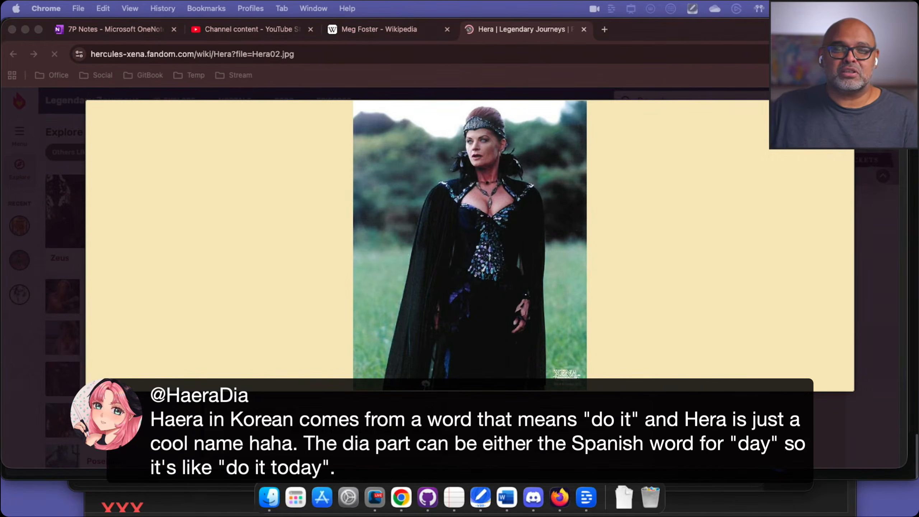
Step: Close the enlarged Hera02 image on the wiki page and search Google for "meg foster eyes"
click(548, 53)
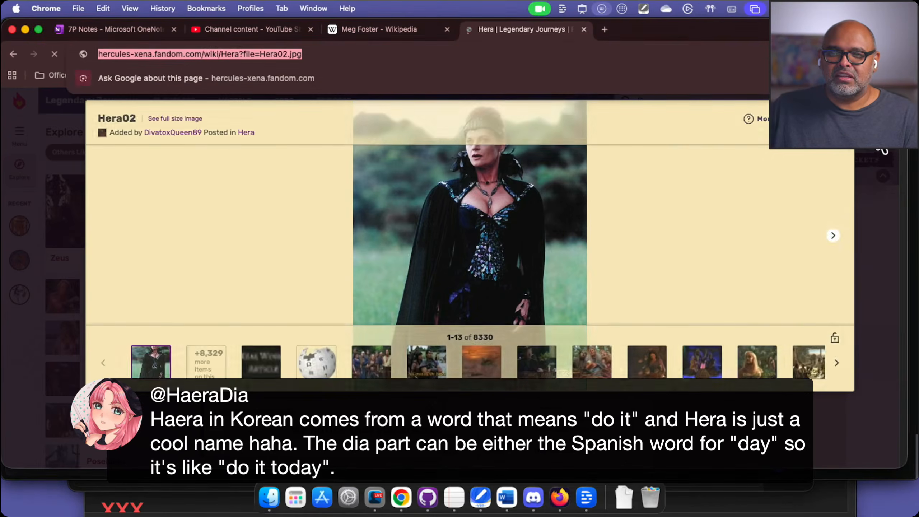
click(877, 136)
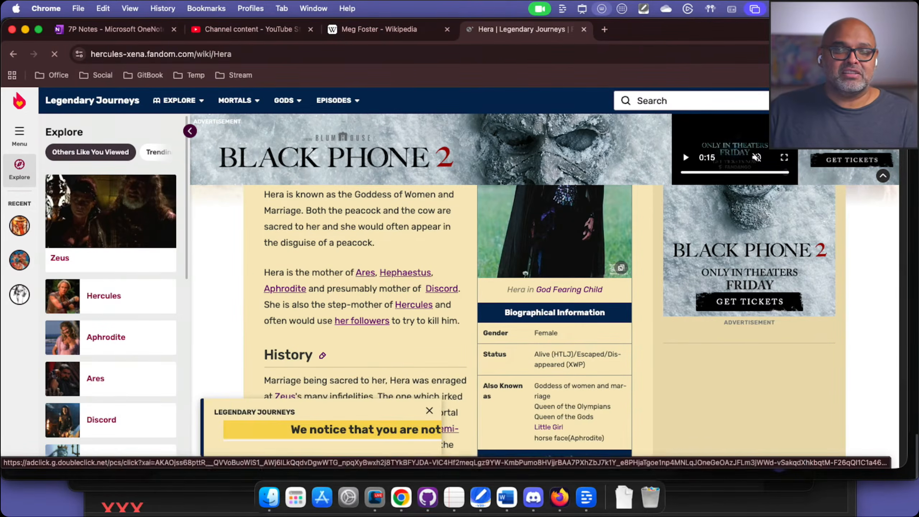
click(337, 53)
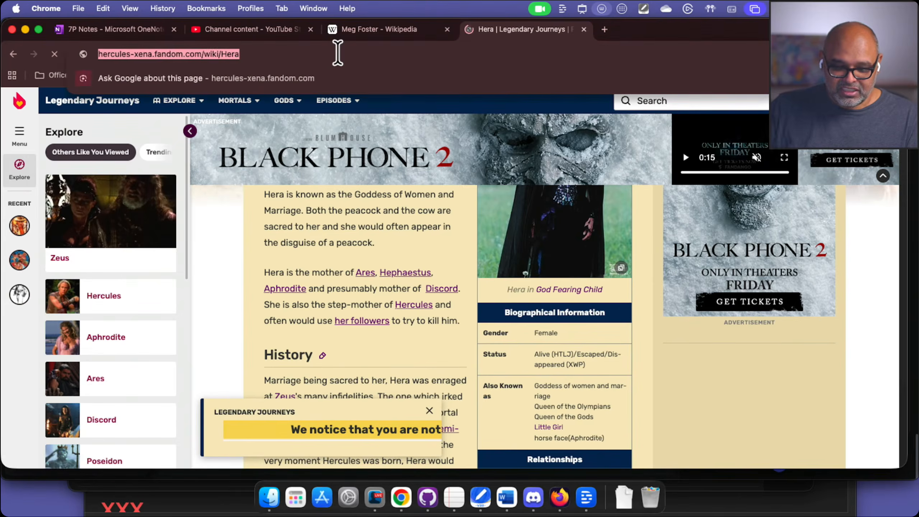
text(meg foi)
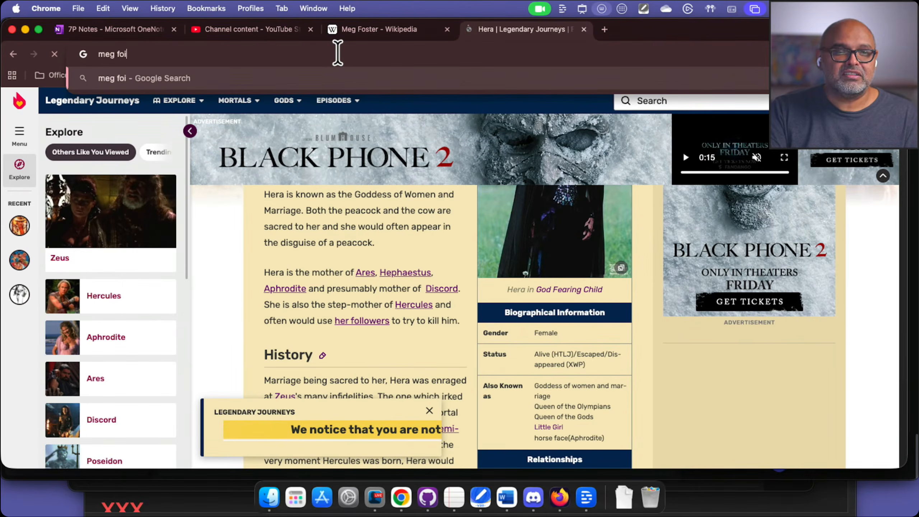
key(BackSpace)
text(stfer)
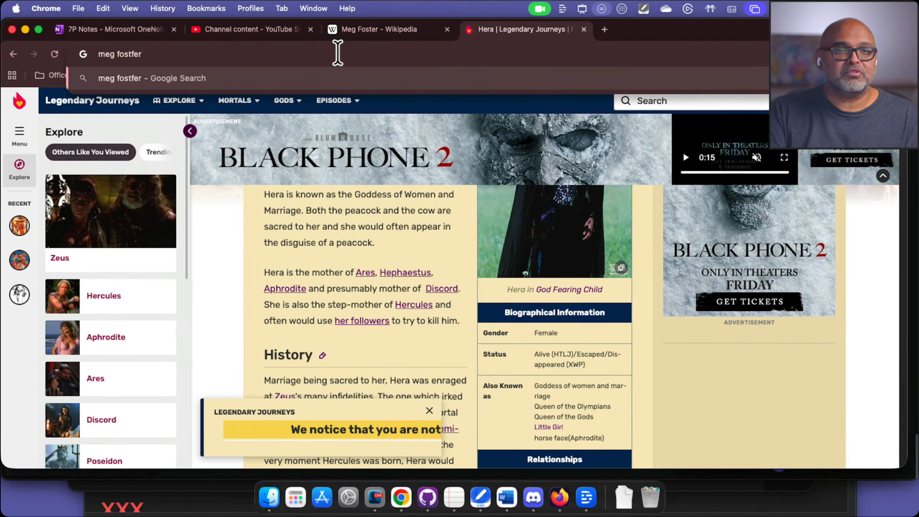
key(BackSpace)
key(BackSpace)
key(BackSpace)
text(er eyes)
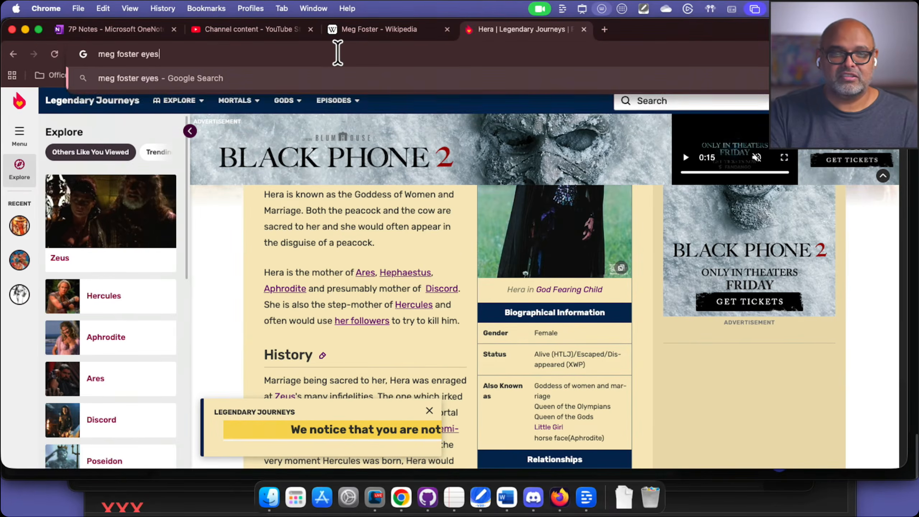
key(Return)
Step: View the Instagram post behind the Meg Foster portrait in the search overview and close its tab
scroll(348, 254, down, 4)
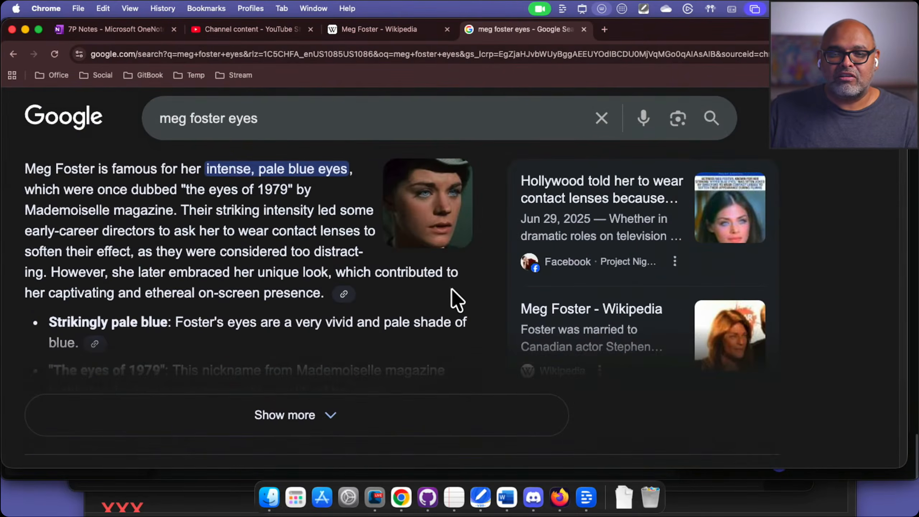
click(441, 226)
click(745, 255)
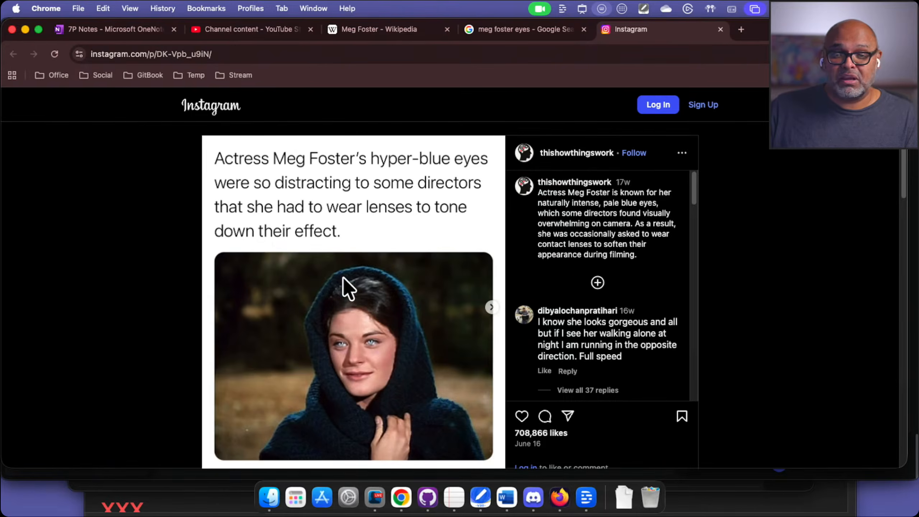
click(720, 29)
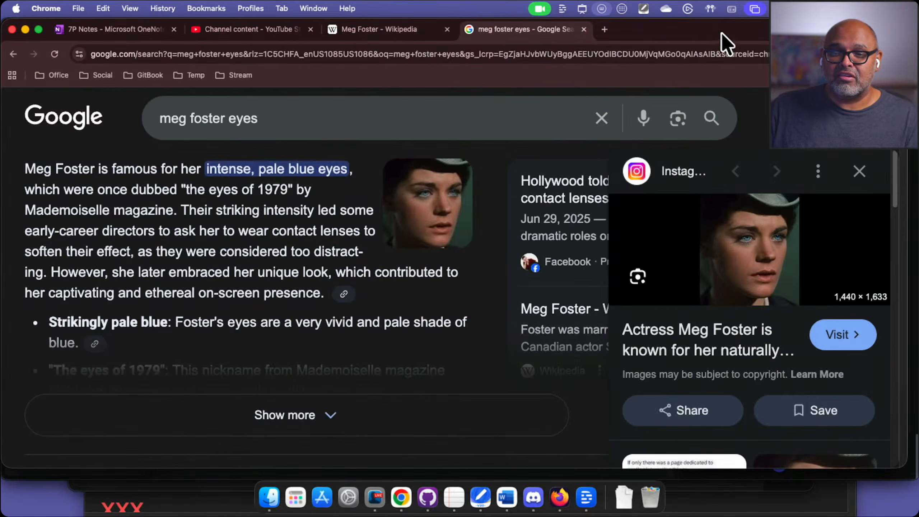
Step: Find the "Meg Foster from young to old" image further down the search results and open its Reddit post
scroll(297, 312, down, 5)
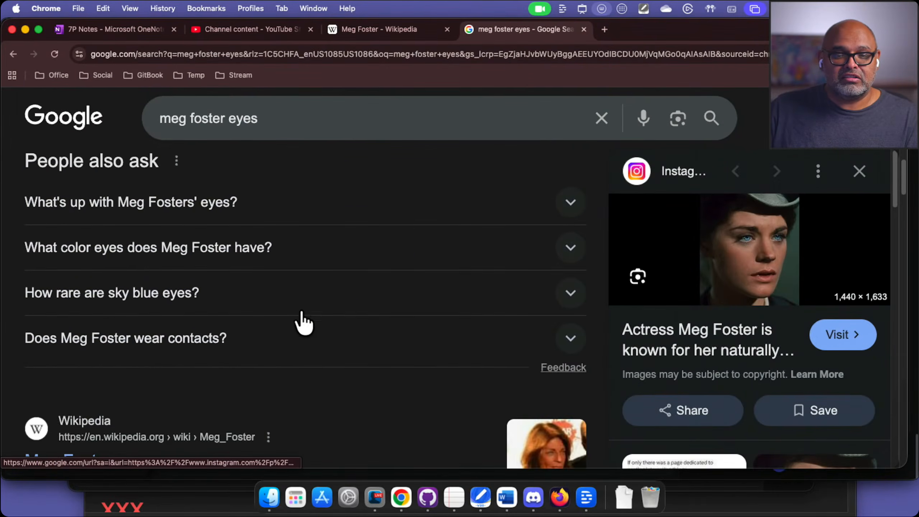
scroll(302, 318, down, 5)
scroll(306, 318, down, 8)
scroll(304, 318, up, 3)
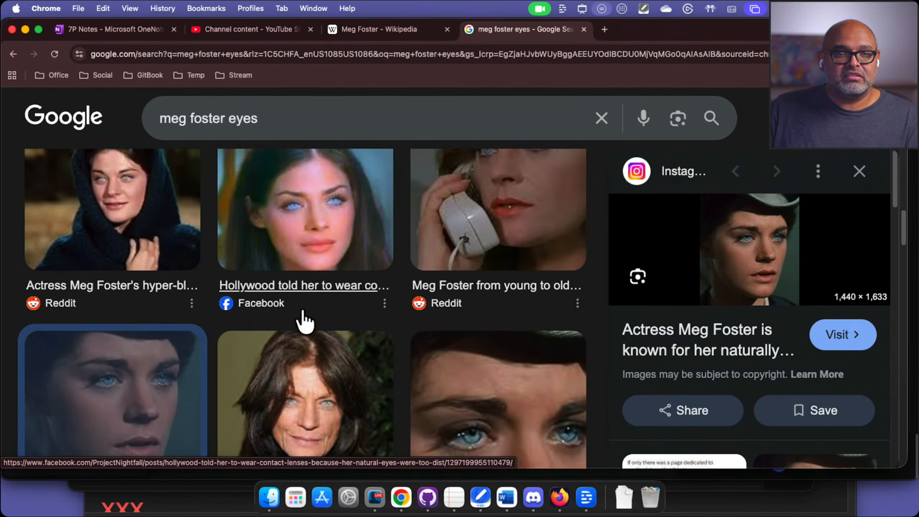
click(528, 226)
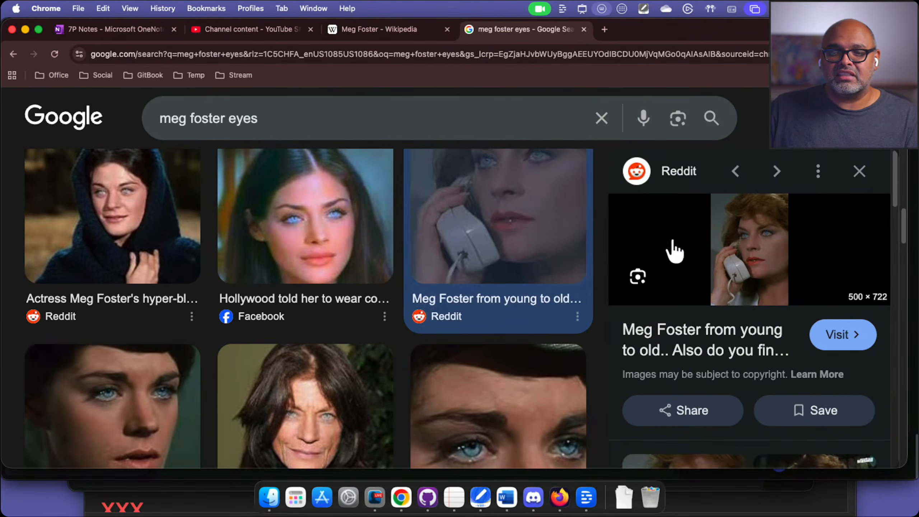
click(722, 239)
scroll(357, 318, down, 5)
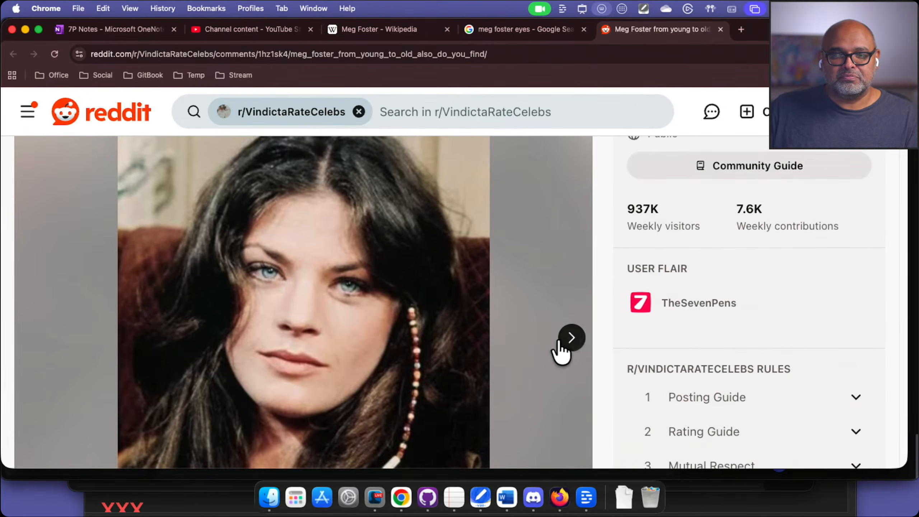
Step: Browse forward through the Meg Foster photo gallery in the Reddit post
click(572, 339)
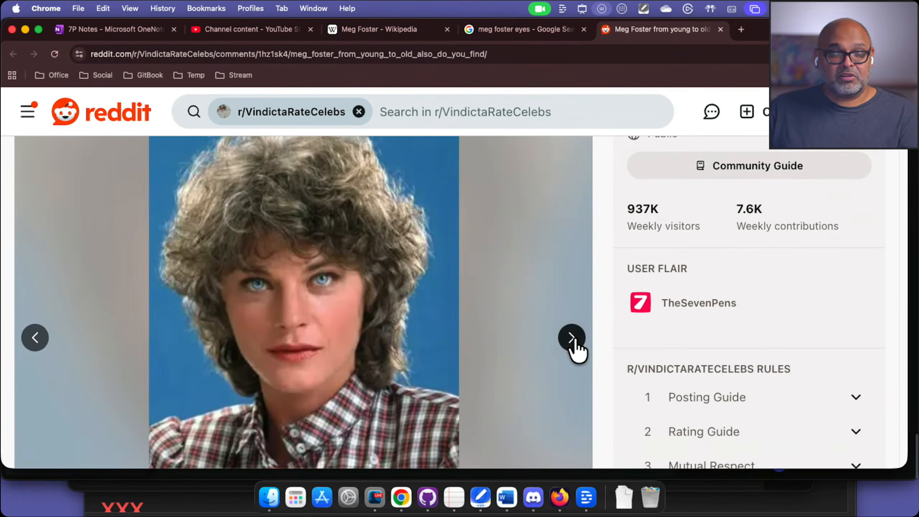
click(572, 339)
click(573, 339)
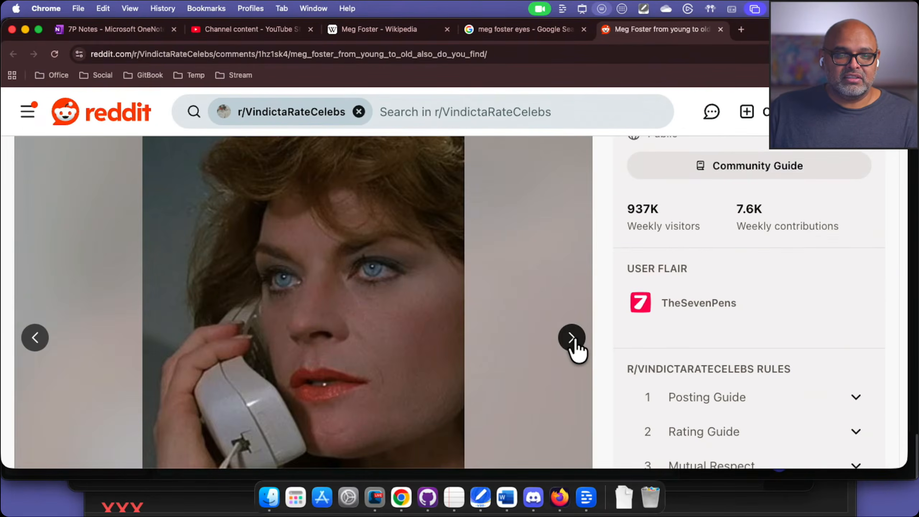
click(573, 339)
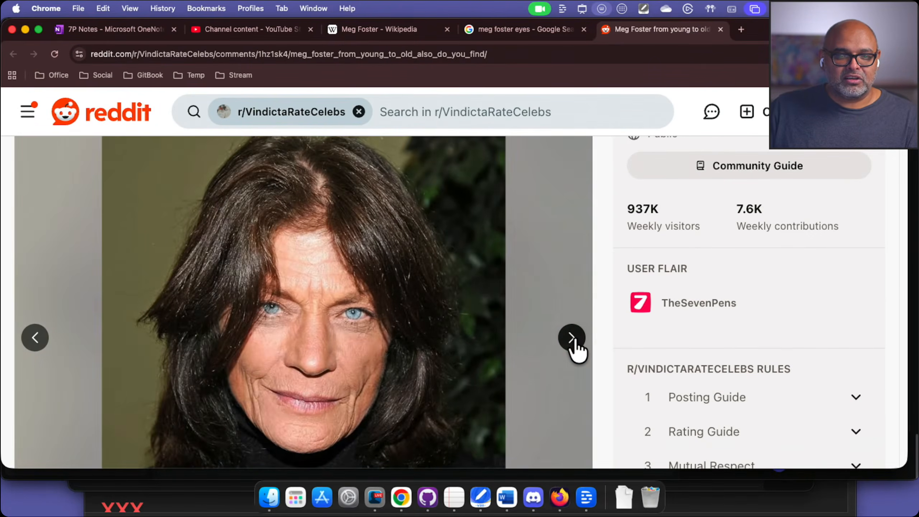
click(572, 338)
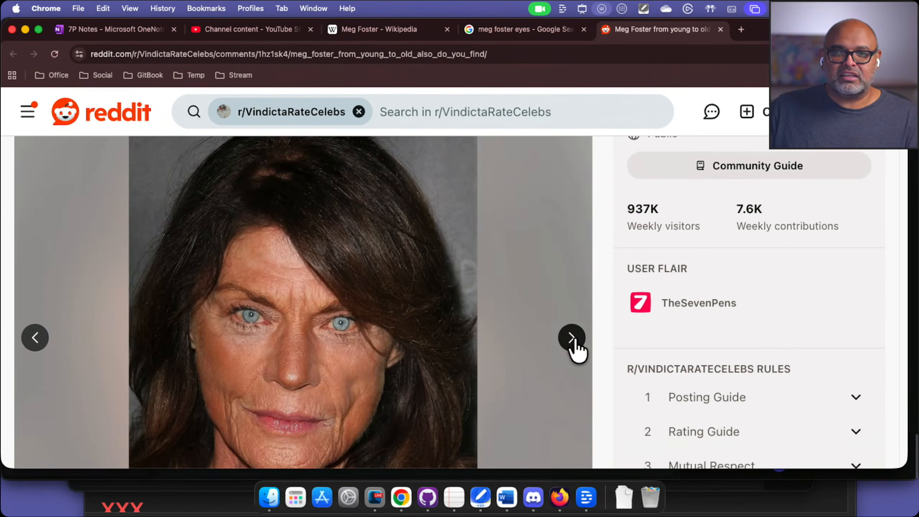
Step: Close the Reddit post, the "meg foster eyes" search and the Meg Foster Wikipedia article
click(721, 30)
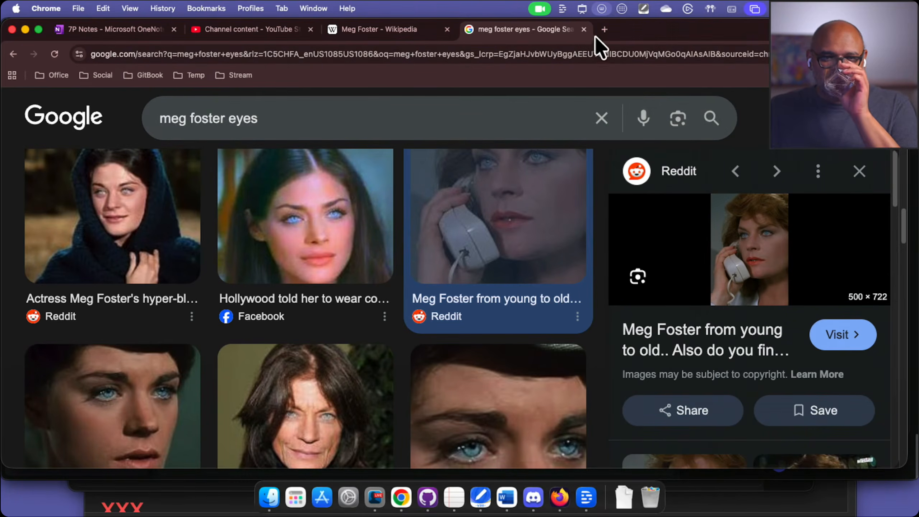
click(585, 29)
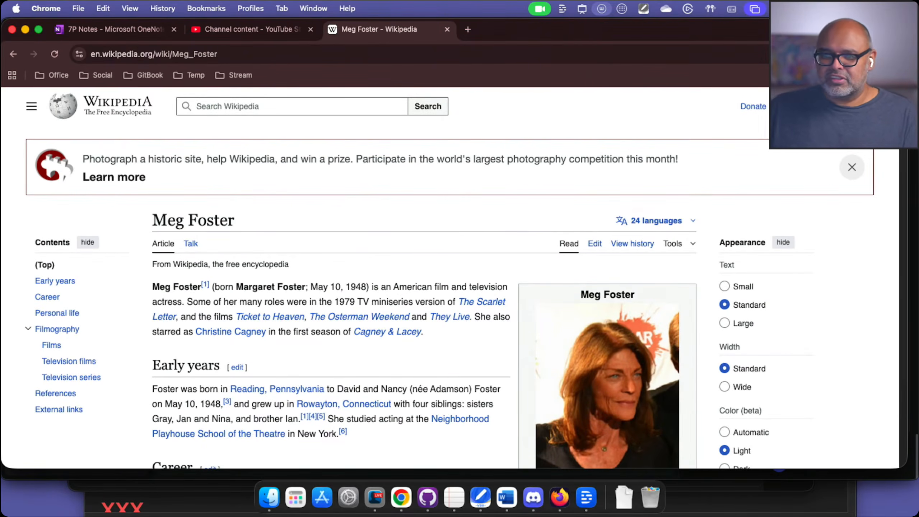
click(448, 29)
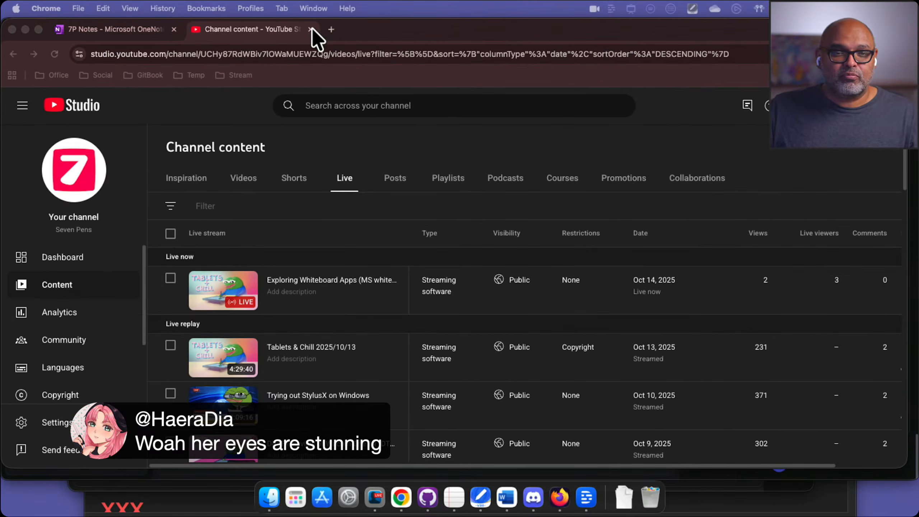
Step: Look up "alex doddario" on Google, view the Hollywood Reporter article with her photo, and close both pages
click(352, 55)
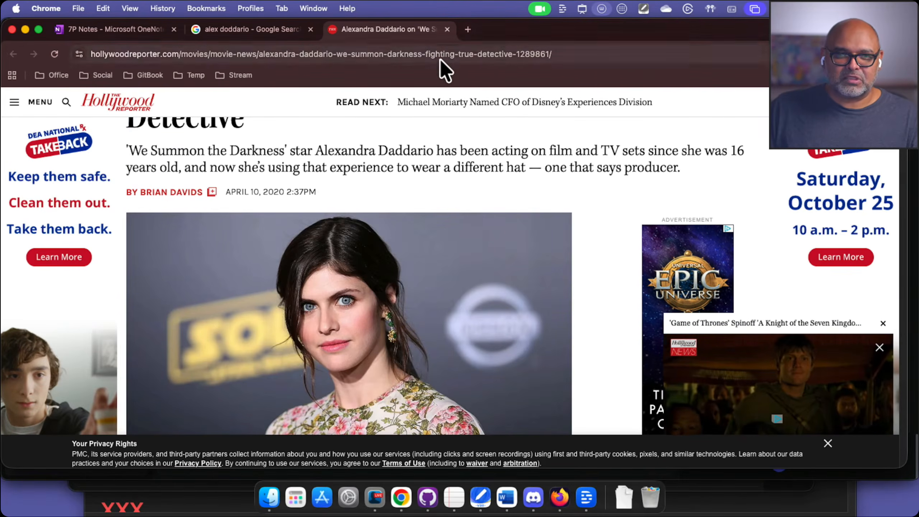
click(448, 29)
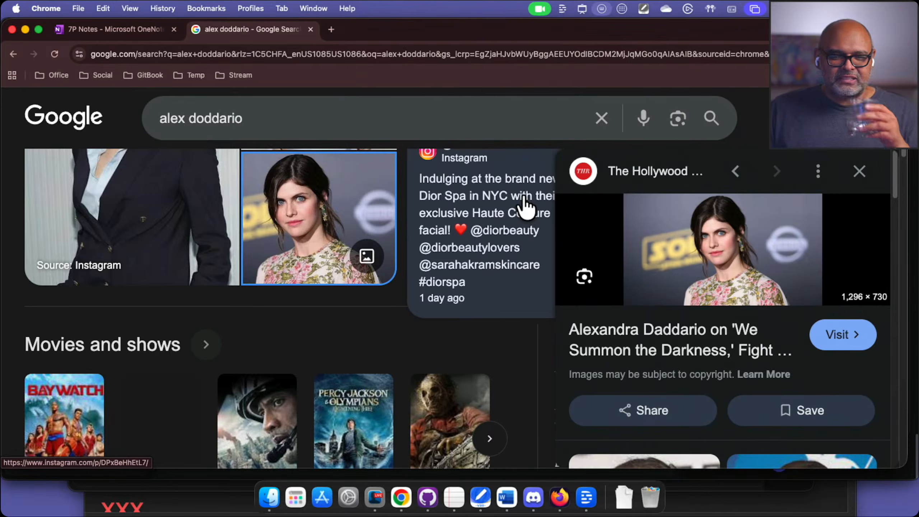
click(310, 29)
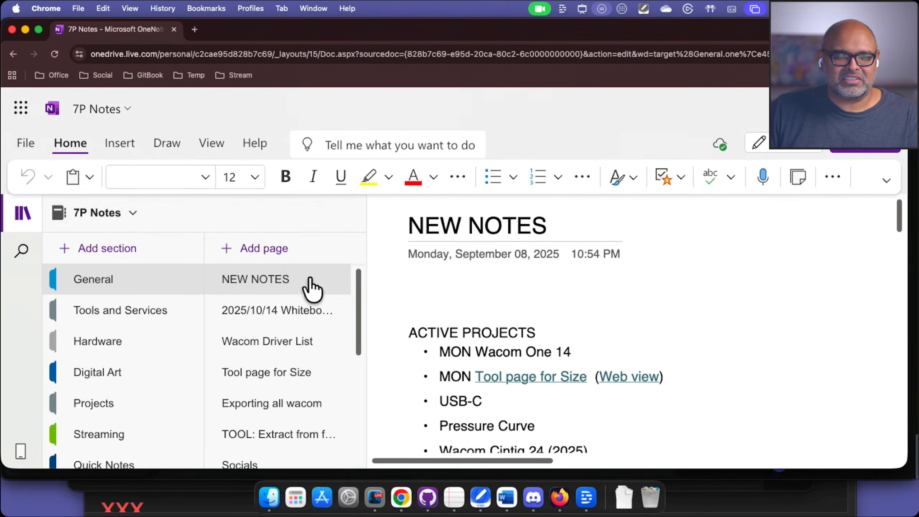
Step: Open the "2025/10/14 Whiteboarding apps" page in the 7P Notes notebook and read down to the Miro entry
click(289, 311)
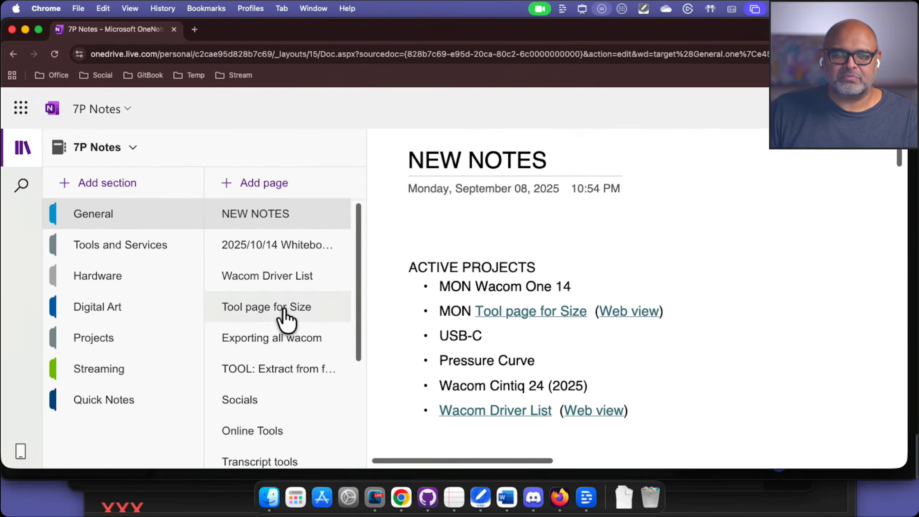
scroll(478, 283, down, 2)
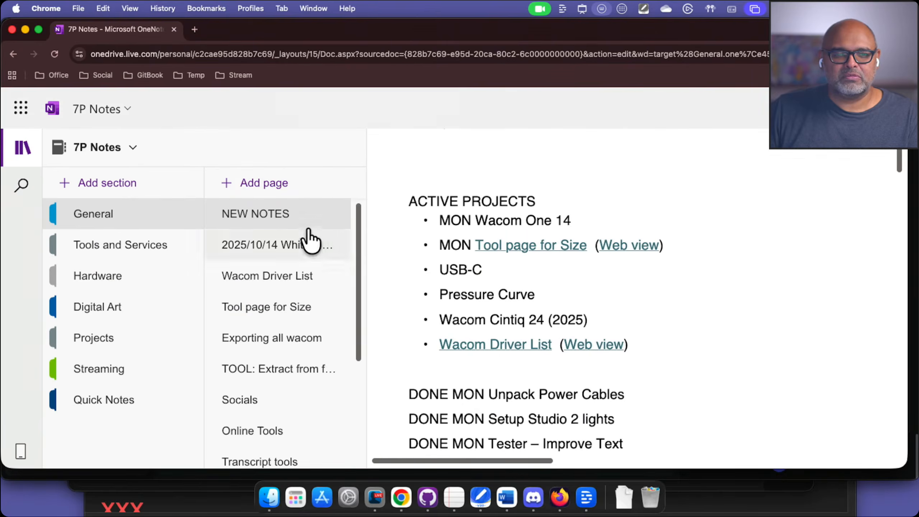
click(282, 254)
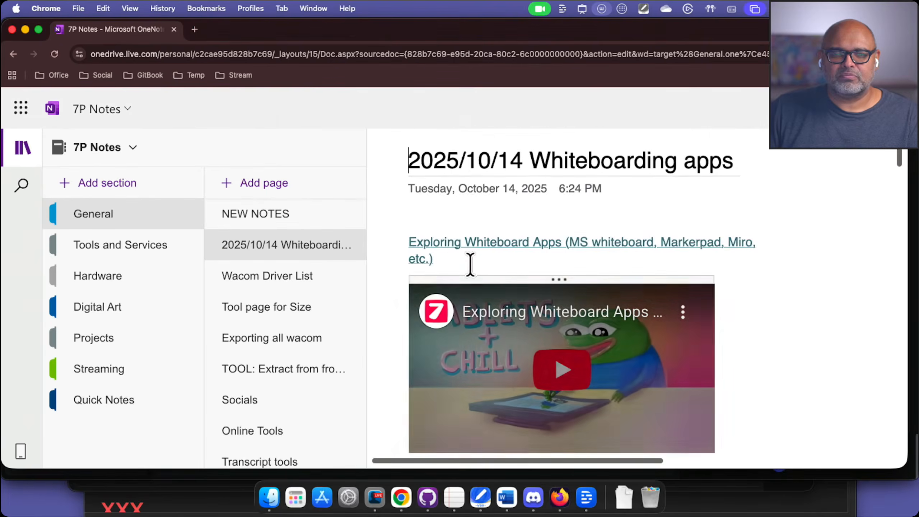
scroll(471, 265, down, 10)
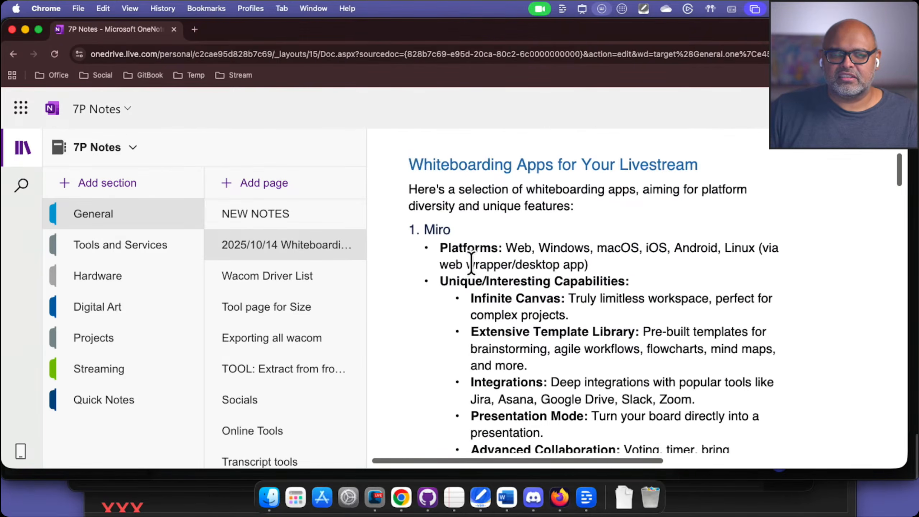
scroll(472, 261, down, 1)
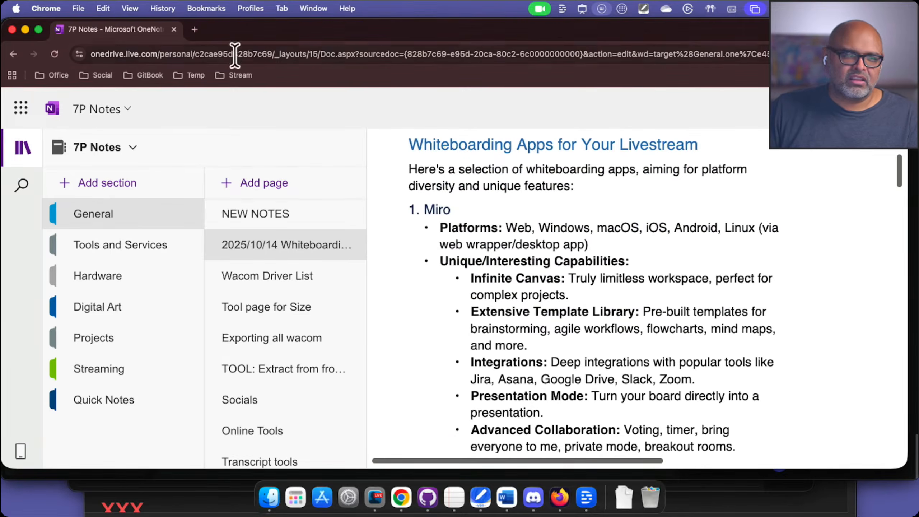
Step: Add a new blank tab and move the 7P Notes tab out of this browser window
click(193, 30)
drag(143, 32, 0, 33)
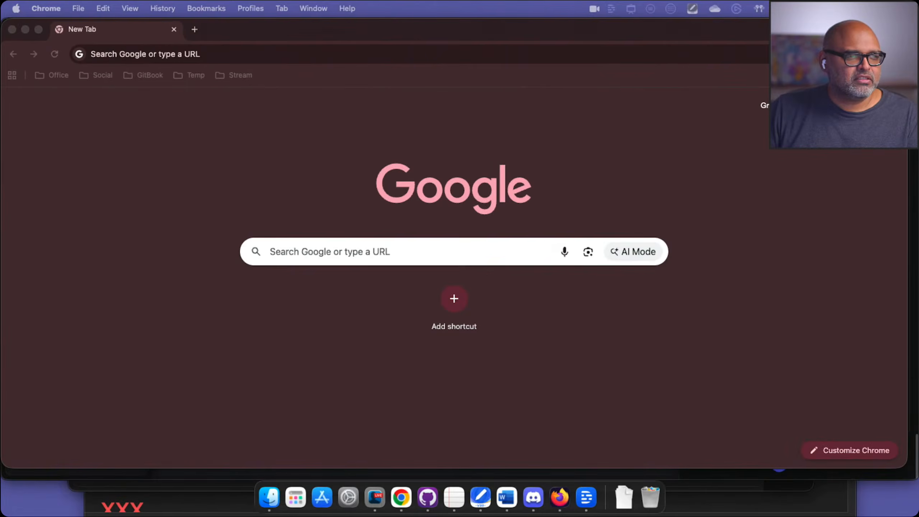
Step: Move the blank browser window off this display onto the neighbouring one
drag(0, 156, 918, 123)
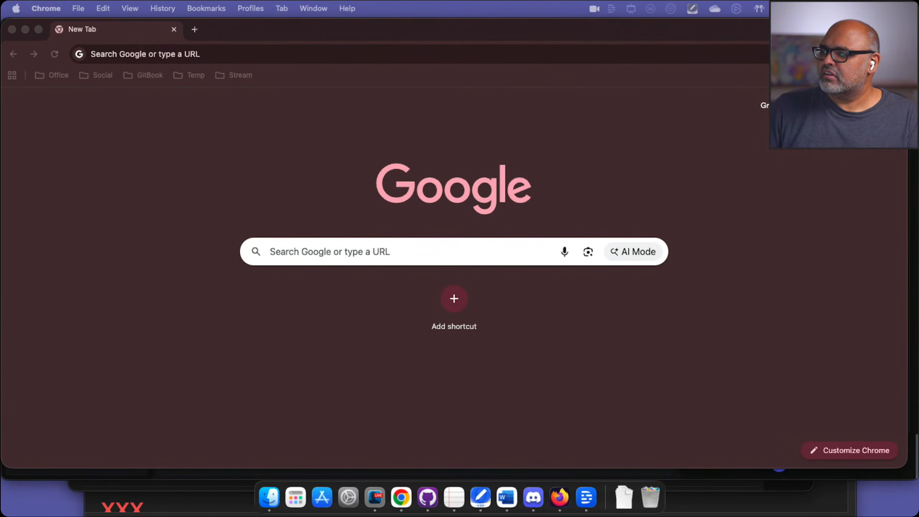
mouse_move(918, 72)
mouse_down()
mouse_move(832, 69)
mouse_move(918, 73)
mouse_up()
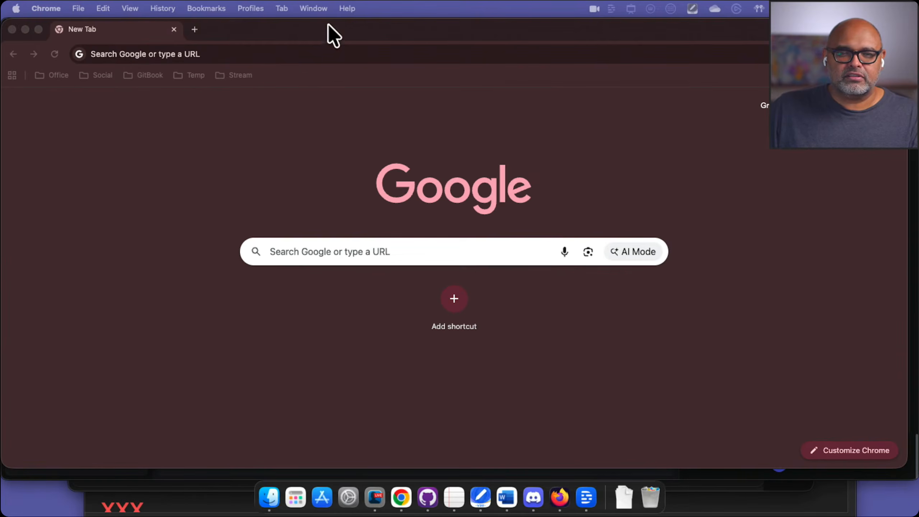
drag(327, 26, 918, 72)
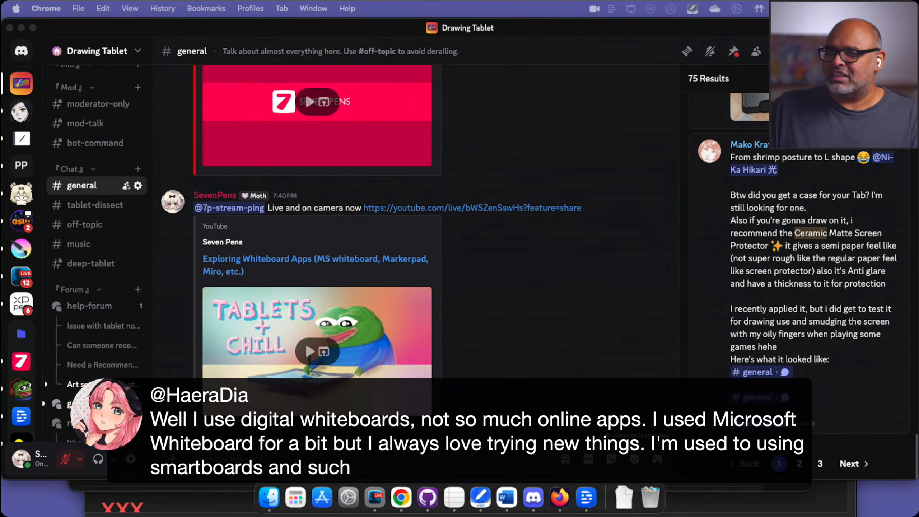
Step: Open a new browser window and search Google for "orlando movie"
key(super+n)
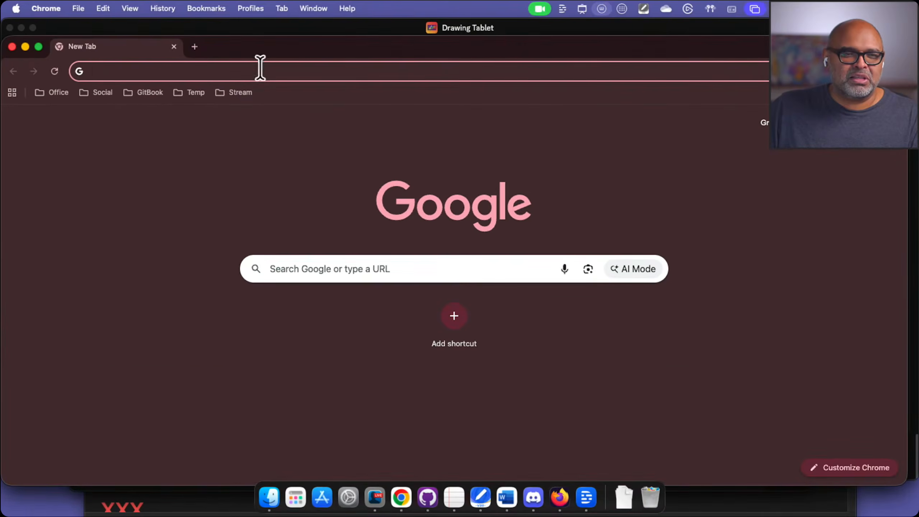
click(369, 262)
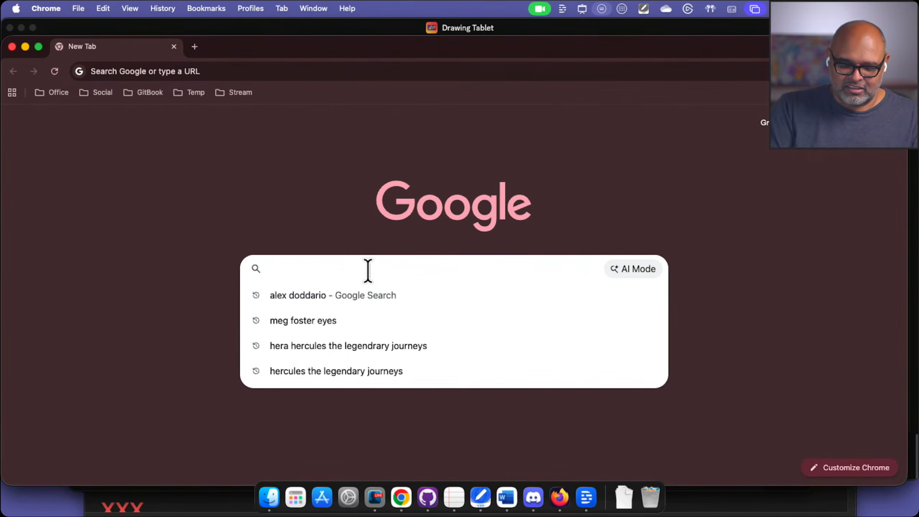
text(orlando)
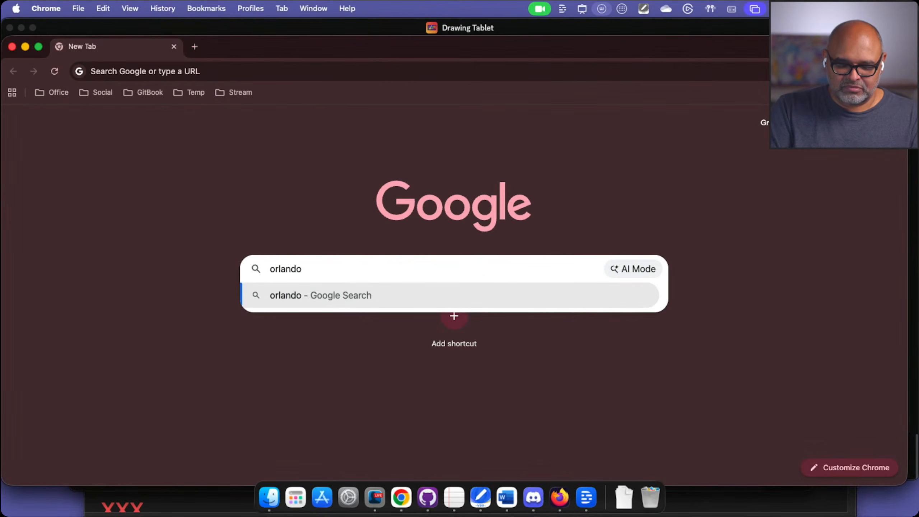
text( movie)
key(Return)
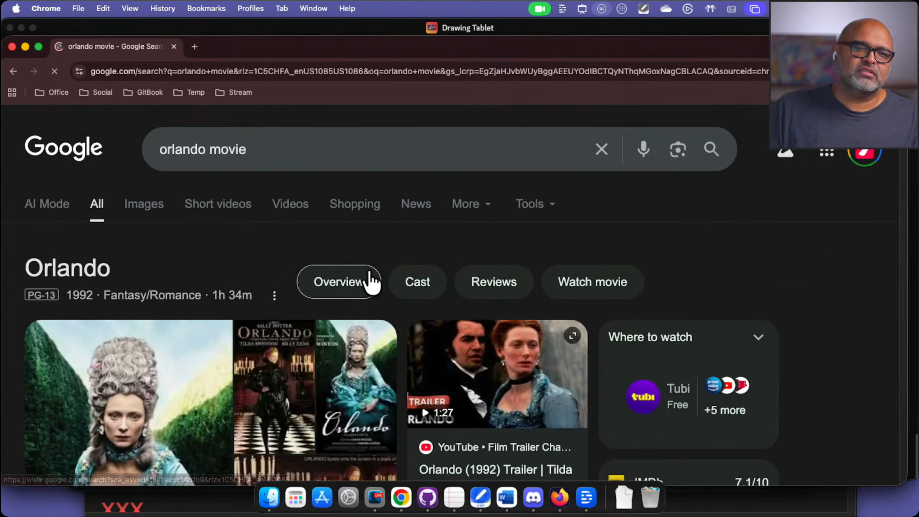
Step: Look over the search results for the 1992 film Orlando, including its posters, overview and cast
scroll(236, 267, down, 5)
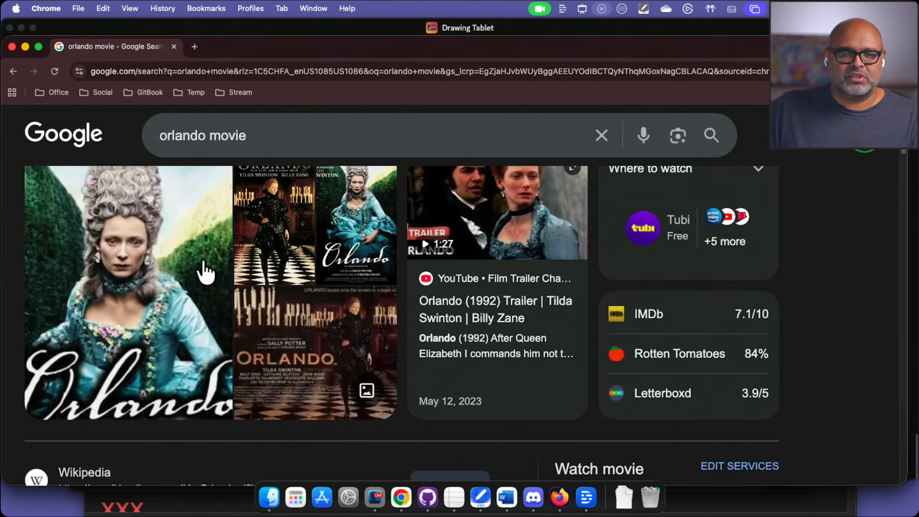
scroll(205, 271, down, 10)
scroll(256, 303, up, 1)
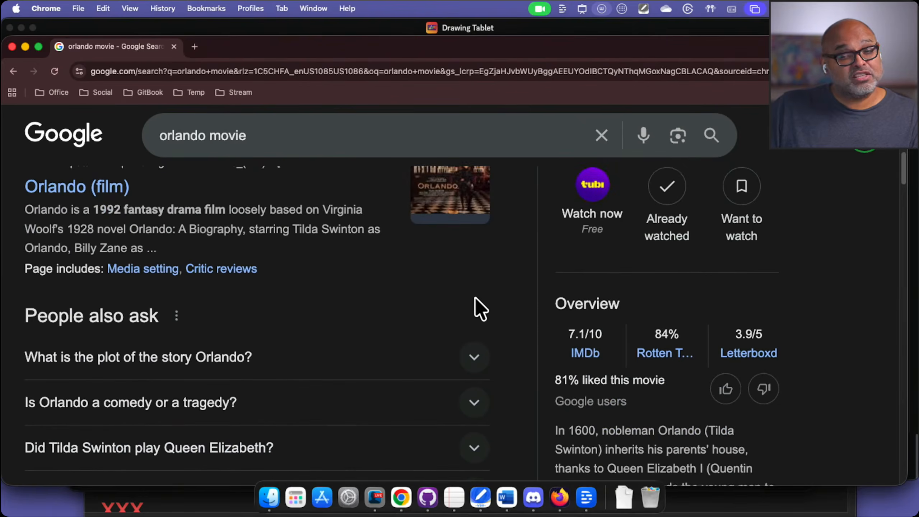
scroll(506, 307, down, 6)
scroll(543, 315, down, 2)
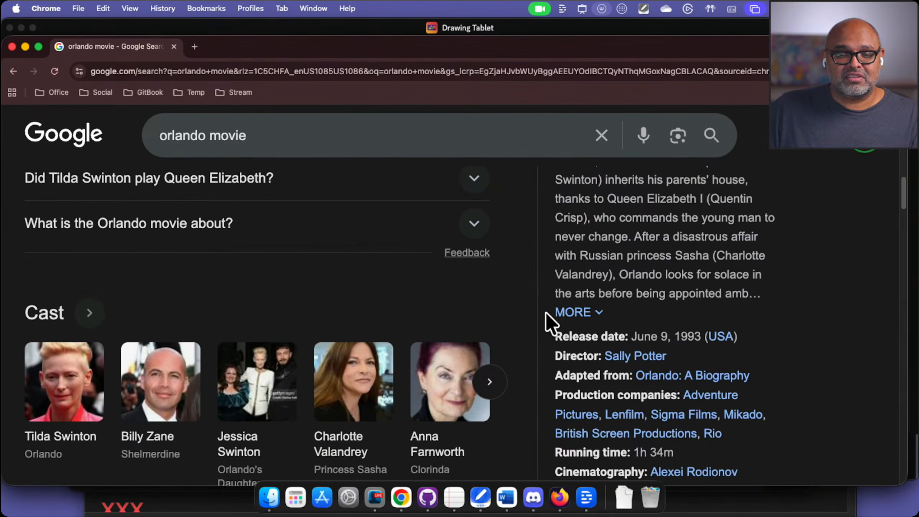
scroll(575, 327, down, 5)
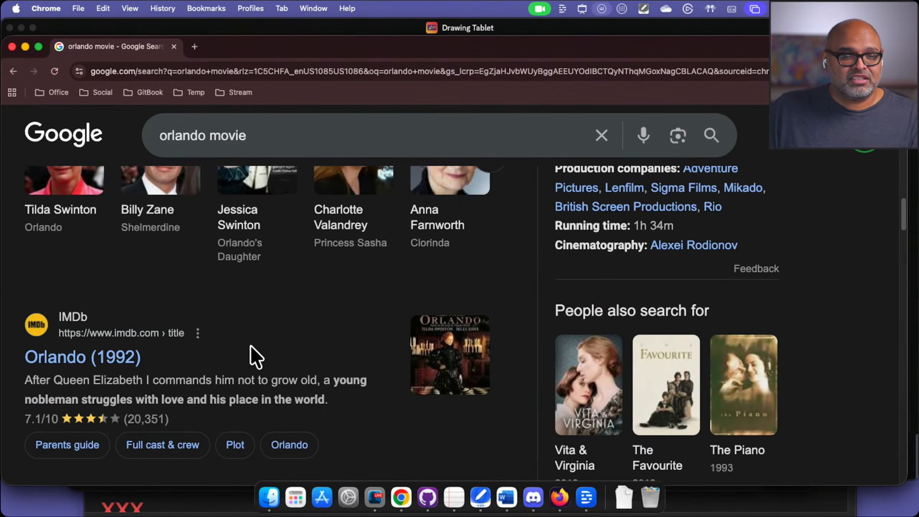
scroll(612, 288, up, 4)
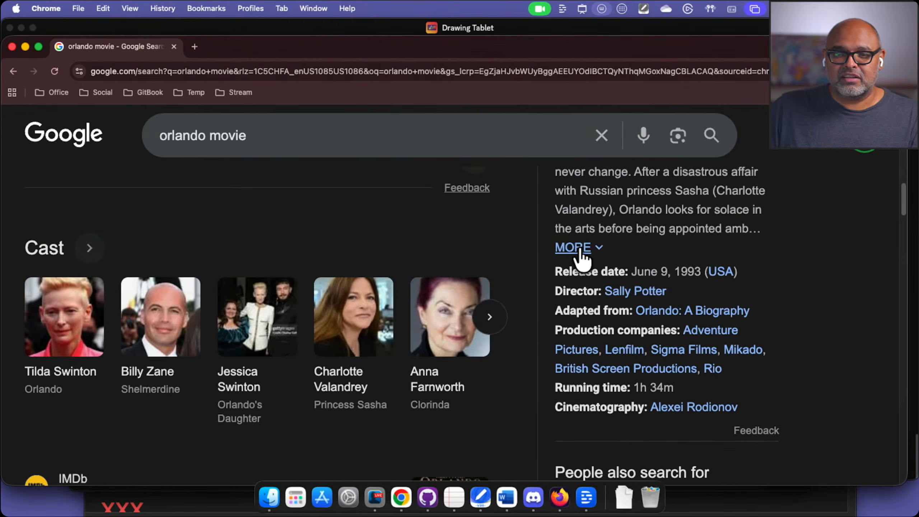
Step: Expand the full plot summary of Orlando in the film overview and read through it, highlighting passages along the way
click(576, 249)
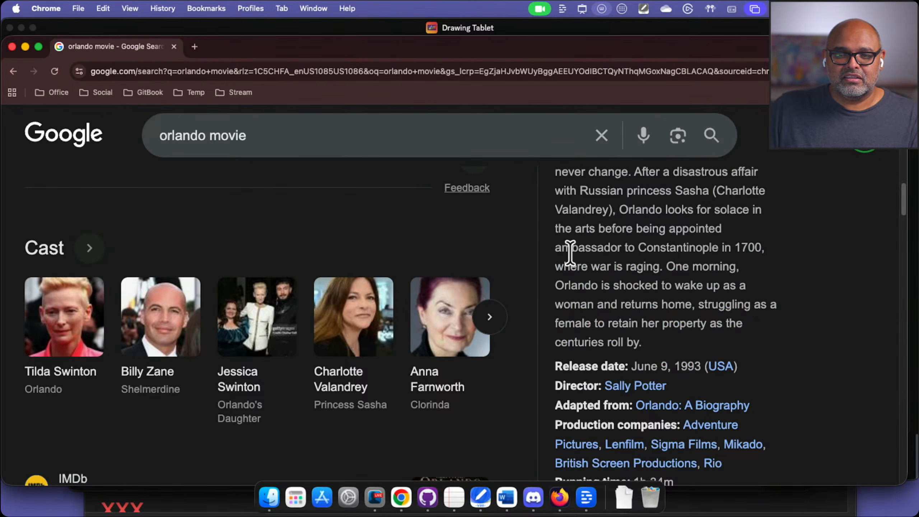
scroll(570, 254, up, 2)
drag(633, 242, 670, 318)
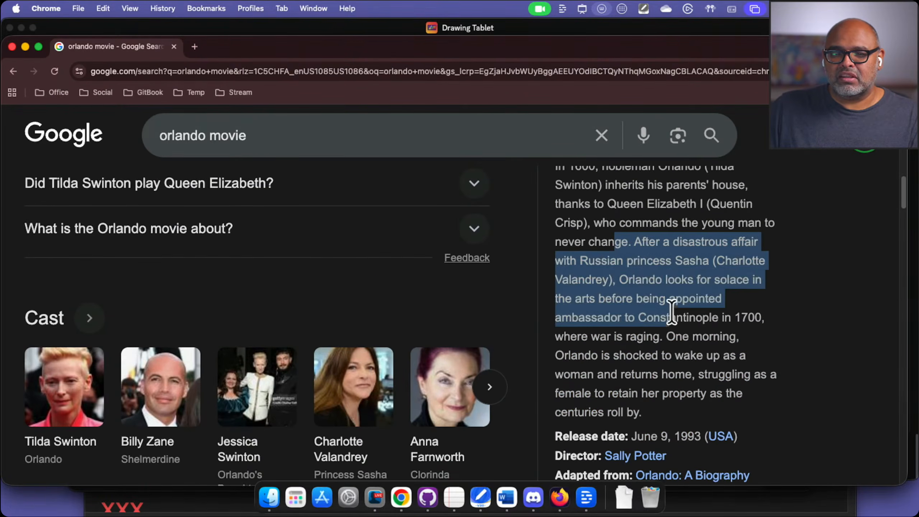
click(656, 263)
scroll(612, 232, up, 3)
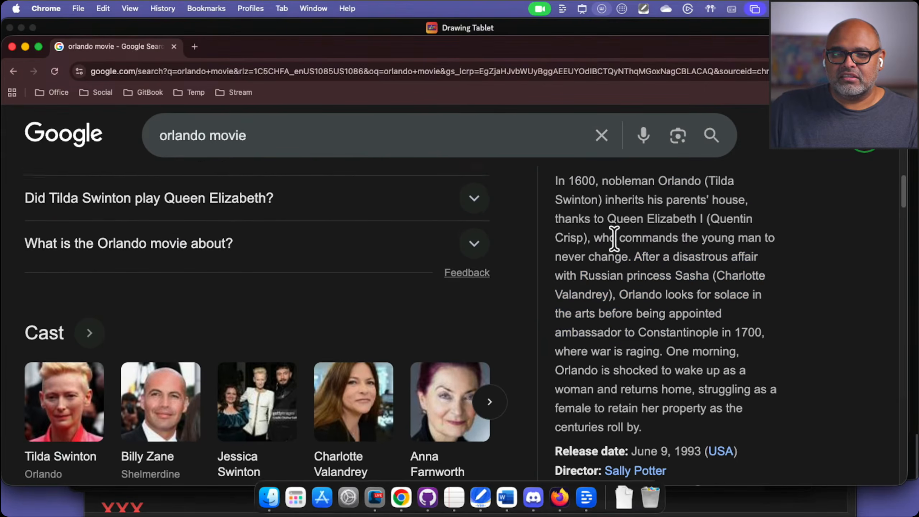
drag(559, 255, 600, 253)
click(640, 262)
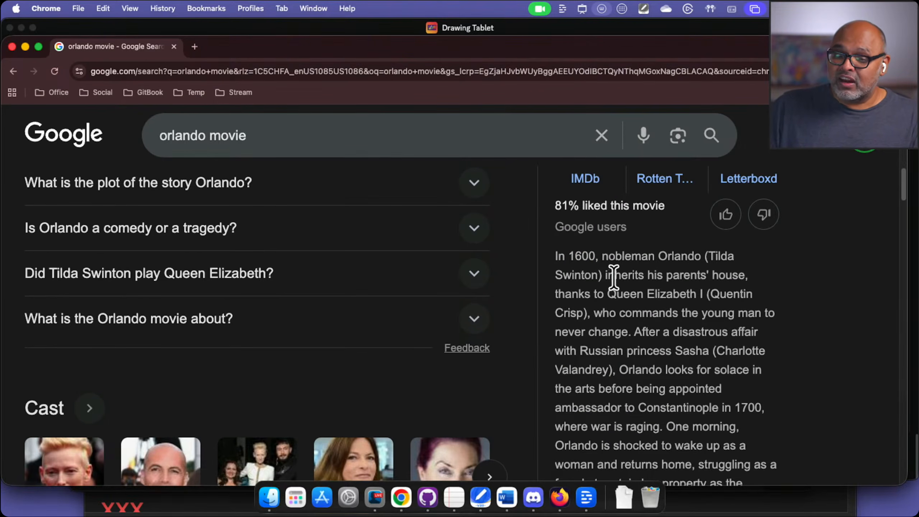
drag(613, 277, 749, 281)
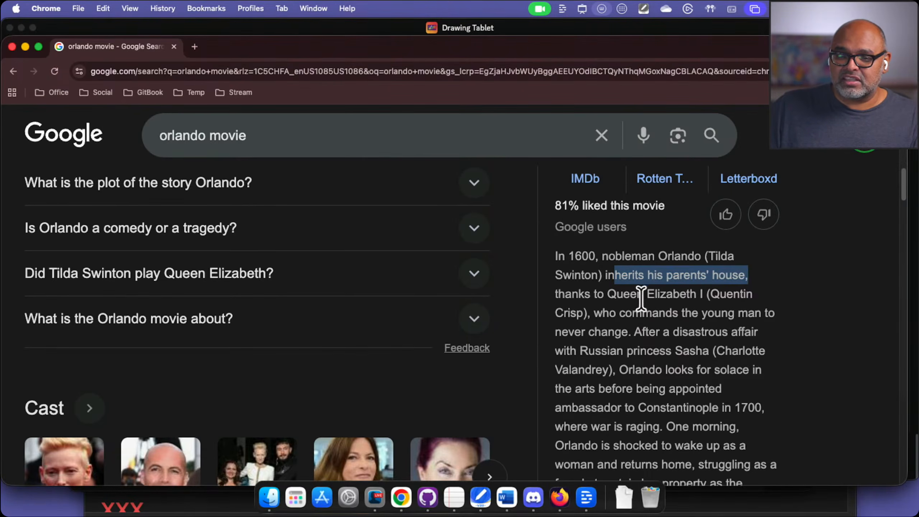
click(677, 312)
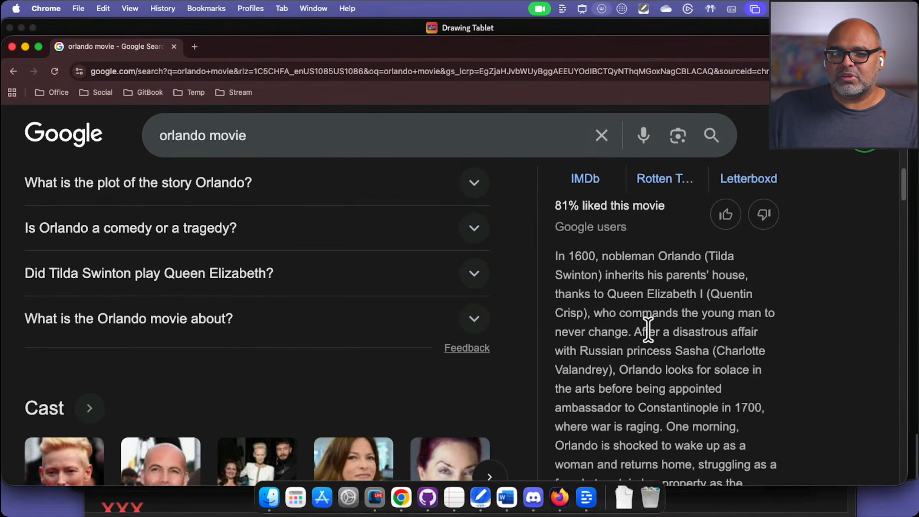
scroll(630, 369, down, 1)
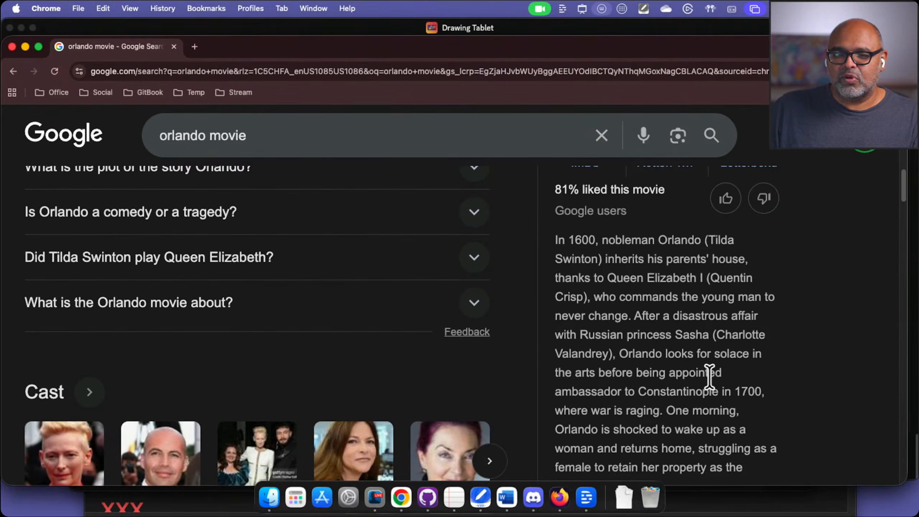
scroll(675, 391, down, 4)
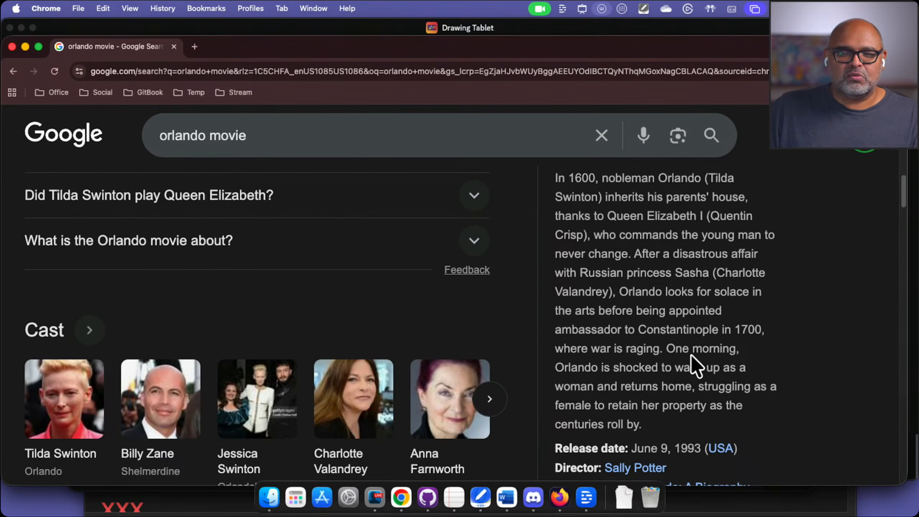
drag(568, 367, 764, 370)
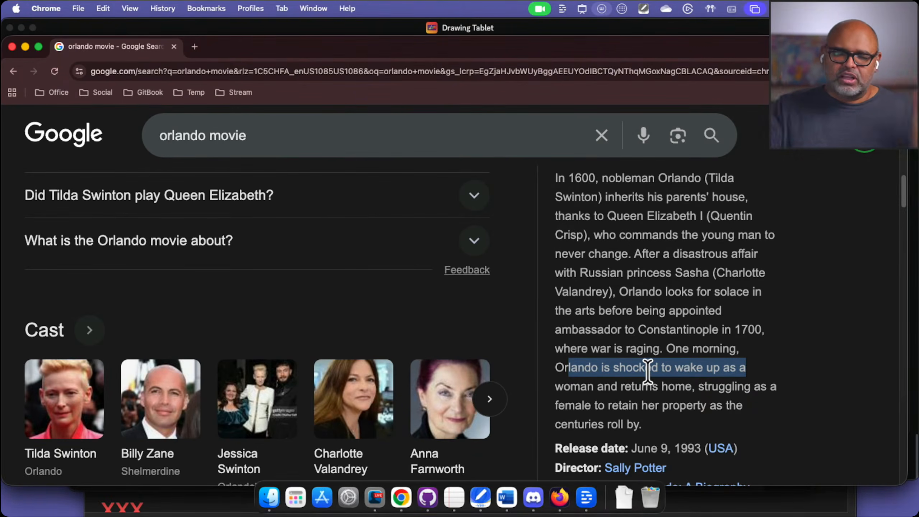
Step: View the Wikipedia article on the Orlando film, follow its link to the novel "Orlando: A Biography", and close the page
scroll(657, 376, down, 10)
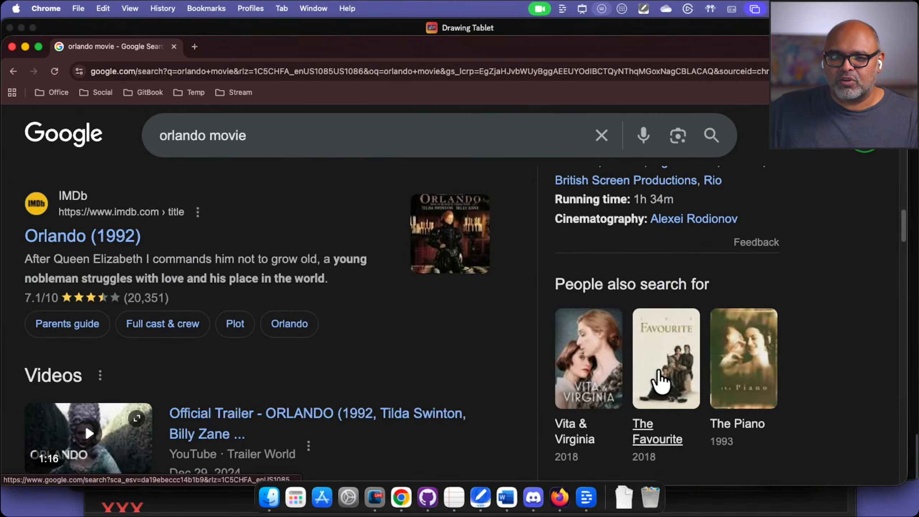
scroll(688, 376, up, 5)
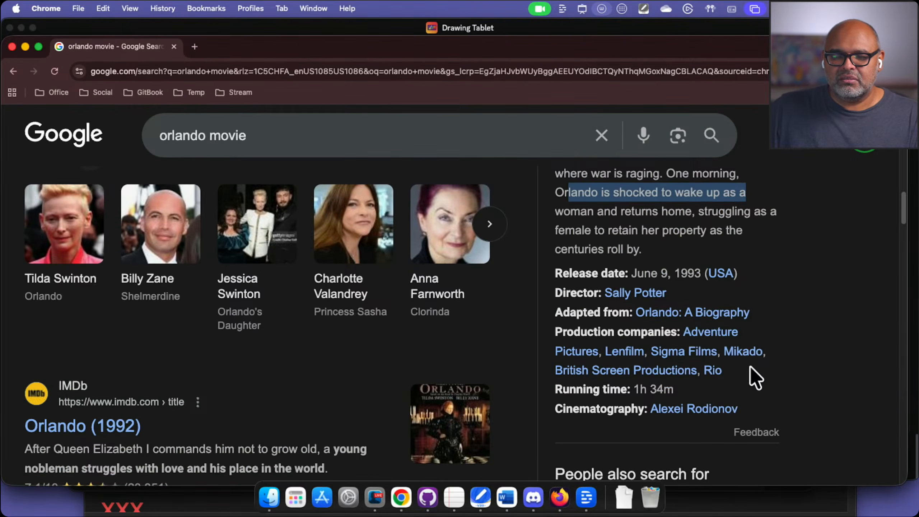
scroll(689, 373, up, 3)
scroll(671, 373, up, 5)
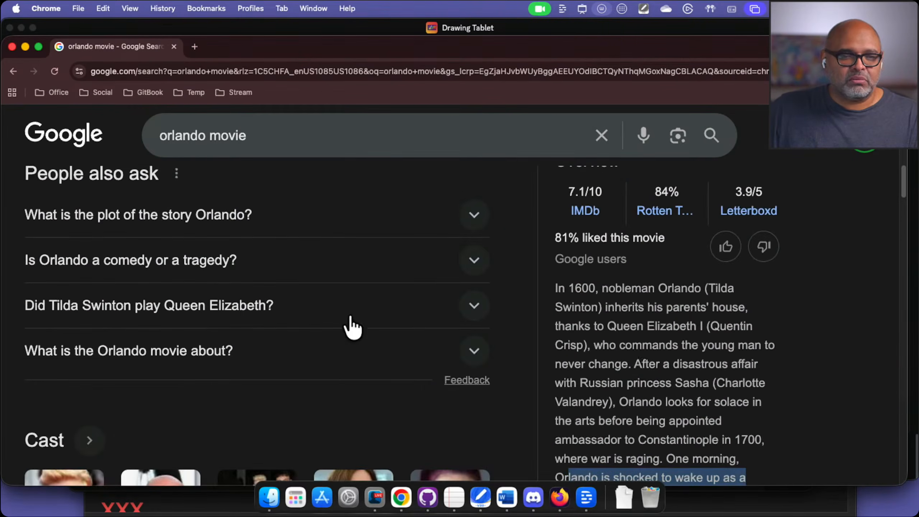
scroll(349, 325, up, 5)
click(119, 250)
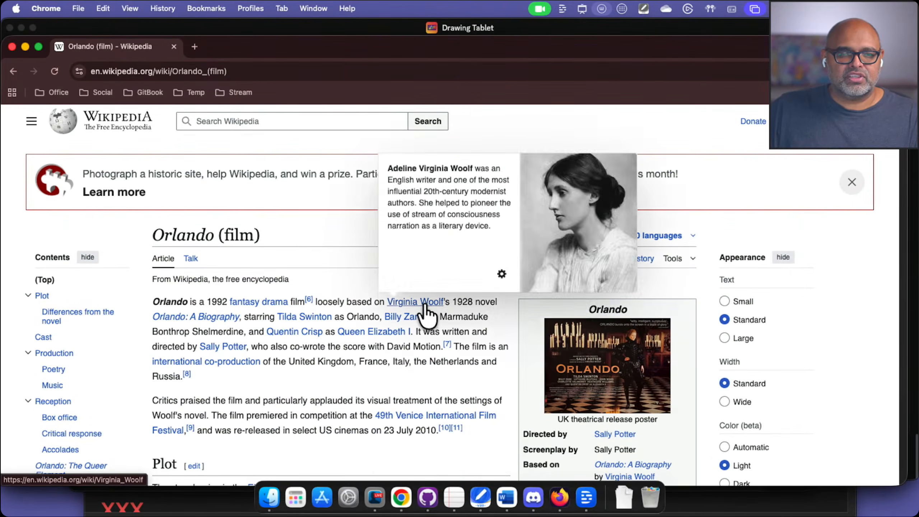
click(198, 317)
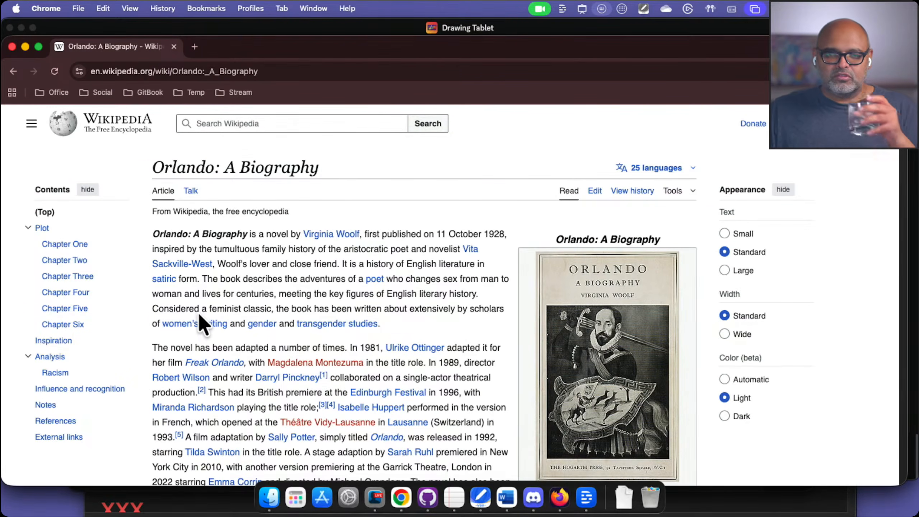
click(174, 46)
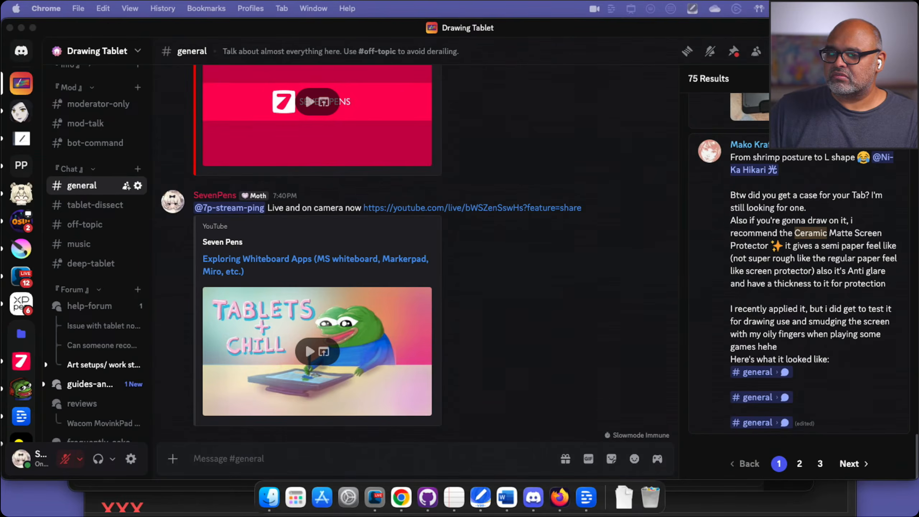
Step: Bring the 7P Notes browser window onto this display and enlarge it to fill the screen
drag(918, 341, 347, 69)
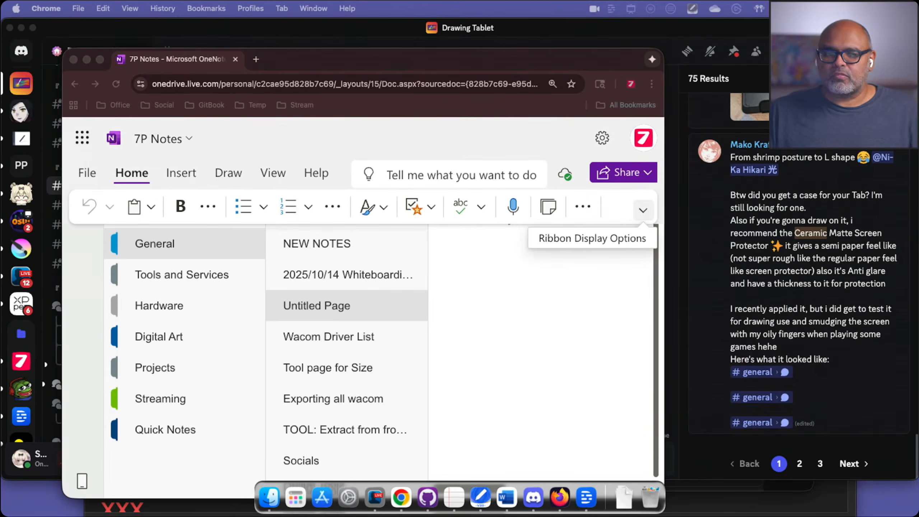
click(485, 273)
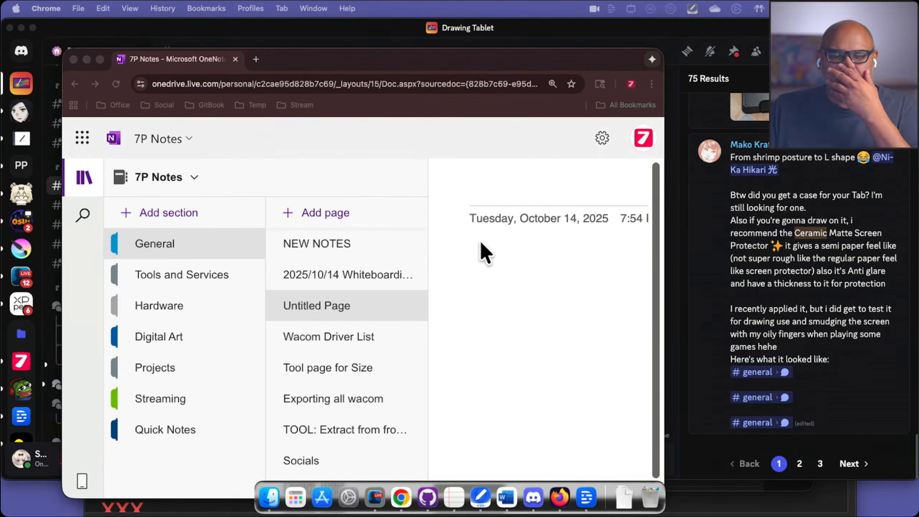
double_click(577, 64)
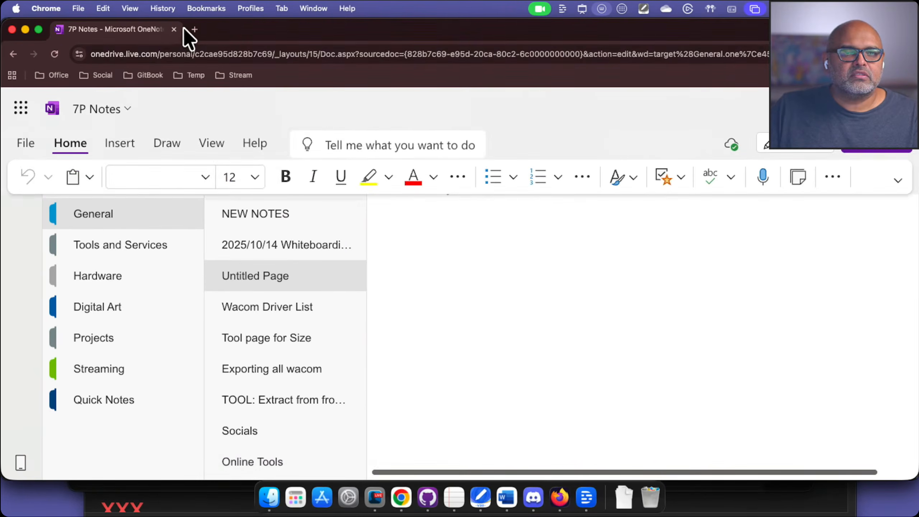
click(194, 29)
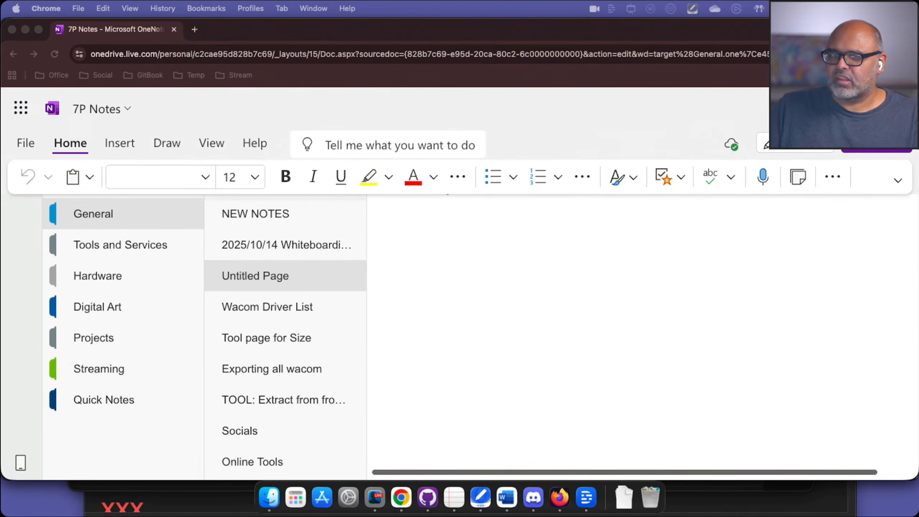
Step: Title the untitled page in the General section "Whiteboards (Digital)"
click(565, 303)
text(W)
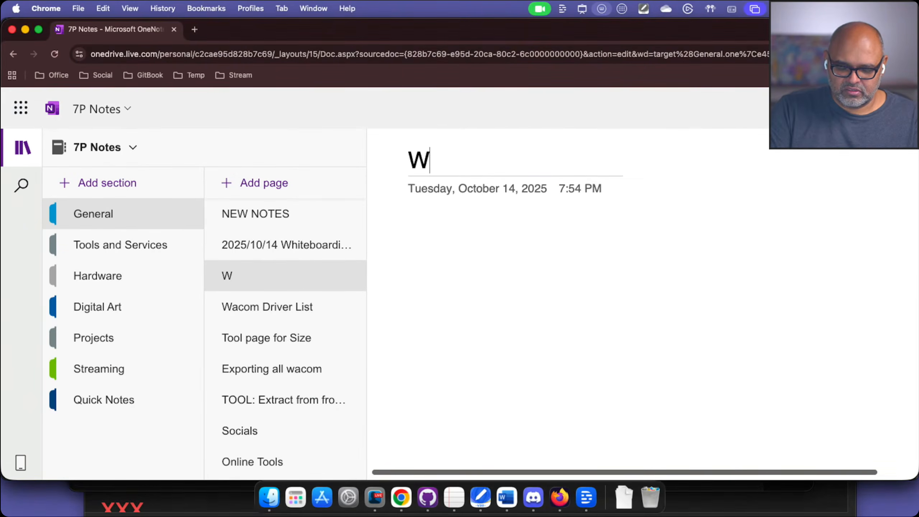
text(hiteboards)
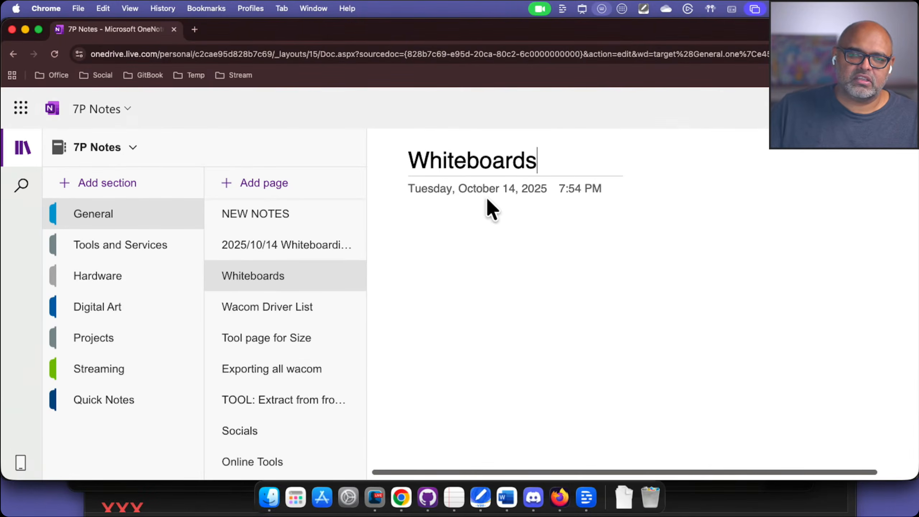
key(Return)
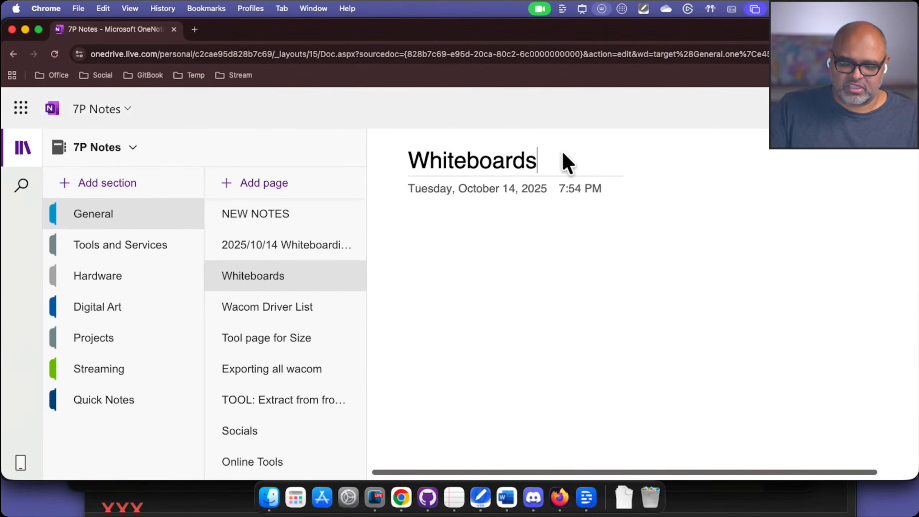
click(563, 160)
text((Dgitia)
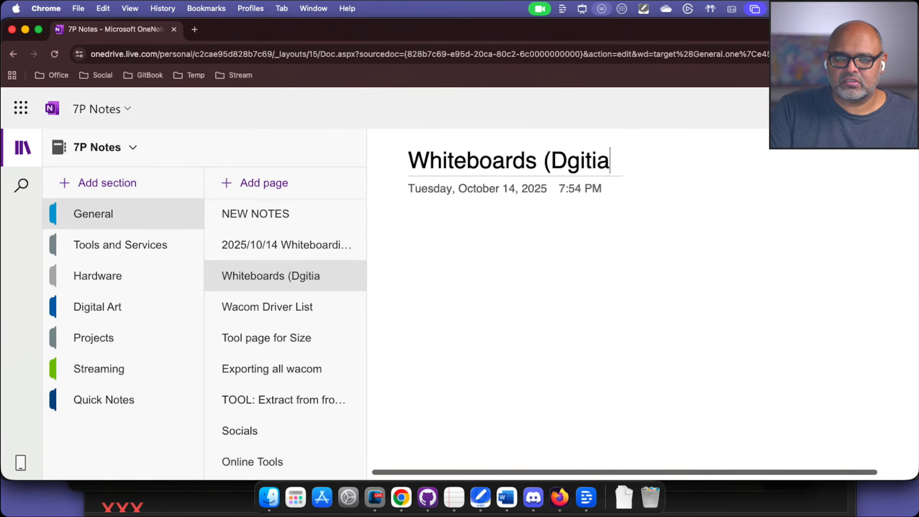
key(BackSpace)
key(BackSpace)
key(BackSpace)
key(BackSpace)
key(BackSpace)
text(igital))
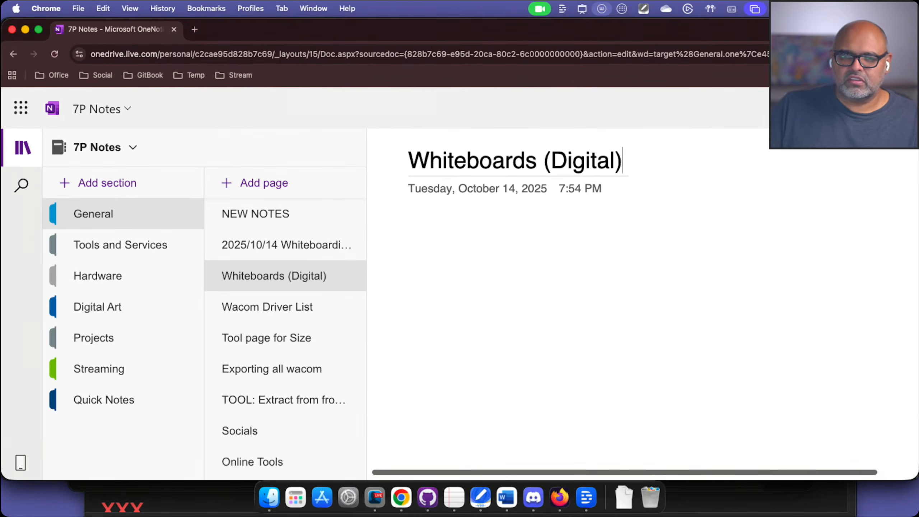
Step: List "Microsoft Whiteboard" and "Miro" on separate lines in the body of the page
key(Return)
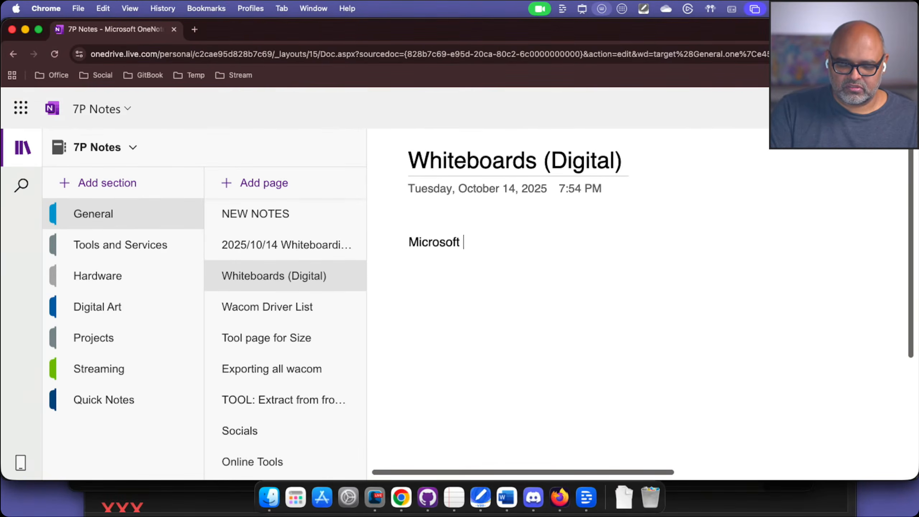
text(Microsoft Whiteboard)
key(Return)
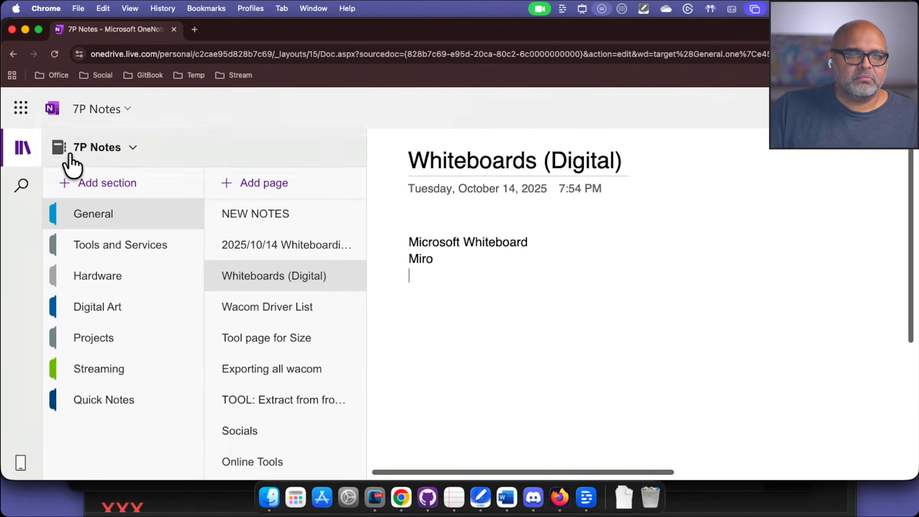
Step: Hide the section and page list, and add "DrawingPad" on a new line below Miro
click(23, 148)
click(187, 258)
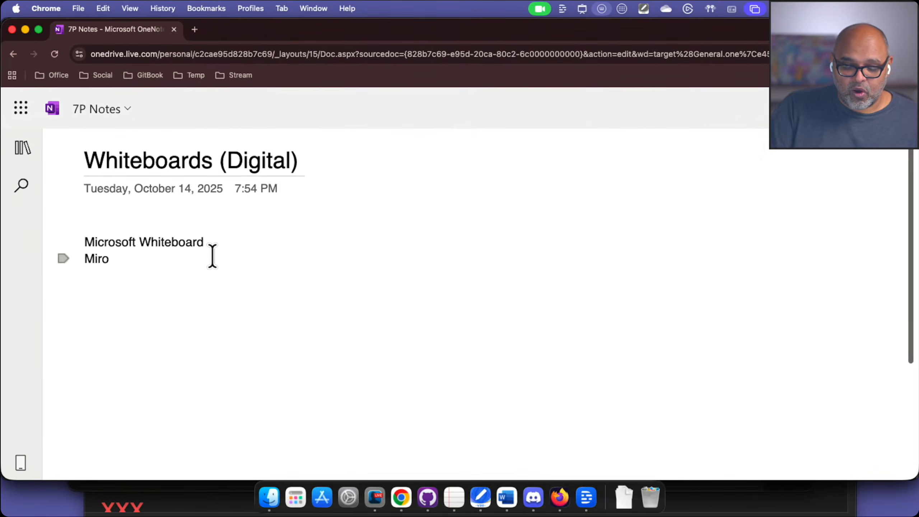
key(Return)
text(D)
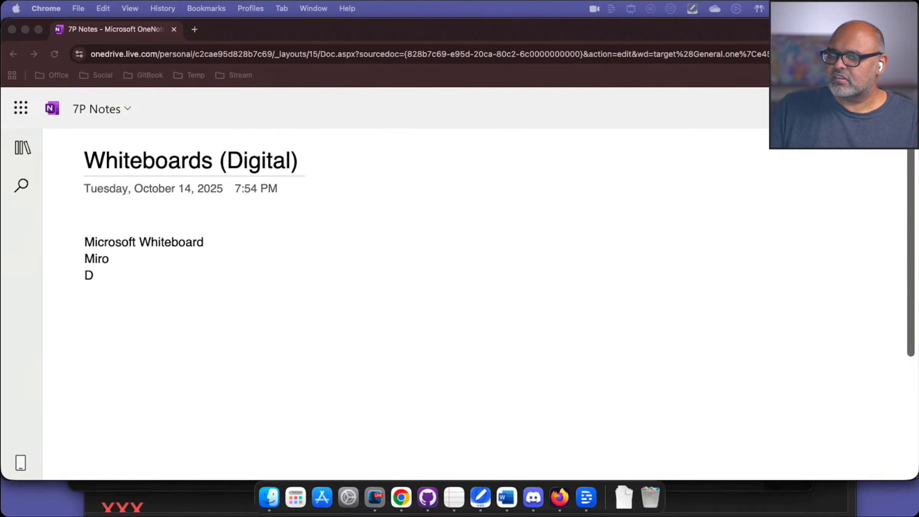
click(245, 281)
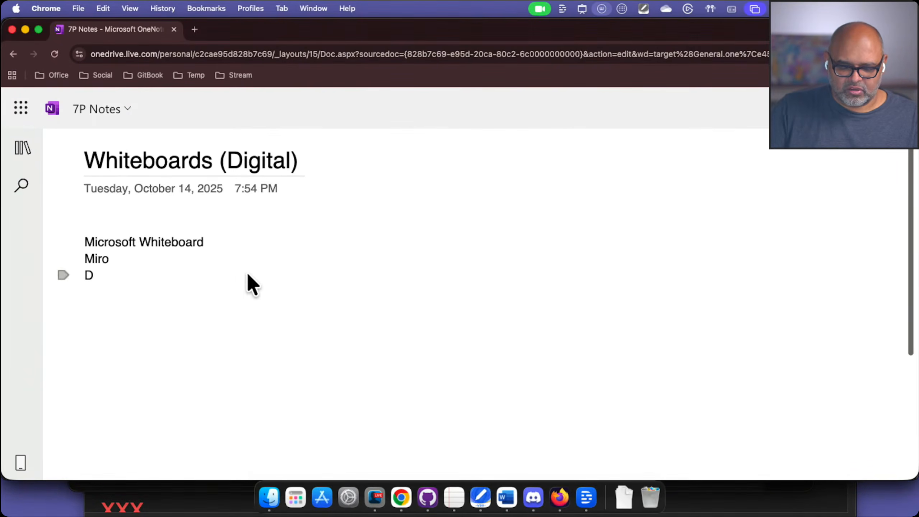
text(rawiung)
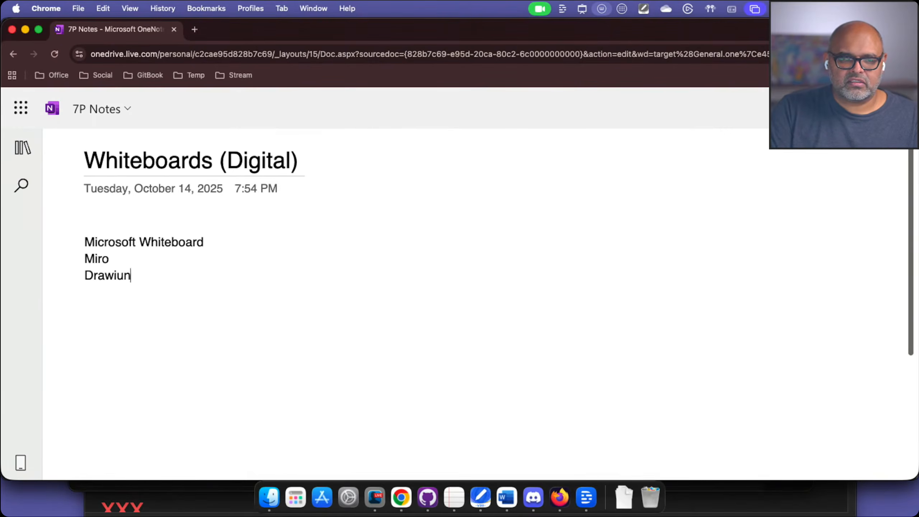
key(BackSpace)
key(BackSpace)
key(BackSpace)
text(ngP)
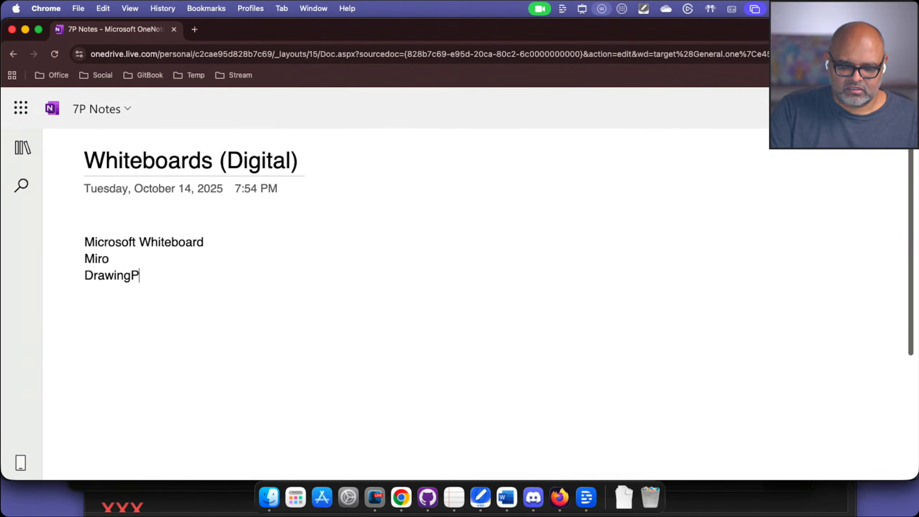
text(ad)
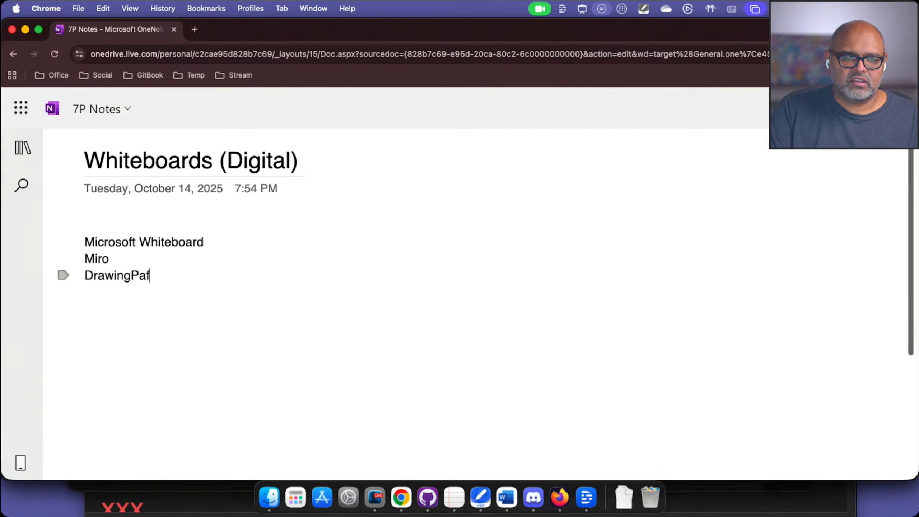
key(Return)
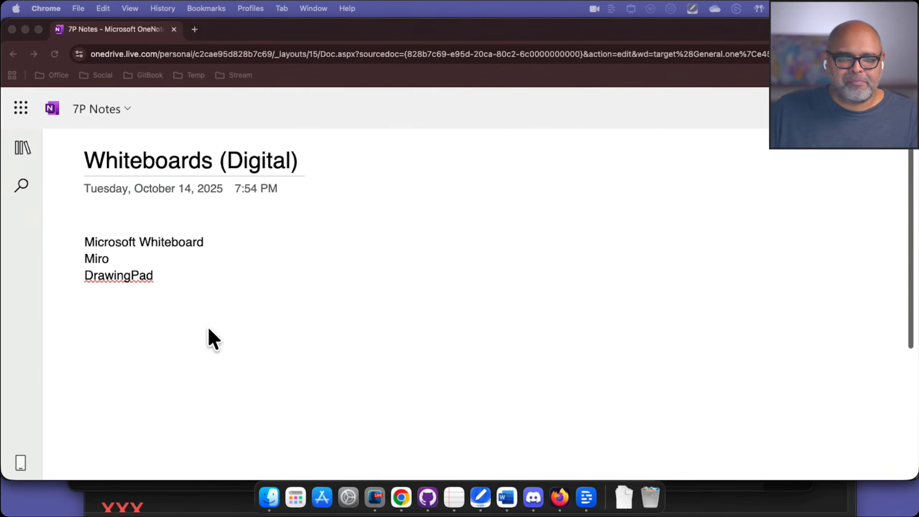
Step: Add "Mural" on its own line below DrawingPad in the whiteboard list
click(218, 293)
text(M)
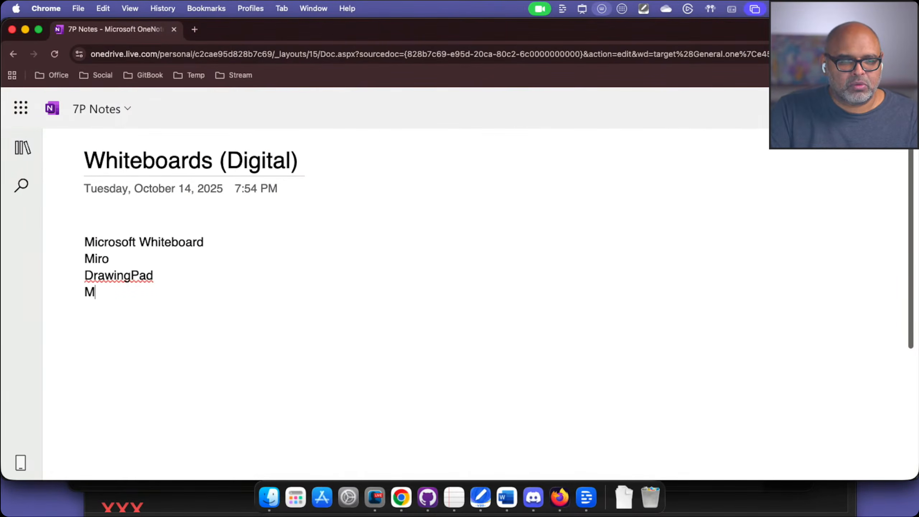
text(ural)
key(Return)
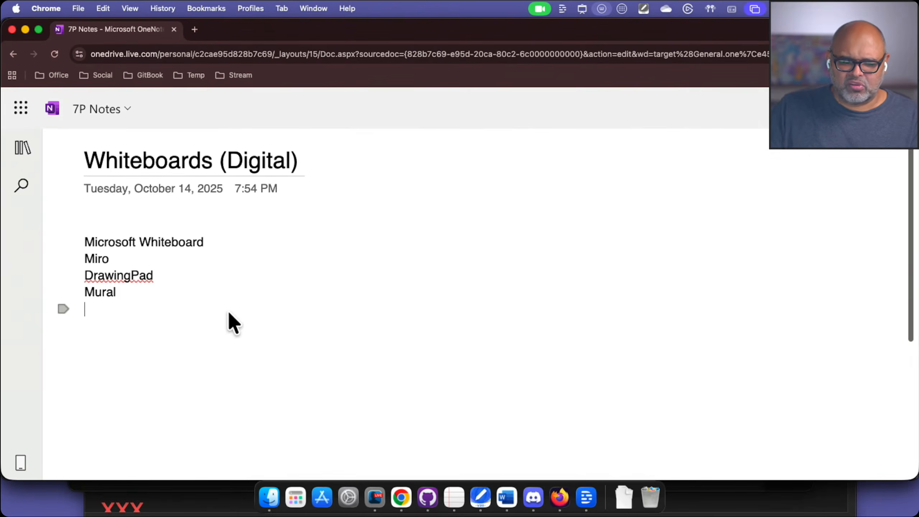
Step: Add "Google Jamboard" and "Google Keep" on separate lines below Mural
text(Google)
key(BackSpace)
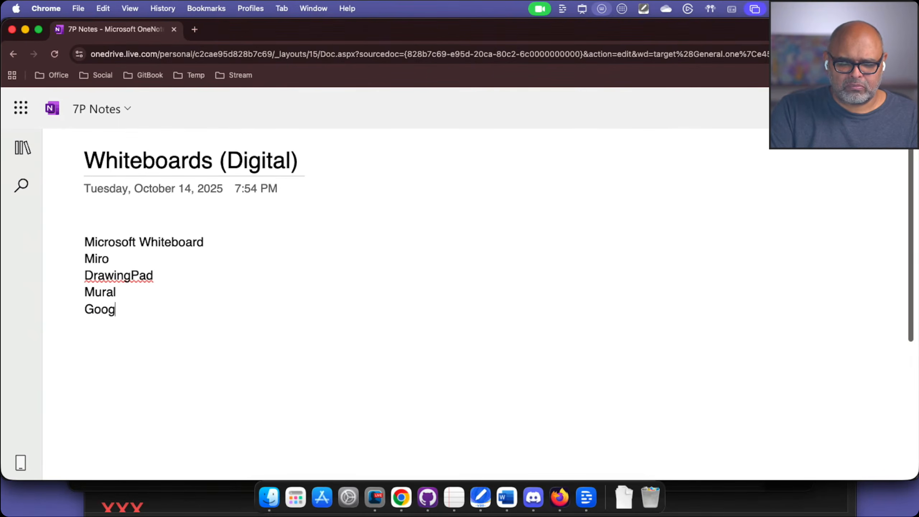
text(le Ja)
text(mboa)
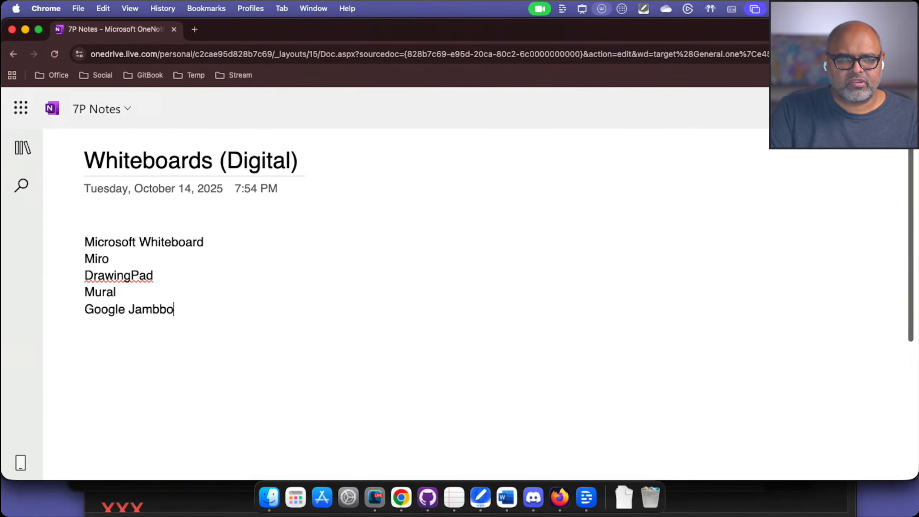
key(BackSpace)
key(BackSpace)
text(oard)
key(Return)
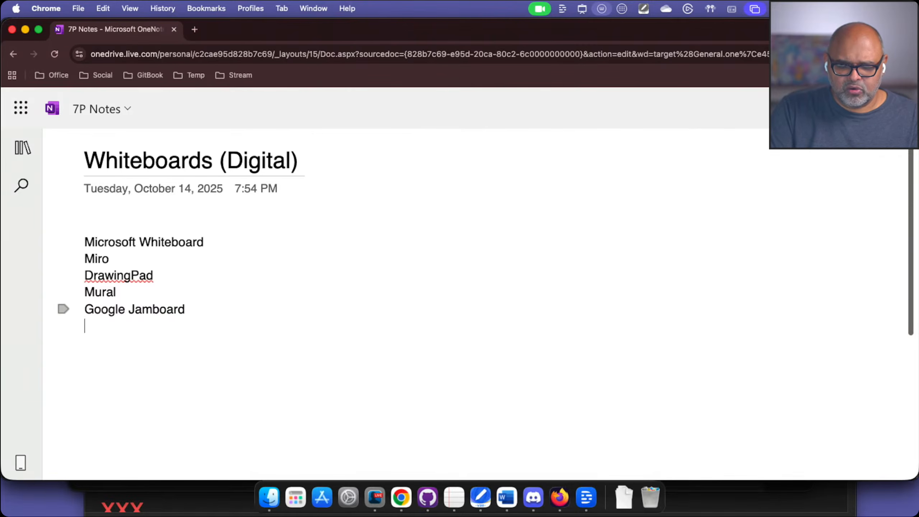
text(Google Keep)
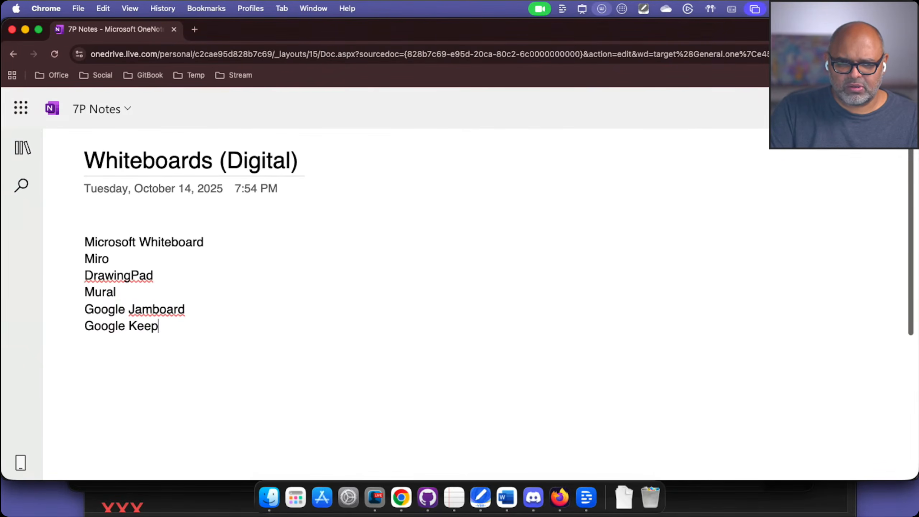
key(Return)
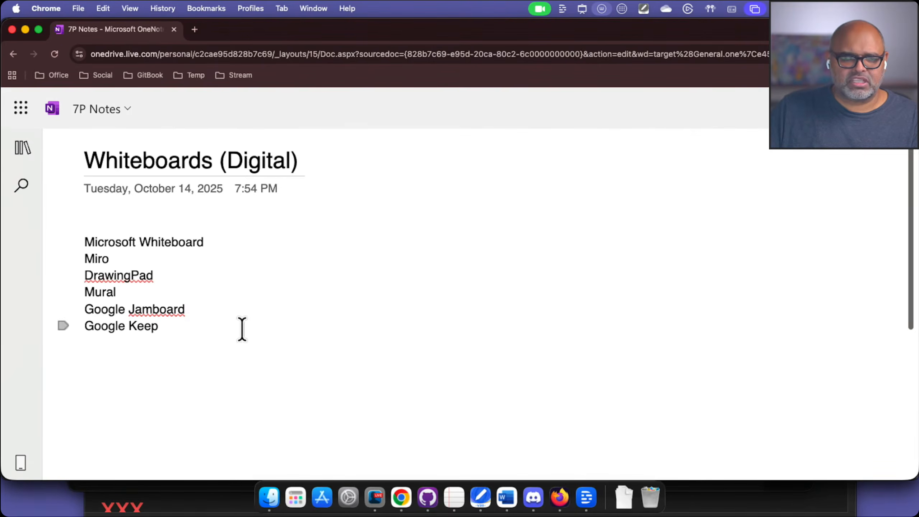
Step: Add "Explain Everything" on its own line below Google Keep
text(Explain Ever)
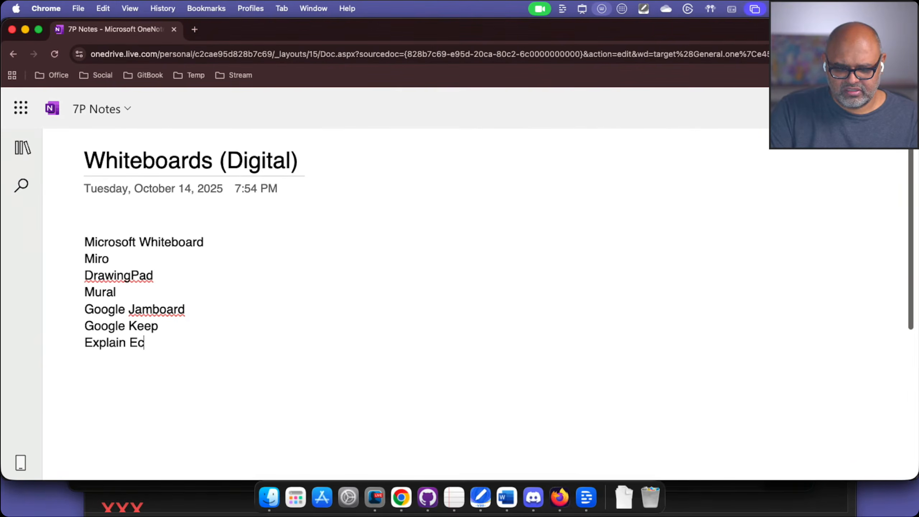
text(yt)
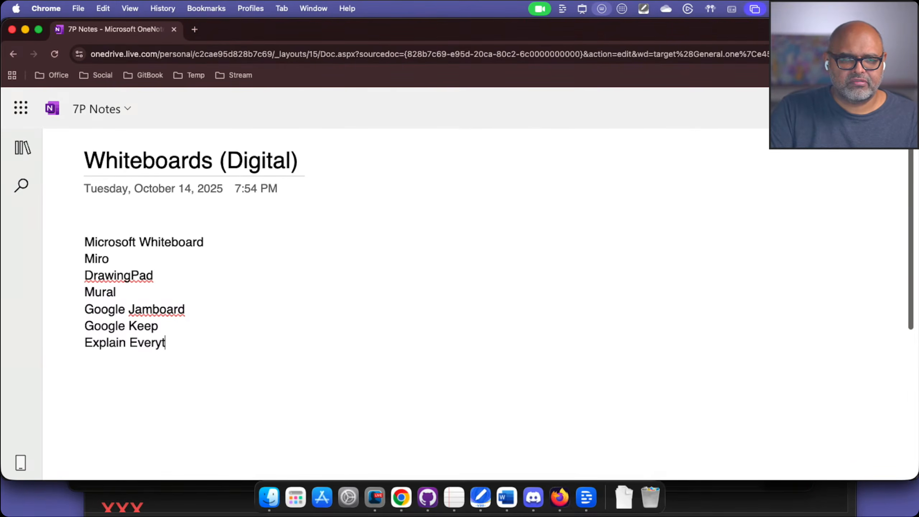
text(hing)
key(Return)
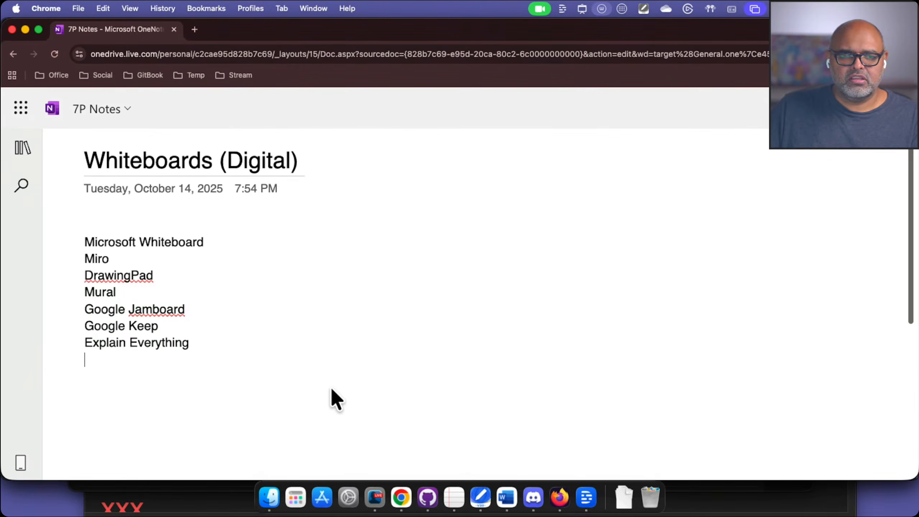
click(288, 368)
text(L)
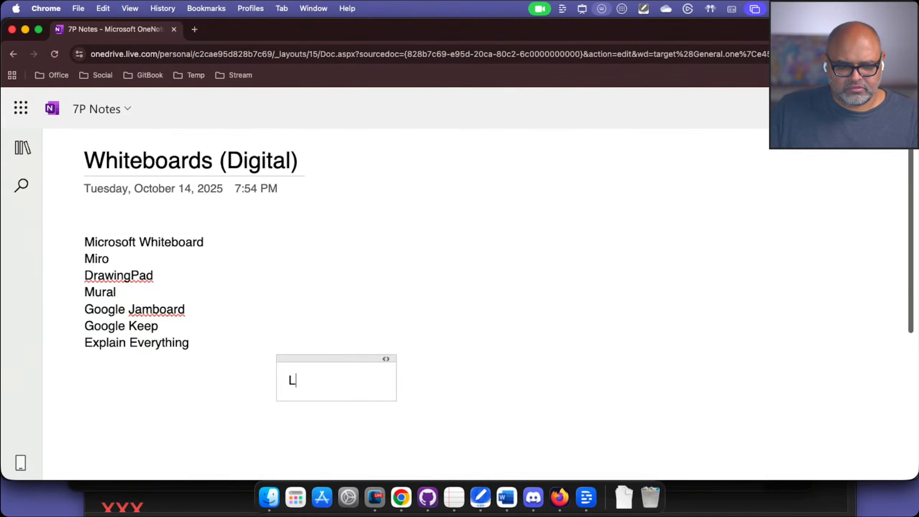
key(super+z)
key(Return)
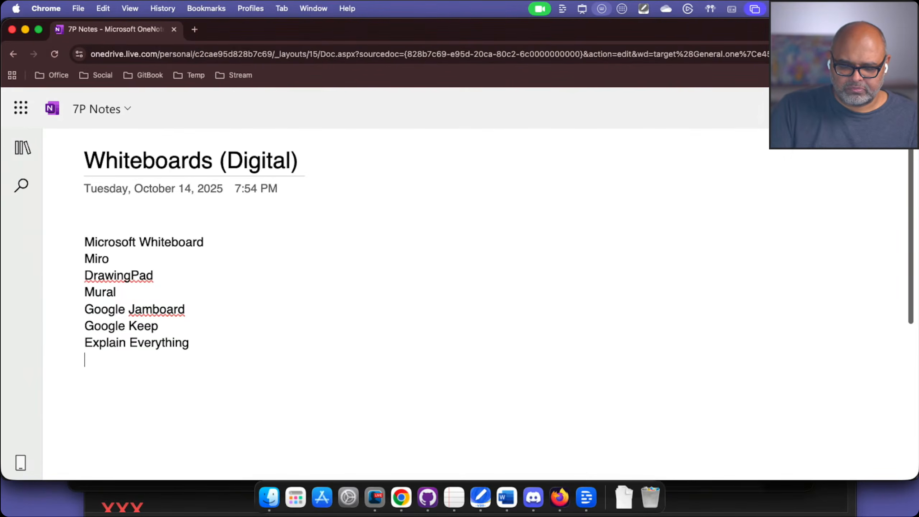
Step: Add "LucidSpark" on its own line below Explain Everything in the list
text(LuciSp)
key(BackSpace)
key(BackSpace)
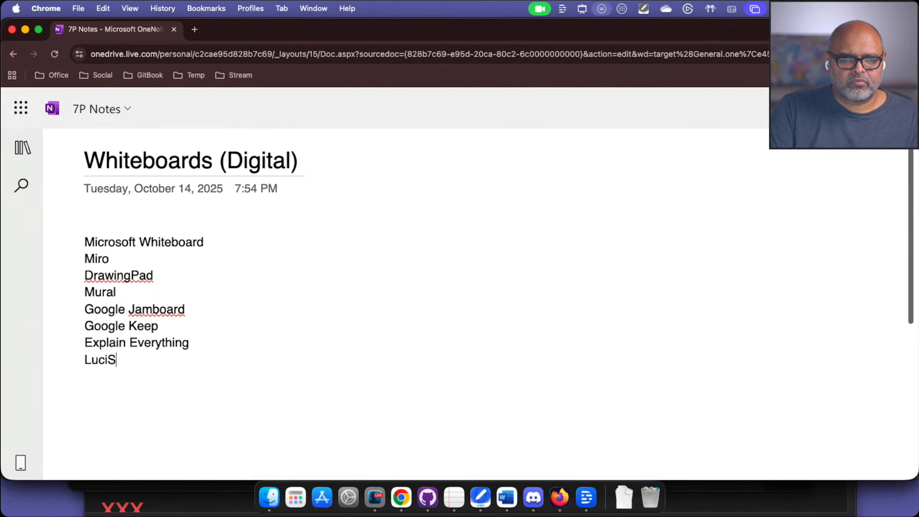
text(dSpark)
key(Return)
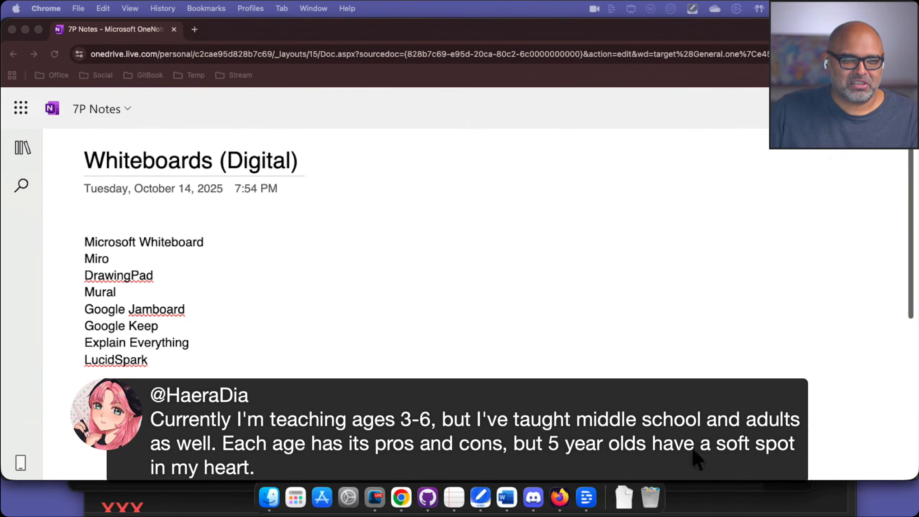
click(300, 370)
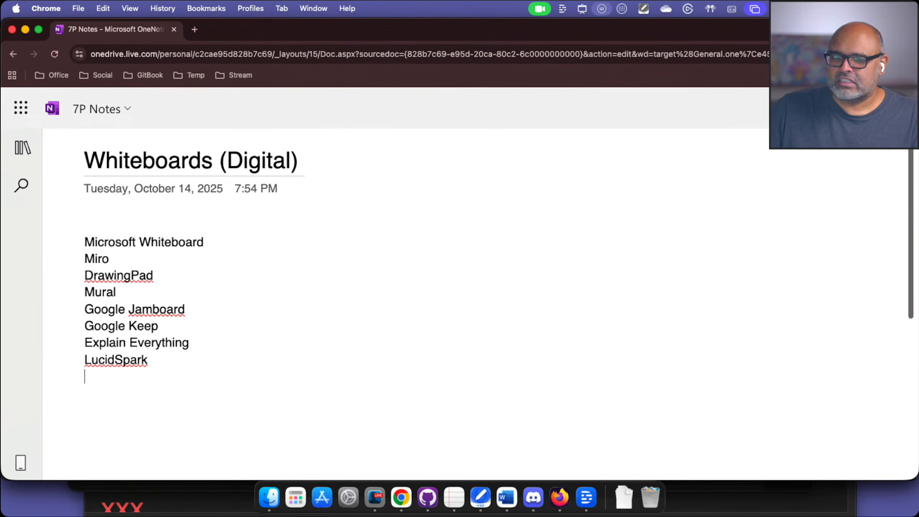
click(357, 361)
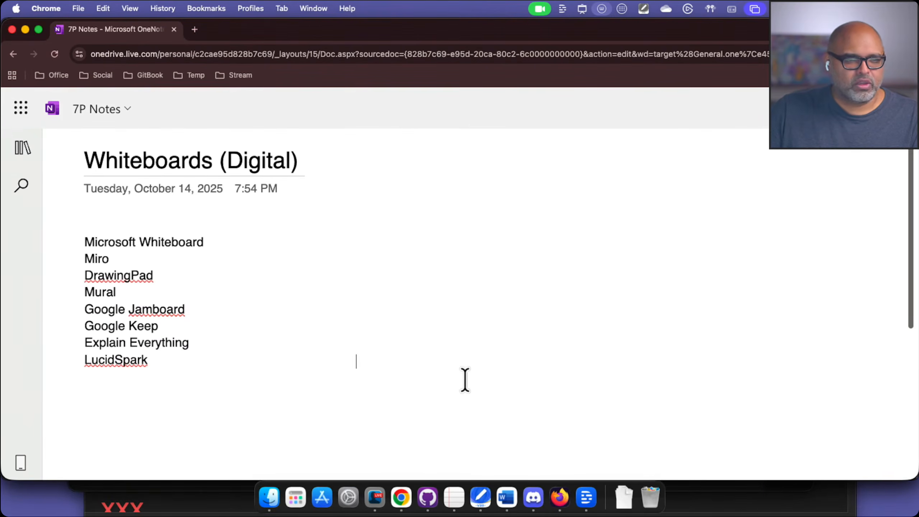
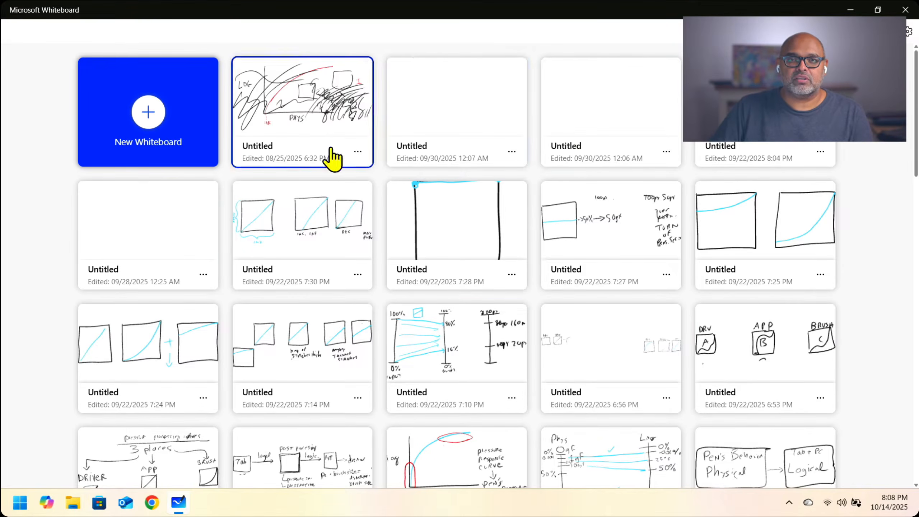
Step: In Microsoft Whiteboard, look through the thumbnails of the saved whiteboards for the older pressure boards
scroll(369, 259, down, 5)
scroll(399, 268, down, 5)
scroll(444, 276, down, 3)
scroll(514, 288, down, 2)
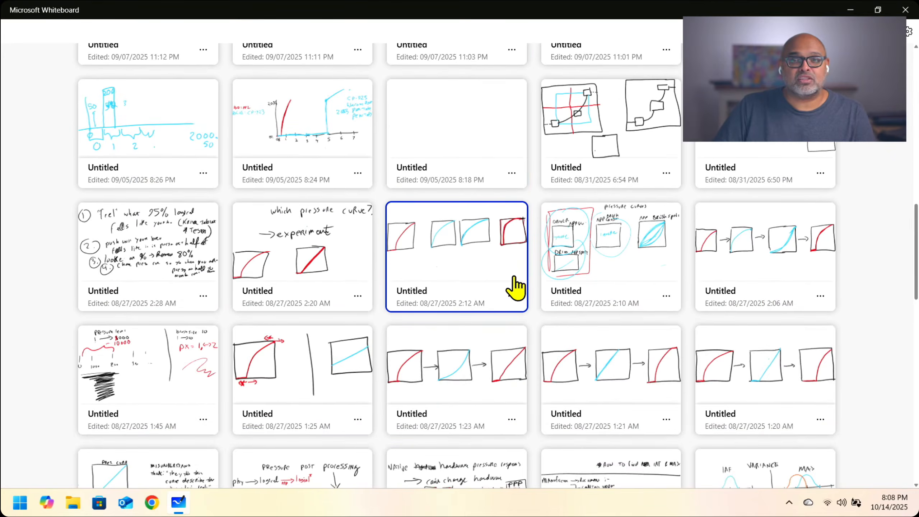
scroll(515, 288, down, 5)
scroll(515, 288, down, 5)
scroll(519, 290, down, 5)
scroll(519, 290, up, 12)
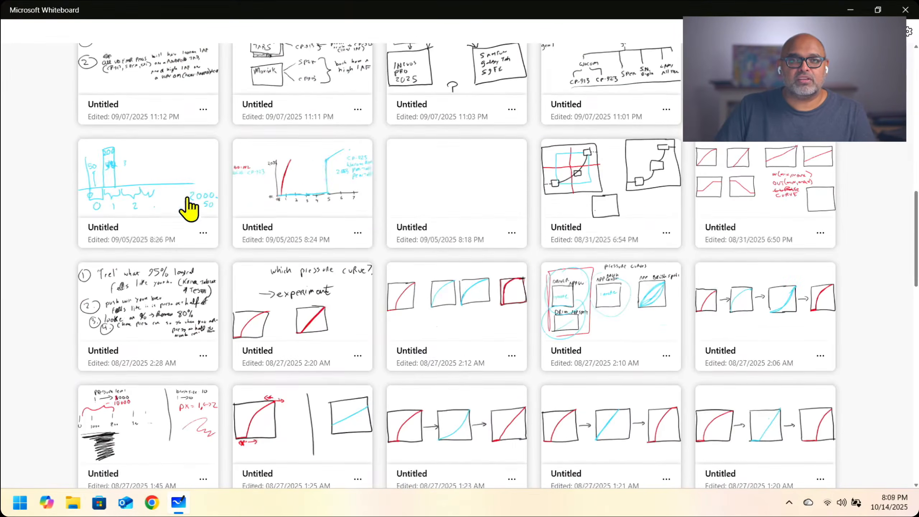
scroll(396, 102, up, 10)
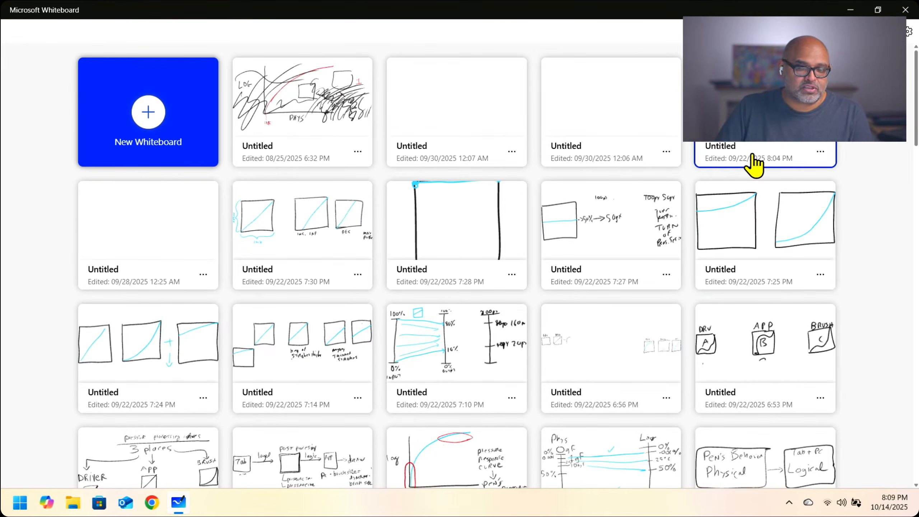
scroll(776, 228, down, 8)
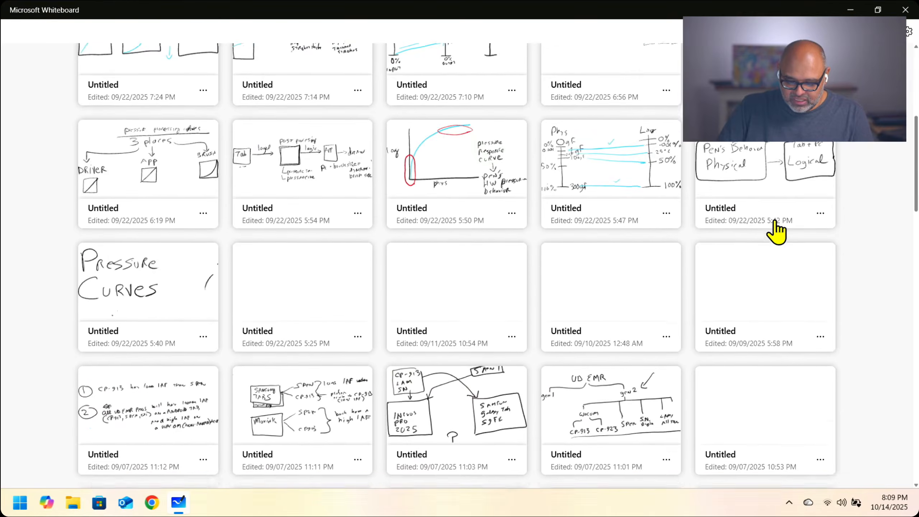
scroll(689, 235, down, 4)
scroll(251, 160, down, 5)
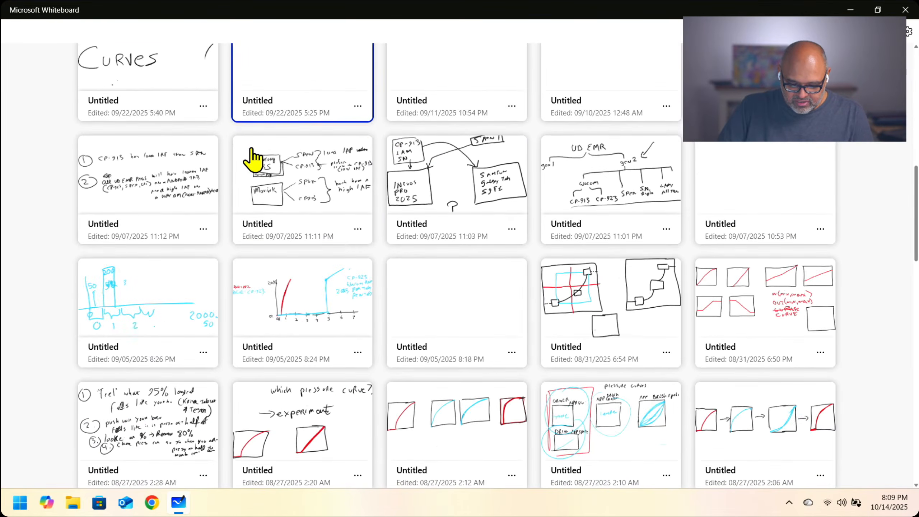
scroll(312, 181, down, 10)
scroll(540, 159, down, 18)
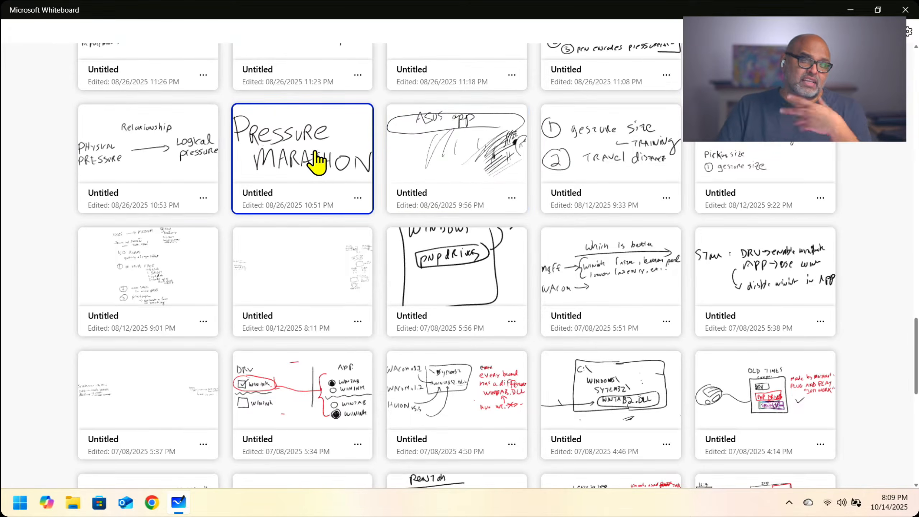
scroll(314, 165, up, 5)
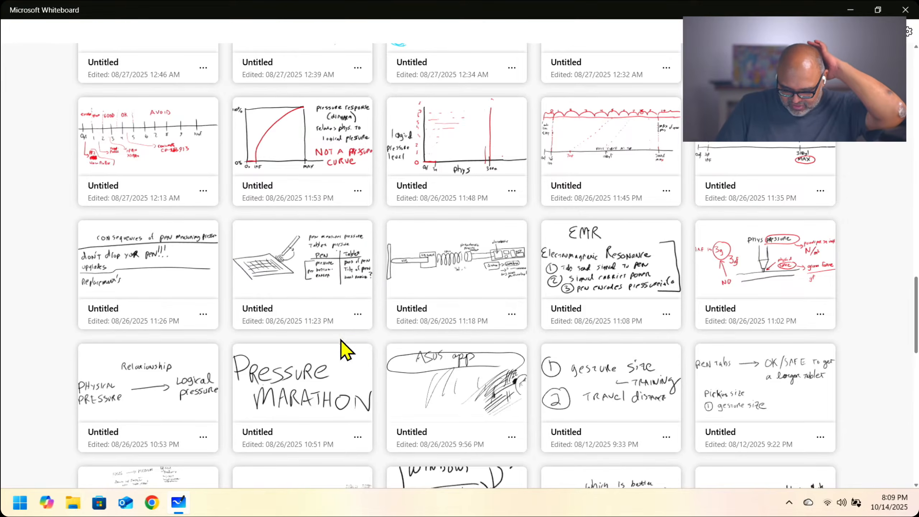
Step: Open the "Pressure Marathon" whiteboard and scribble a wavy black pen stroke beyond the end of the word Pressure
click(319, 376)
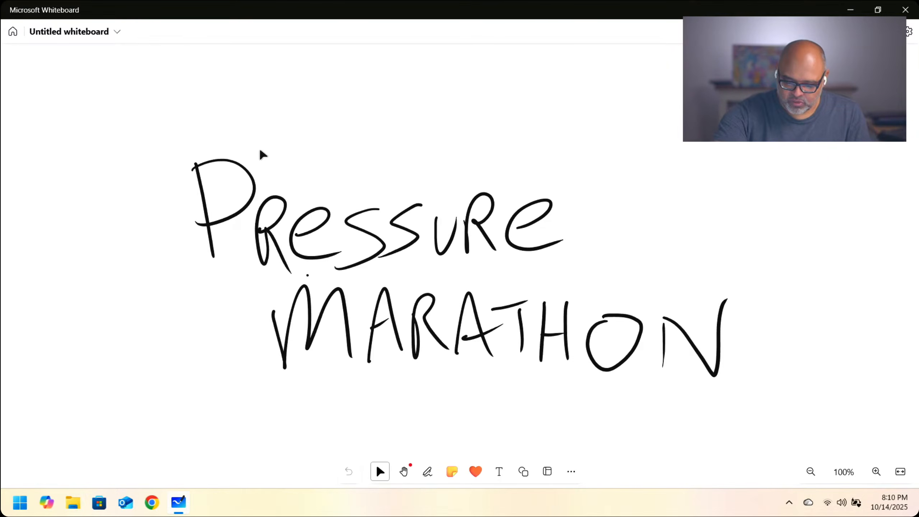
mouse_move(618, 114)
mouse_down()
mouse_move(611, 142)
mouse_move(667, 178)
mouse_up()
mouse_move(708, 146)
mouse_down()
mouse_move(672, 197)
mouse_move(778, 221)
mouse_up()
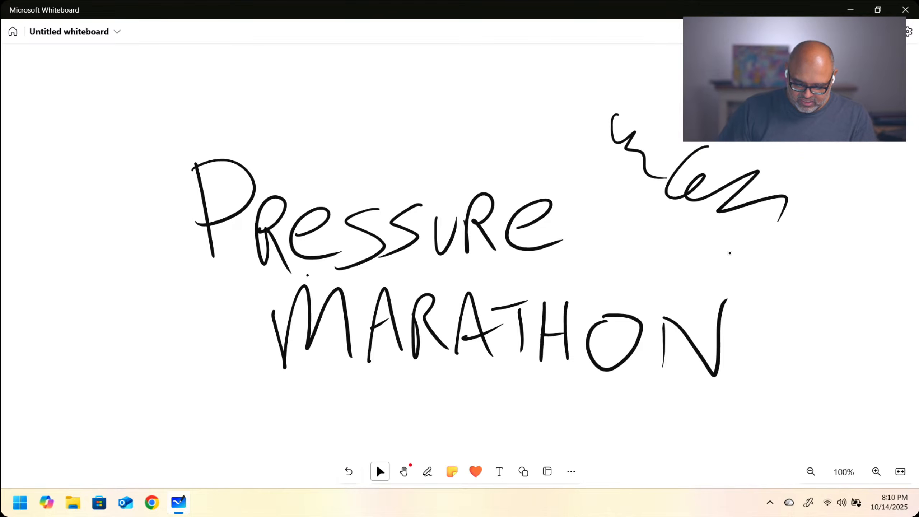
Step: Activate the inking tools and draw short black strokes across the end of the wavy scribble
click(427, 472)
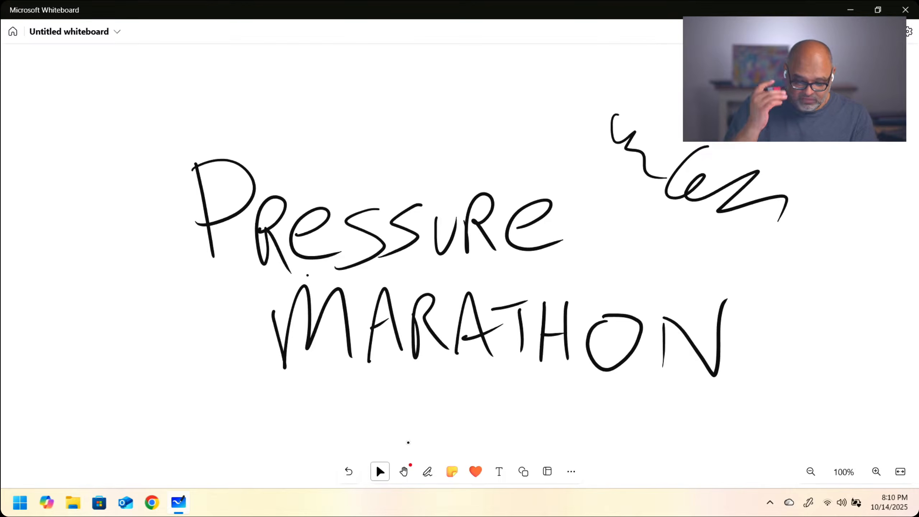
click(428, 472)
drag(756, 165, 723, 227)
drag(744, 188, 748, 223)
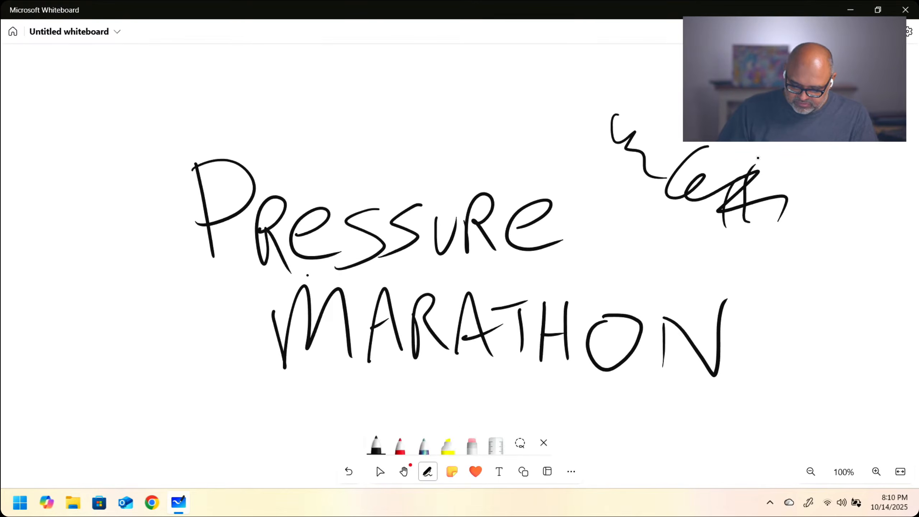
Step: Use the eraser to rub out parts of the black scribble beyond the word Pressure, including its whole far end
click(477, 451)
drag(791, 170, 750, 248)
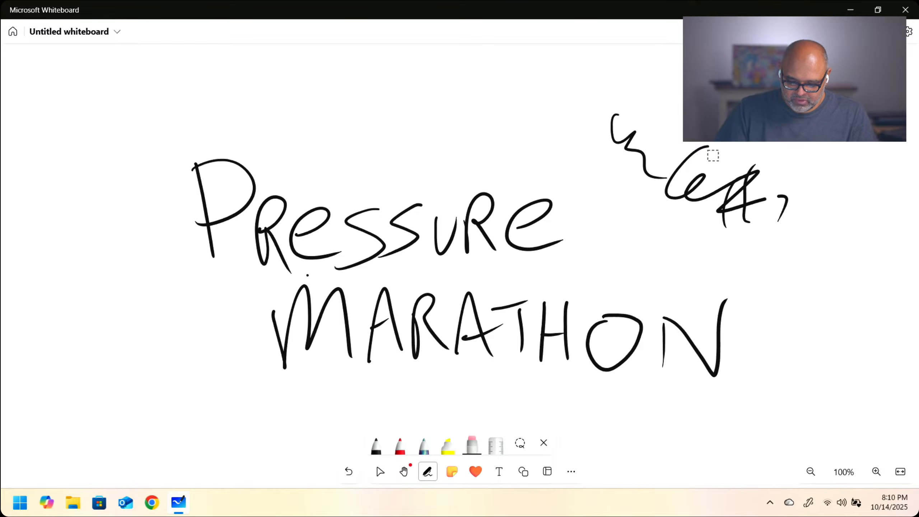
mouse_move(710, 155)
mouse_down()
mouse_move(710, 181)
mouse_move(646, 254)
mouse_up()
drag(644, 150, 637, 163)
drag(742, 176, 725, 205)
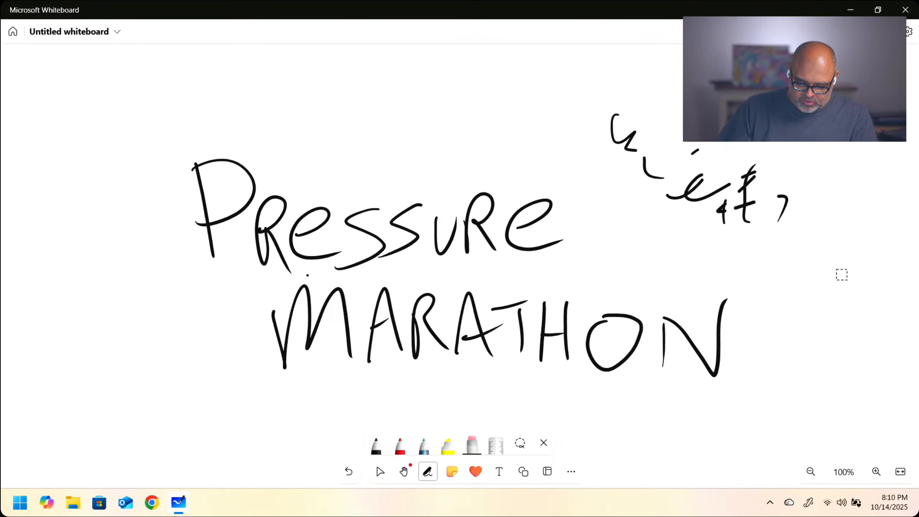
mouse_move(786, 199)
mouse_down()
mouse_move(783, 232)
mouse_move(777, 226)
mouse_up()
drag(760, 168, 745, 211)
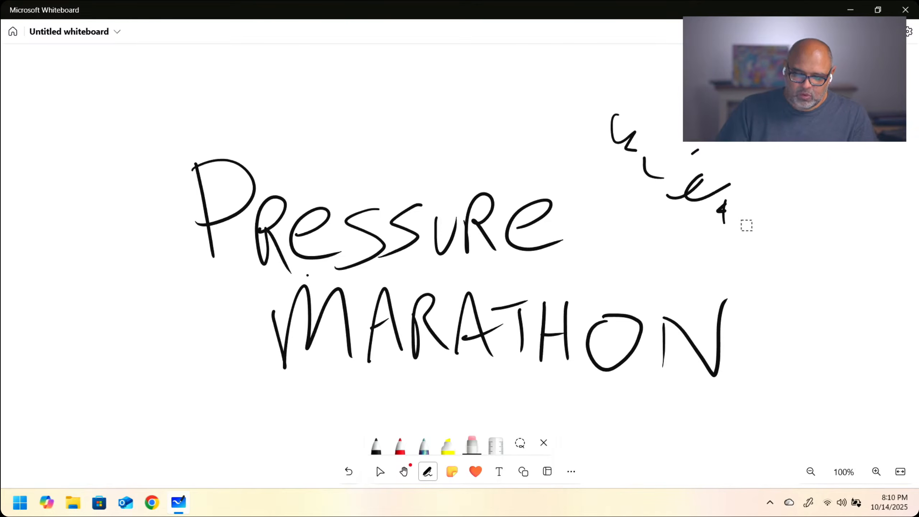
Step: Draw a black pen box just beyond the remaining scribble fragments and switch back to the eraser
click(384, 445)
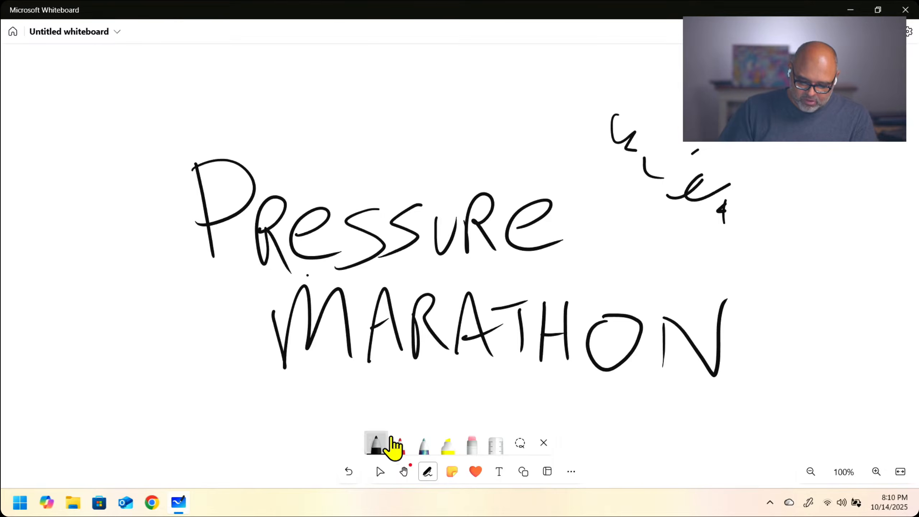
mouse_move(755, 142)
mouse_down()
mouse_move(832, 196)
mouse_move(831, 141)
mouse_up()
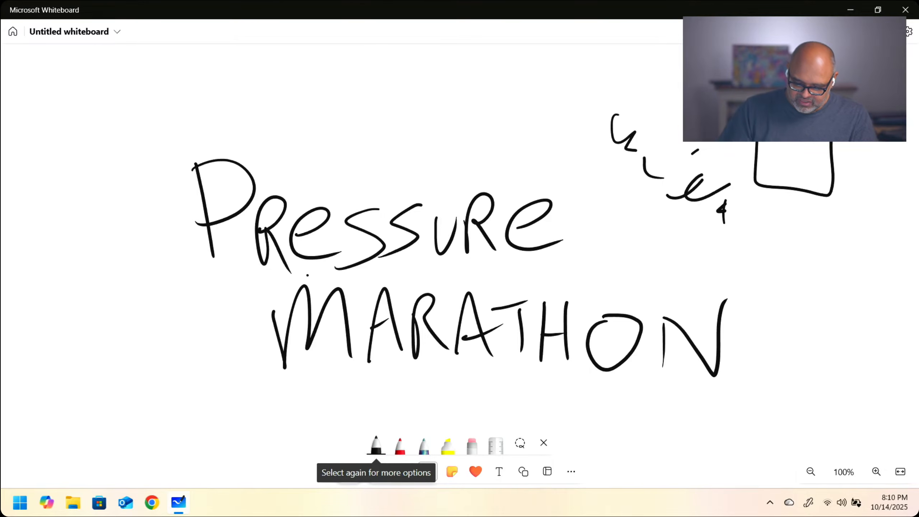
click(477, 449)
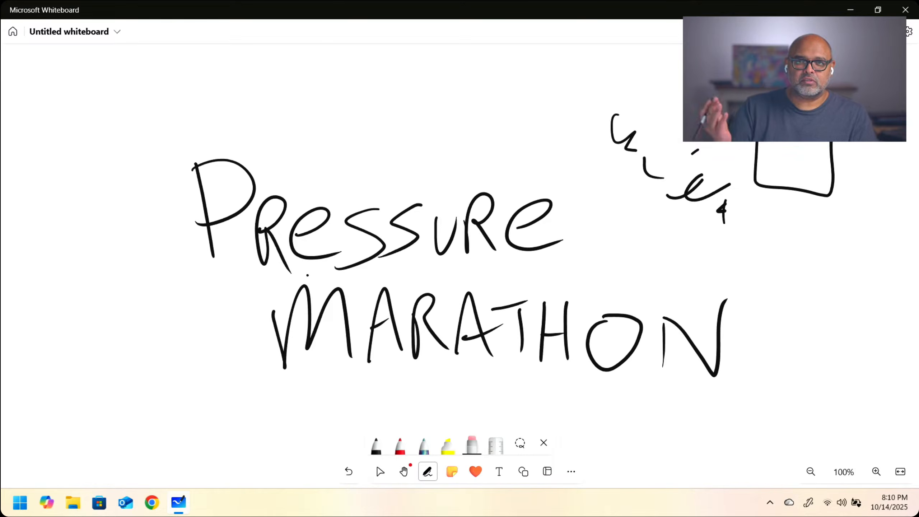
Step: Draw a larger black box to the left of the word Marathon and erase its overhanging line ends and the stray dot
click(376, 446)
mouse_move(62, 291)
mouse_down()
mouse_move(106, 435)
mouse_move(173, 314)
mouse_move(16, 318)
mouse_up()
click(119, 410)
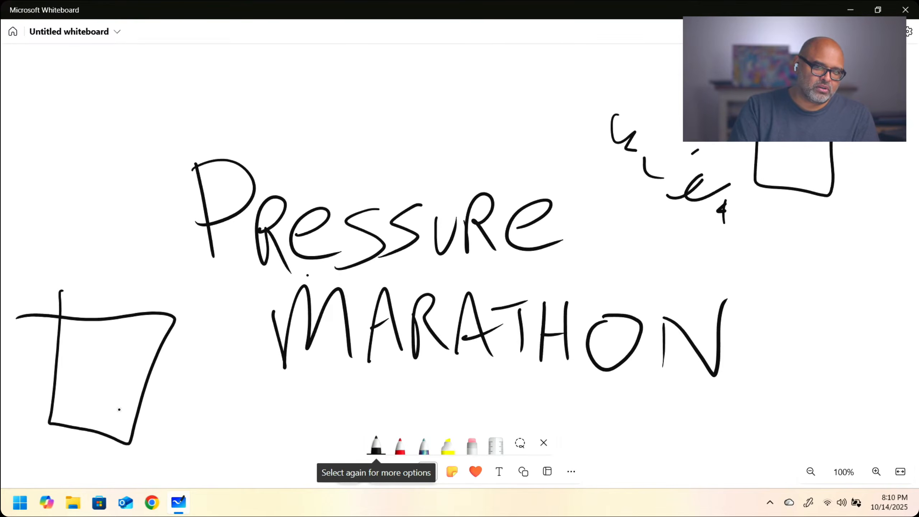
click(472, 448)
drag(61, 307, 47, 312)
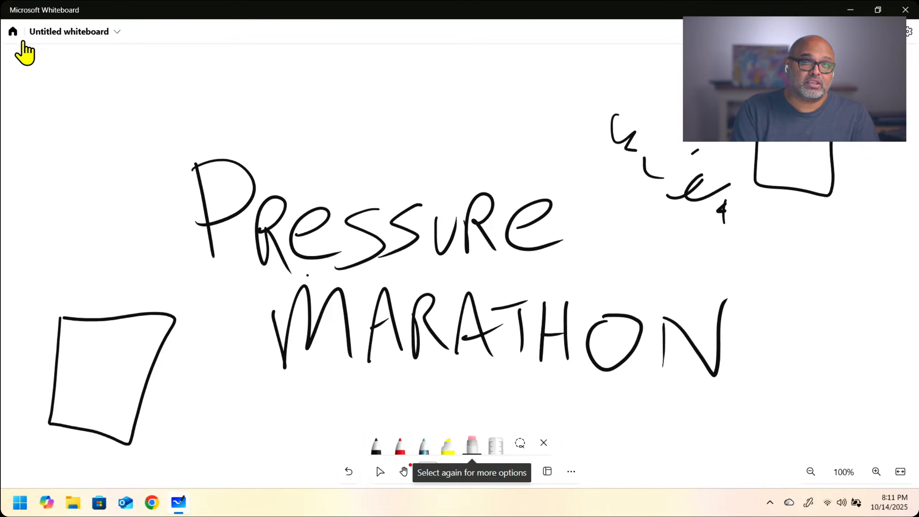
Step: Create a new whiteboard with a blank canvas and draw a long wavy black line across it
click(13, 32)
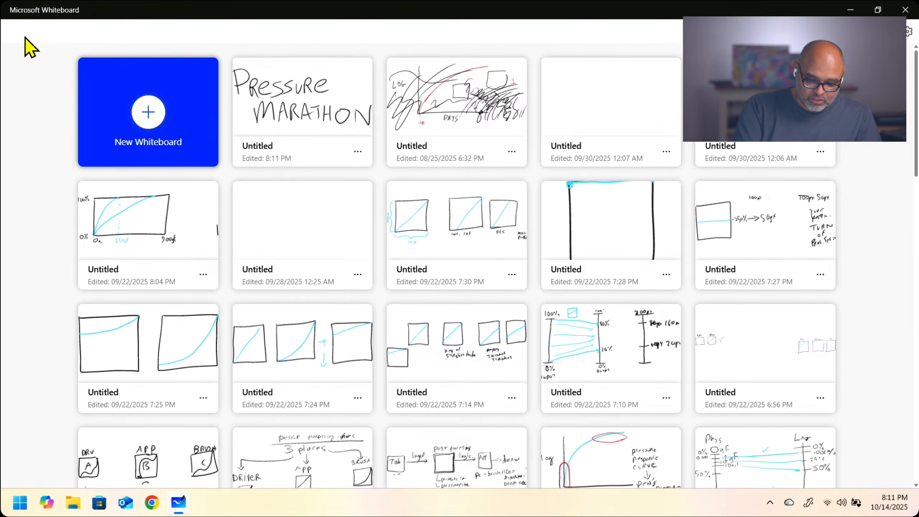
click(149, 109)
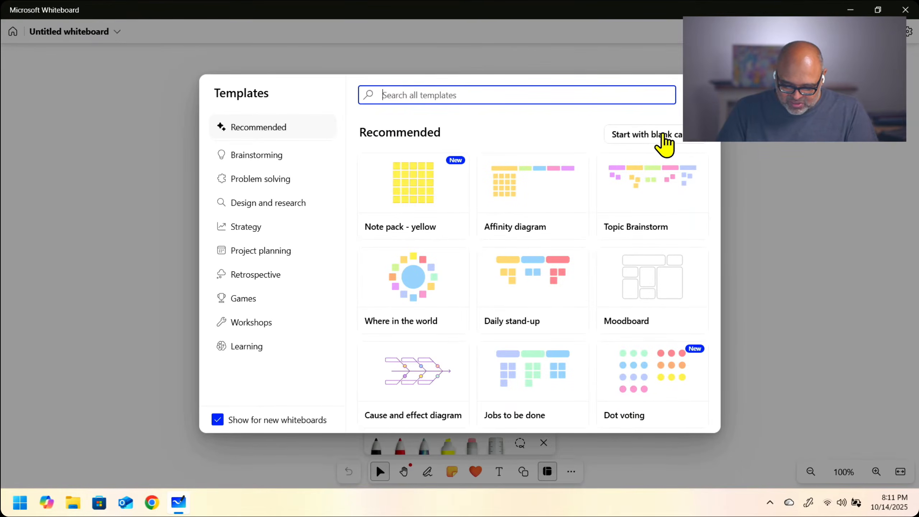
click(661, 134)
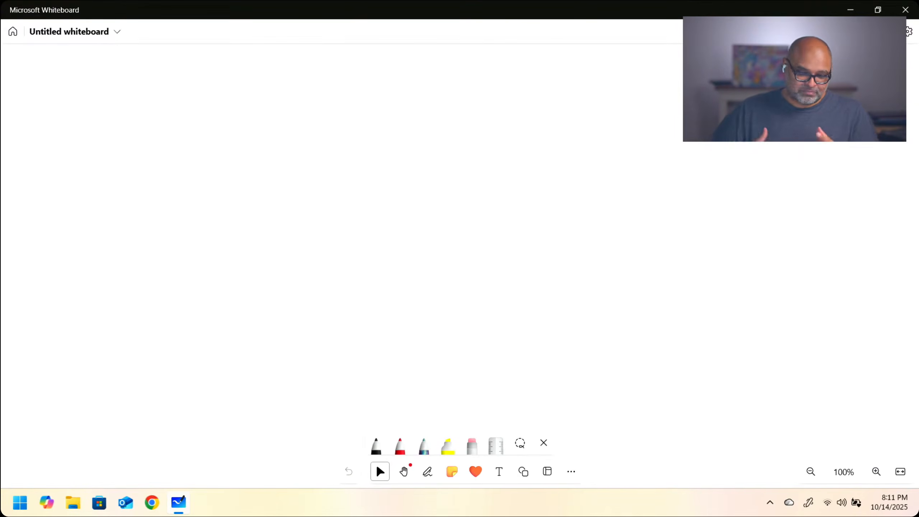
mouse_move(117, 245)
mouse_down()
mouse_move(274, 183)
mouse_move(675, 210)
mouse_move(797, 203)
mouse_up()
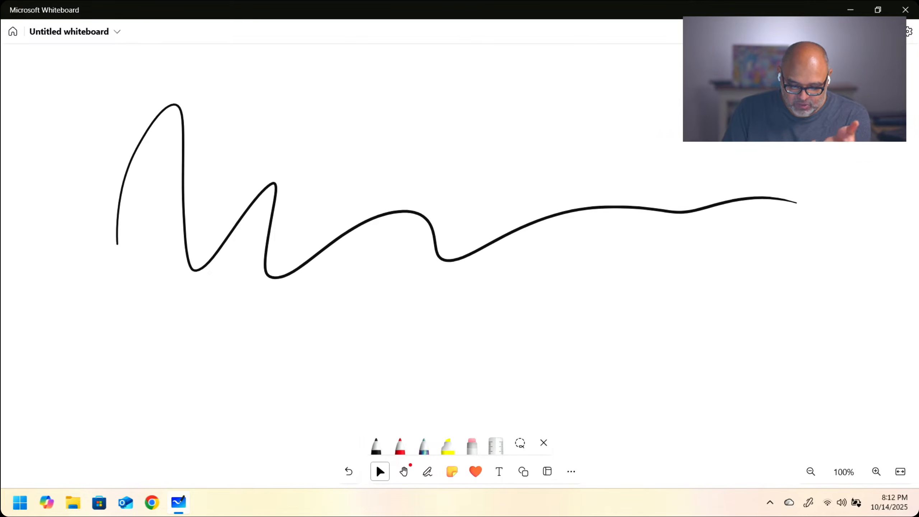
Step: Draw overlapping circles around the wavy line and a much larger open loop around them at a lower zoom level
mouse_move(459, 275)
mouse_down()
mouse_move(481, 247)
mouse_move(423, 300)
mouse_move(418, 287)
mouse_move(289, 295)
mouse_move(383, 292)
mouse_up()
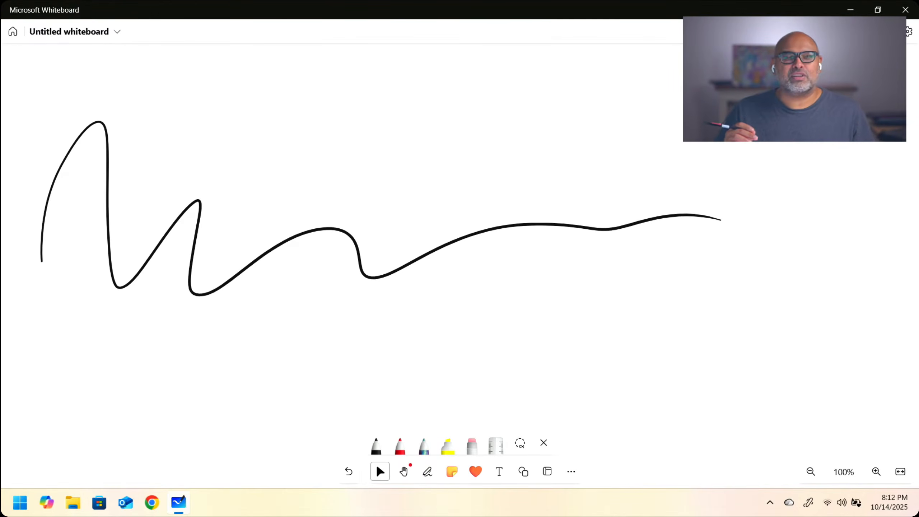
mouse_move(506, 253)
mouse_down()
mouse_move(415, 212)
mouse_move(527, 228)
mouse_up()
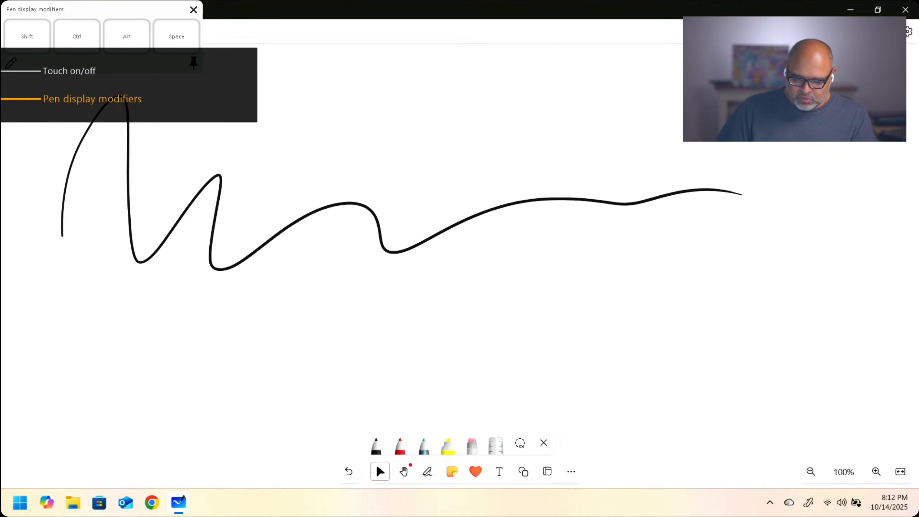
scroll(695, 246, down, 5)
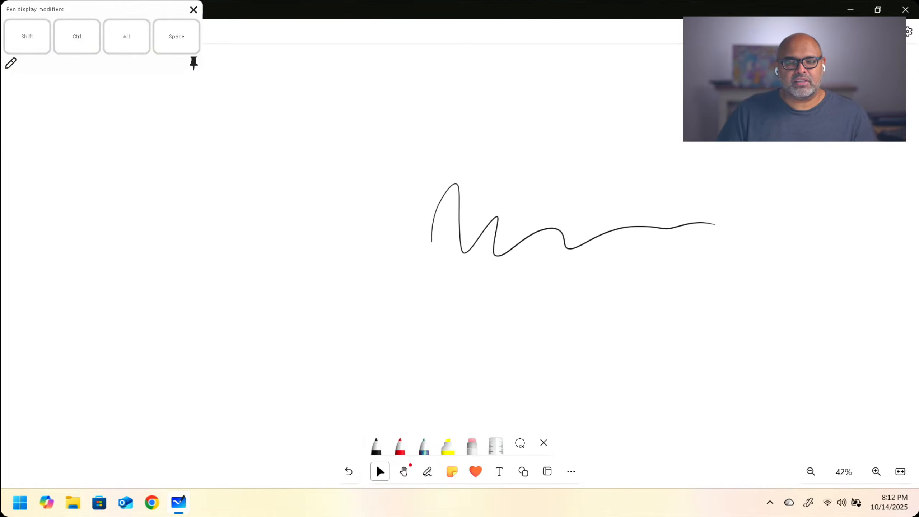
scroll(659, 266, down, 4)
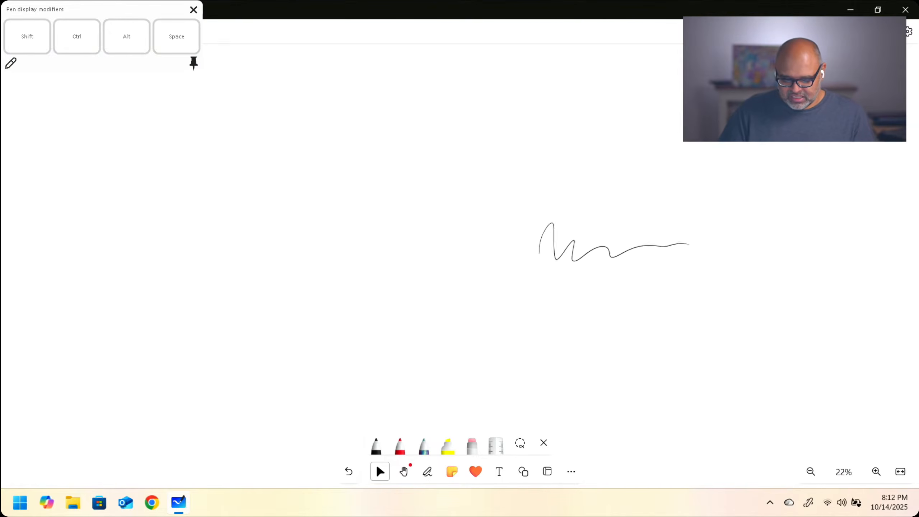
mouse_move(585, 197)
mouse_down()
mouse_move(668, 198)
mouse_move(583, 285)
mouse_up()
mouse_move(606, 178)
mouse_down()
mouse_move(660, 197)
mouse_move(559, 219)
mouse_move(635, 295)
mouse_up()
scroll(743, 287, down, 6)
mouse_move(648, 205)
mouse_down()
mouse_move(457, 247)
mouse_move(856, 303)
mouse_move(701, 204)
mouse_up()
Step: Draw looping black strokes off the left end of the large outline, followed by much bigger scribbles farther left
scroll(760, 295, up, 3)
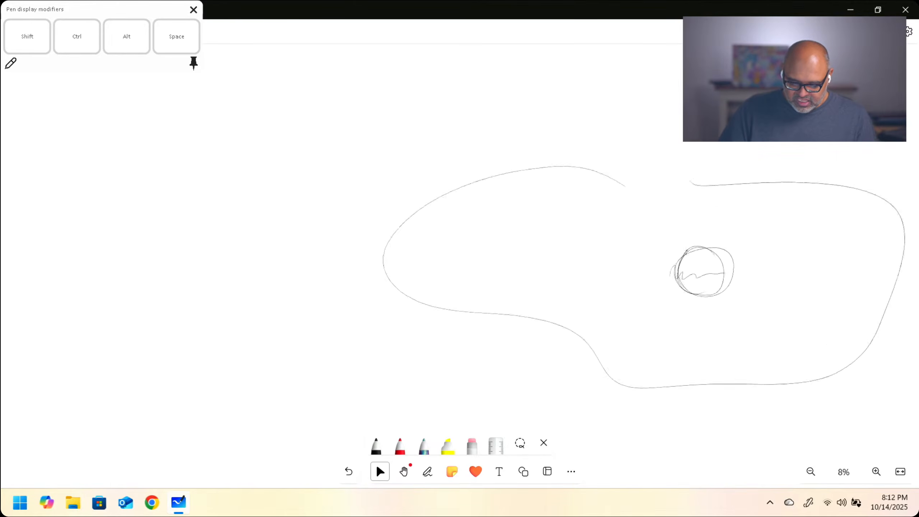
mouse_move(242, 184)
mouse_down()
mouse_move(120, 290)
mouse_move(235, 250)
mouse_up()
drag(324, 264, 275, 370)
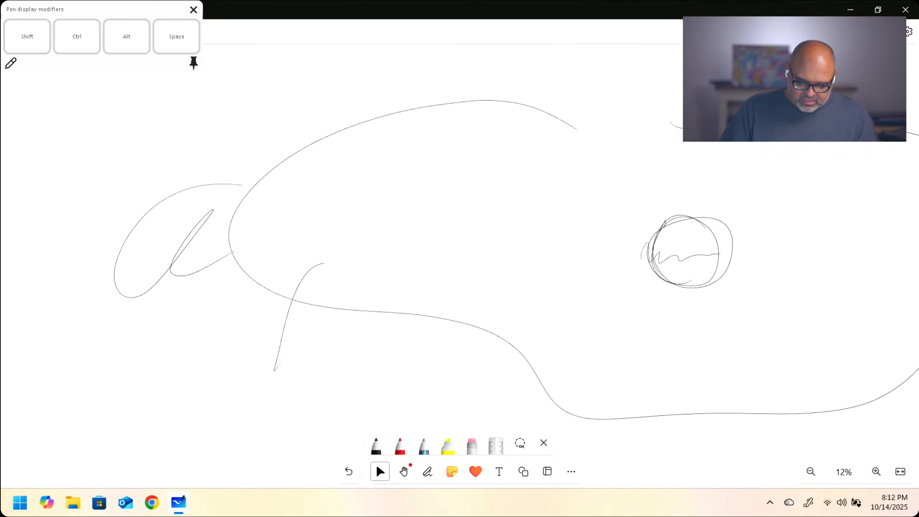
scroll(664, 275, down, 8)
scroll(665, 276, up, 3)
scroll(694, 272, up, 2)
mouse_move(487, 254)
mouse_down()
mouse_move(456, 232)
mouse_move(267, 340)
mouse_move(507, 295)
mouse_up()
drag(247, 228, 225, 259)
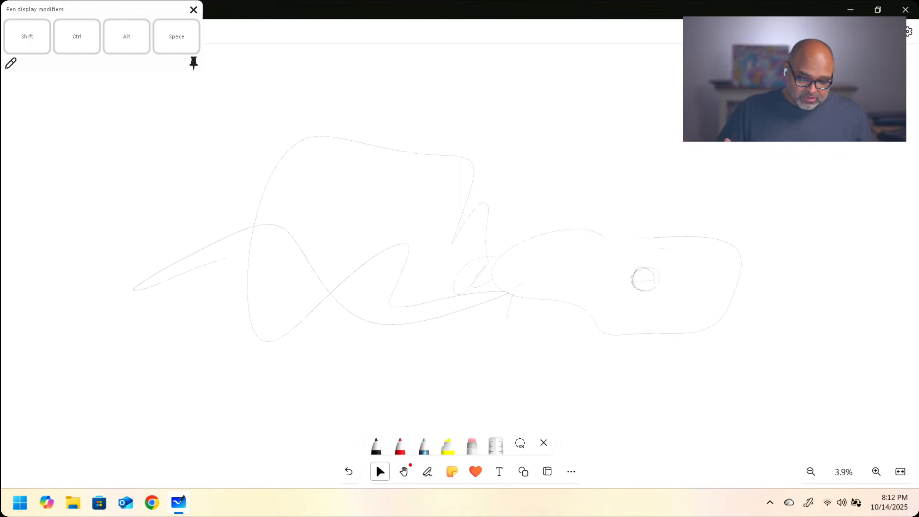
Step: Dismiss the Pen display modifiers palette while adding another looping stroke over the left scribbles and a wavy line right of the outline
mouse_move(376, 81)
mouse_down()
mouse_move(340, 192)
mouse_move(104, 253)
mouse_move(167, 413)
mouse_move(380, 210)
mouse_up()
click(193, 10)
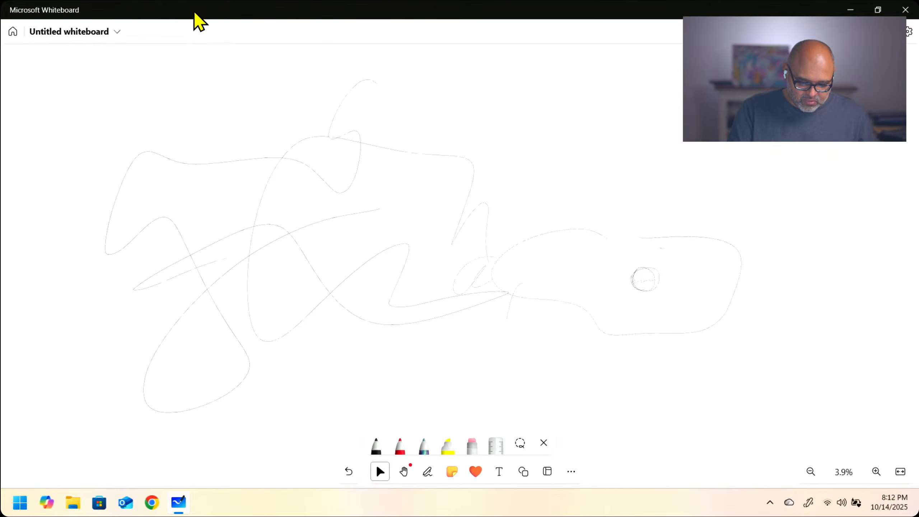
drag(684, 113, 873, 341)
Step: Examine the sketches at different zoom levels to see how far the canvas extends
scroll(834, 290, up, 5)
scroll(847, 275, down, 7)
scroll(890, 295, up, 6)
scroll(890, 296, down, 5)
scroll(894, 294, up, 2)
scroll(894, 294, down, 3)
scroll(652, 258, down, 4)
scroll(544, 242, up, 5)
scroll(513, 239, up, 5)
scroll(439, 229, down, 7)
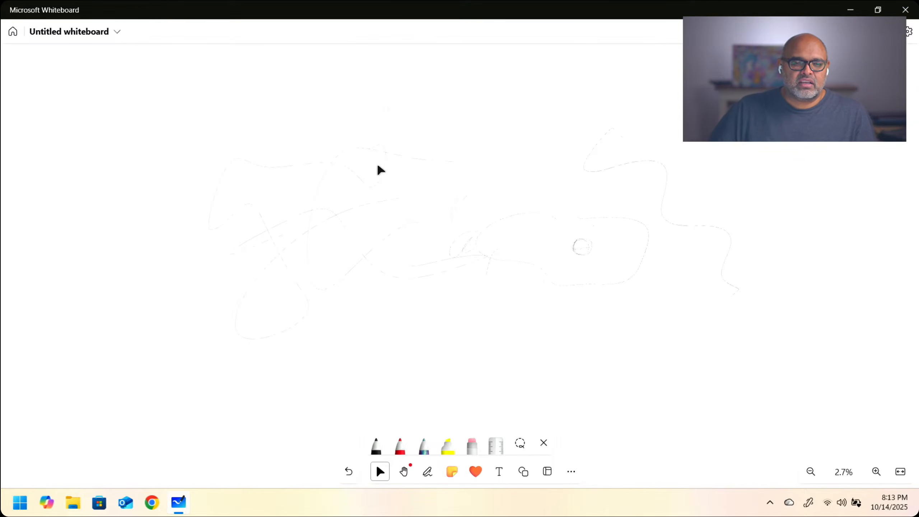
Step: Using the black pen, draw a large self-crossing loop in the empty area right of the wavy line at 24% zoom
mouse_move(378, 168)
mouse_down()
mouse_move(20, 242)
mouse_move(138, 200)
mouse_up()
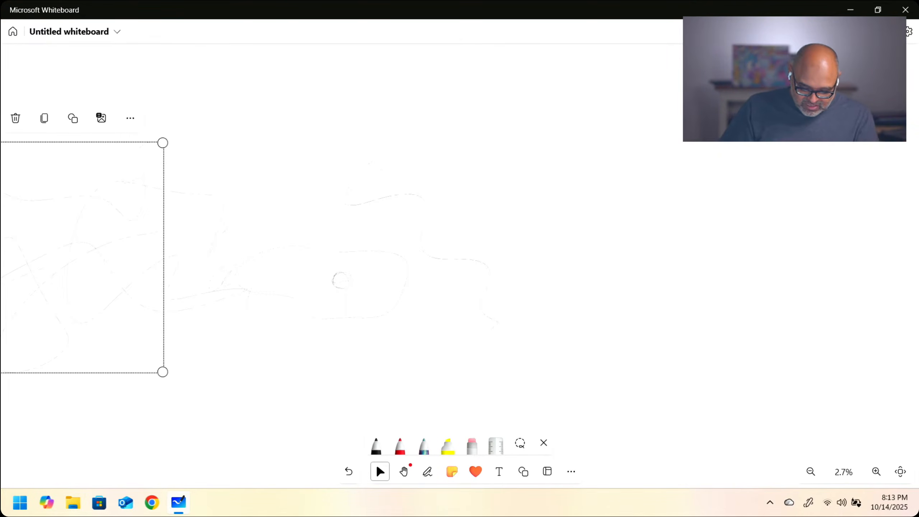
click(376, 446)
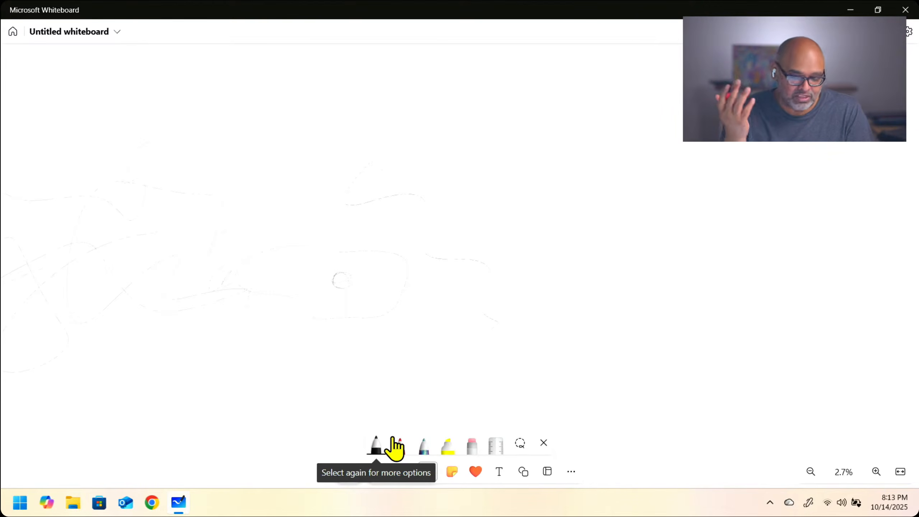
scroll(487, 286, up, 10)
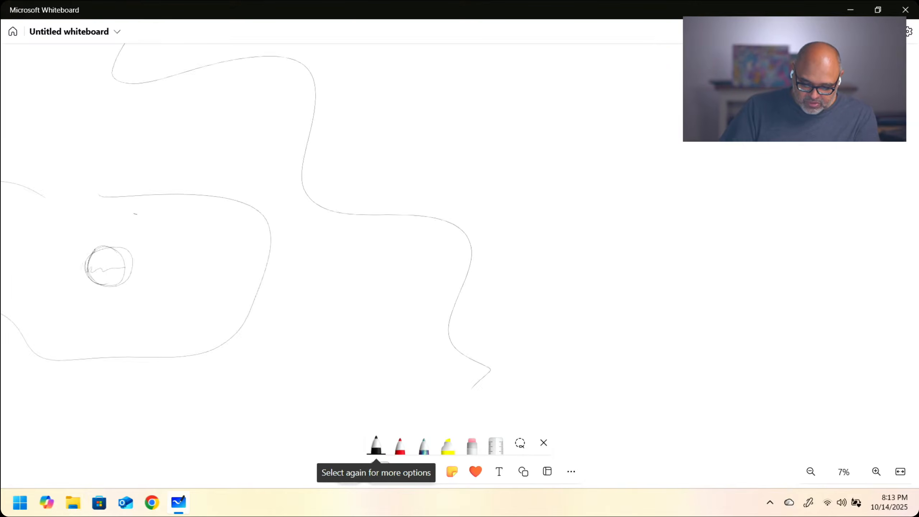
scroll(654, 243, up, 1)
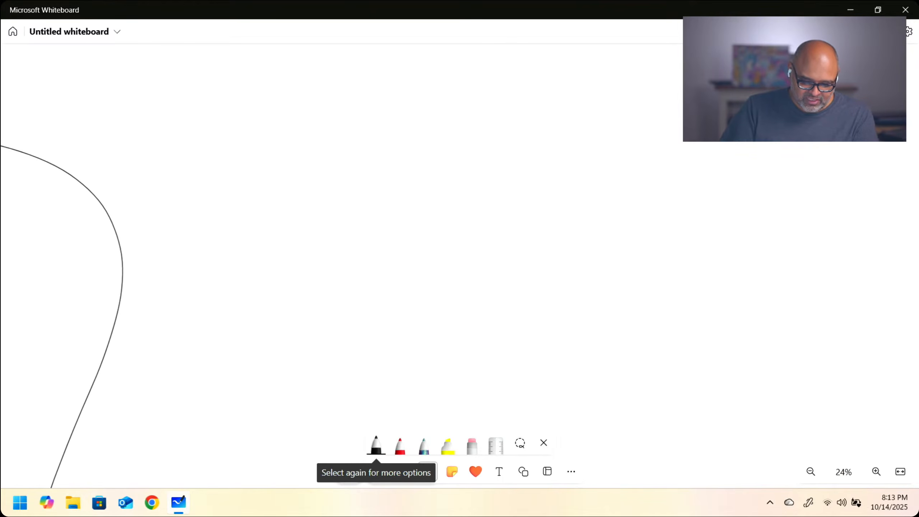
mouse_move(273, 125)
mouse_down()
mouse_move(389, 196)
mouse_move(443, 350)
mouse_move(258, 351)
mouse_move(466, 105)
mouse_move(485, 96)
mouse_up()
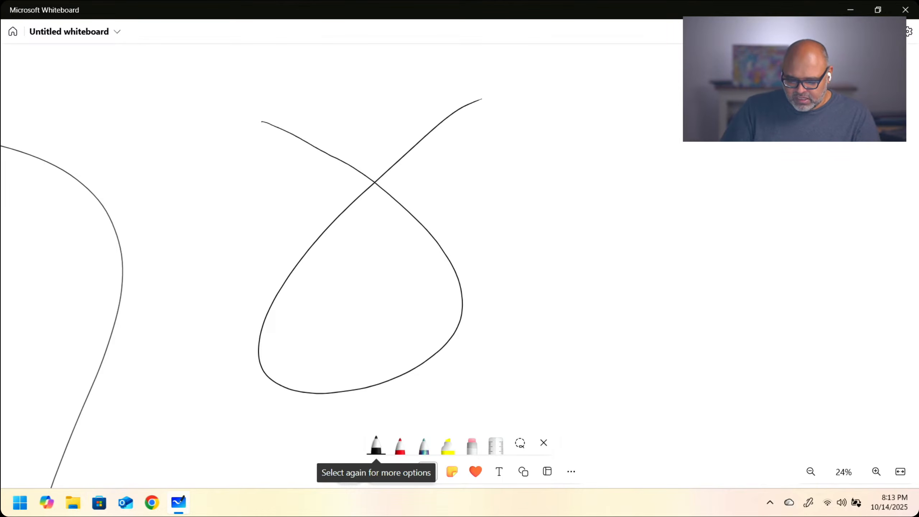
Step: Draw two black boxes side by side to the right of the self-crossing loop and switch to the eraser
mouse_move(683, 138)
mouse_down()
mouse_move(642, 249)
mouse_move(767, 289)
mouse_move(763, 142)
mouse_up()
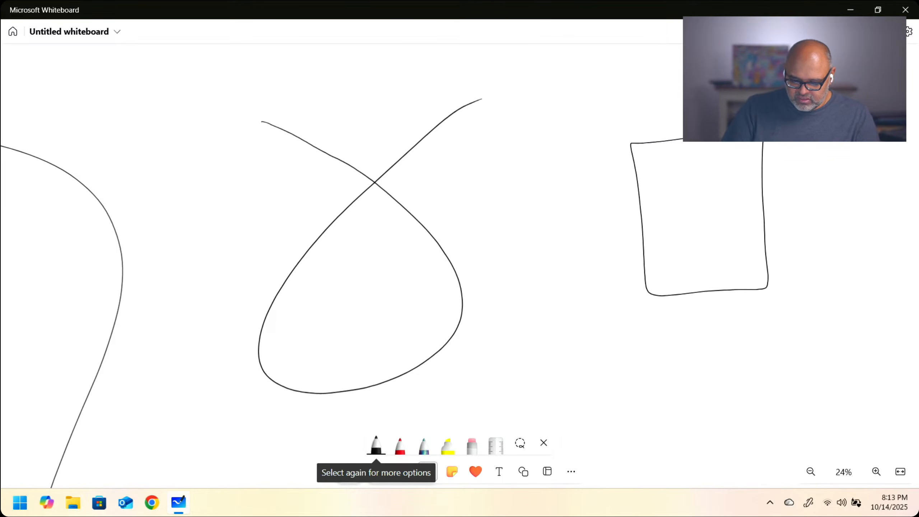
mouse_move(568, 155)
mouse_down()
mouse_move(452, 174)
mouse_move(472, 306)
mouse_move(550, 298)
mouse_move(593, 250)
mouse_move(578, 154)
mouse_up()
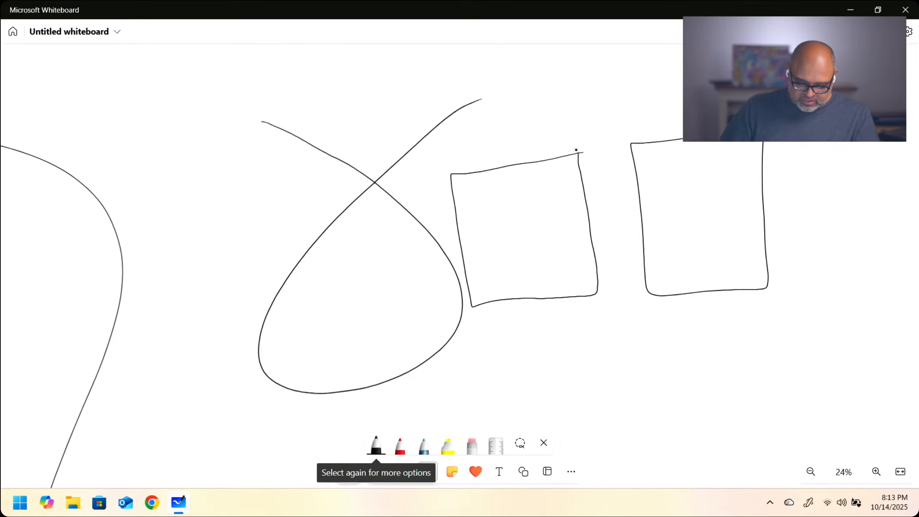
click(472, 448)
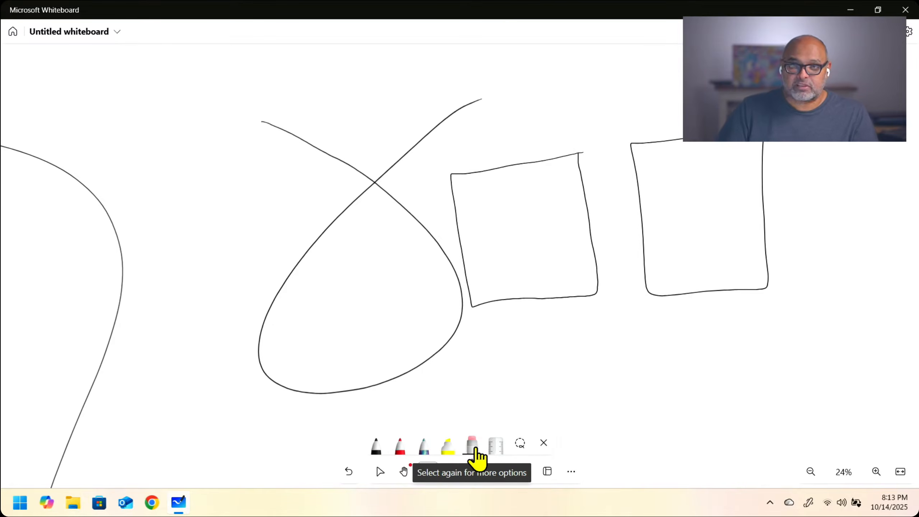
Step: Draw a smaller black box left of the self-crossing loop and erase its overhanging line ends and upper-left corner
click(370, 449)
mouse_move(165, 181)
mouse_down()
mouse_move(167, 259)
mouse_move(199, 303)
mouse_move(261, 259)
mouse_move(193, 192)
mouse_move(143, 204)
mouse_up()
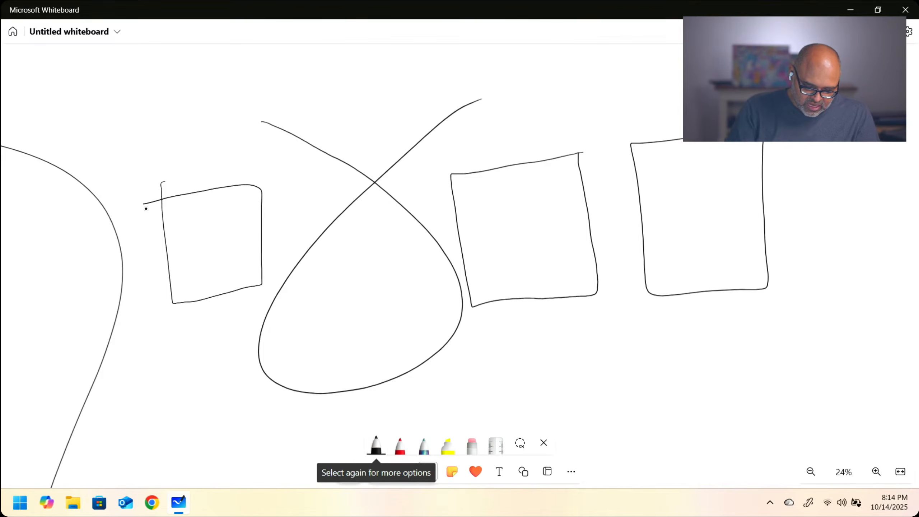
click(463, 441)
drag(144, 203, 158, 190)
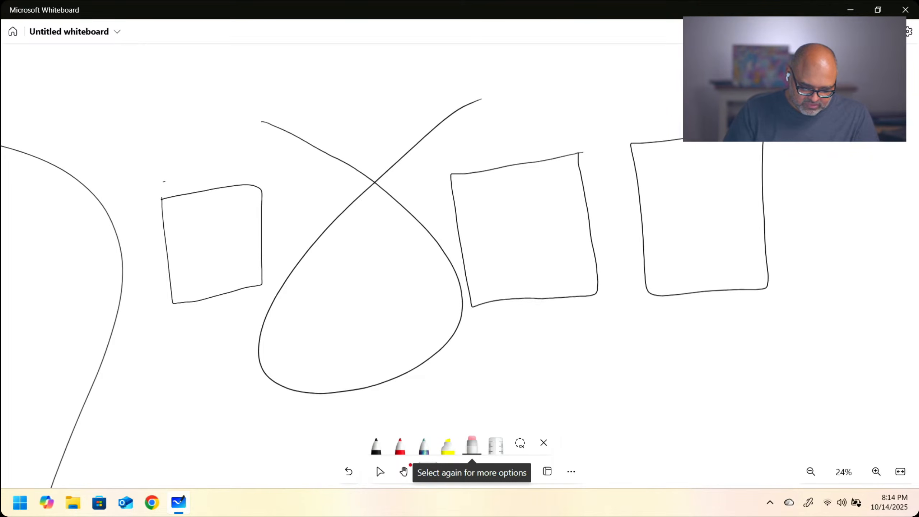
drag(159, 194, 173, 197)
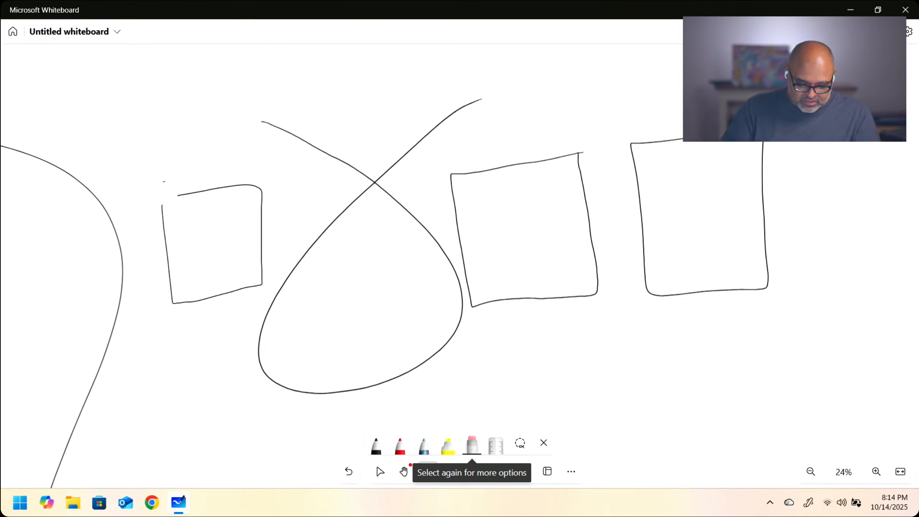
Step: Return to the whiteboard overview and create another new whiteboard with a blank canvas
click(13, 32)
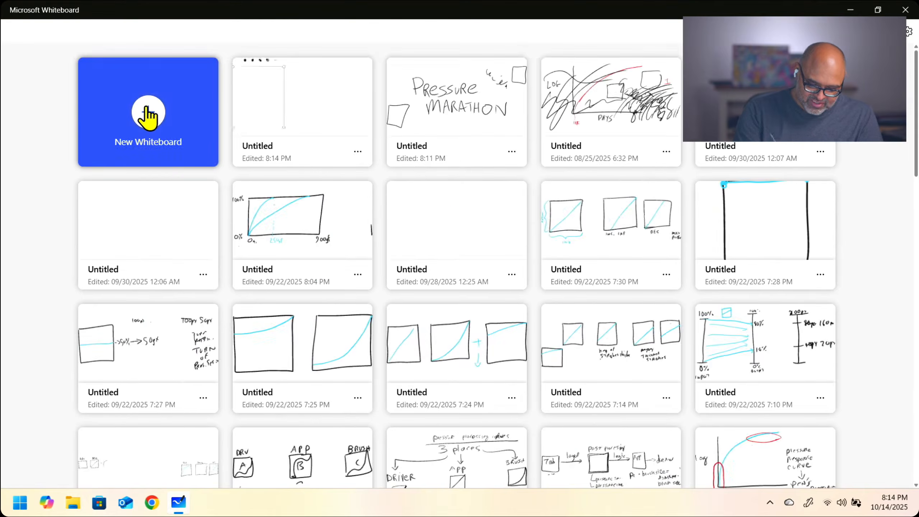
click(147, 111)
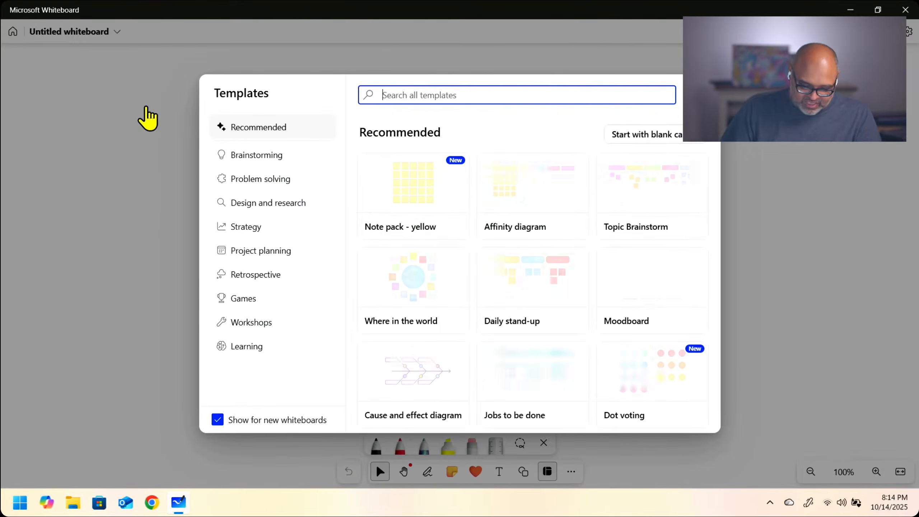
click(685, 140)
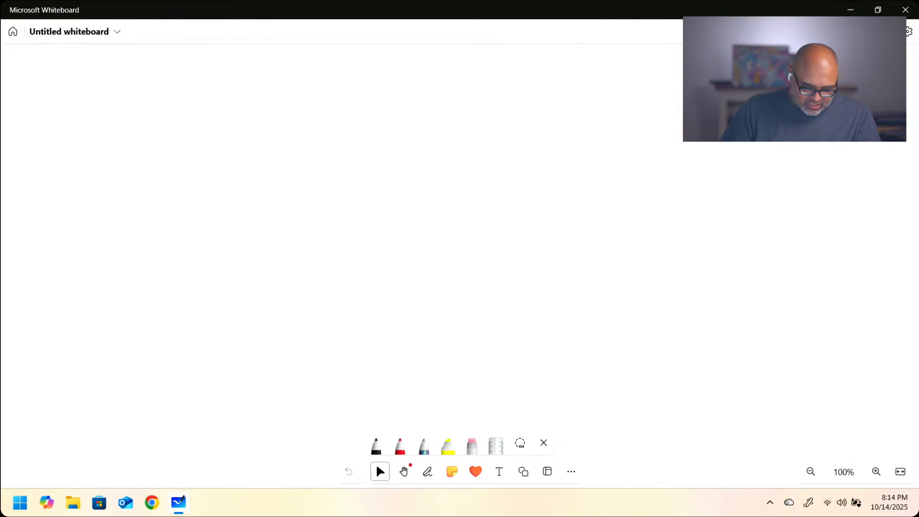
Step: Draw a large black box with overhanging line ends and erase the vertical overhang above its upper-right corner
click(376, 446)
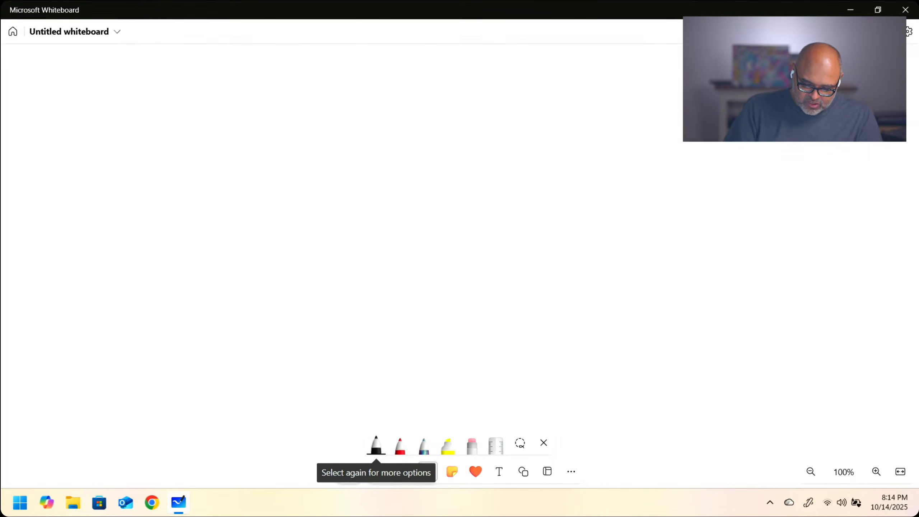
mouse_move(480, 163)
mouse_down()
mouse_move(300, 165)
mouse_move(226, 197)
mouse_move(227, 341)
mouse_move(274, 360)
mouse_move(405, 357)
mouse_move(437, 184)
mouse_move(430, 67)
mouse_up()
click(476, 449)
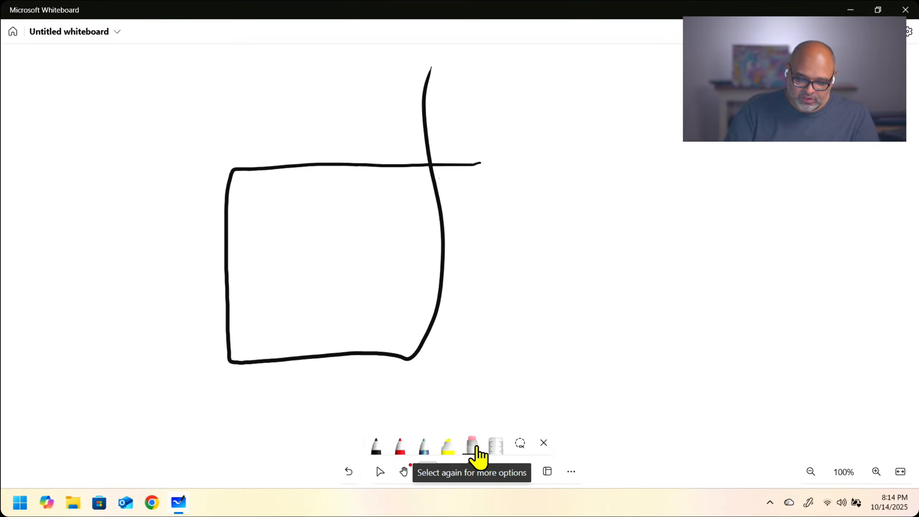
drag(438, 108, 426, 107)
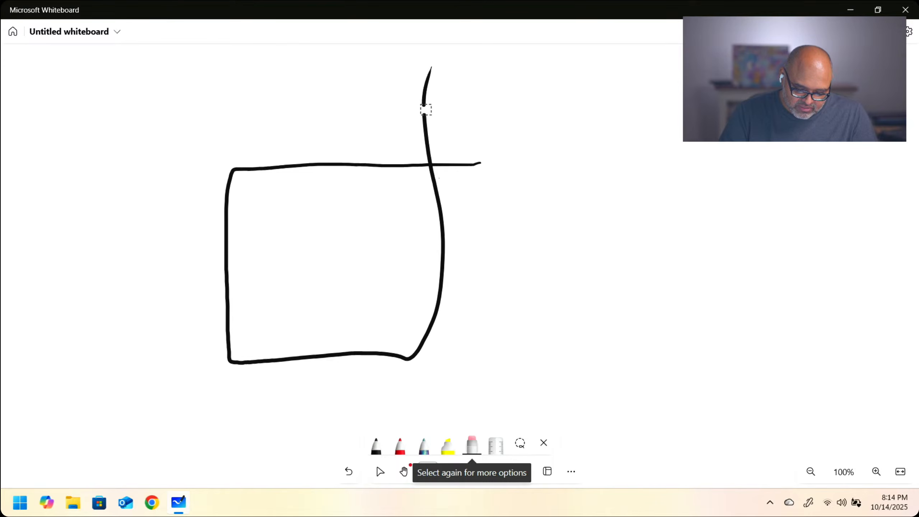
mouse_move(435, 63)
mouse_down()
mouse_move(421, 115)
mouse_move(431, 165)
mouse_up()
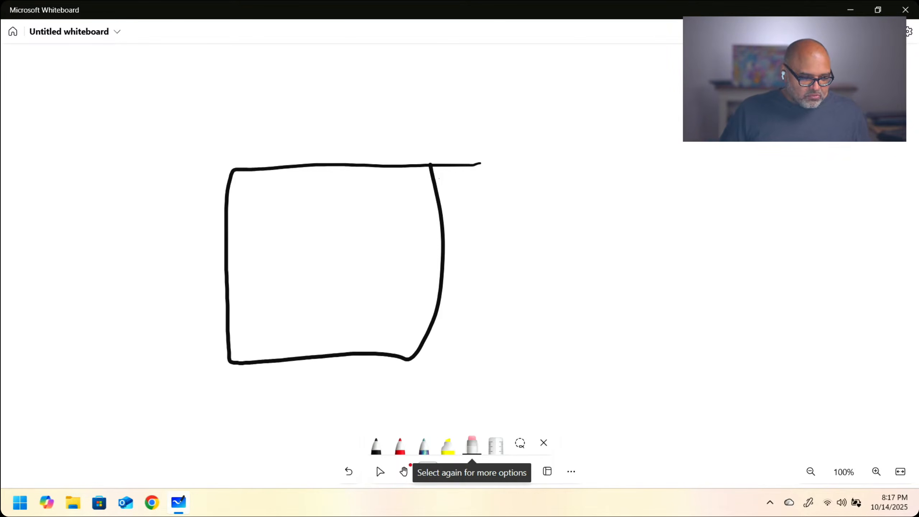
Step: Search Windows for "MARK" and open the Markerpad app
click(20, 502)
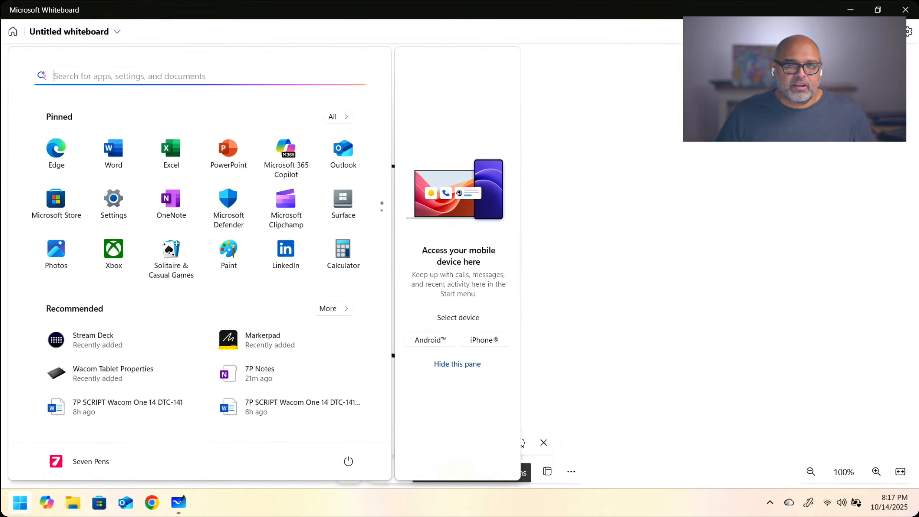
text(MA)
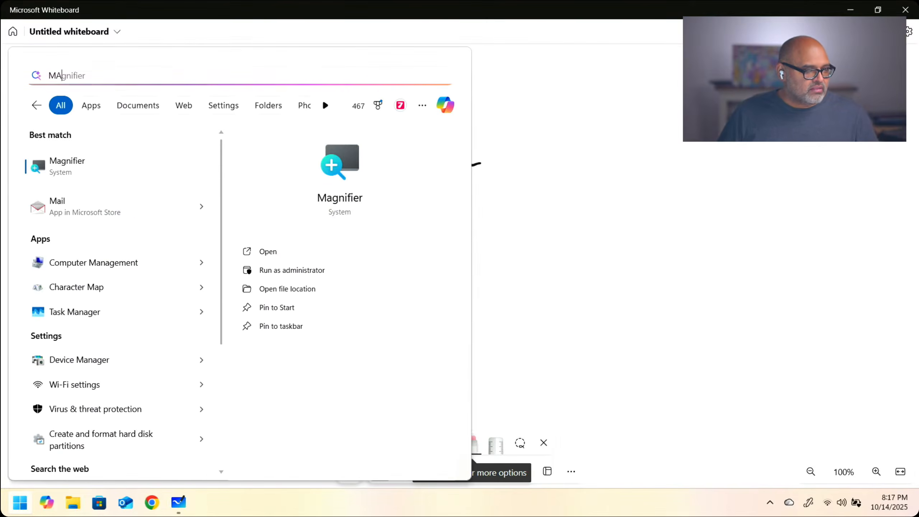
text(RK)
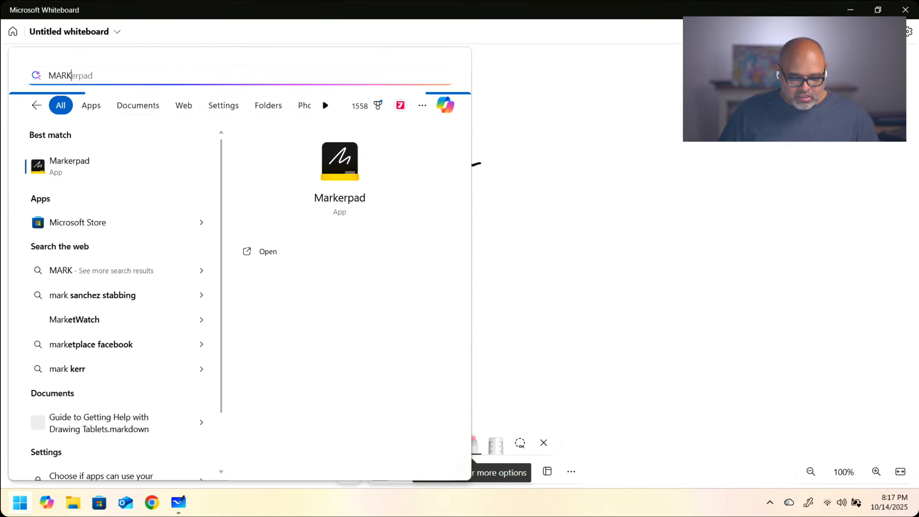
key(Return)
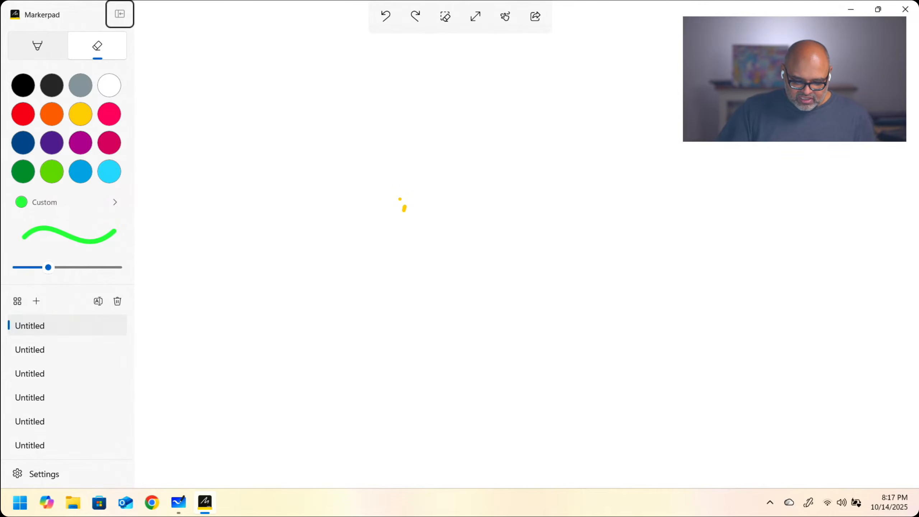
Step: Collapse Markerpad's sidebar to its compact form and expand it again
scroll(526, 244, right, 2)
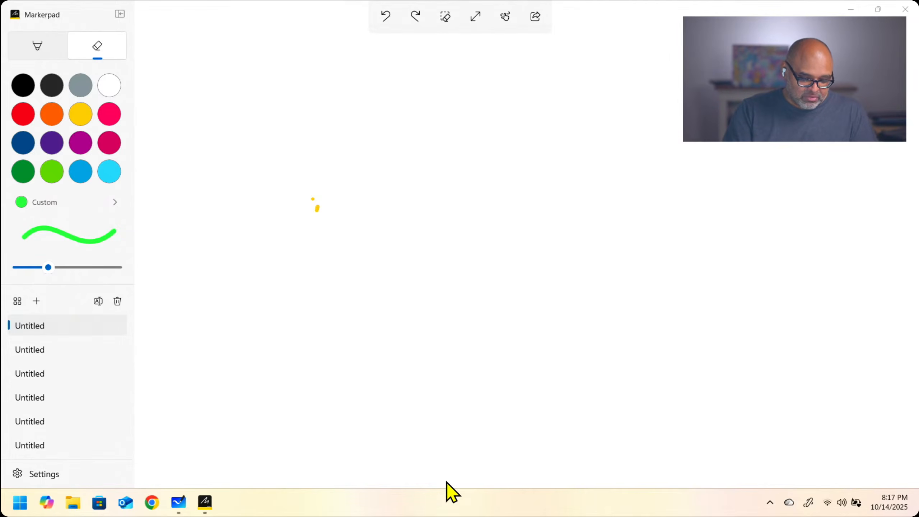
click(121, 15)
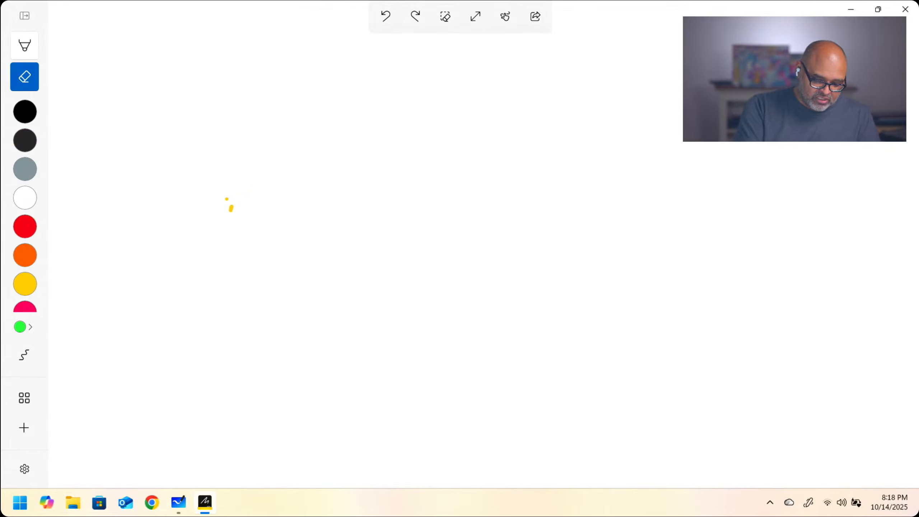
click(26, 16)
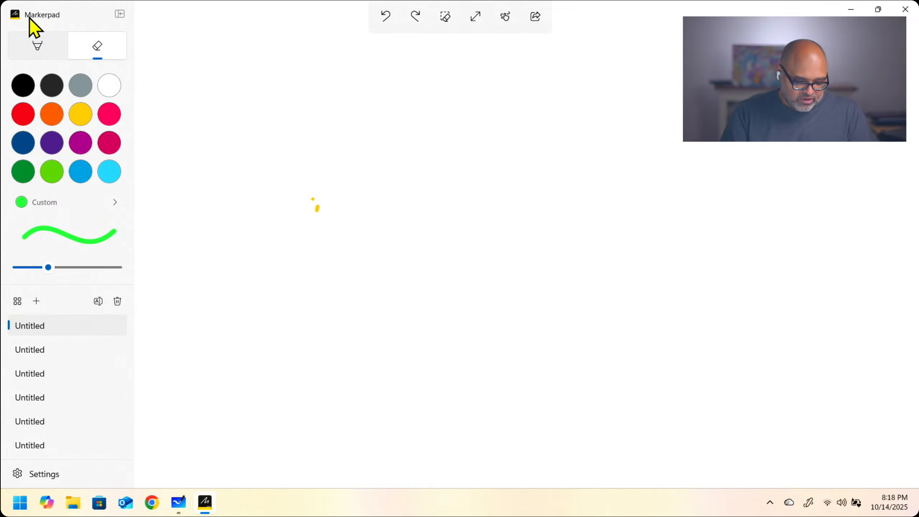
Step: With the green pen, draw two wavy lines descending across the canvas and three long curves crossing them
click(38, 47)
mouse_move(250, 116)
mouse_down()
mouse_move(398, 211)
mouse_move(605, 276)
mouse_up()
mouse_move(421, 136)
mouse_down()
mouse_move(488, 134)
mouse_move(749, 237)
mouse_move(746, 320)
mouse_up()
drag(479, 360, 552, 401)
drag(490, 388, 681, 88)
drag(544, 330, 702, 111)
drag(599, 349, 808, 178)
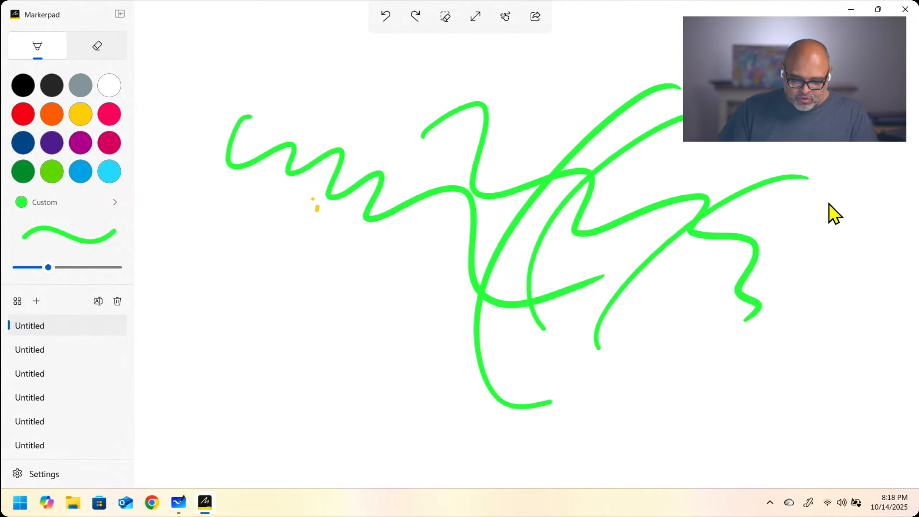
Step: Add short green hatch strokes at the right end of the scribble and several more under its left wavy line
drag(679, 352, 816, 212)
mouse_move(804, 243)
mouse_down()
mouse_move(718, 353)
mouse_move(789, 274)
mouse_up()
drag(803, 286, 777, 311)
drag(291, 229, 377, 286)
drag(328, 227, 402, 256)
drag(390, 224, 468, 232)
drag(391, 346, 406, 231)
drag(408, 243, 403, 268)
Step: Draw two slanted green lines in the empty area below the scribble at a reduced zoom
scroll(411, 178, down, 5)
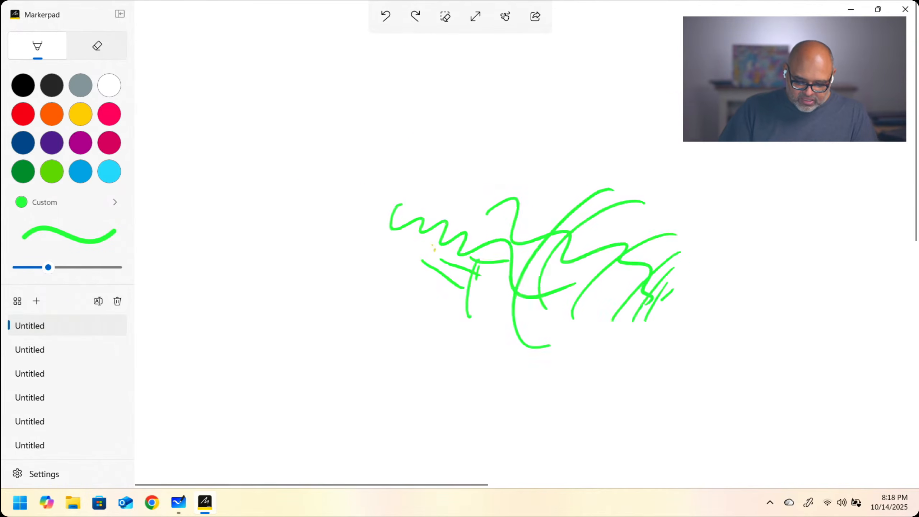
drag(460, 240, 491, 320)
drag(500, 243, 540, 300)
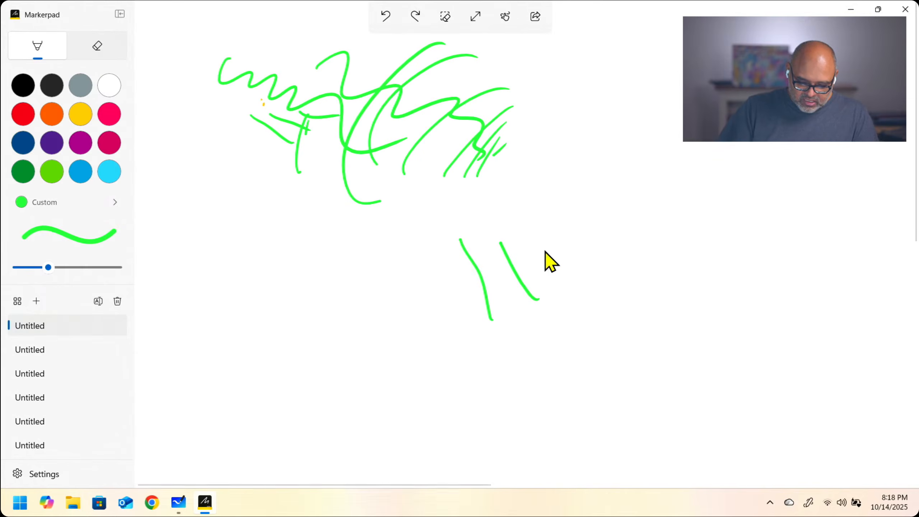
Step: Draw a small green S-curve and a green zigzag to the right of the two slanted lines
scroll(412, 178, right, 5)
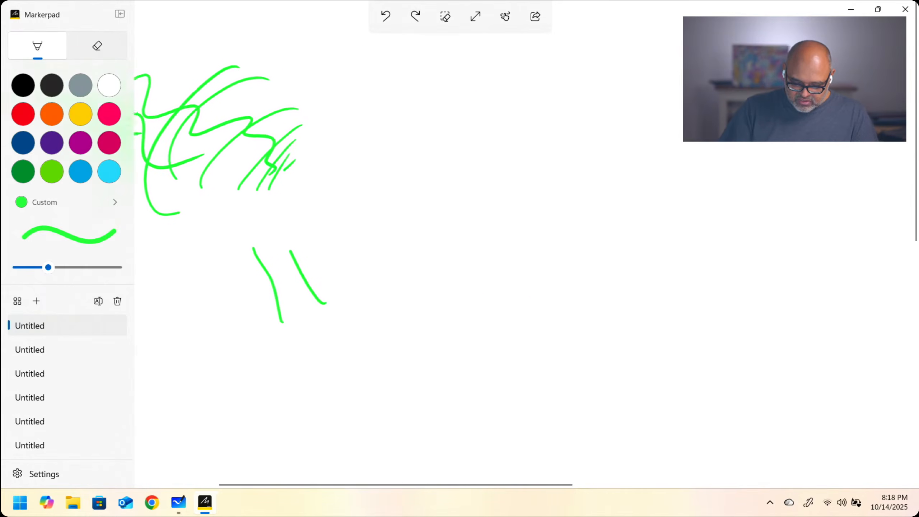
scroll(776, 374, left, 3)
scroll(744, 335, down, 1)
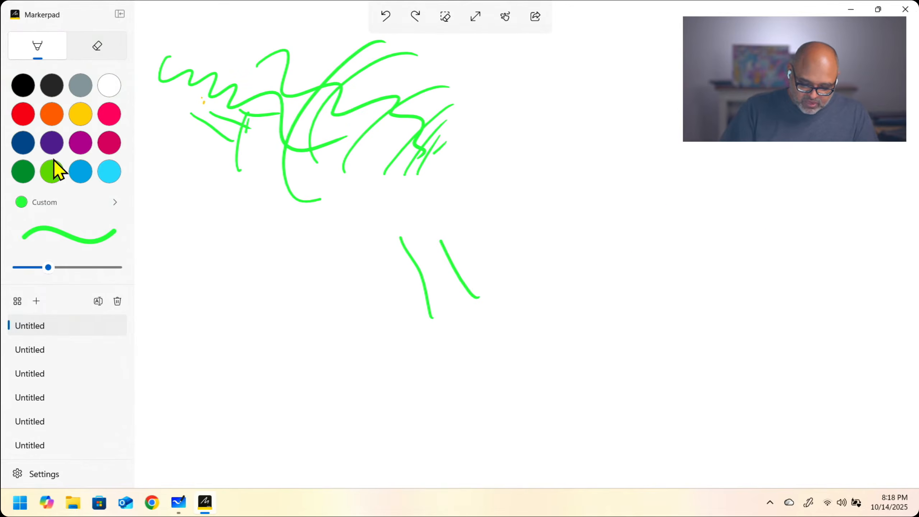
drag(612, 251, 687, 210)
drag(779, 246, 808, 368)
scroll(814, 308, right, 6)
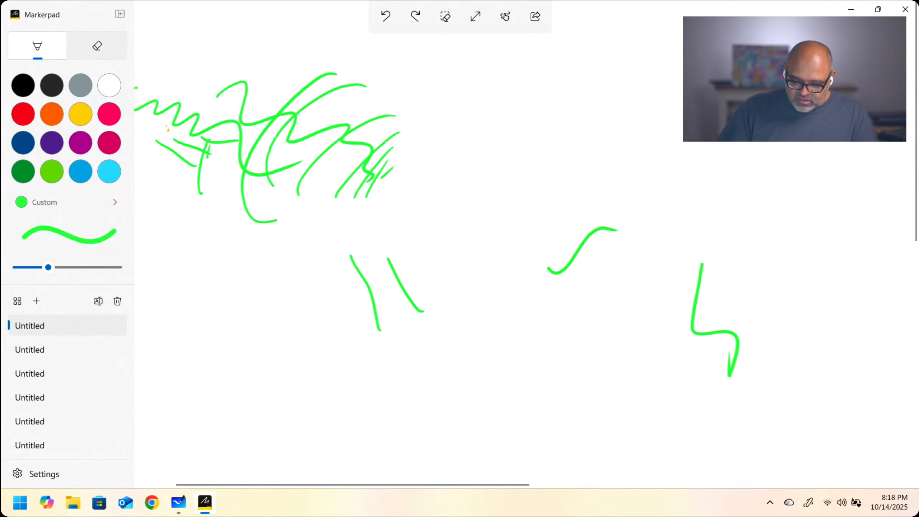
Step: Farther right, draw a long flat green stroke, a rising diagonal, a short curve and a lower flat stroke
scroll(814, 308, right, 8)
drag(715, 244, 879, 247)
drag(732, 356, 861, 292)
scroll(815, 287, left, 2)
scroll(814, 307, right, 6)
drag(518, 364, 512, 422)
drag(374, 450, 486, 440)
Step: Draw a green looping scribble above the flat strokes and bring the empty canvas beneath them into view
scroll(506, 308, up, 1)
scroll(507, 308, down, 1)
scroll(508, 148, up, 1)
drag(371, 145, 514, 101)
scroll(506, 254, down, 3)
scroll(507, 253, down, 5)
scroll(507, 254, up, 2)
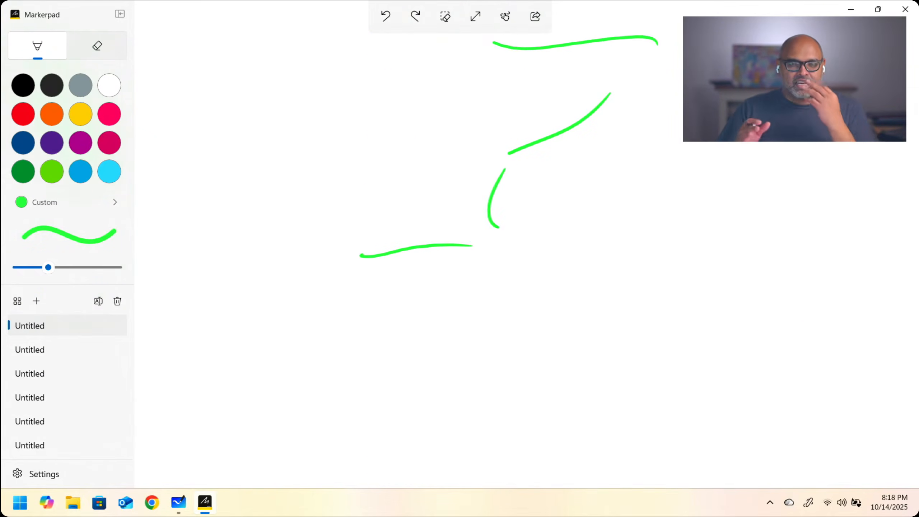
Step: Switch the pen to black and draw two open curves and a long wave crossing the green strokes
click(34, 90)
drag(312, 304, 368, 392)
drag(484, 358, 553, 397)
mouse_move(783, 355)
mouse_down()
mouse_move(753, 355)
mouse_move(192, 147)
mouse_up()
Step: Draw two nested black curves farther down the canvas and a wide black wavy stroke far to their left
scroll(507, 290, down, 4)
scroll(507, 253, down, 3)
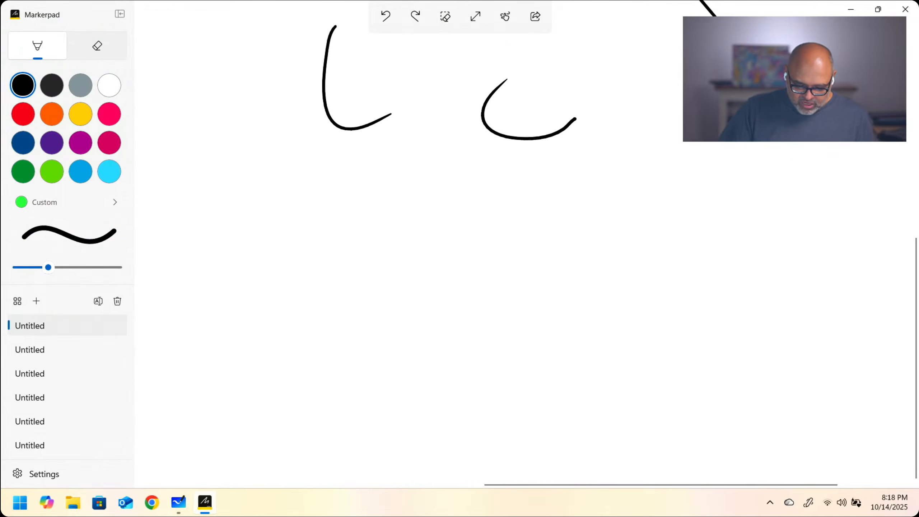
drag(425, 318, 534, 393)
mouse_move(550, 402)
mouse_down()
mouse_move(394, 394)
mouse_move(387, 334)
mouse_up()
scroll(506, 253, down, 1)
scroll(507, 254, left, 9)
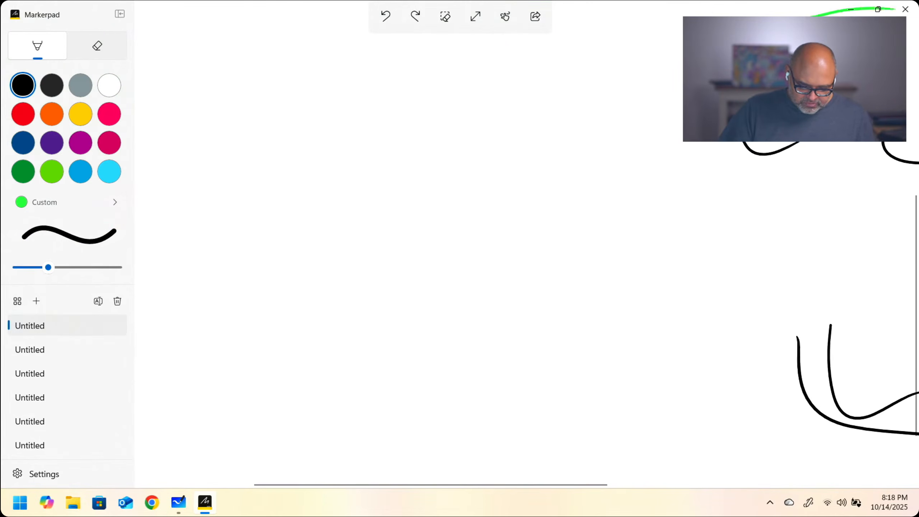
mouse_move(266, 243)
mouse_down()
mouse_move(349, 350)
mouse_move(494, 312)
mouse_up()
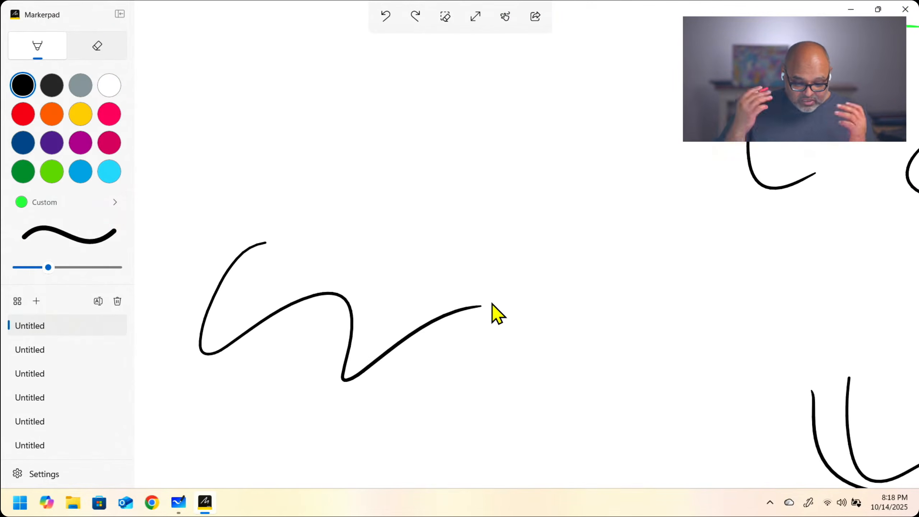
Step: Draw black strokes through and beside the left end of the long black wave, plus a short slash above it
scroll(507, 253, up, 5)
scroll(506, 253, right, 3)
scroll(682, 119, up, 1)
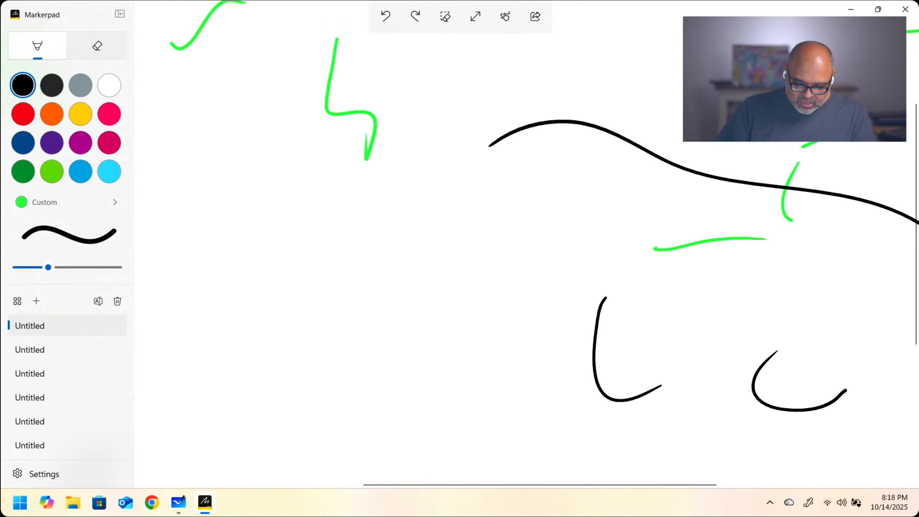
drag(610, 88, 532, 284)
drag(492, 81, 482, 137)
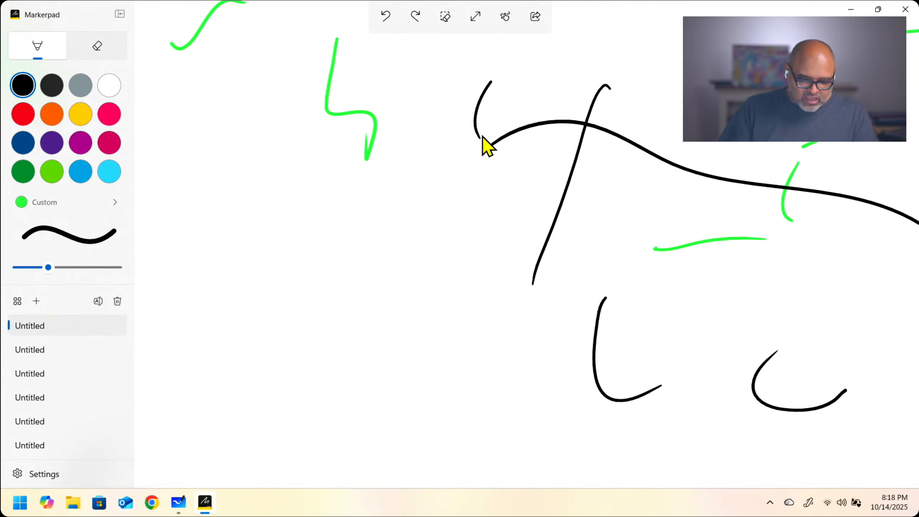
scroll(507, 254, up, 1)
drag(611, 158, 597, 258)
drag(692, 79, 658, 124)
Step: Draw two vertical black strokes at the short slash and a small arc to their left
scroll(507, 253, up, 5)
scroll(506, 253, right, 5)
scroll(506, 253, down, 5)
scroll(506, 254, right, 3)
drag(441, 94, 430, 247)
drag(409, 128, 412, 187)
drag(240, 102, 195, 125)
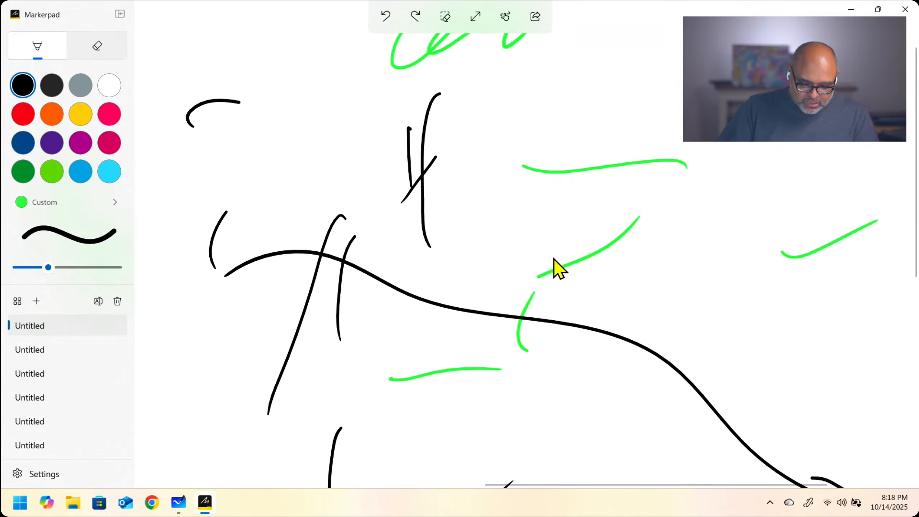
Step: Draw a black wavy scribble right of the green looping scribble, with small black marks beneath it and farther down
scroll(554, 267, up, 3)
drag(634, 91, 727, 142)
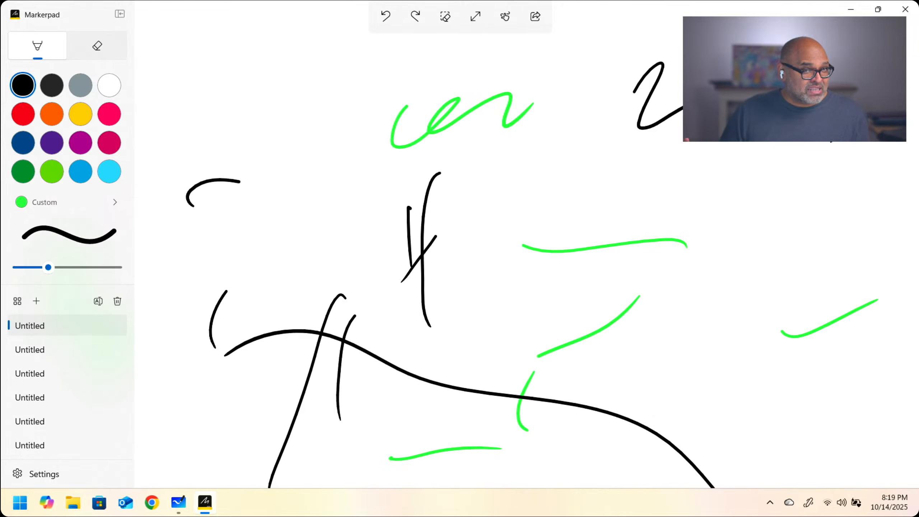
drag(866, 160, 849, 186)
drag(867, 407, 884, 395)
scroll(527, 261, down, 2)
scroll(526, 261, right, 3)
scroll(526, 260, right, 2)
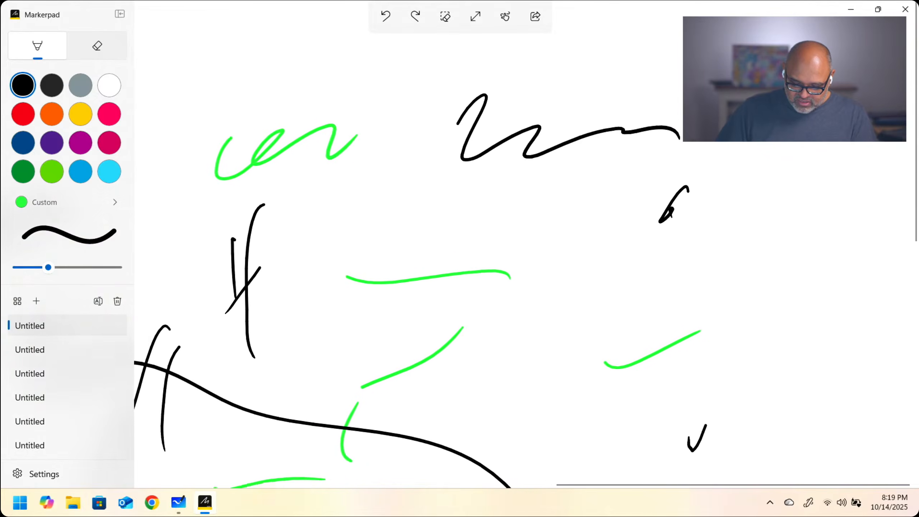
scroll(526, 261, down, 12)
mouse_move(530, 447)
mouse_down()
mouse_move(603, 454)
mouse_move(521, 466)
mouse_up()
Step: Draw a black zigzag at the far left of the canvas and a short black stroke at the far right
scroll(509, 425, left, 5)
scroll(527, 245, left, 20)
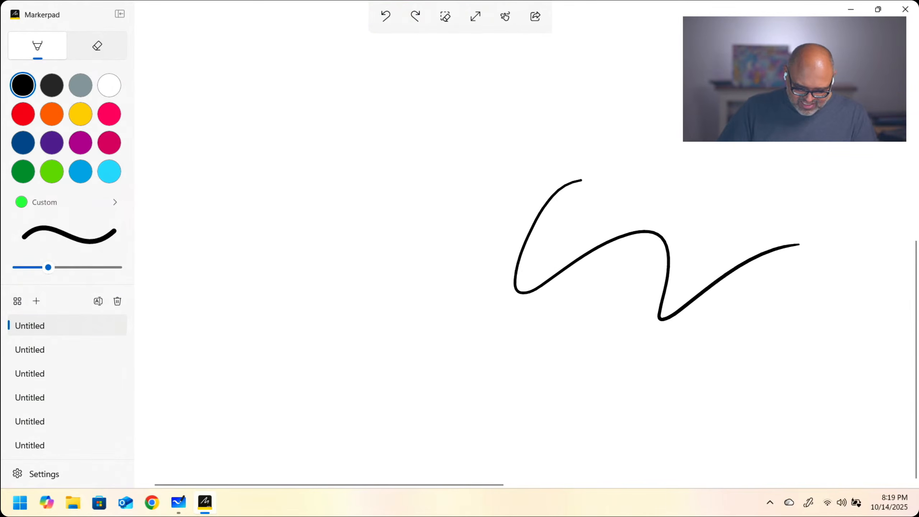
drag(246, 403, 167, 292)
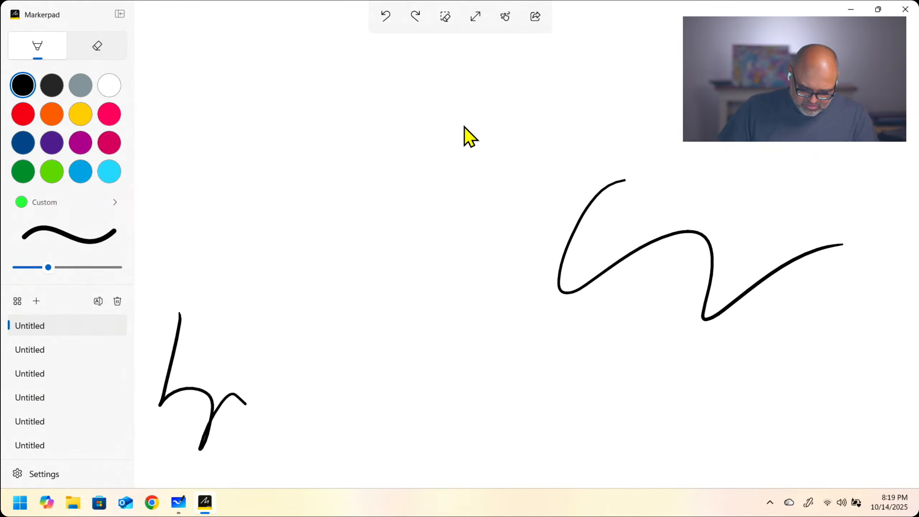
scroll(464, 126, right, 20)
drag(849, 299, 865, 387)
Step: Pan around the canvas to review the black curves and strokes spread across it
scroll(873, 362, up, 3)
scroll(872, 362, left, 1)
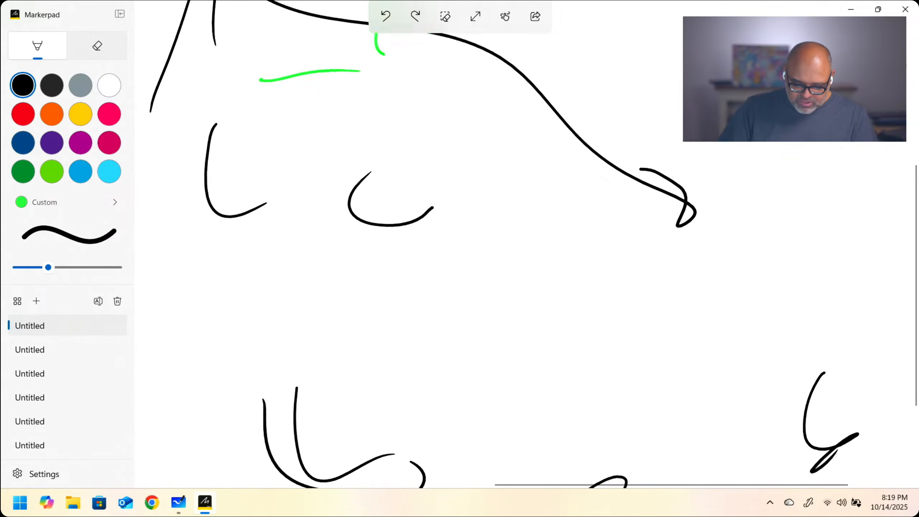
scroll(525, 254, right, 1)
scroll(525, 253, up, 1)
scroll(524, 253, left, 4)
scroll(525, 253, down, 2)
scroll(524, 253, left, 1)
scroll(525, 253, right, 1)
scroll(524, 254, left, 1)
scroll(525, 253, down, 2)
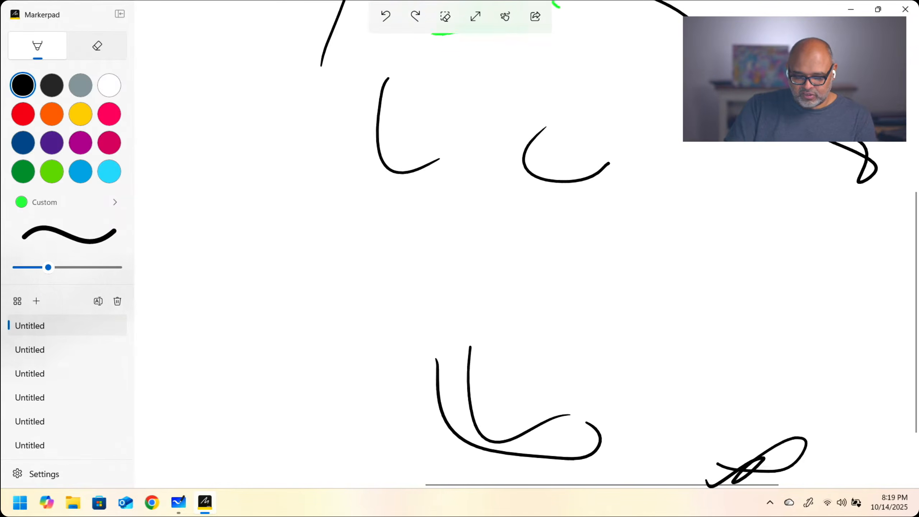
scroll(525, 253, up, 1)
scroll(524, 253, down, 1)
scroll(524, 254, up, 5)
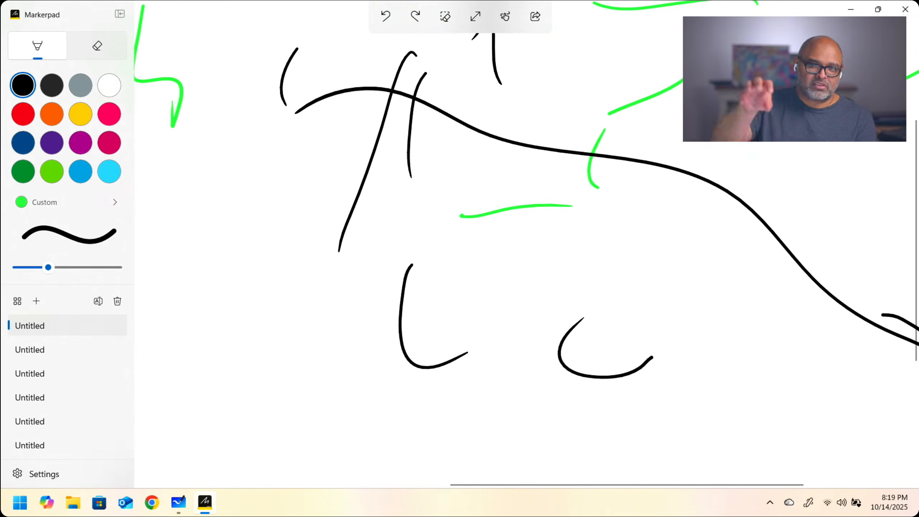
Step: Zoom in closely where the short green curve crosses the long black wave, and zoom back out across the drawing
scroll(524, 253, up, 3)
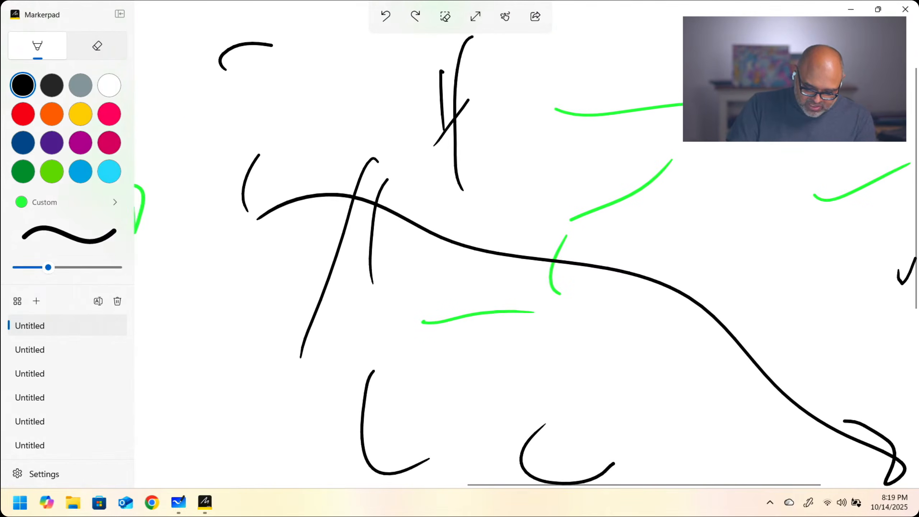
scroll(524, 253, down, 1)
scroll(524, 254, up, 1)
scroll(652, 257, up, 5)
scroll(525, 253, down, 8)
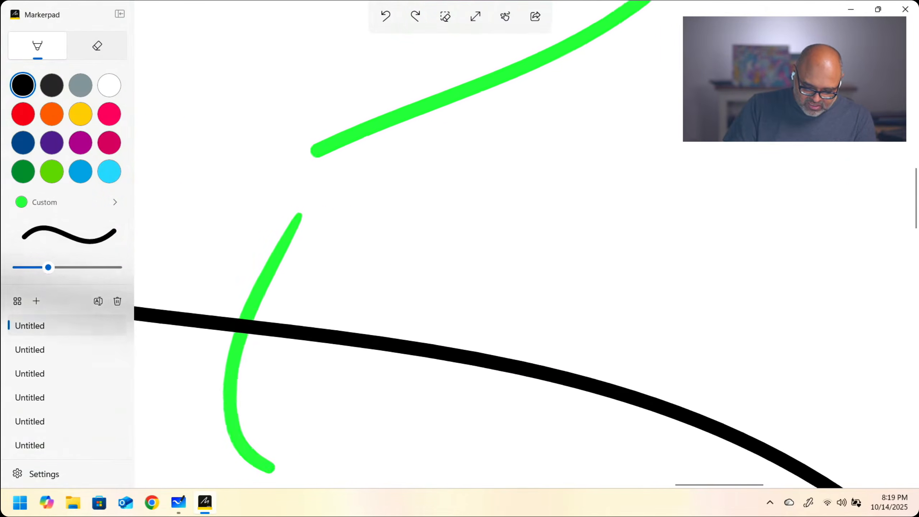
scroll(525, 253, up, 1)
scroll(524, 253, right, 6)
scroll(525, 254, left, 20)
scroll(525, 253, right, 15)
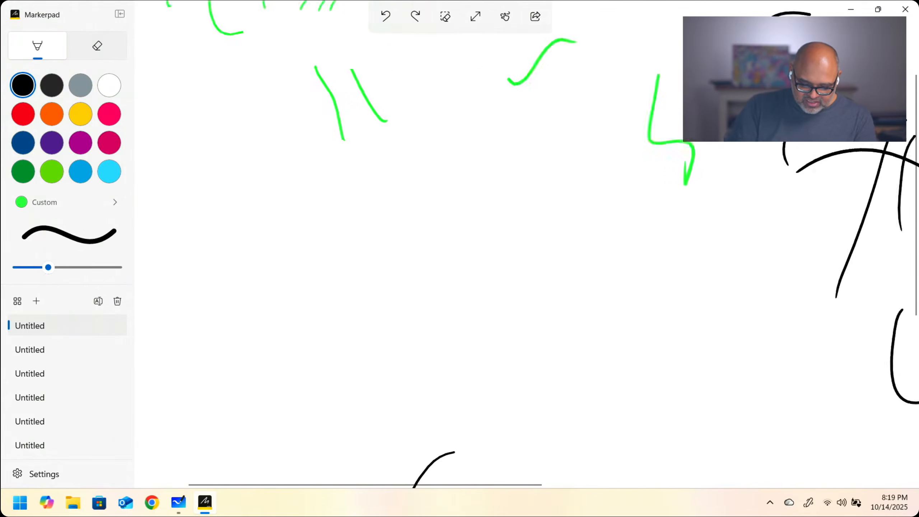
scroll(631, 212, up, 1)
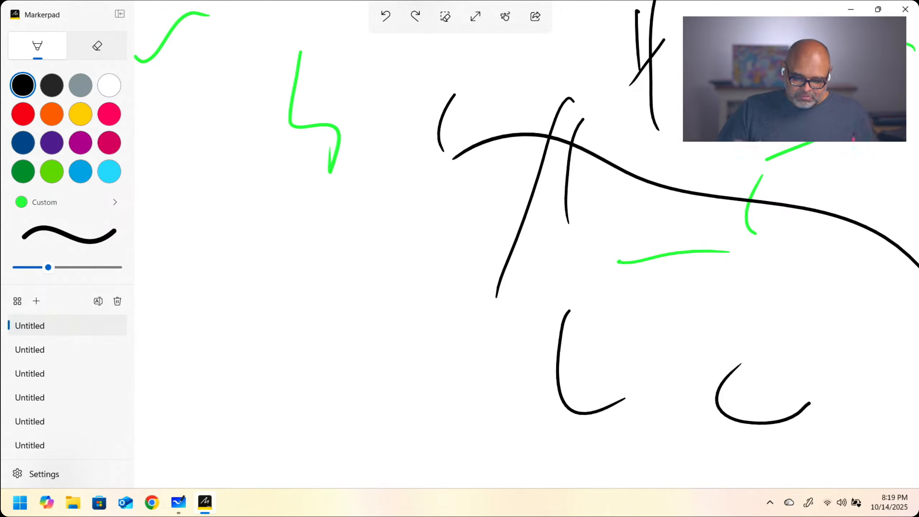
Step: Pan across the canvas in all directions to examine the black and green strokes around the long black wave
scroll(526, 253, right, 1)
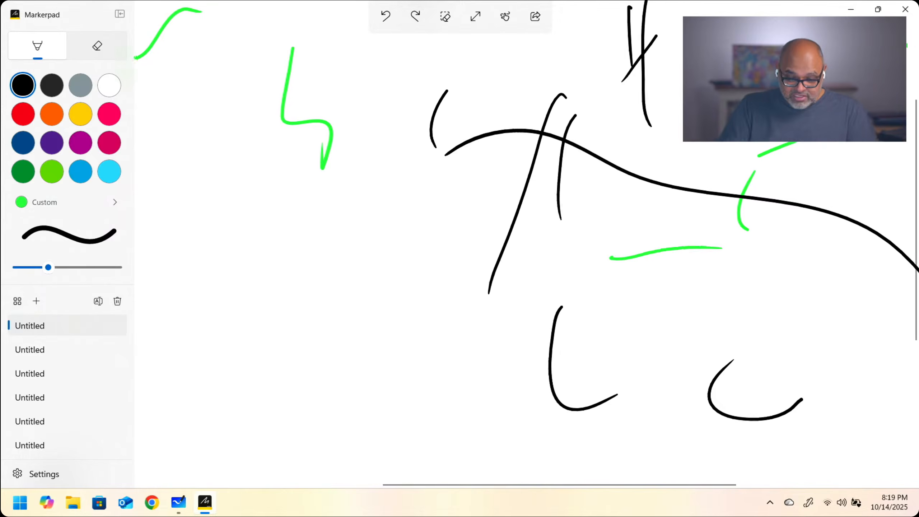
scroll(526, 253, right, 1)
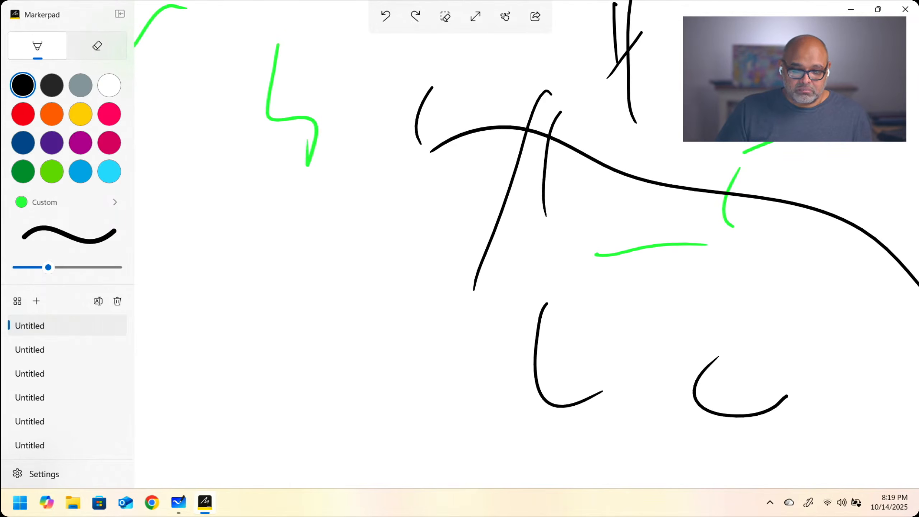
scroll(527, 253, left, 5)
scroll(667, 217, up, 5)
scroll(667, 217, down, 5)
scroll(526, 253, left, 8)
scroll(527, 254, down, 1)
scroll(527, 245, right, 10)
scroll(526, 244, down, 1)
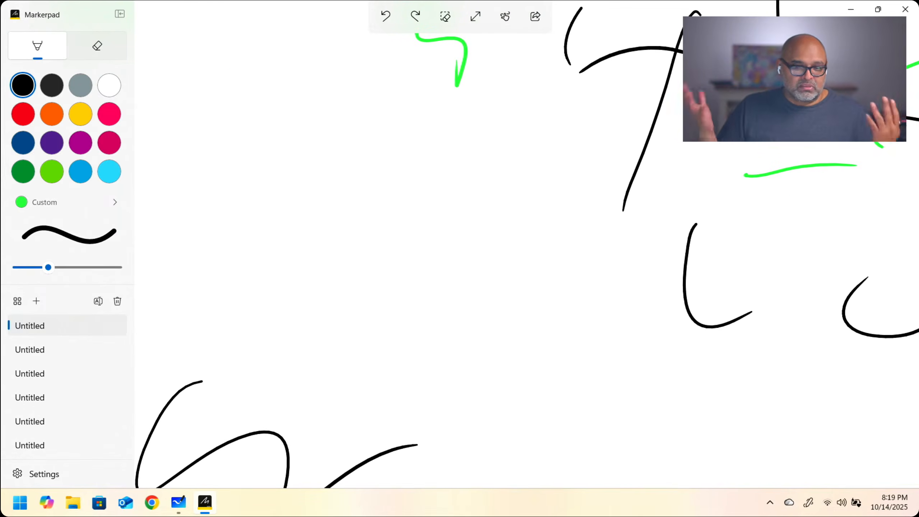
scroll(527, 245, down, 1)
scroll(526, 245, right, 2)
scroll(527, 244, up, 1)
scroll(526, 244, right, 10)
scroll(527, 245, down, 1)
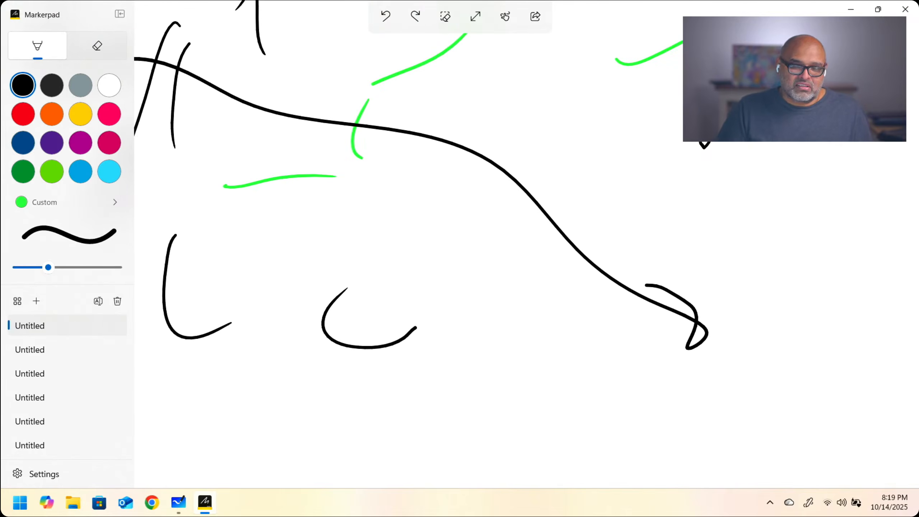
scroll(527, 244, right, 1)
scroll(526, 245, down, 1)
scroll(527, 245, right, 1)
scroll(527, 244, down, 1)
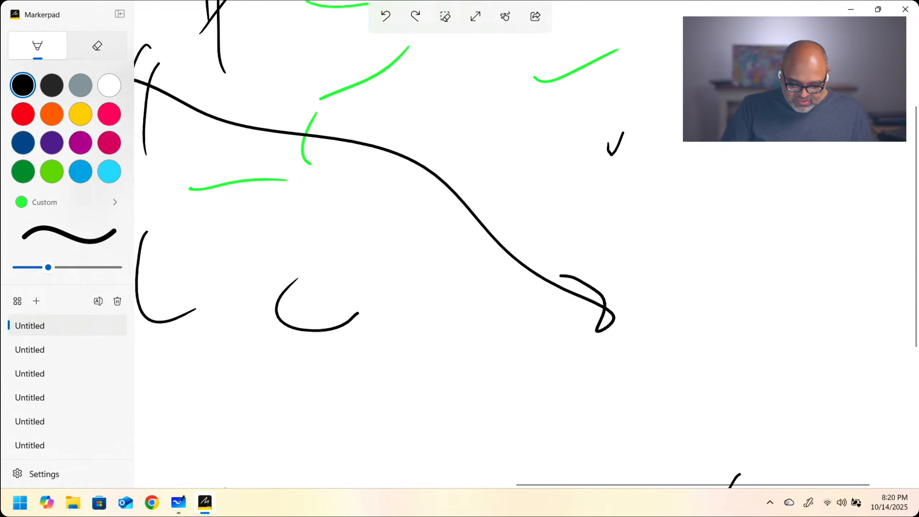
scroll(527, 244, up, 3)
scroll(527, 244, down, 2)
scroll(527, 244, left, 4)
scroll(527, 245, down, 1)
scroll(526, 245, down, 1)
scroll(526, 244, up, 1)
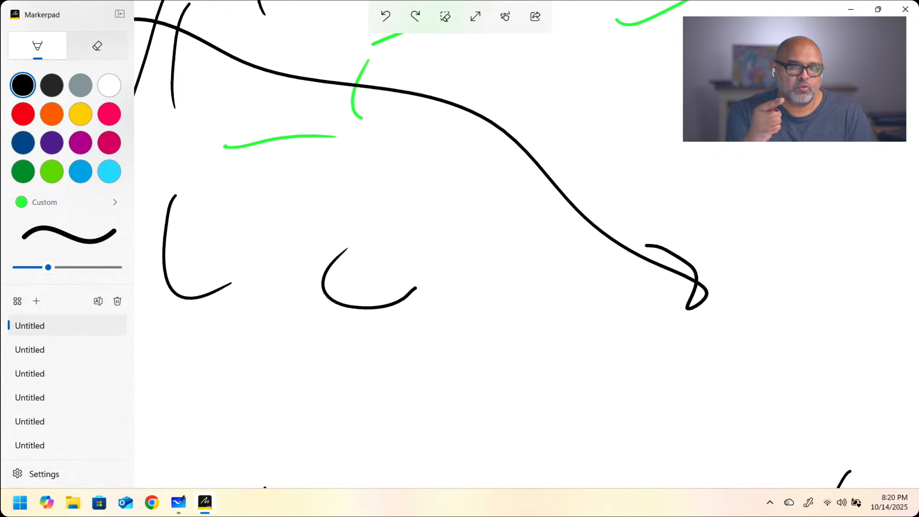
Step: Draw black scribbles along the descending part of the long black wave and a large zigzag over the C-shaped curve beneath it
mouse_move(459, 118)
mouse_down()
mouse_move(444, 148)
mouse_move(509, 187)
mouse_move(538, 136)
mouse_move(571, 104)
mouse_up()
mouse_move(594, 132)
mouse_down()
mouse_move(536, 213)
mouse_move(572, 268)
mouse_up()
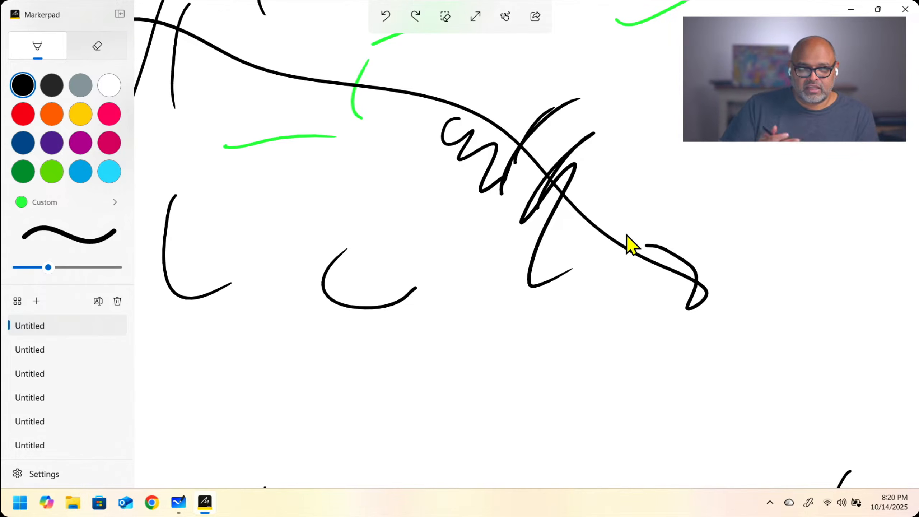
mouse_move(270, 260)
mouse_down()
mouse_move(366, 166)
mouse_move(466, 200)
mouse_up()
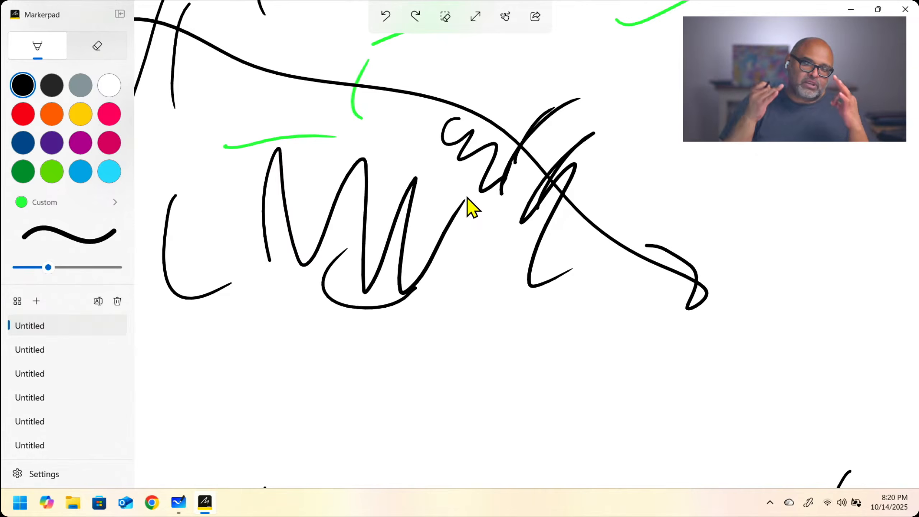
drag(481, 99, 457, 184)
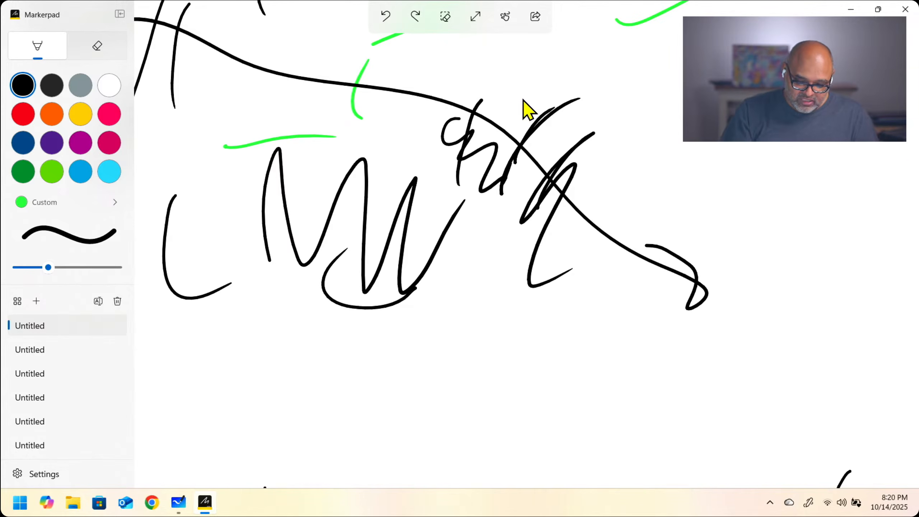
drag(523, 103, 504, 163)
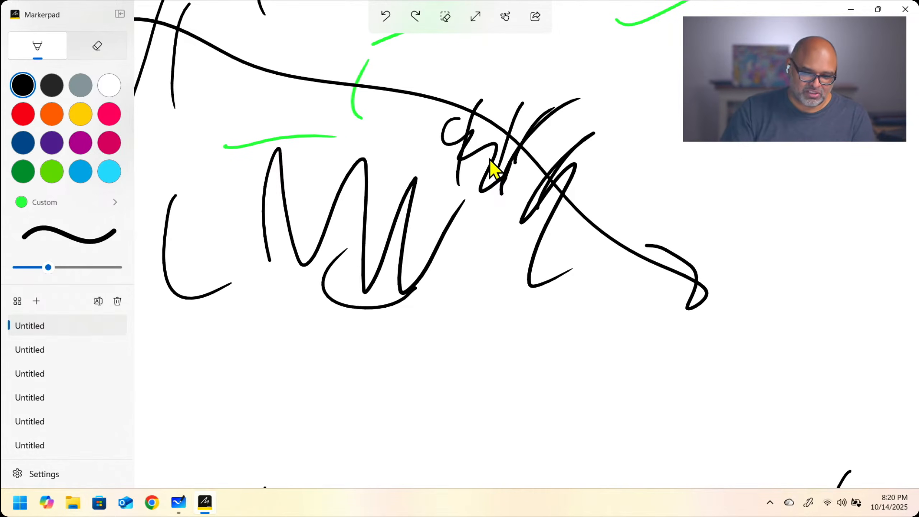
drag(596, 241, 619, 235)
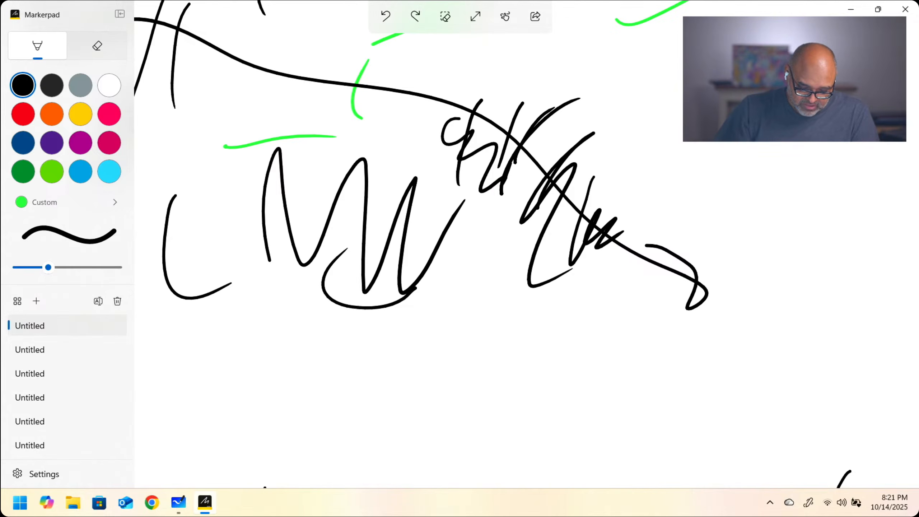
Step: Draw a small black zigzag trailing into short ticks right of the long wave, and a dense scribble across the wave's lower end
scroll(669, 260, down, 1)
scroll(670, 261, up, 1)
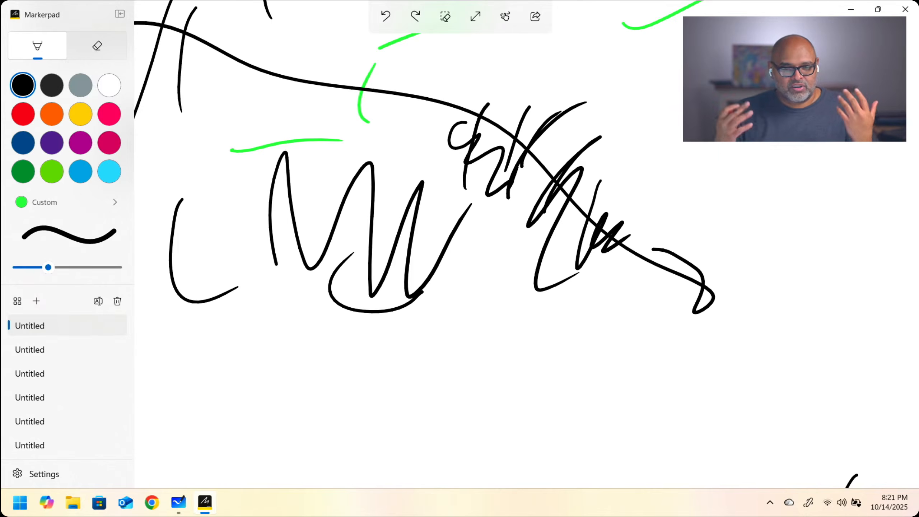
mouse_move(767, 217)
mouse_down()
mouse_move(790, 213)
mouse_move(815, 235)
mouse_move(811, 261)
mouse_move(838, 242)
mouse_move(846, 260)
mouse_up()
drag(851, 261, 848, 265)
drag(860, 258, 858, 263)
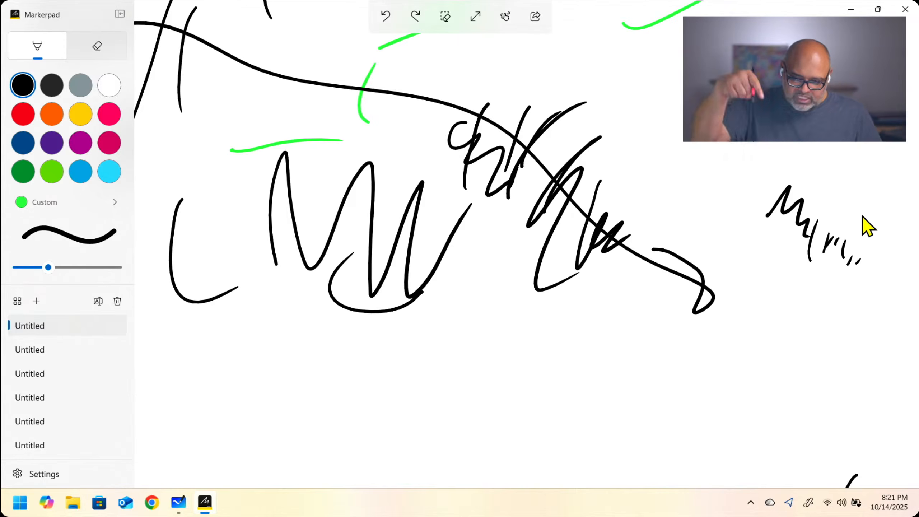
mouse_move(665, 147)
mouse_down()
mouse_move(638, 254)
mouse_move(644, 317)
mouse_move(648, 283)
mouse_move(554, 191)
mouse_move(530, 222)
mouse_up()
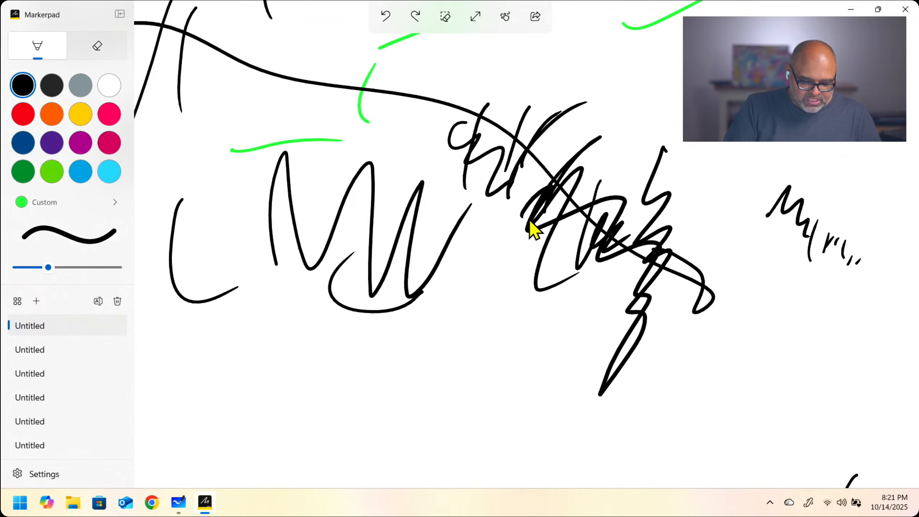
Step: Erase the long black wave and the large zigzag beneath it, and draw a small black zigzag above the dense scribble
click(117, 51)
mouse_move(231, 73)
mouse_down()
mouse_move(345, 127)
mouse_move(374, 202)
mouse_move(398, 331)
mouse_move(404, 446)
mouse_move(516, 111)
mouse_move(503, 247)
mouse_up()
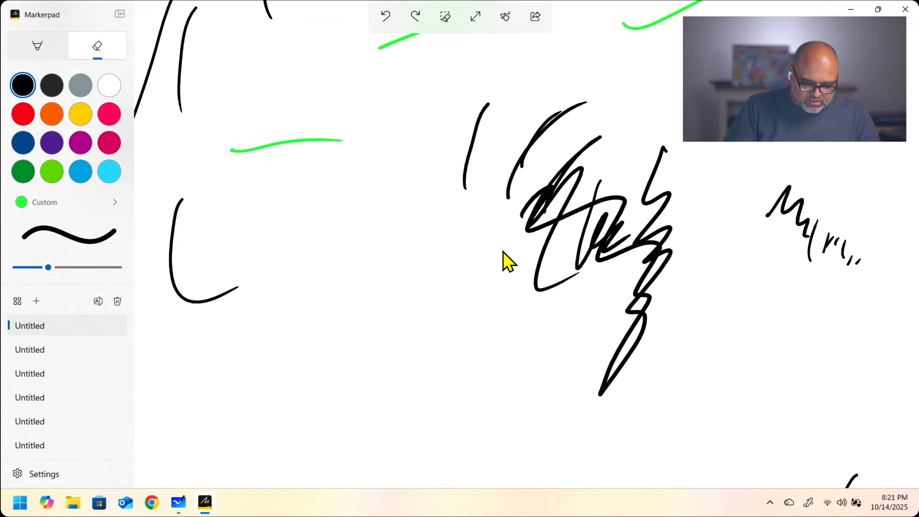
click(64, 49)
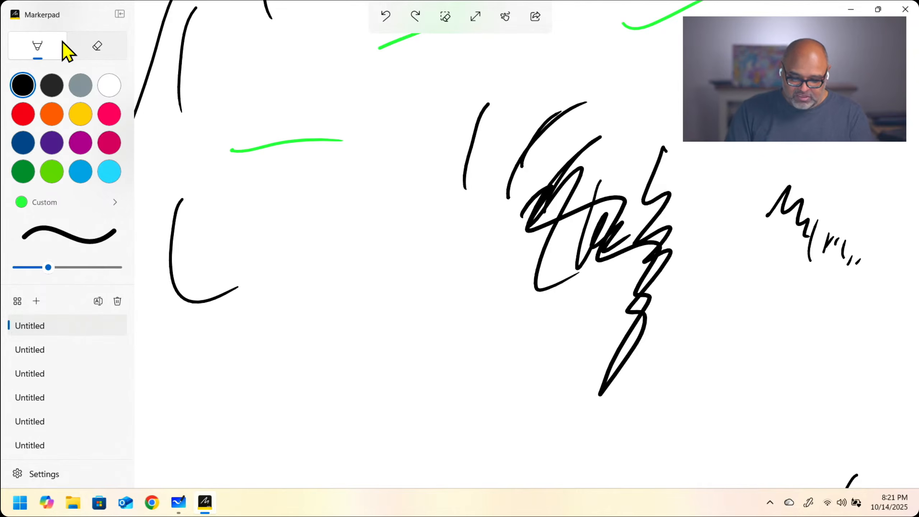
drag(704, 143, 702, 152)
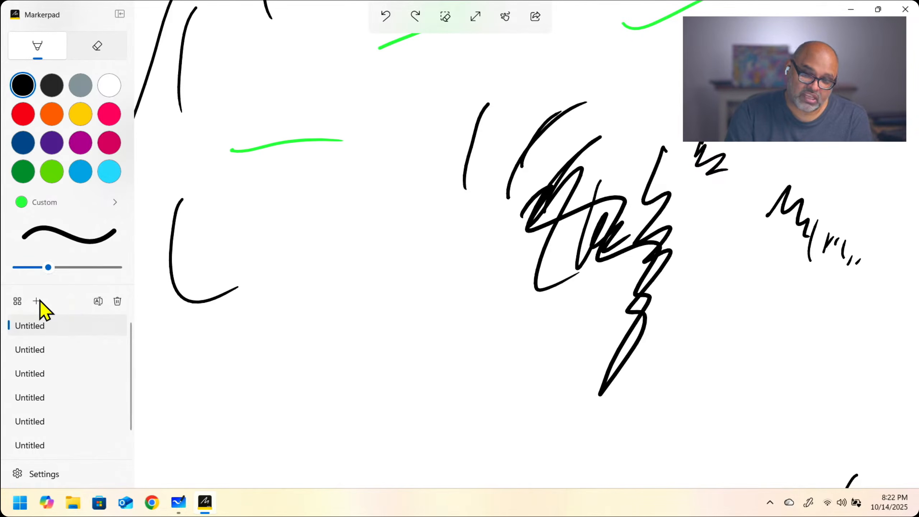
Step: Create a new blank whiteboard file and look through the list of untitled files
scroll(67, 325, down, 1)
scroll(80, 391, up, 1)
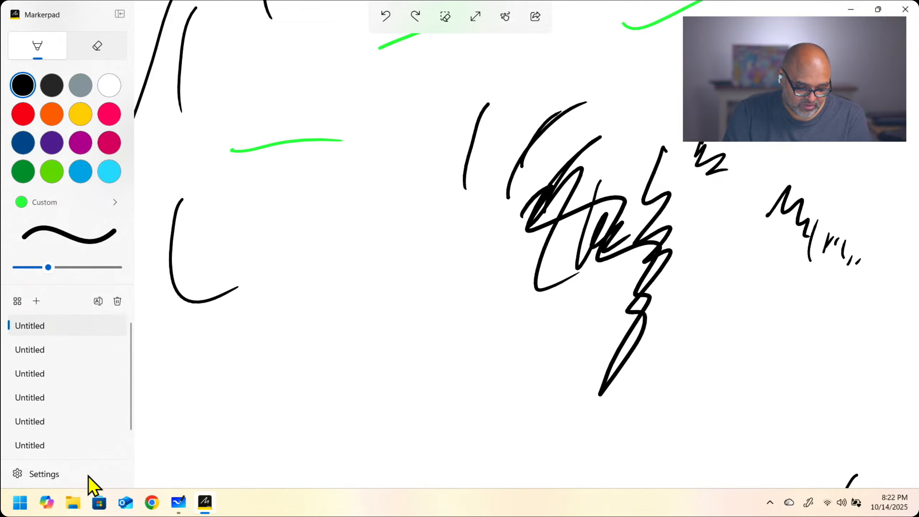
click(39, 300)
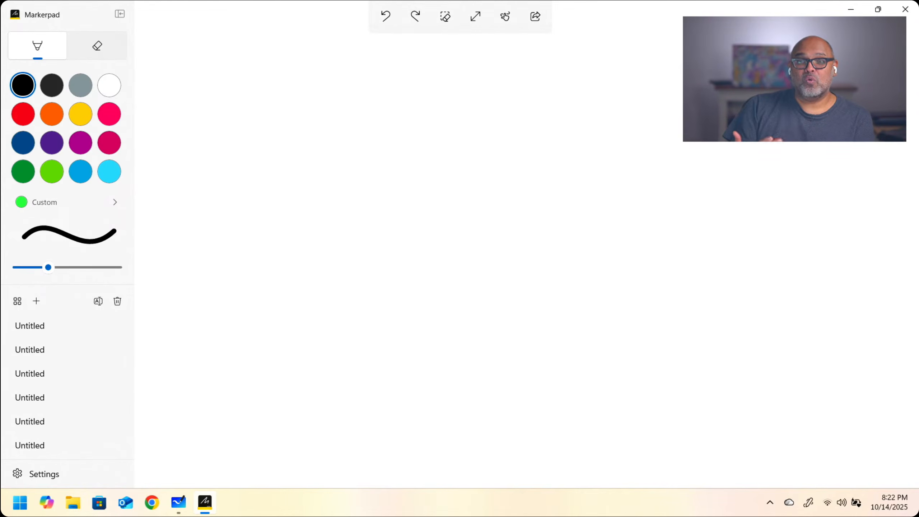
scroll(67, 386, down, 1)
scroll(67, 386, up, 1)
scroll(67, 386, down, 1)
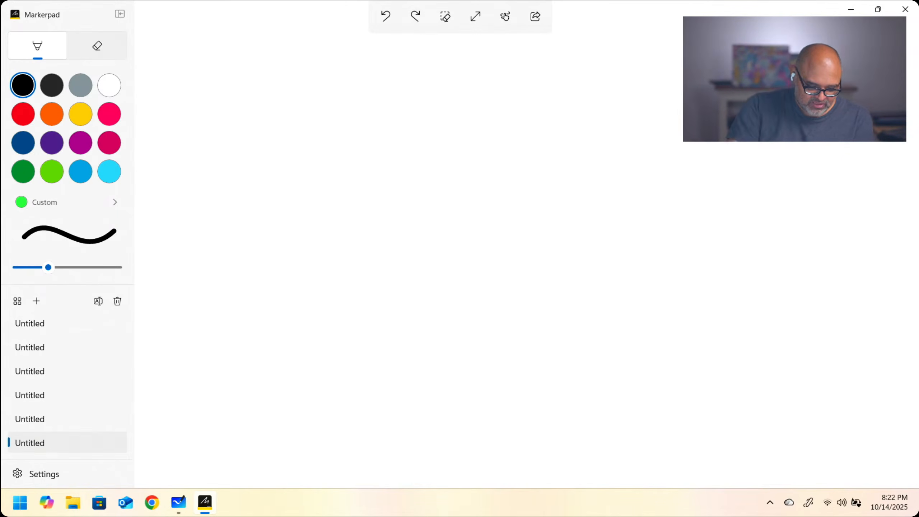
scroll(67, 387, up, 1)
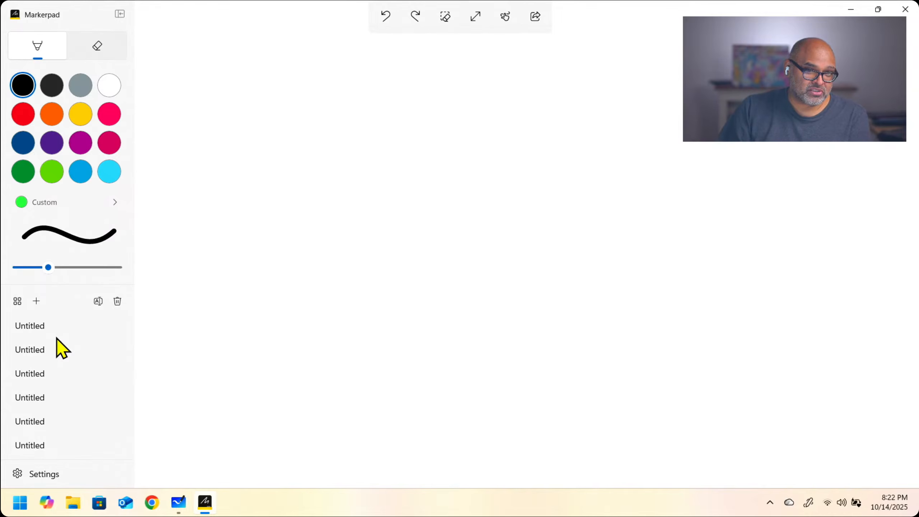
scroll(57, 339, down, 1)
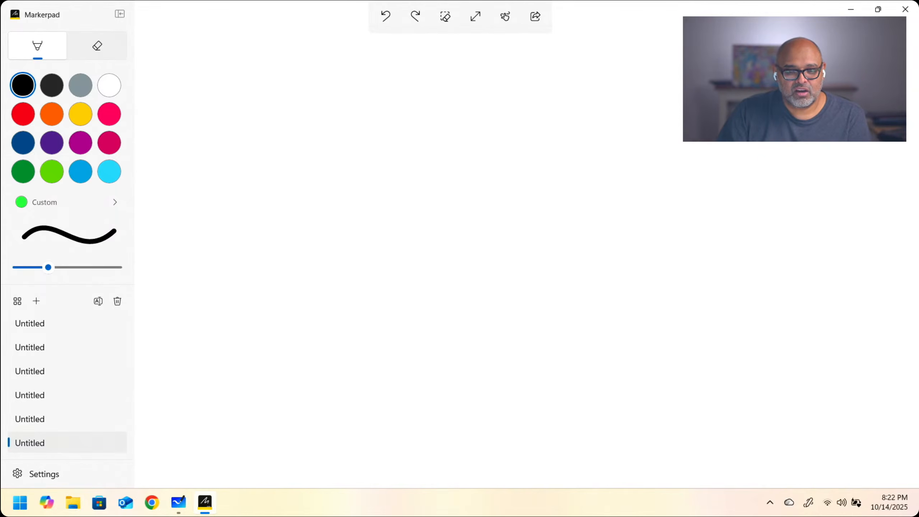
scroll(72, 356, up, 1)
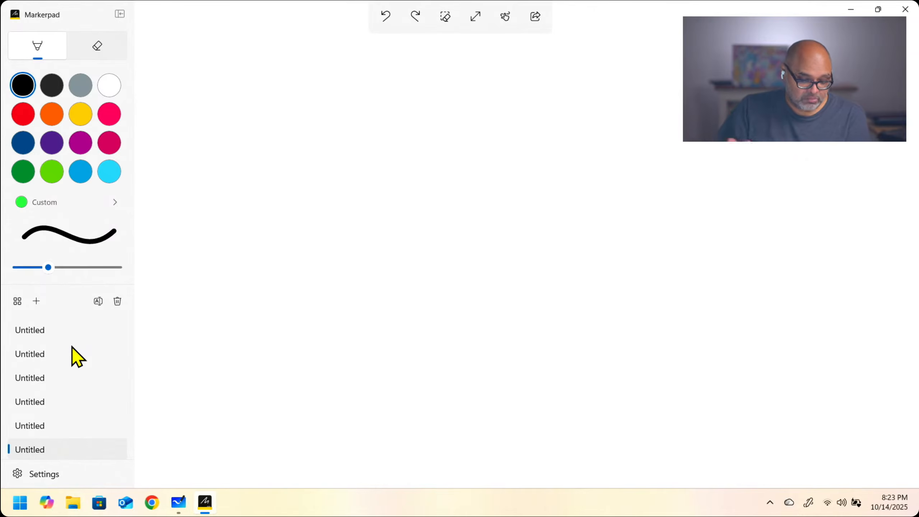
Step: Browse the thumbnail overview of all files, open the drawing of yellow curved strokes, and look through the file list
click(19, 303)
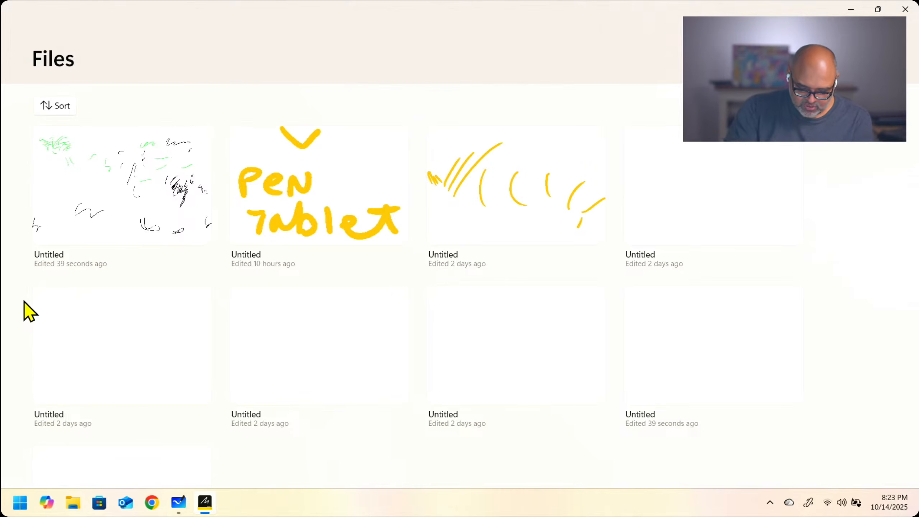
scroll(459, 285, down, 3)
scroll(459, 286, up, 3)
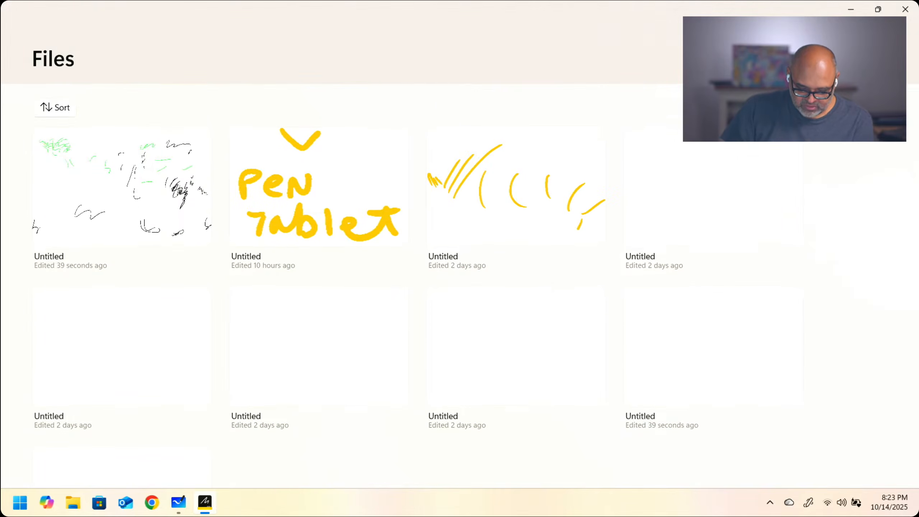
click(517, 186)
scroll(87, 344, down, 2)
scroll(88, 367, up, 1)
scroll(86, 328, down, 1)
scroll(92, 354, up, 1)
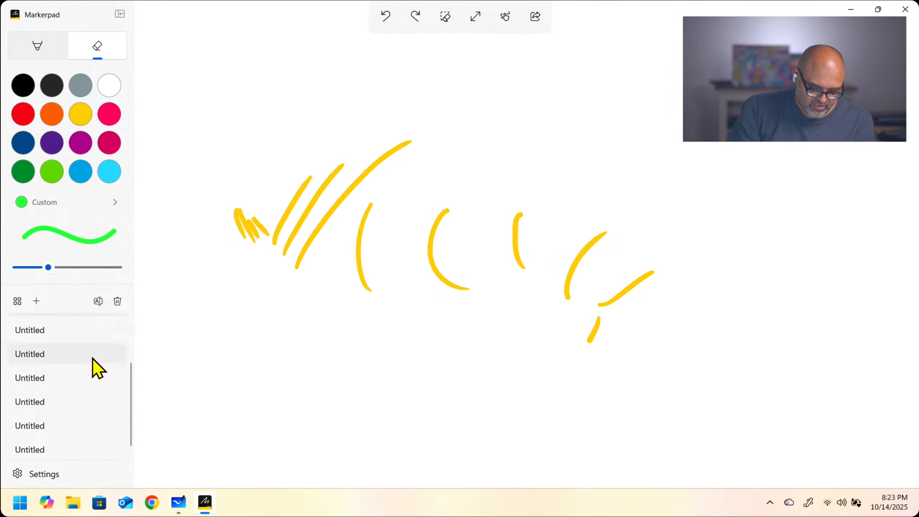
scroll(87, 353, up, 1)
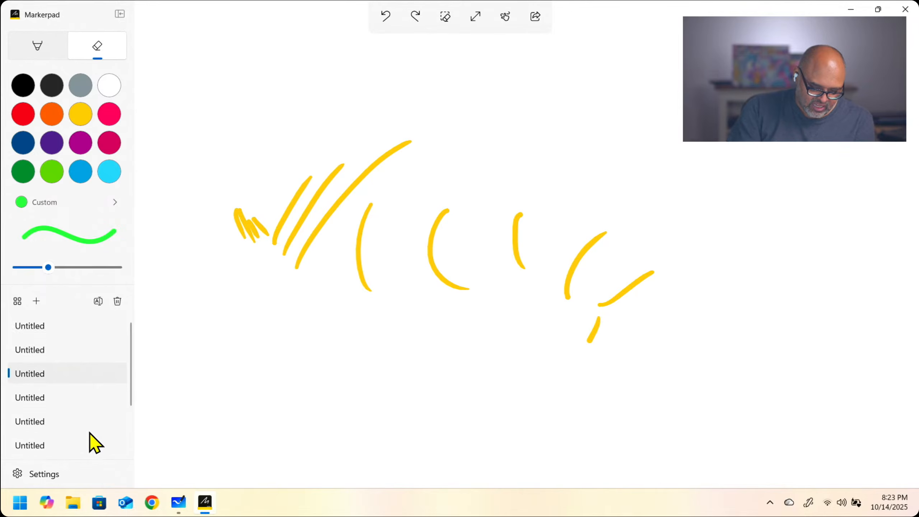
Step: Return to the thumbnail overview and open the blank file beside the yellow-stroke drawing
click(24, 299)
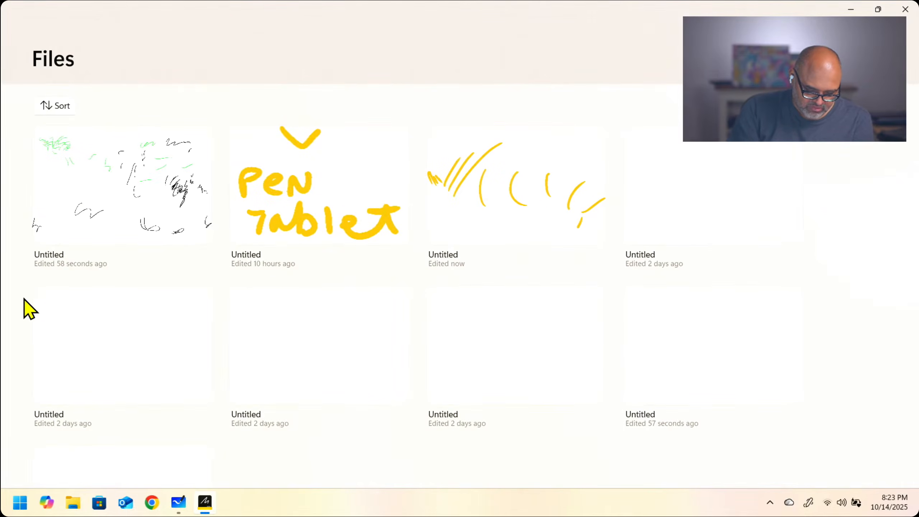
click(709, 188)
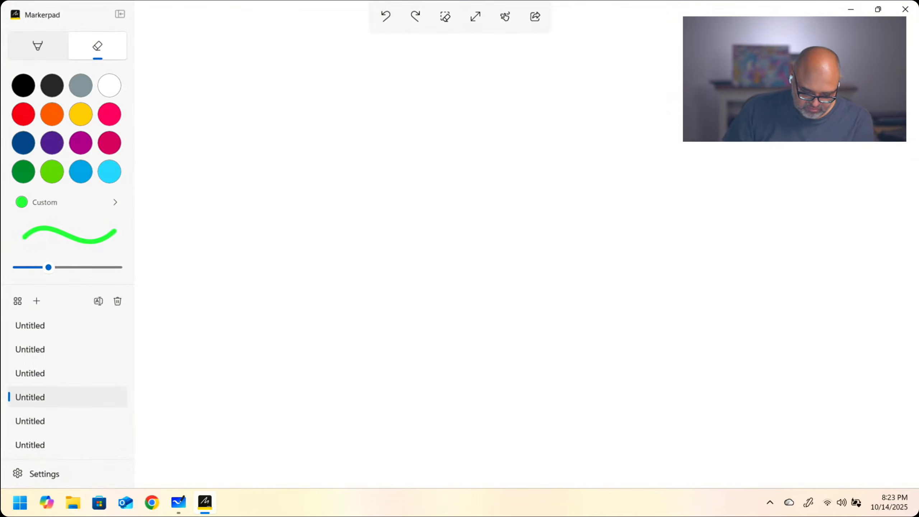
scroll(96, 355, down, 1)
scroll(98, 381, up, 2)
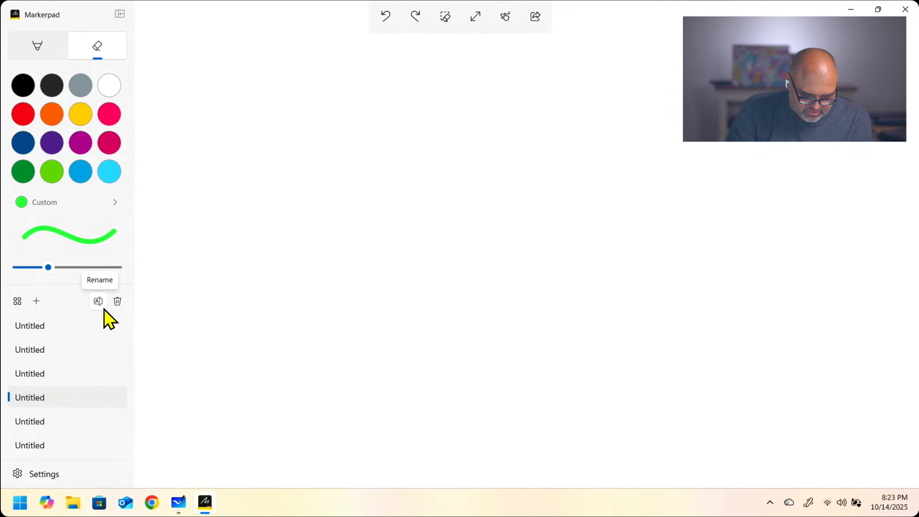
Step: Open the first file in the list and draw a small black zigzag and a slanted black line left of the green scribbles
click(92, 324)
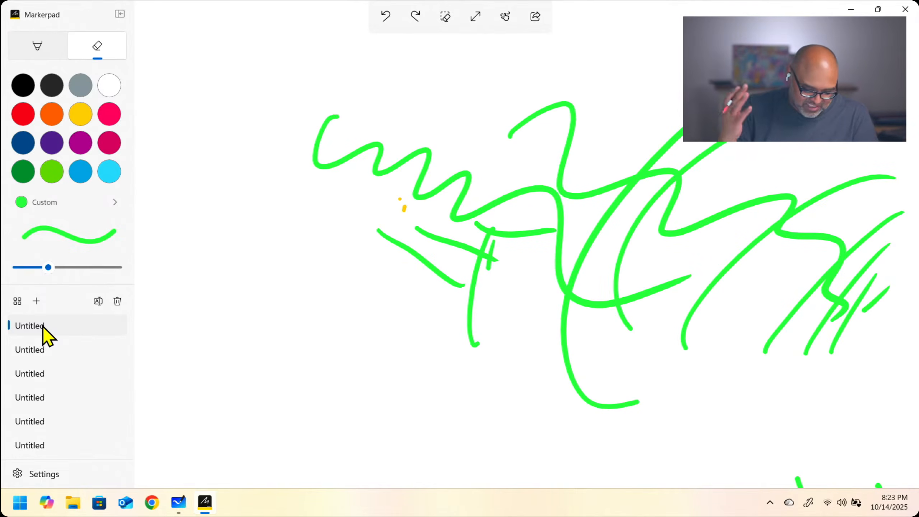
mouse_move(394, 260)
mouse_down()
mouse_move(375, 217)
mouse_move(419, 245)
mouse_up()
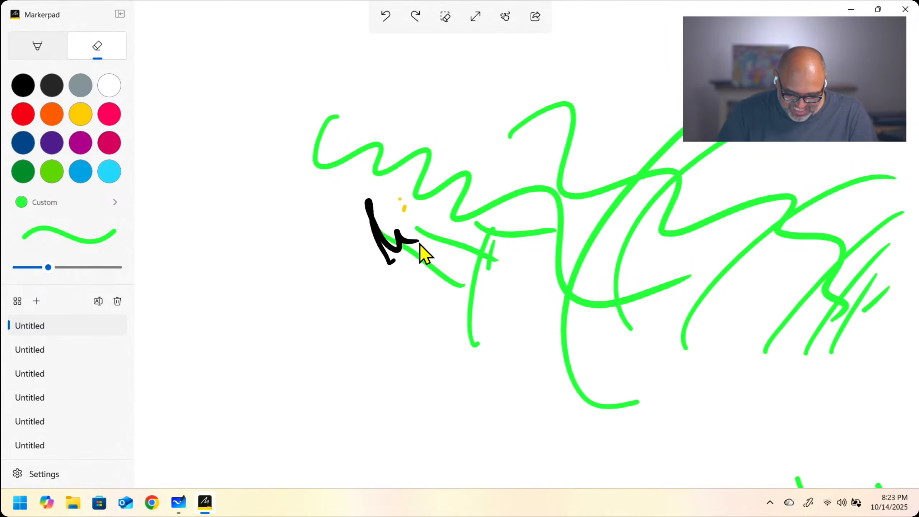
drag(285, 283, 266, 218)
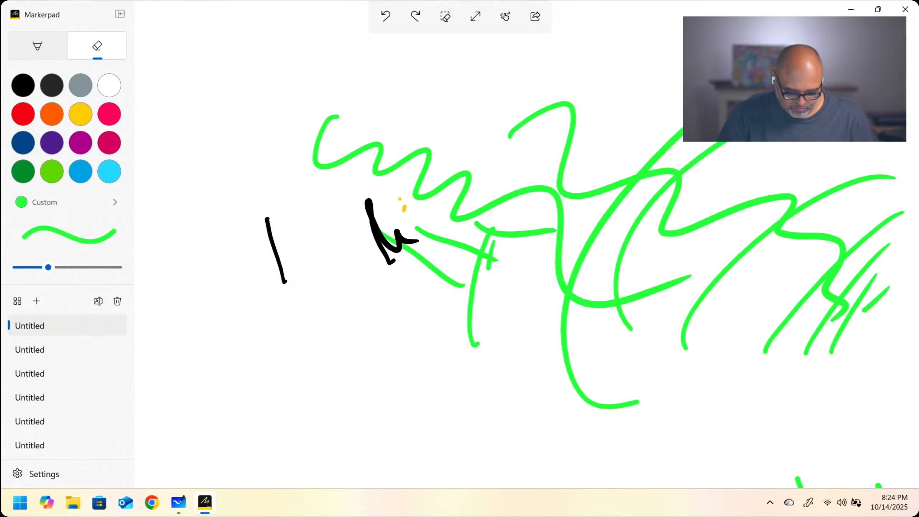
Step: Create another new blank whiteboard file from the green scribble drawing
mouse_move(53, 326)
mouse_down()
mouse_move(56, 310)
mouse_move(58, 327)
mouse_up()
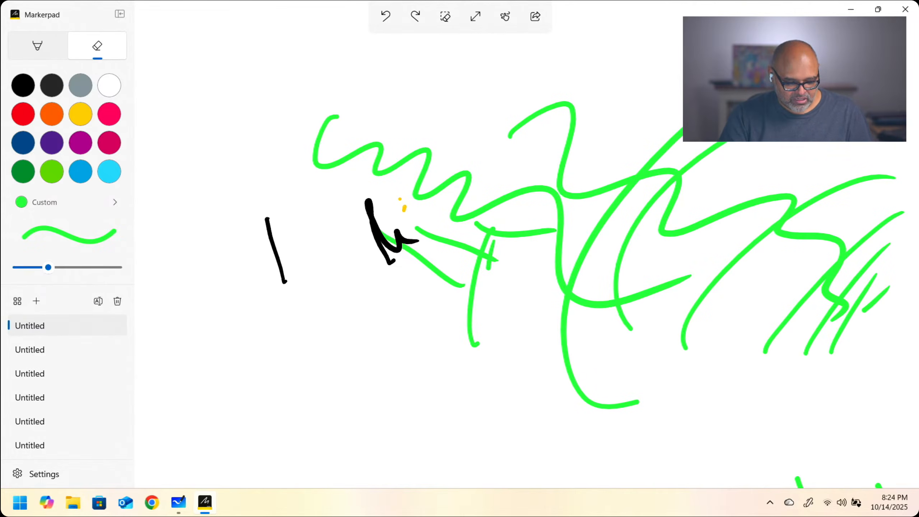
click(36, 300)
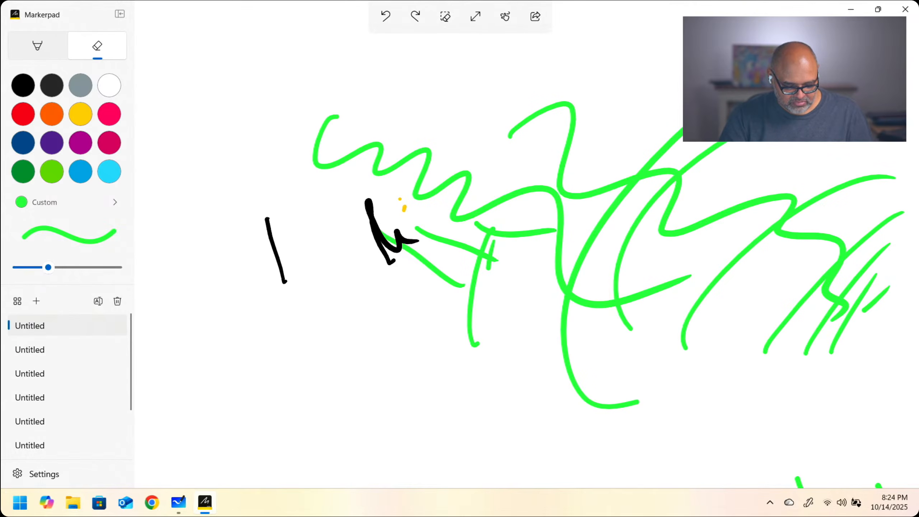
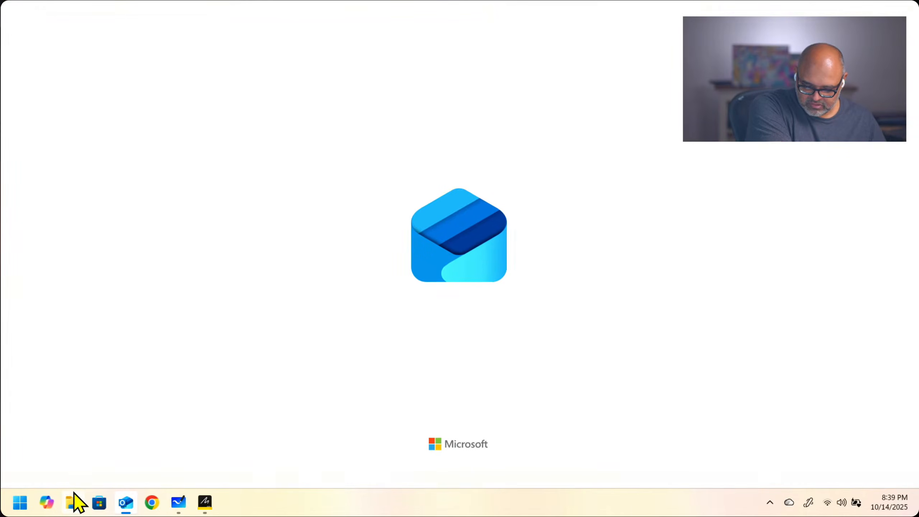
Step: In Outlook, open the newest inbox message, preview its Untitled.png attachment and close the preview
click(302, 119)
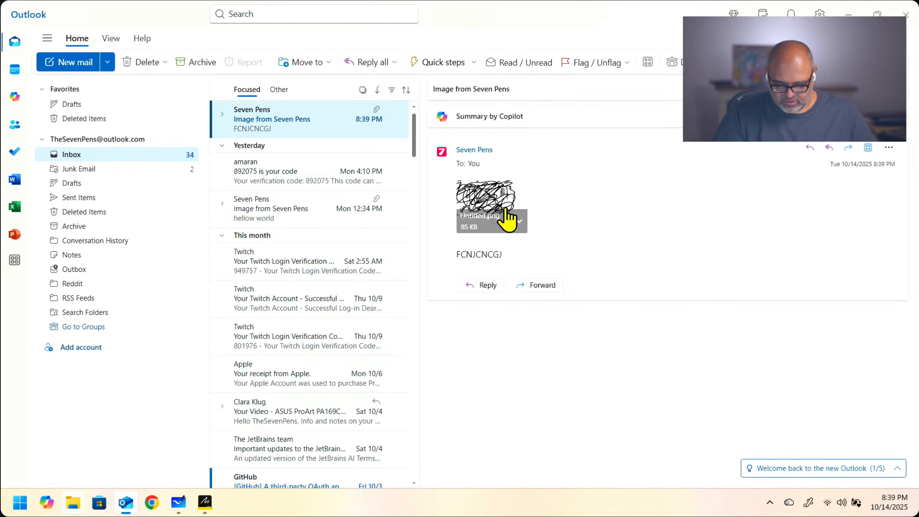
click(506, 213)
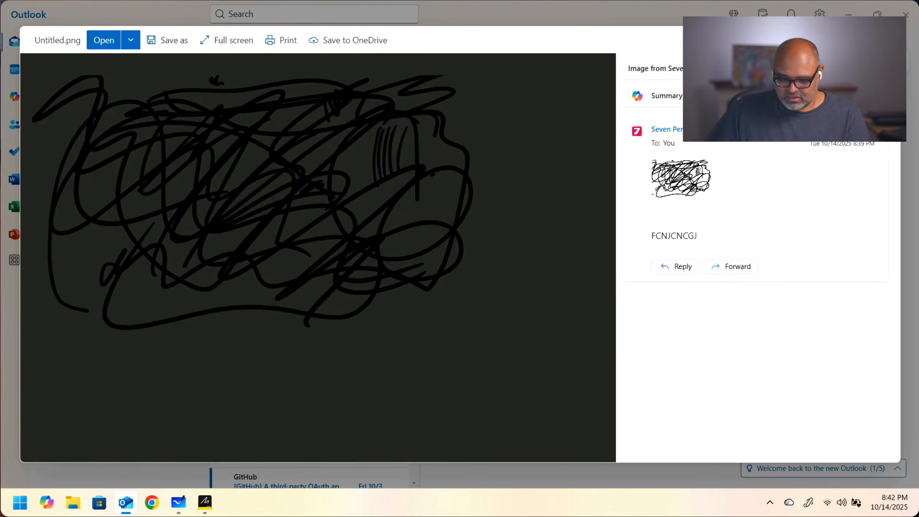
key(Escape)
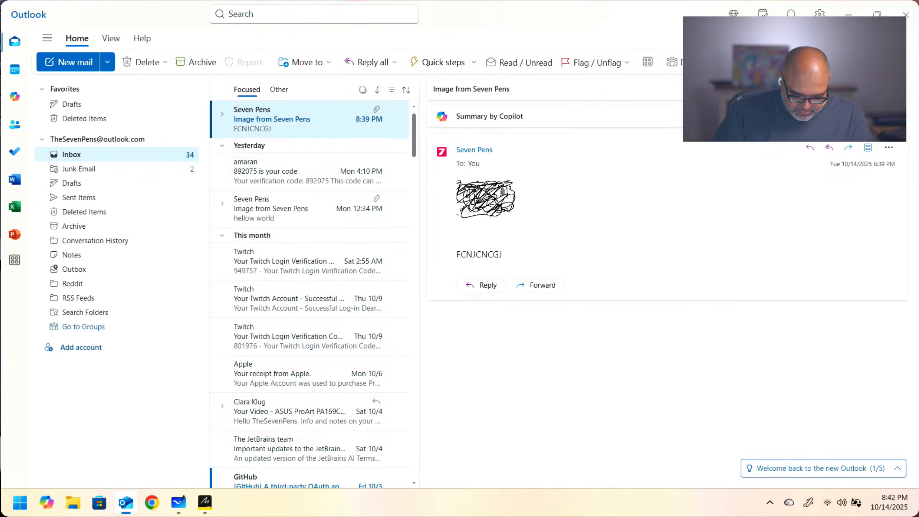
Step: Switch back to Markerpad and draw short black strokes over the scribble's upper-left part and centre and below its lower-right edge
click(203, 501)
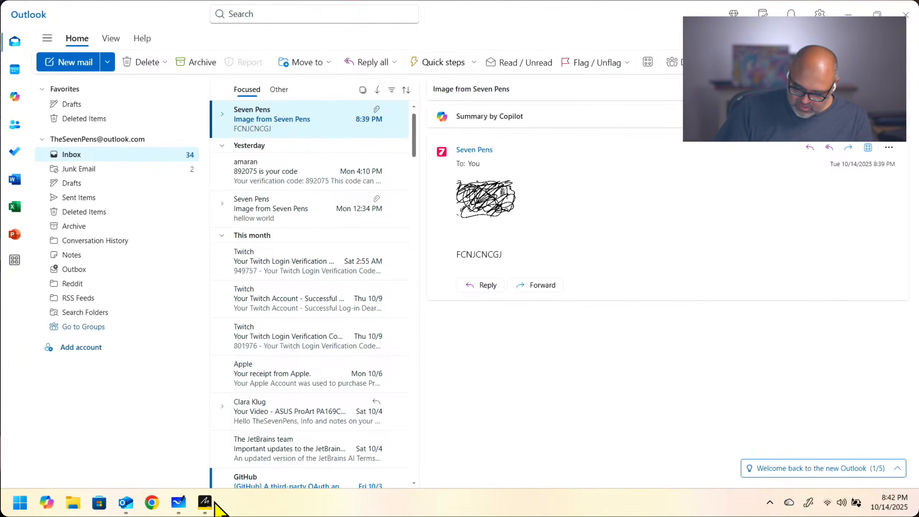
click(860, 13)
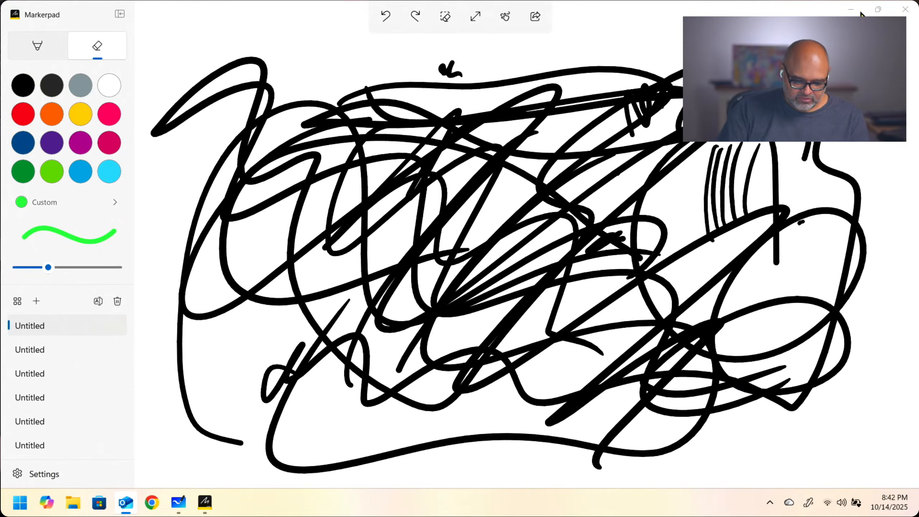
drag(241, 48, 272, 105)
drag(285, 44, 311, 88)
drag(308, 61, 335, 106)
drag(398, 83, 414, 159)
drag(483, 225, 474, 304)
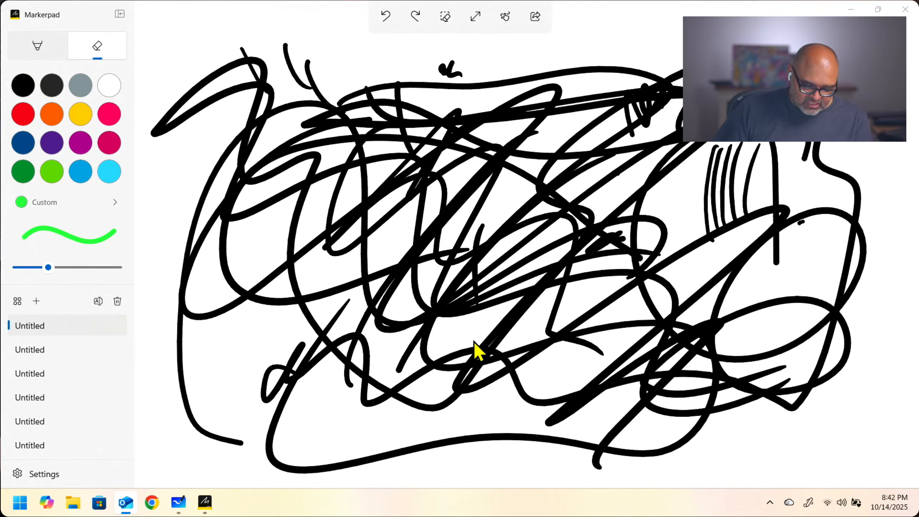
drag(743, 434, 774, 402)
drag(775, 443, 810, 425)
drag(813, 436, 845, 424)
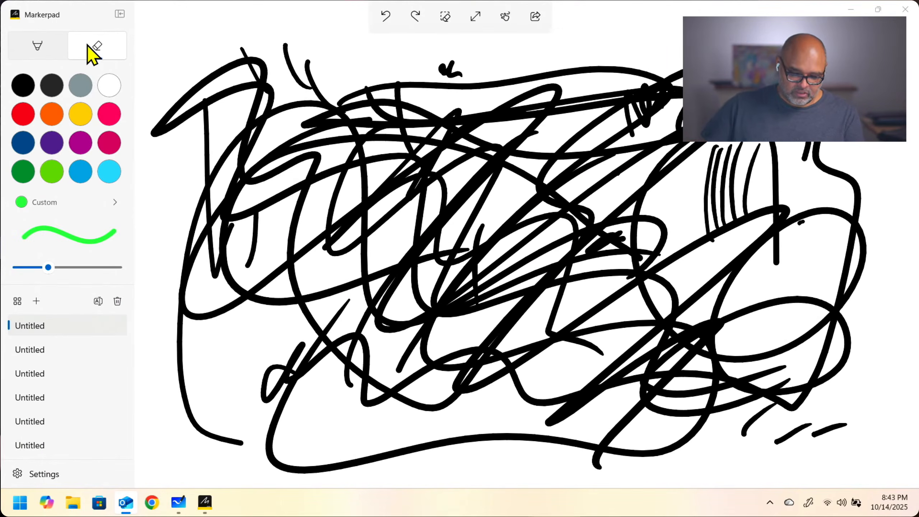
Step: Try to erase parts of the black scribble around its centre and lower-right area
click(105, 47)
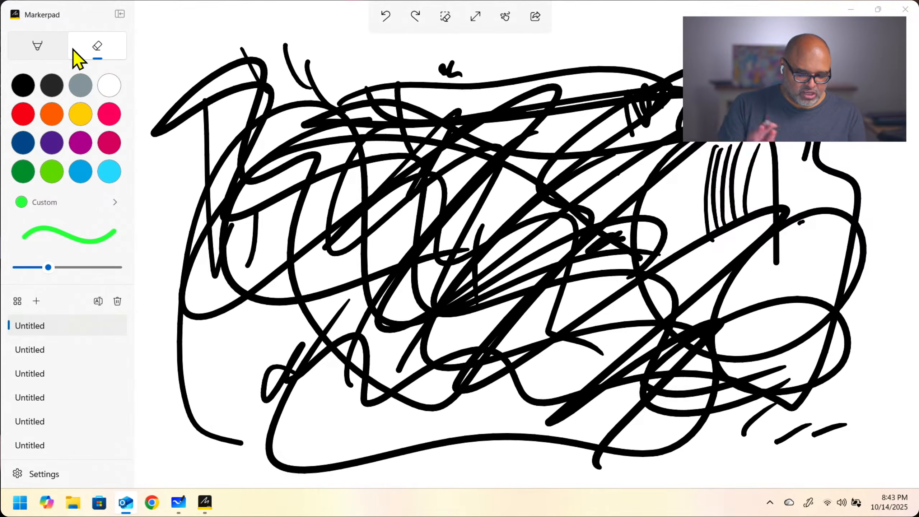
mouse_move(590, 266)
mouse_down()
mouse_move(579, 277)
mouse_move(604, 281)
mouse_up()
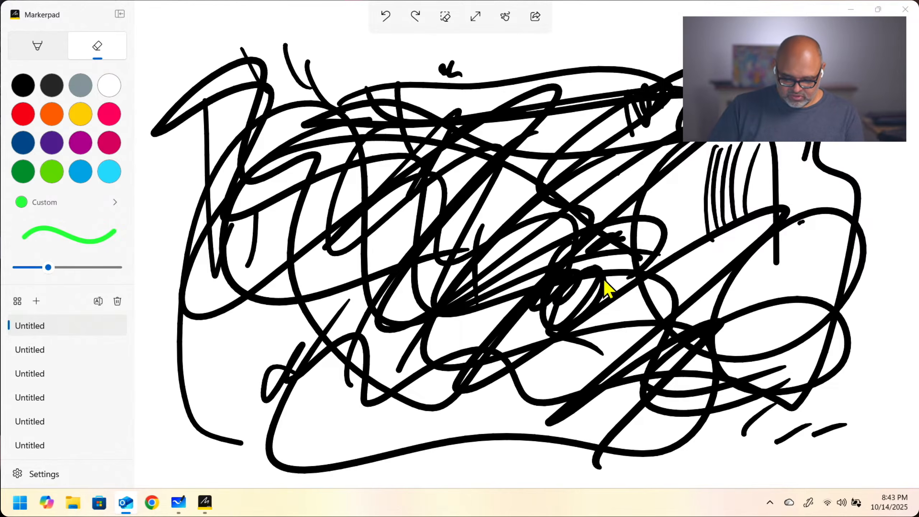
mouse_move(650, 247)
mouse_down()
mouse_move(843, 381)
mouse_move(474, 311)
mouse_up()
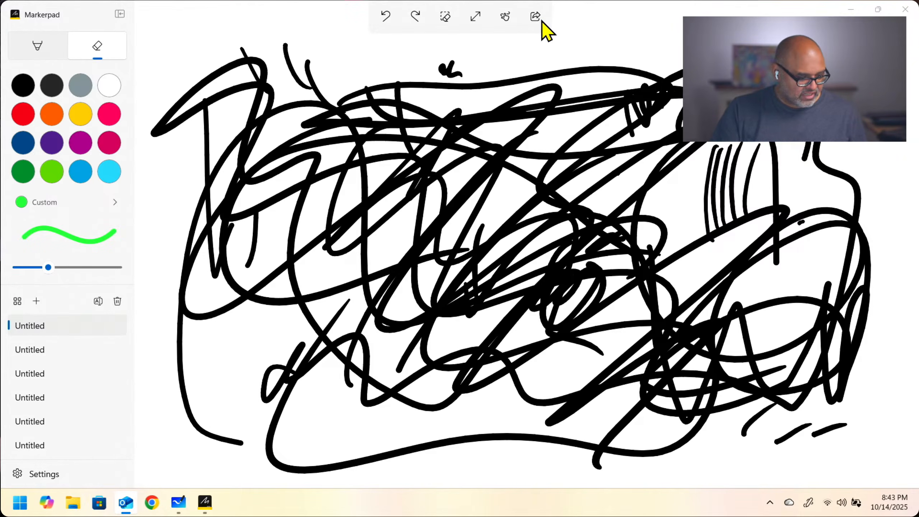
key(alt+Tab)
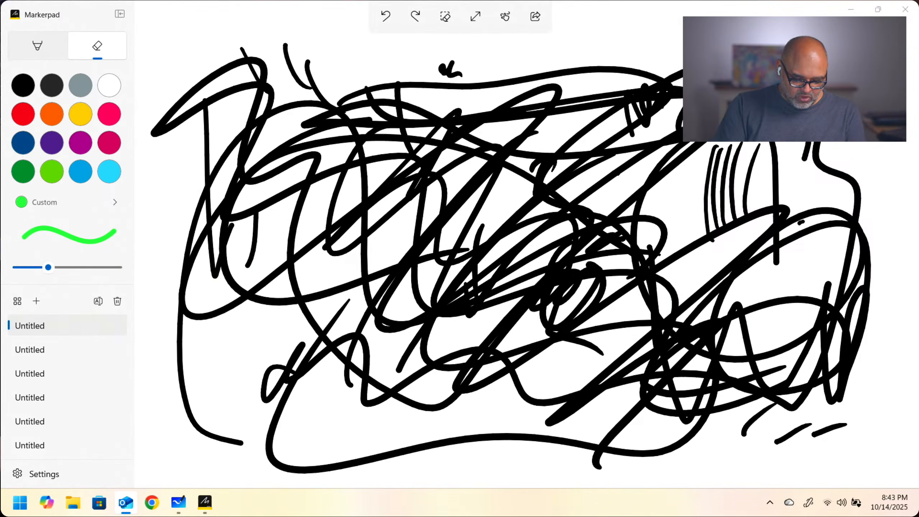
Step: Add black loops and zigzags over the scribble's left side and a stroke at its upper-right edge
drag(189, 187, 166, 262)
mouse_move(197, 320)
mouse_down()
mouse_move(241, 332)
mouse_move(354, 422)
mouse_move(338, 317)
mouse_up()
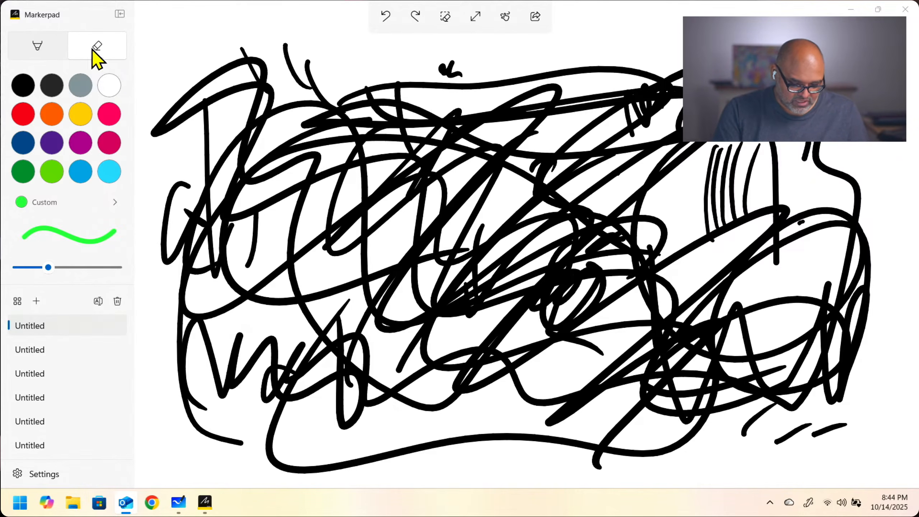
mouse_move(180, 106)
mouse_down()
mouse_move(221, 124)
mouse_move(271, 97)
mouse_move(310, 119)
mouse_up()
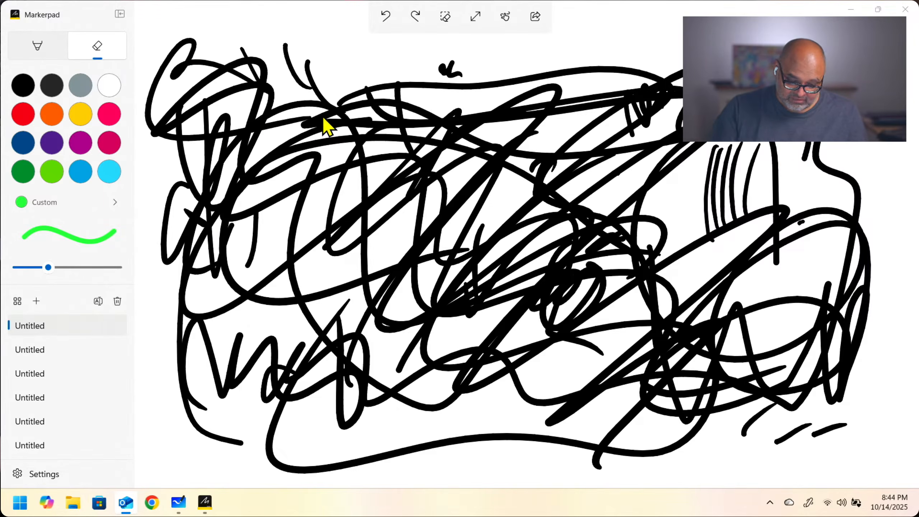
mouse_move(305, 221)
mouse_down()
mouse_move(298, 192)
mouse_move(266, 187)
mouse_up()
mouse_move(199, 56)
mouse_down()
mouse_move(238, 46)
mouse_move(267, 66)
mouse_up()
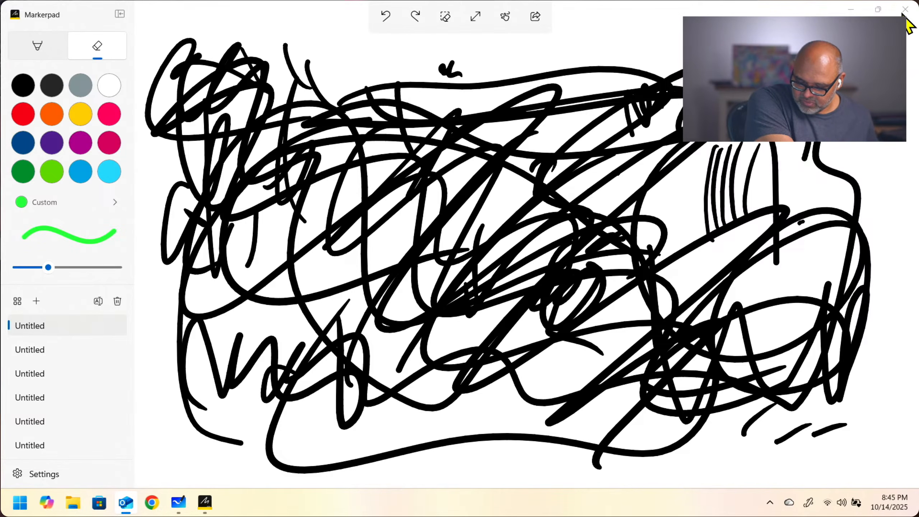
drag(779, 1, 725, 128)
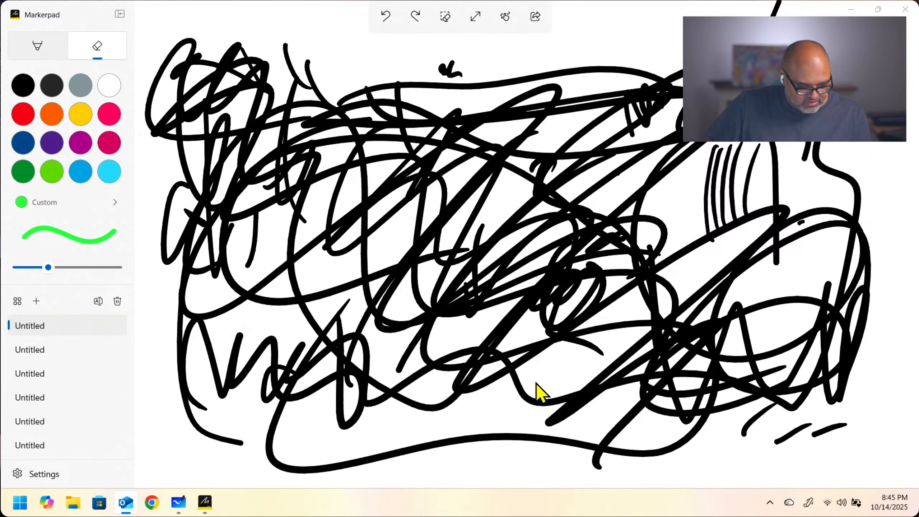
click(19, 504)
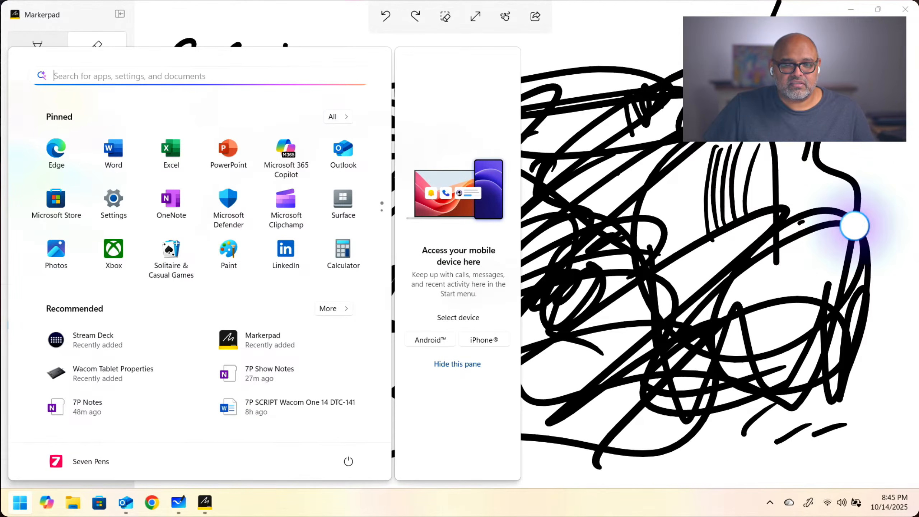
click(855, 226)
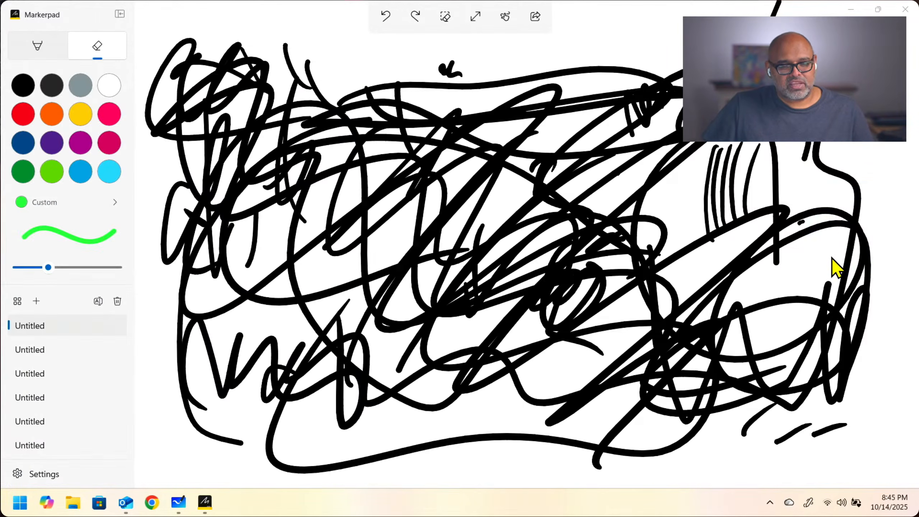
key(super+x)
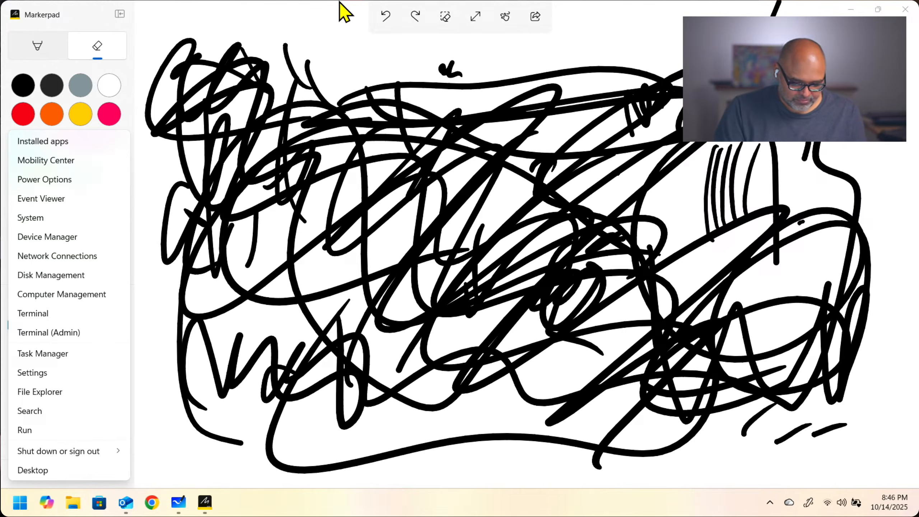
key(Escape)
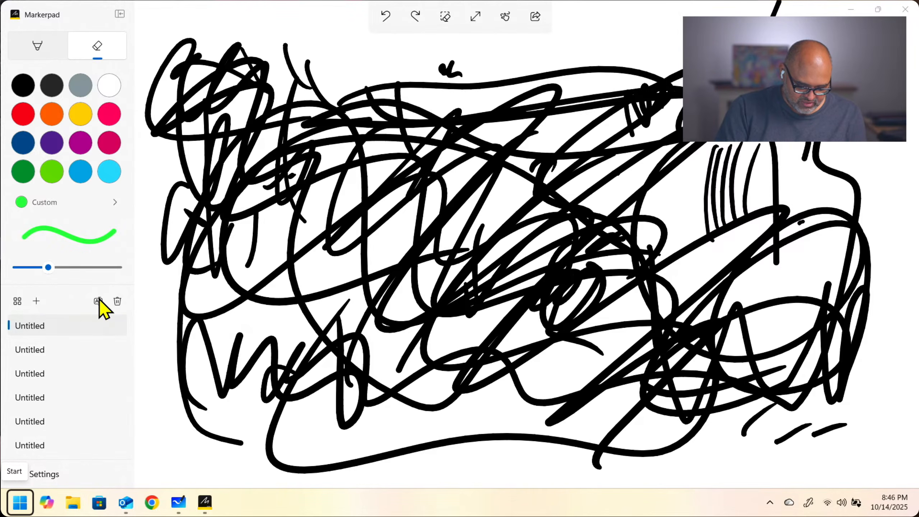
drag(303, 365, 343, 303)
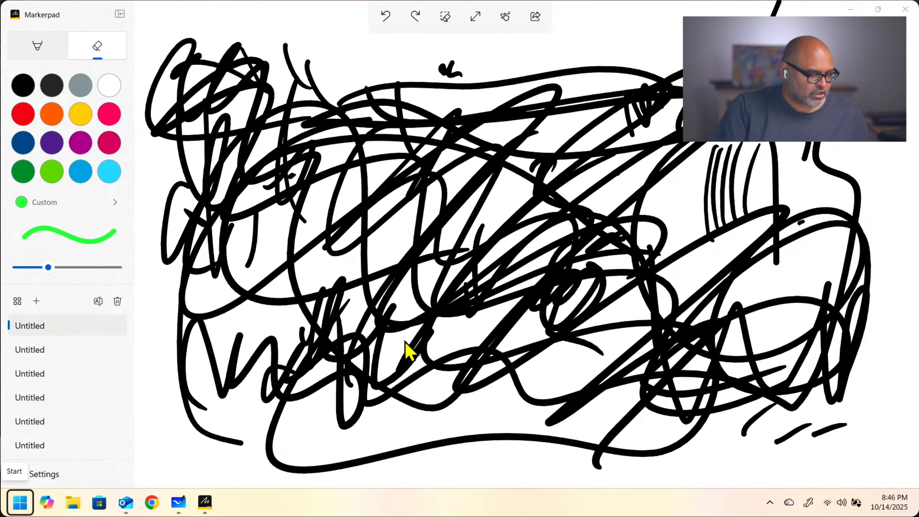
Step: Open Task Manager and end the Markerpad task
key(super+x)
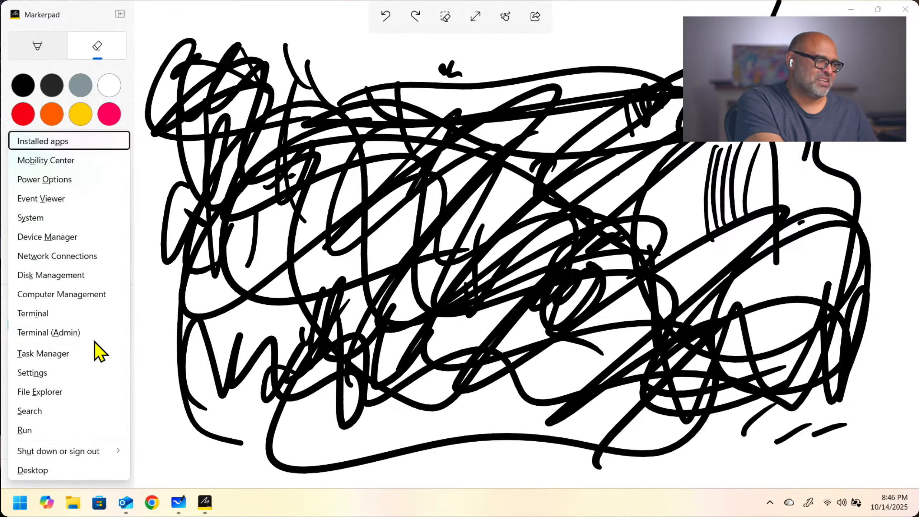
click(71, 354)
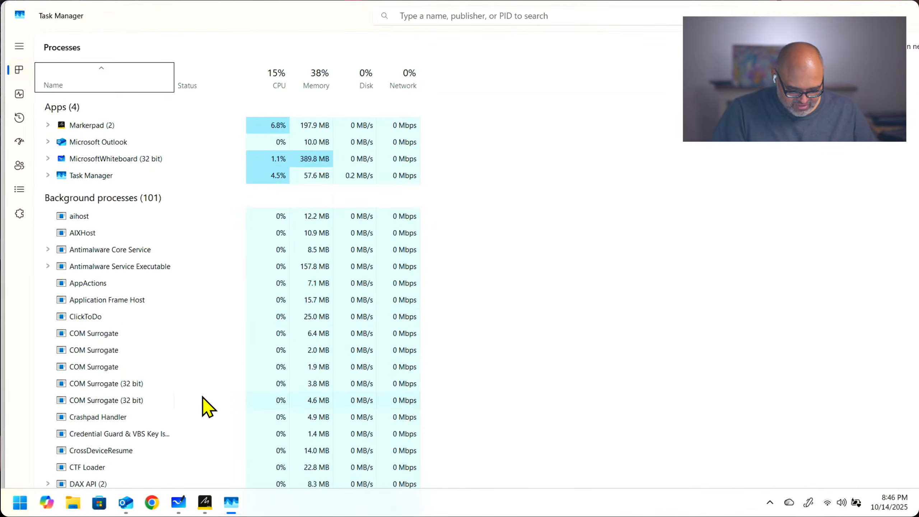
click(143, 127)
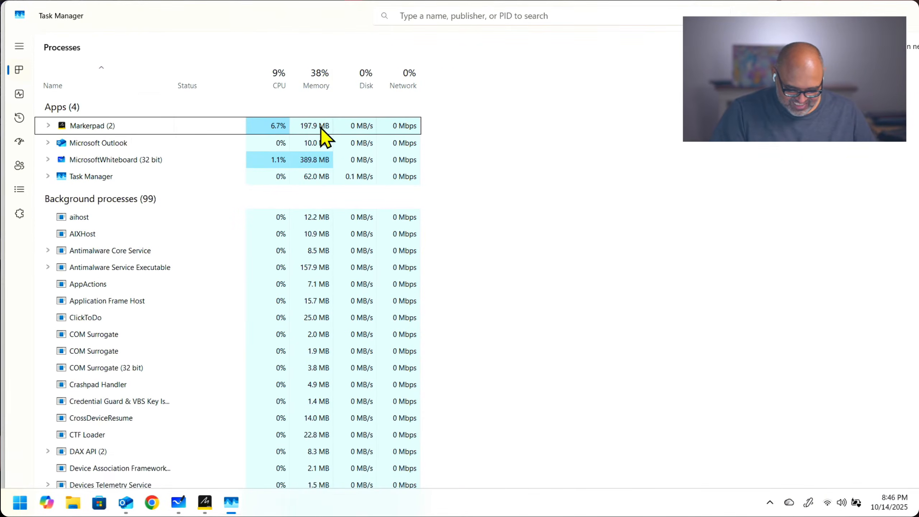
right_click(165, 126)
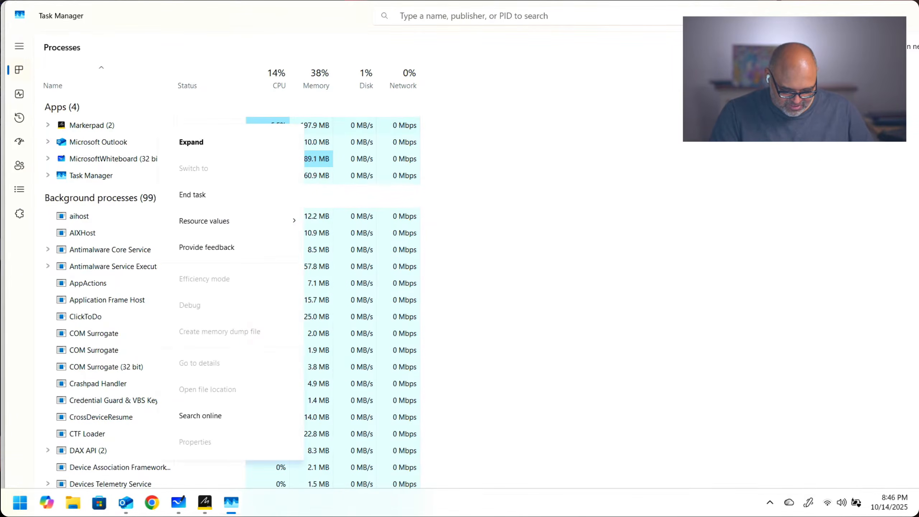
click(193, 195)
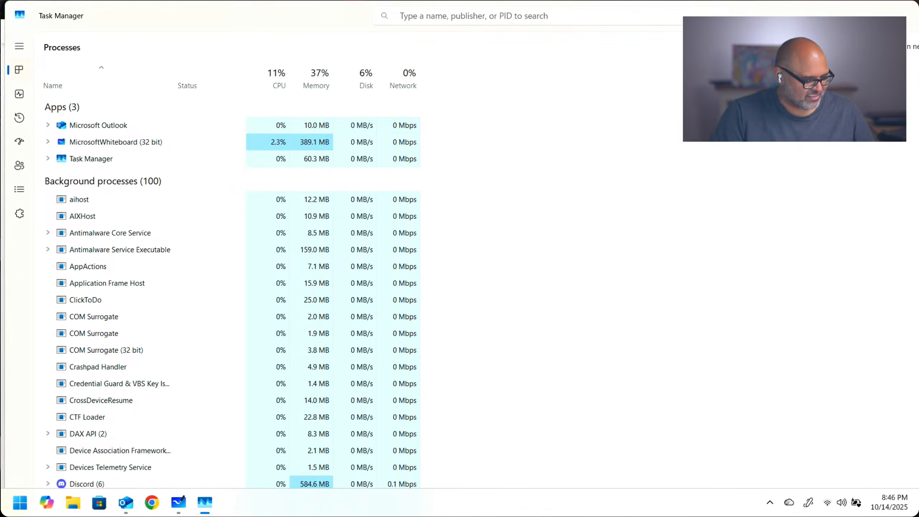
Step: Search Windows for "MA" and relaunch Markerpad
click(20, 503)
text(MA)
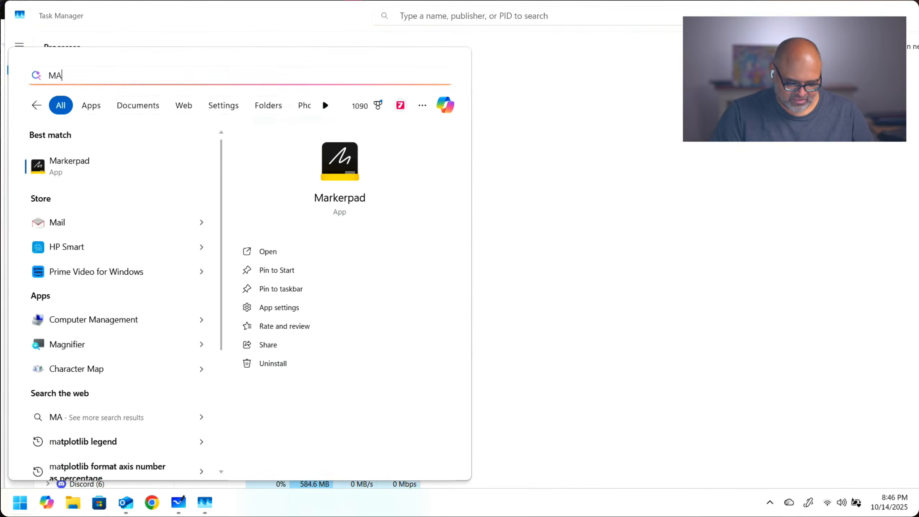
key(Return)
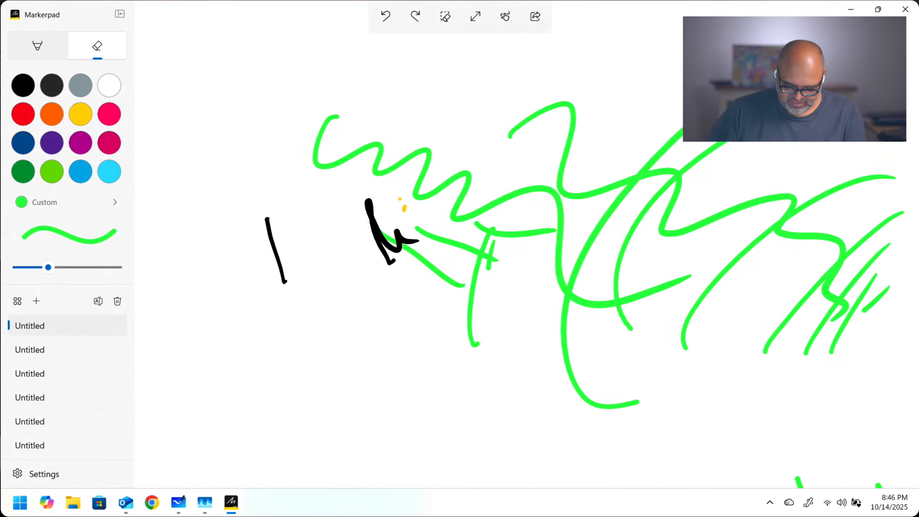
Step: Erase the black line and zigzag beside the green scribbles, and draw dark charcoal zigzags and curves across the drawing
mouse_move(393, 324)
mouse_down()
mouse_move(347, 219)
mouse_move(266, 235)
mouse_up()
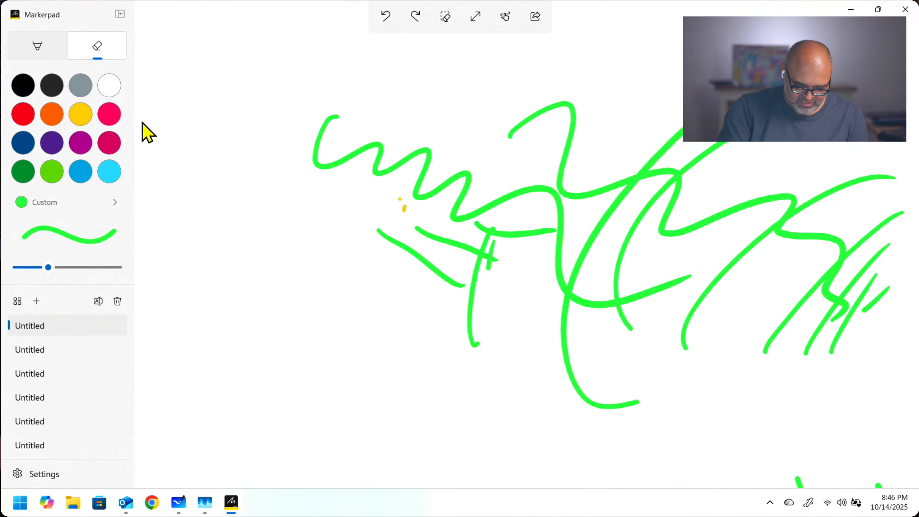
click(102, 89)
click(52, 87)
mouse_move(236, 92)
mouse_down()
mouse_move(288, 117)
mouse_move(291, 217)
mouse_up()
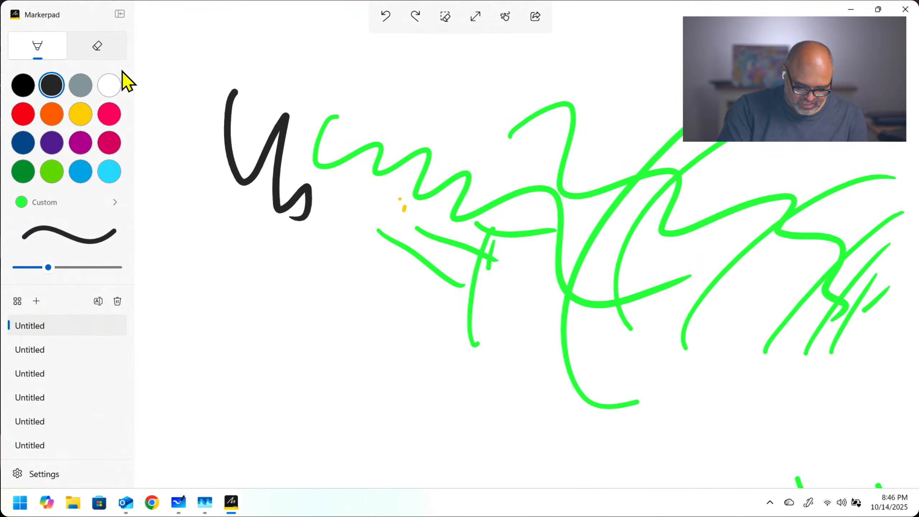
mouse_move(246, 59)
mouse_down()
mouse_move(281, 125)
mouse_move(459, 304)
mouse_move(457, 134)
mouse_up()
mouse_move(559, 164)
mouse_down()
mouse_move(711, 287)
mouse_move(740, 248)
mouse_up()
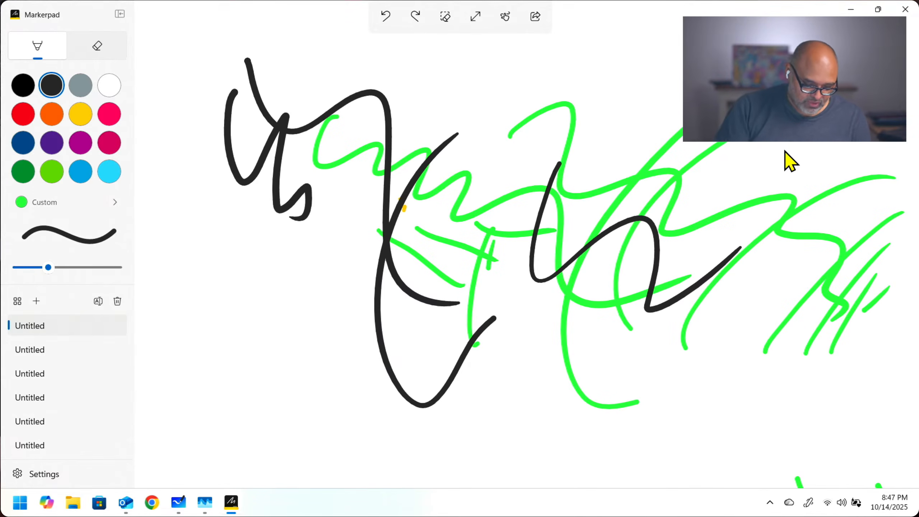
Step: Enable OneDrive backup in Markerpad's settings, signing in with the suggested Microsoft account and accepting the requested permissions
click(26, 474)
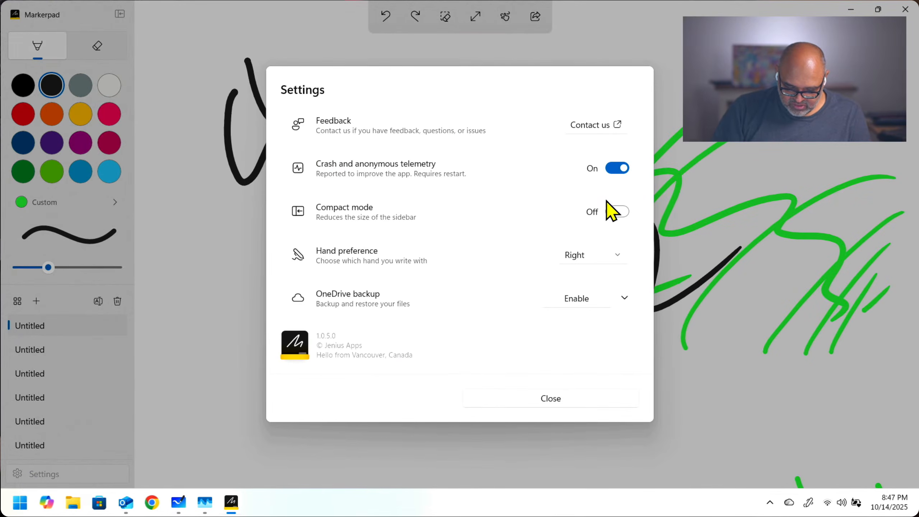
click(594, 299)
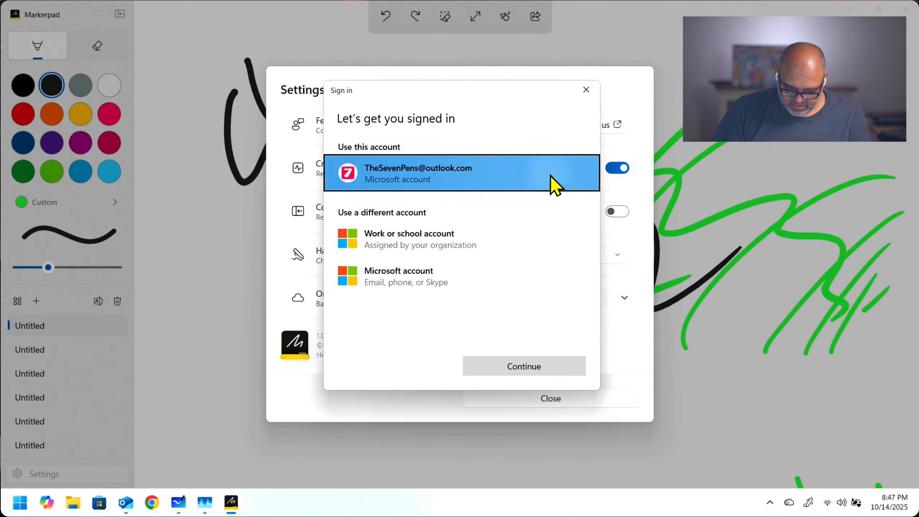
click(549, 364)
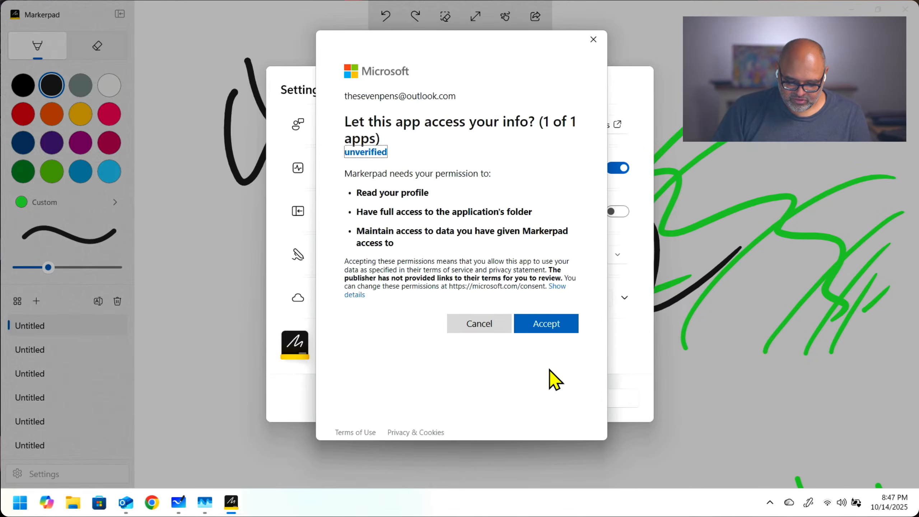
click(566, 327)
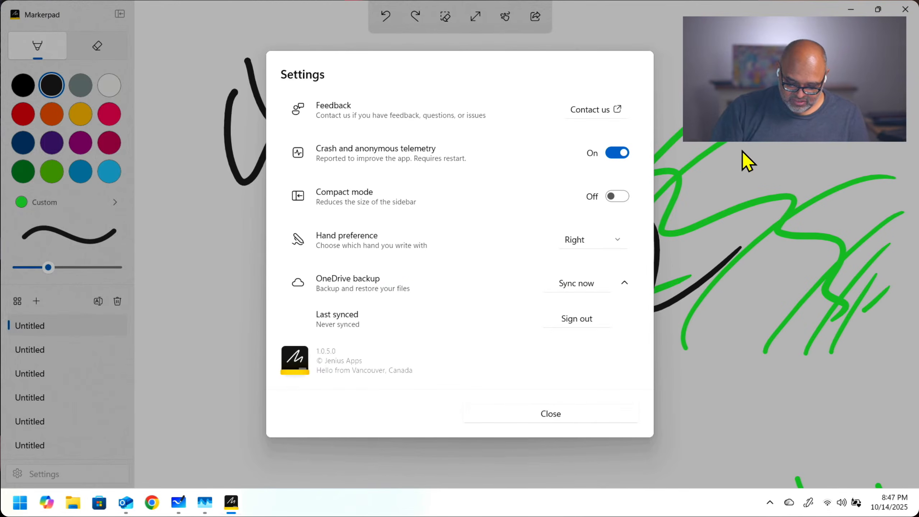
Step: Close Markerpad's settings and draw charcoal zigzags over the lower part of the sketch, plus a long downstroke through the green scribbles
click(575, 411)
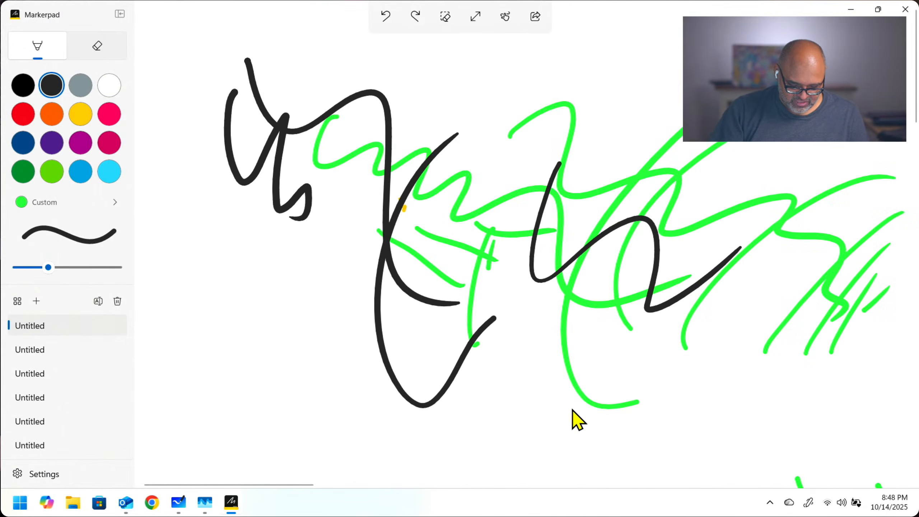
drag(311, 190, 285, 326)
mouse_move(329, 400)
mouse_down()
mouse_move(328, 287)
mouse_move(463, 339)
mouse_move(499, 332)
mouse_up()
drag(683, 122, 729, 357)
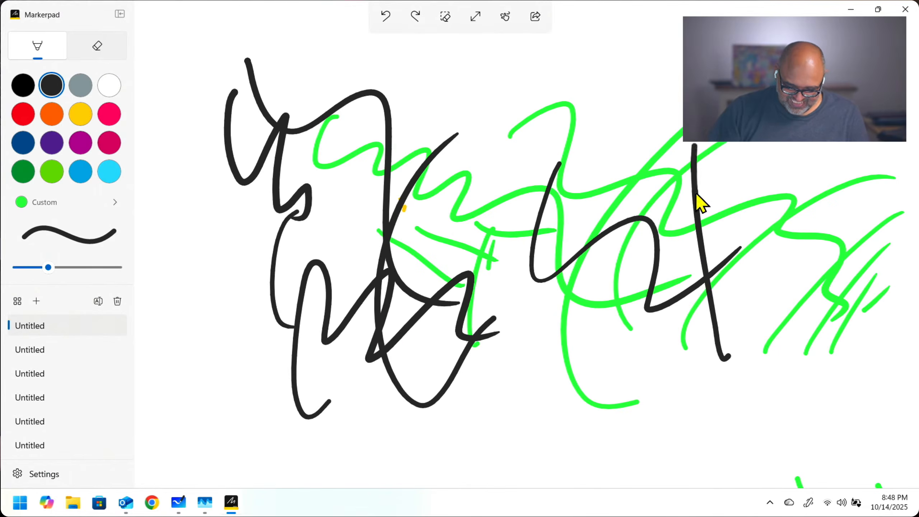
Step: Reopen Markerpad's settings, switch to File Explorer, and look through the OneDrive root and its Documents folder for Markerpad's backup
click(24, 476)
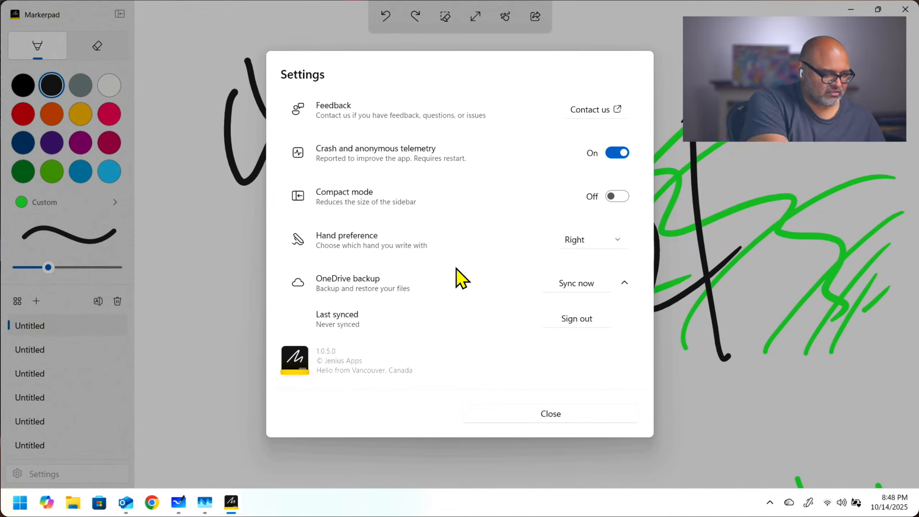
key(super+e)
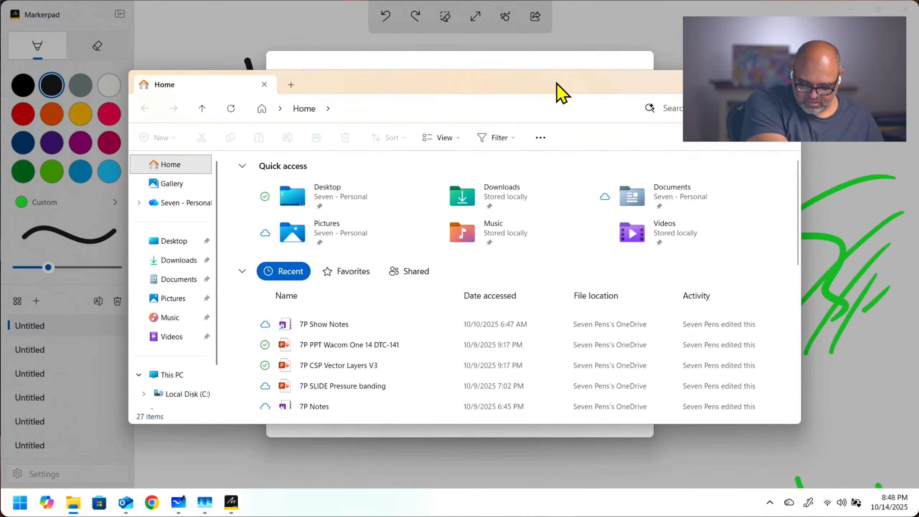
drag(557, 84, 0, 153)
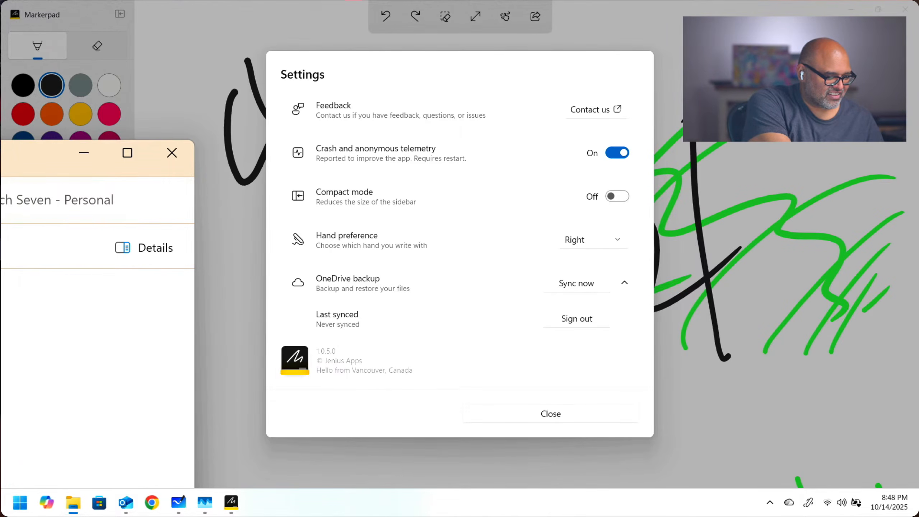
drag(14, 160, 446, 55)
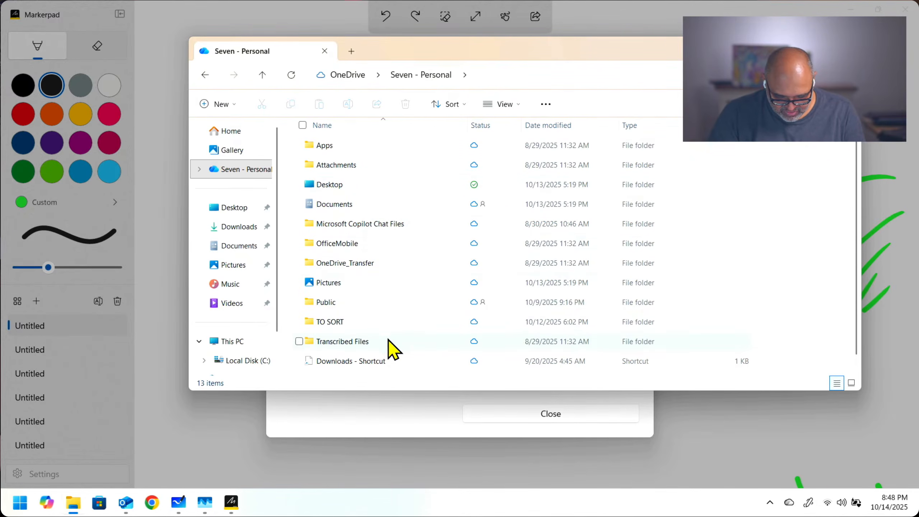
click(374, 205)
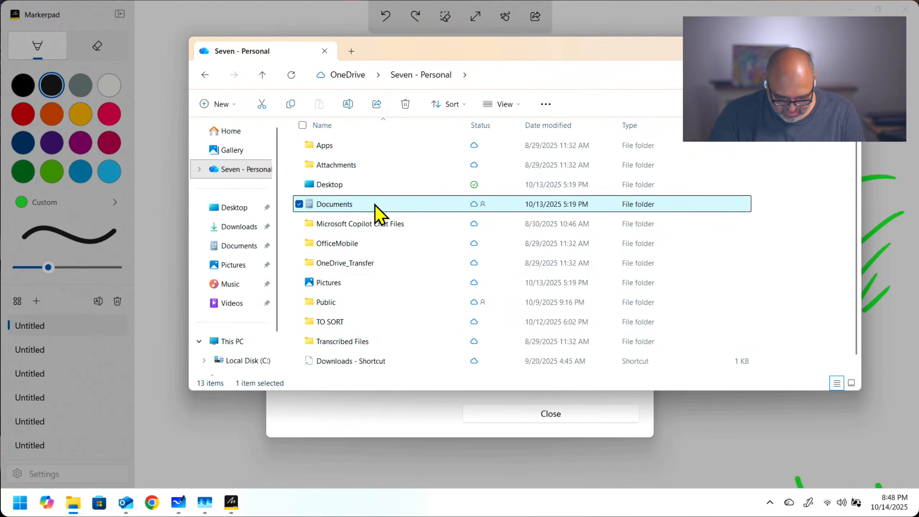
double_click(377, 205)
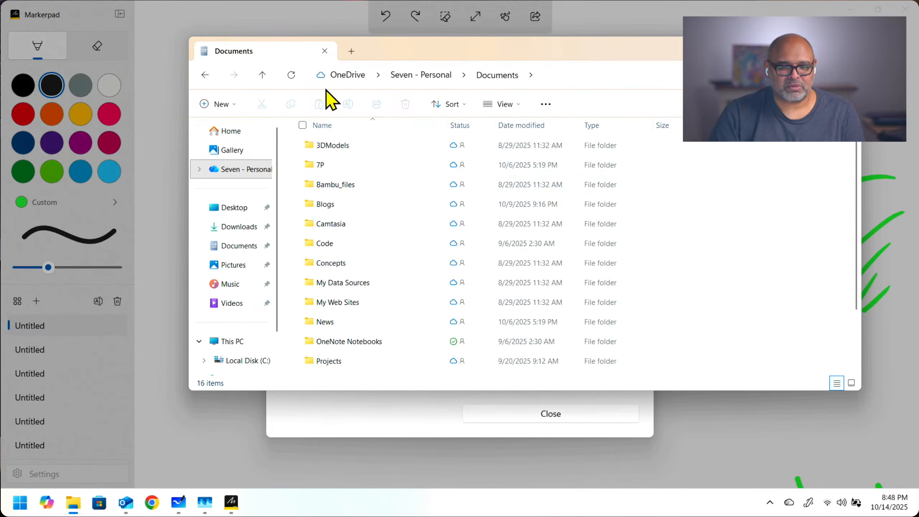
click(205, 75)
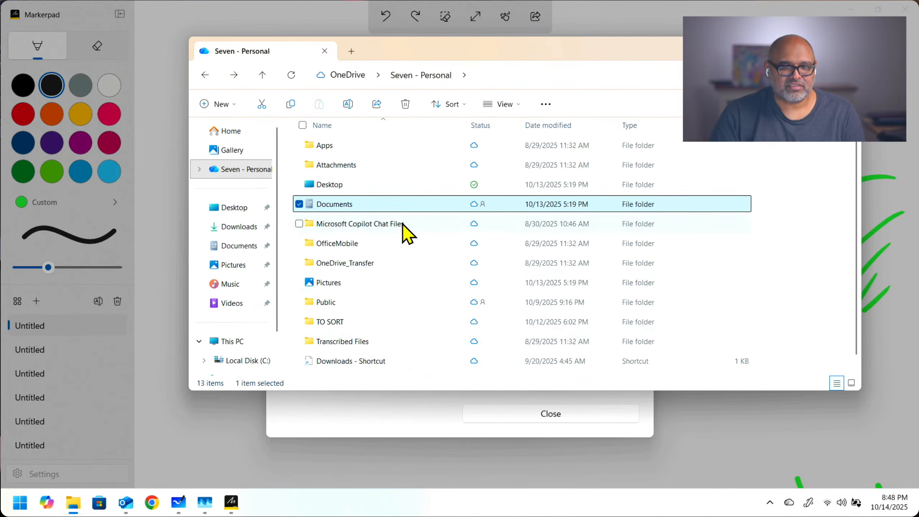
mouse_move(407, 233)
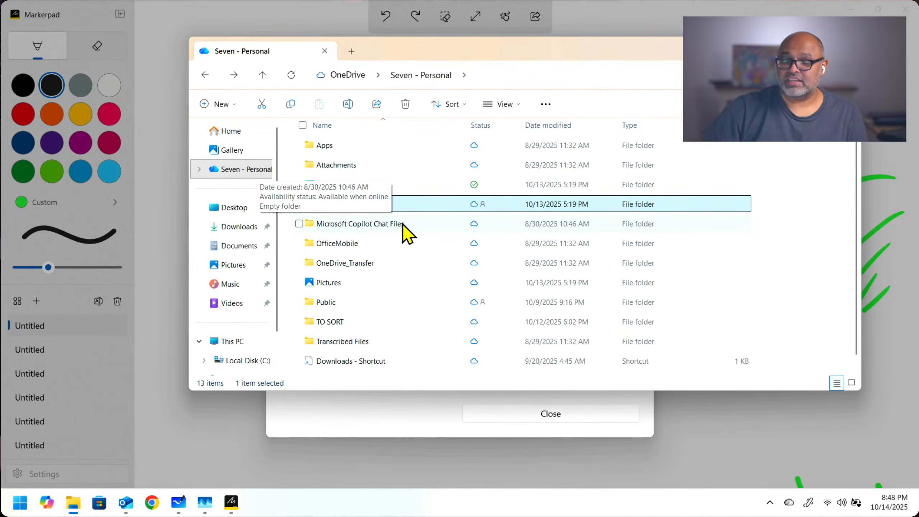
mouse_move(882, 3)
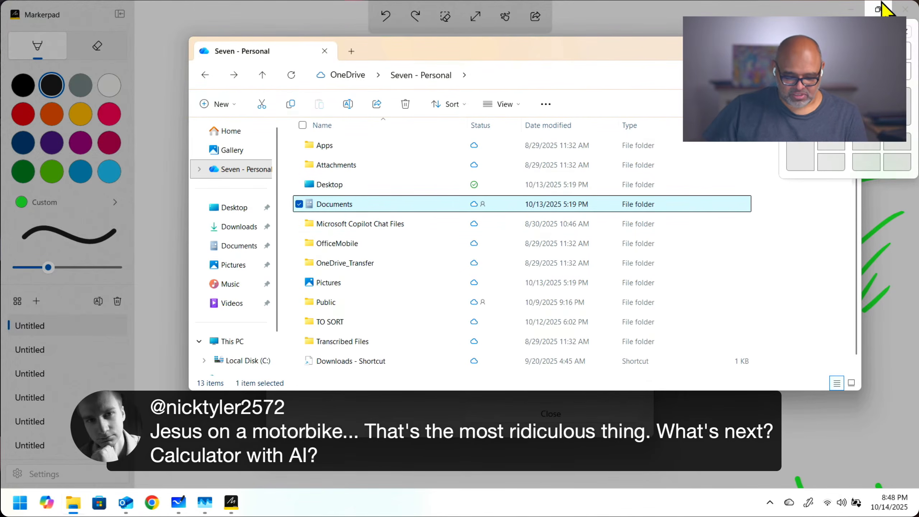
Step: Look through OneDrive's Apps folder, including Designer's My stuff folder, and return to the OneDrive root
click(338, 141)
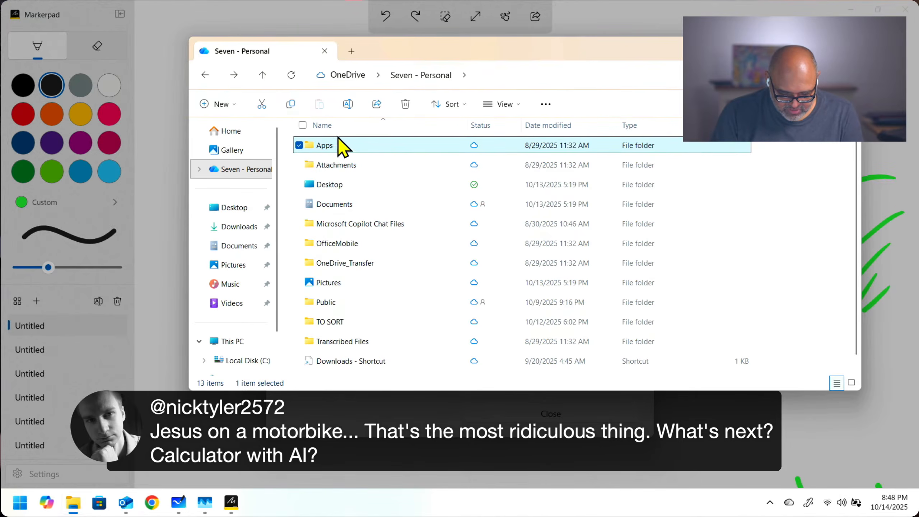
double_click(341, 145)
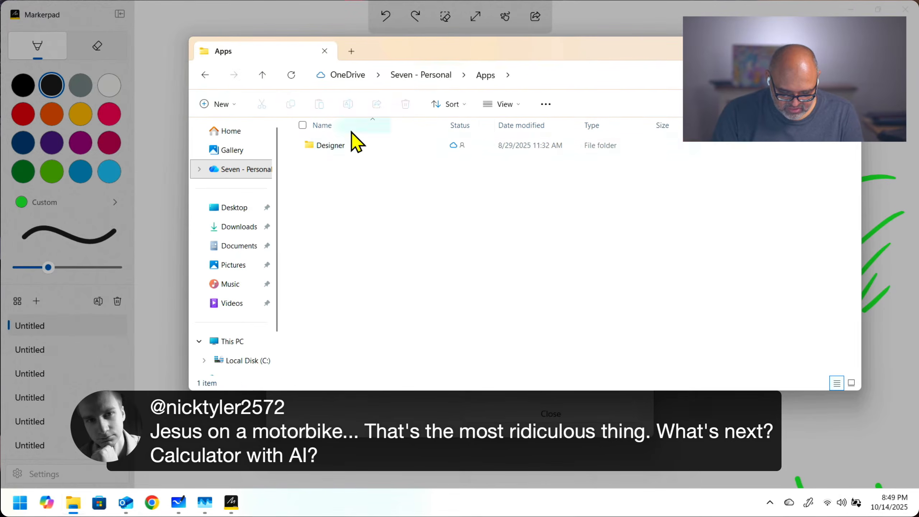
double_click(376, 146)
double_click(390, 146)
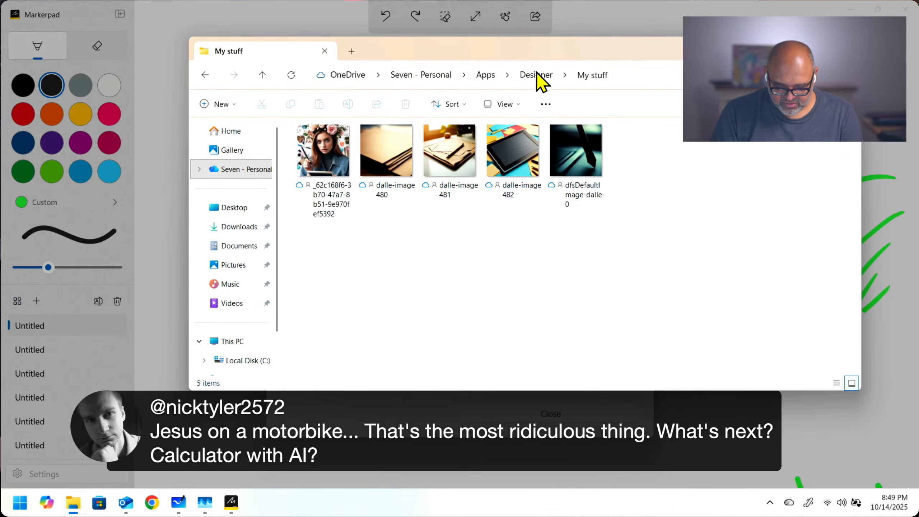
click(487, 77)
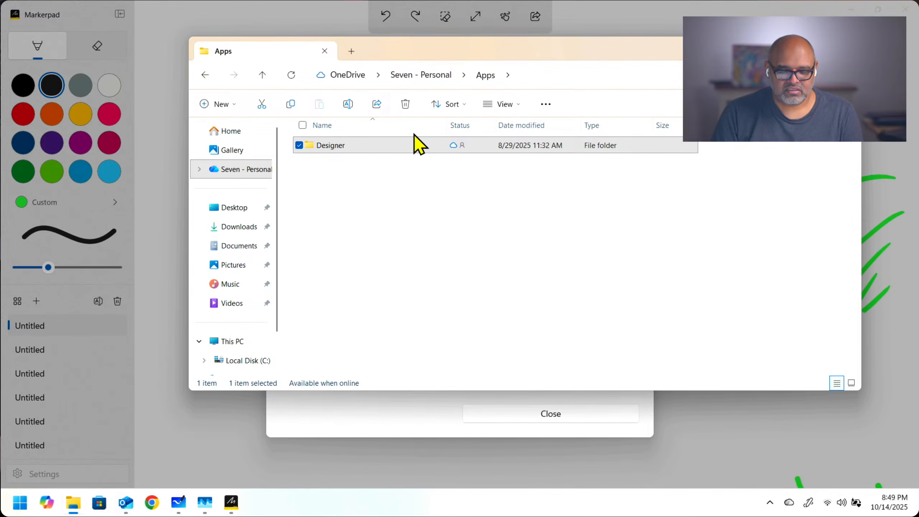
click(432, 76)
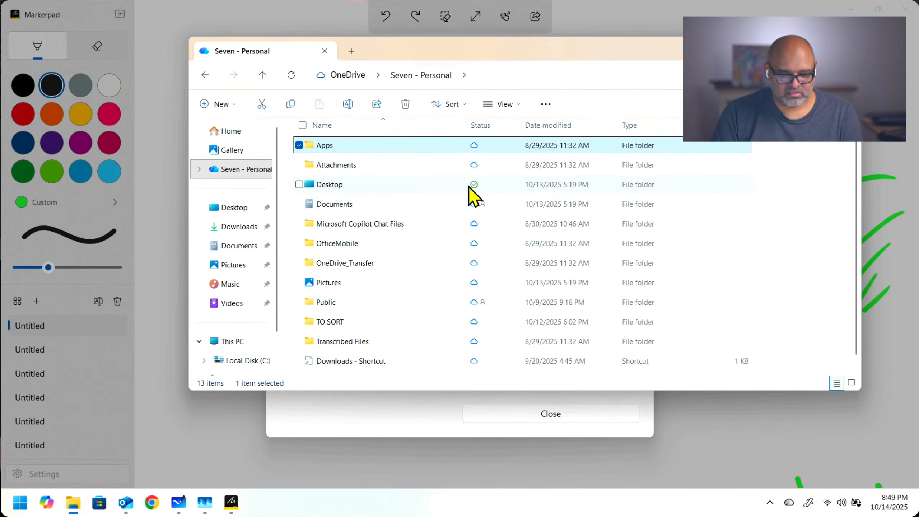
Step: Switch back to Markerpad and run the first OneDrive sync by uploading the local data, and sync once more
click(333, 431)
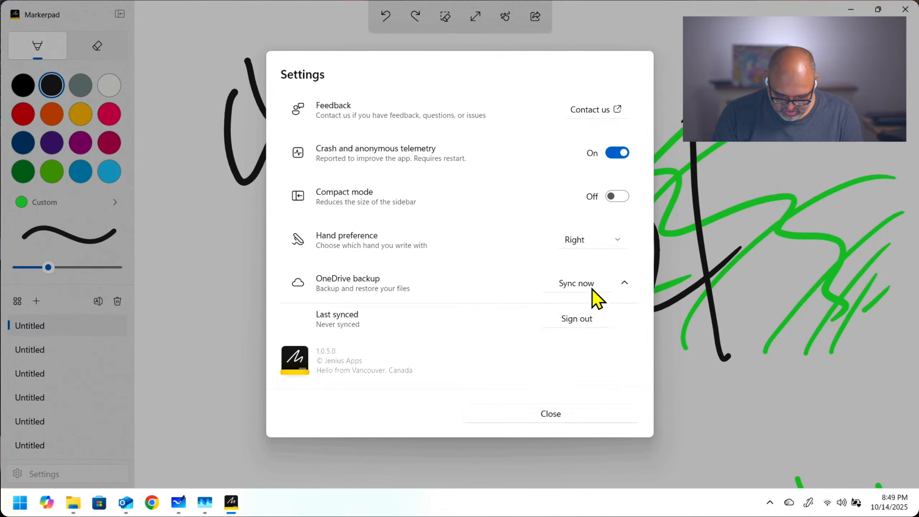
click(576, 283)
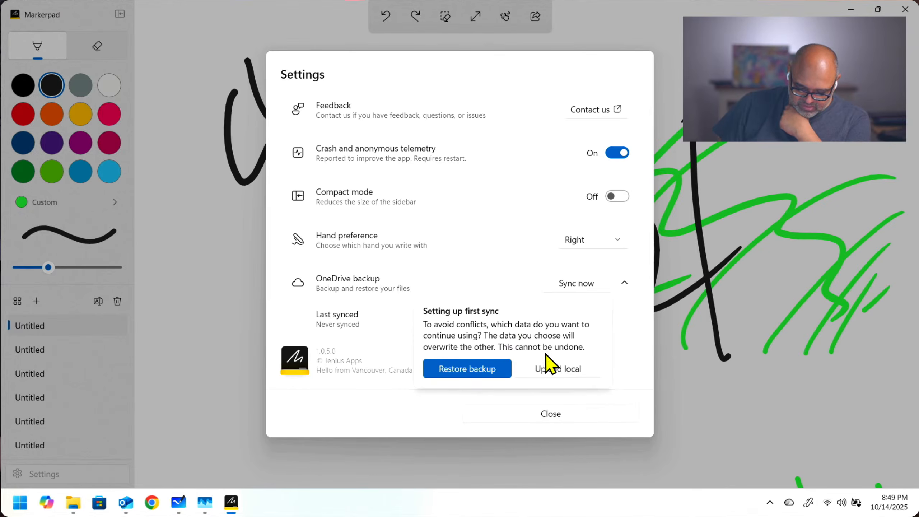
click(576, 368)
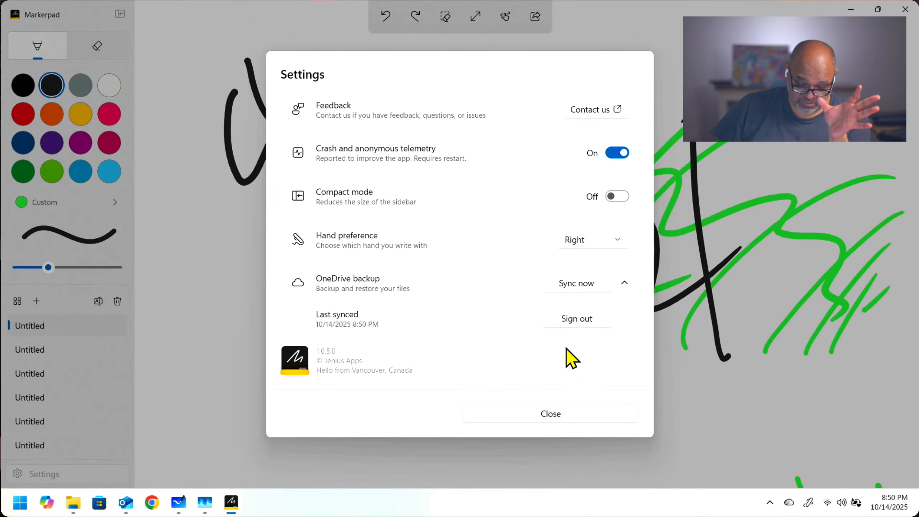
click(588, 279)
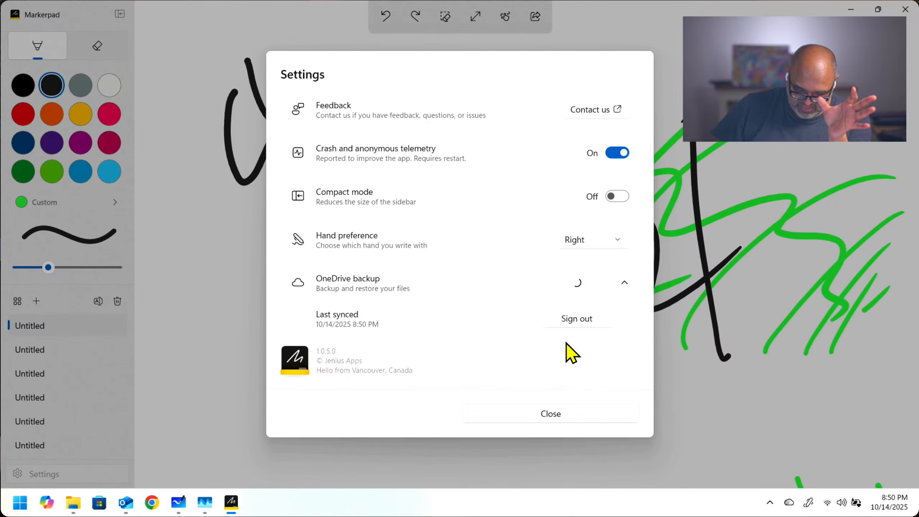
click(569, 413)
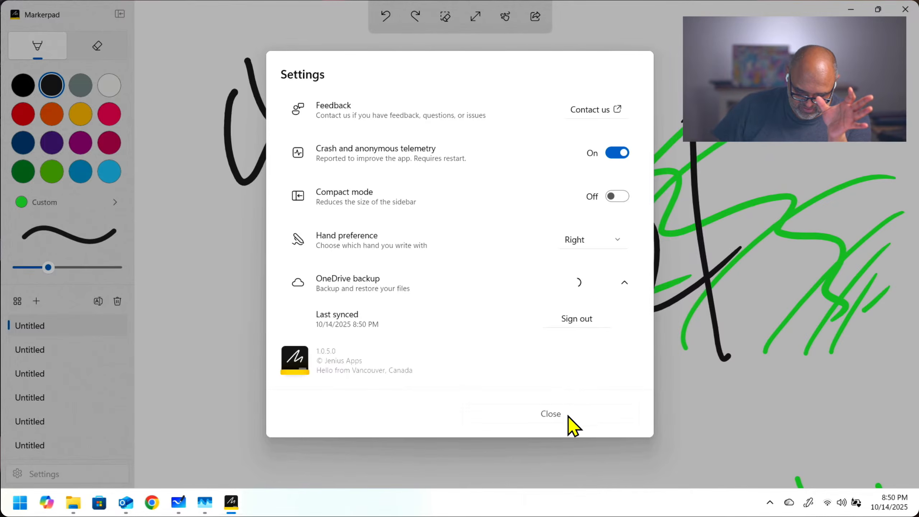
click(444, 286)
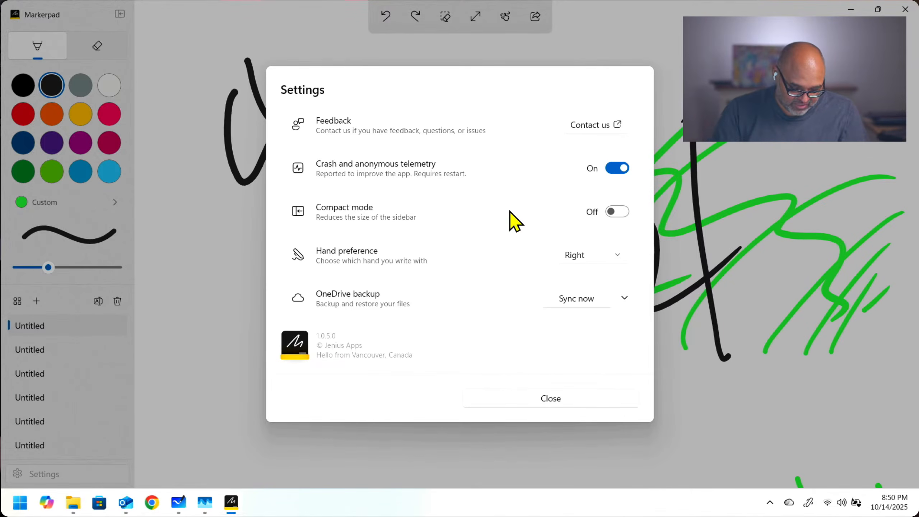
Step: Switch to File Explorer and open the inkFiles folder inside OneDrive's Apps > Markerpad folder
click(76, 502)
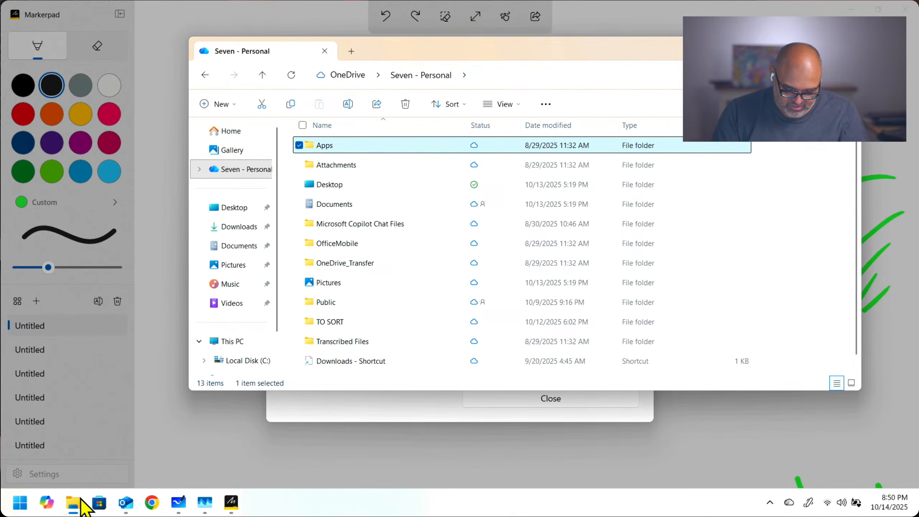
double_click(379, 146)
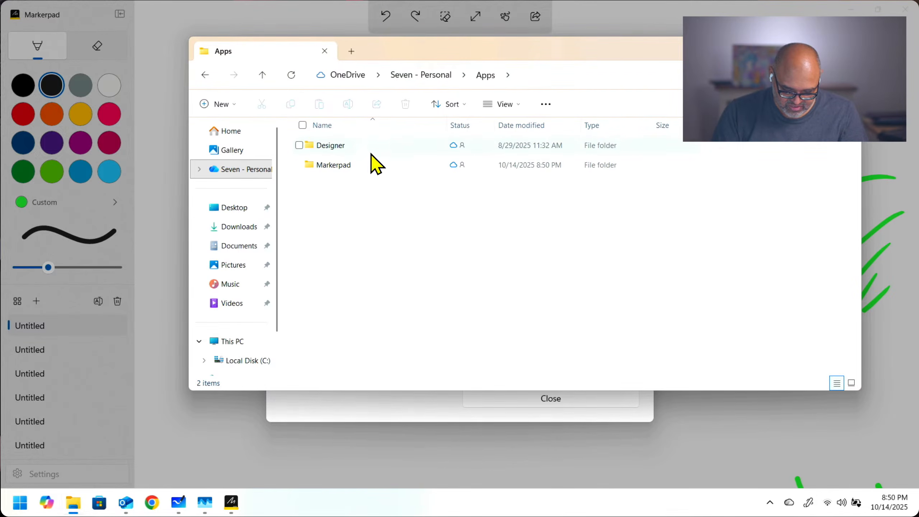
double_click(372, 165)
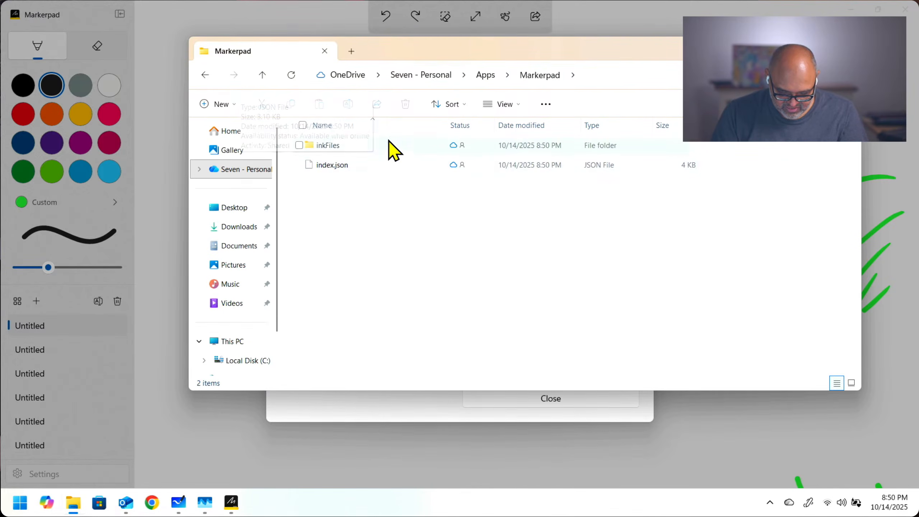
double_click(396, 146)
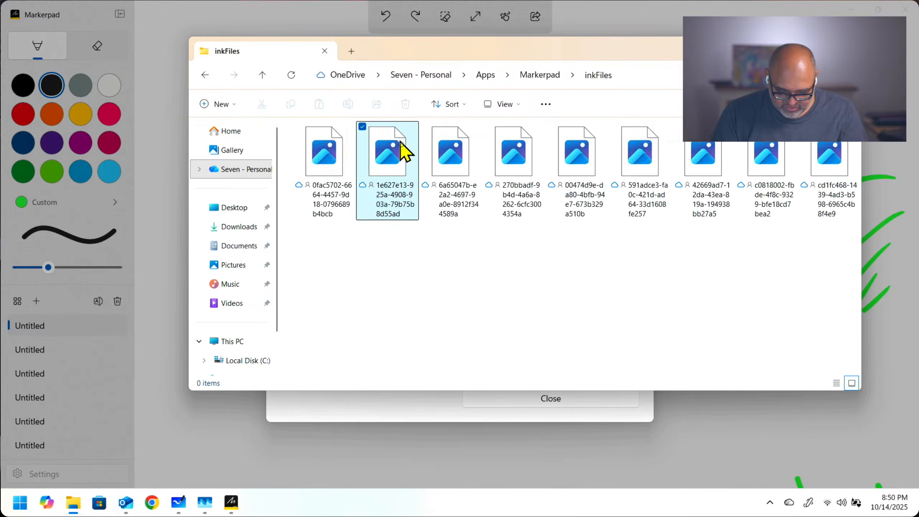
Step: Inspect the first backed-up ink files and preview the GIF starting with 1e627e13, closing the viewer when done
click(400, 141)
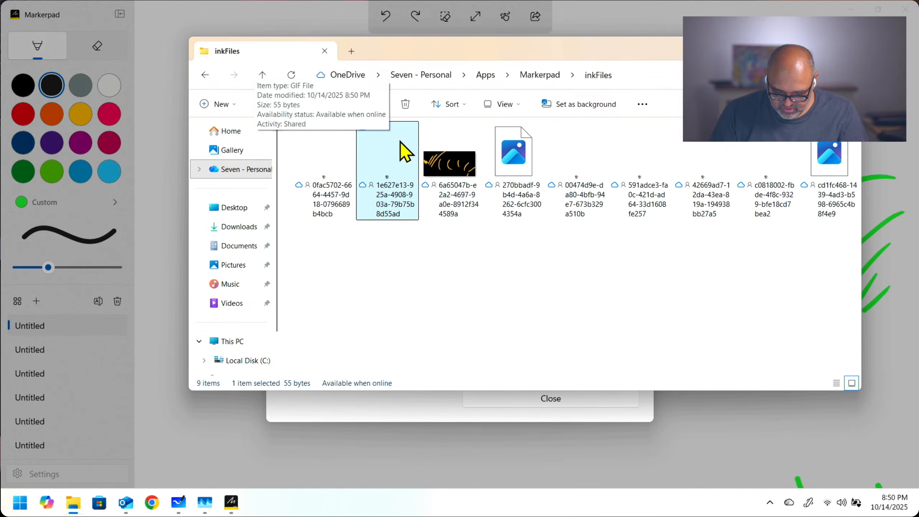
click(582, 262)
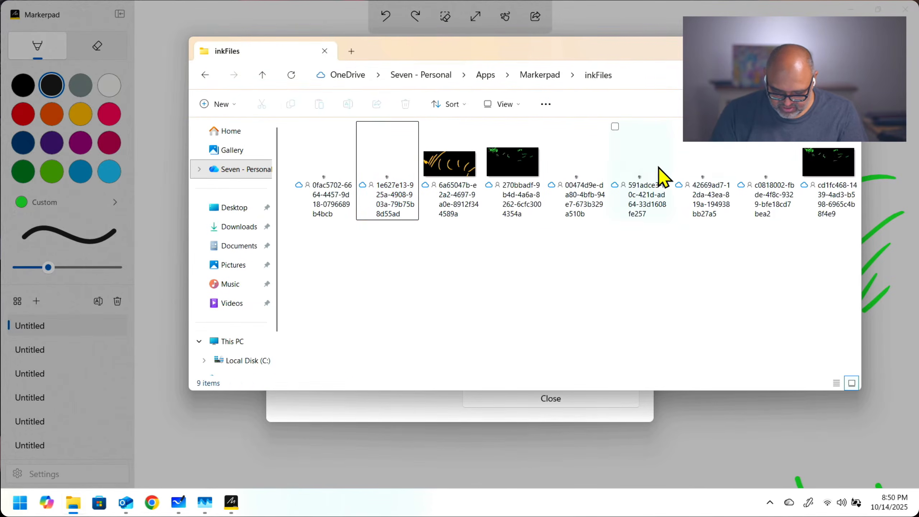
click(343, 178)
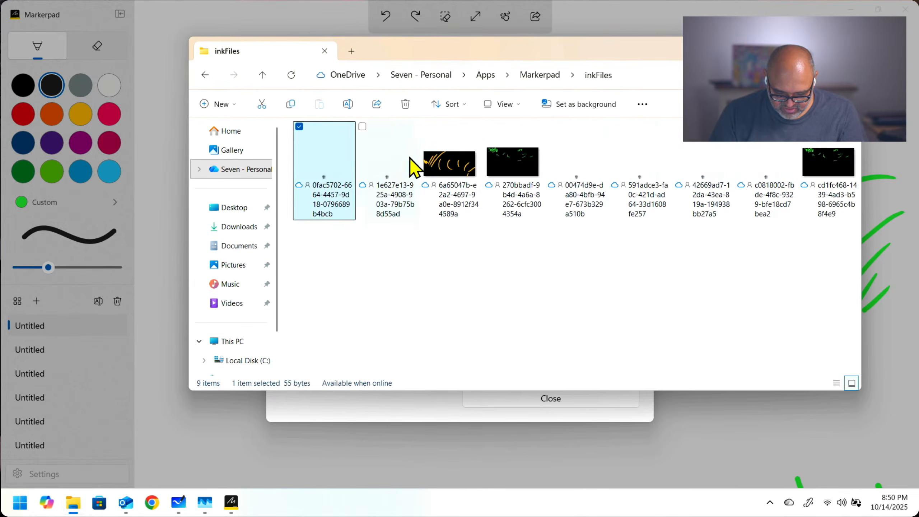
click(416, 165)
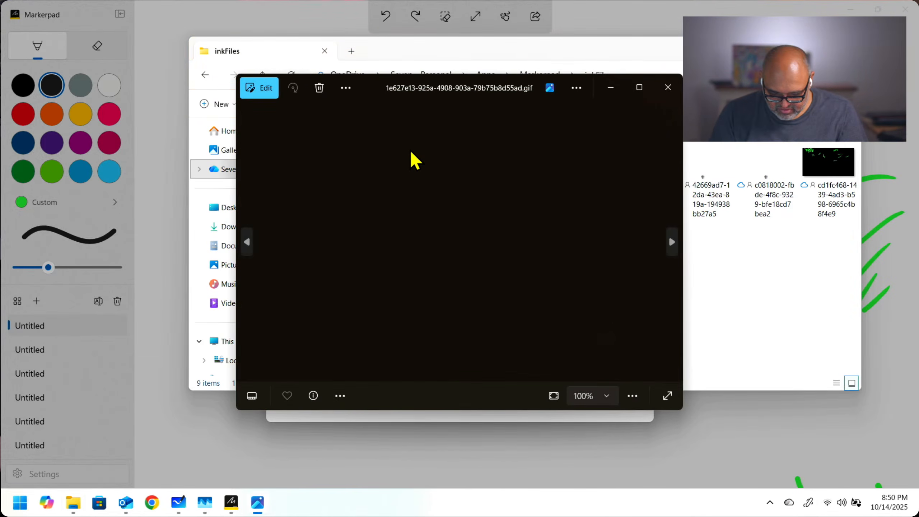
click(666, 88)
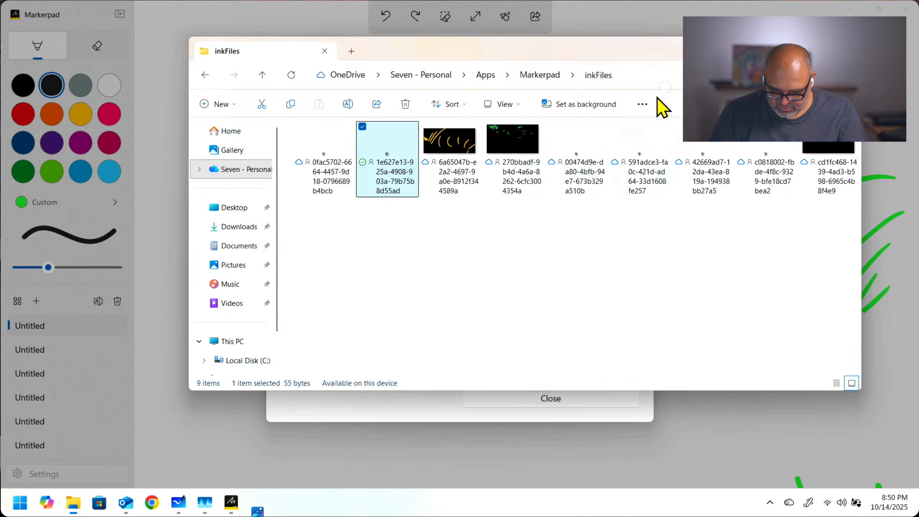
Step: Preview the ink GIFs starting with cd1fc468 and 42669ad7, closing each, and select the folder's first file
double_click(826, 149)
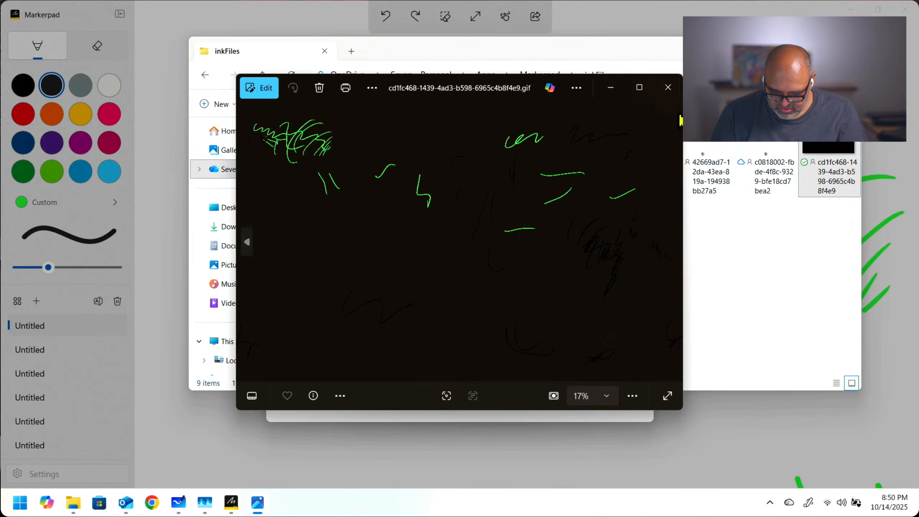
click(670, 88)
double_click(719, 143)
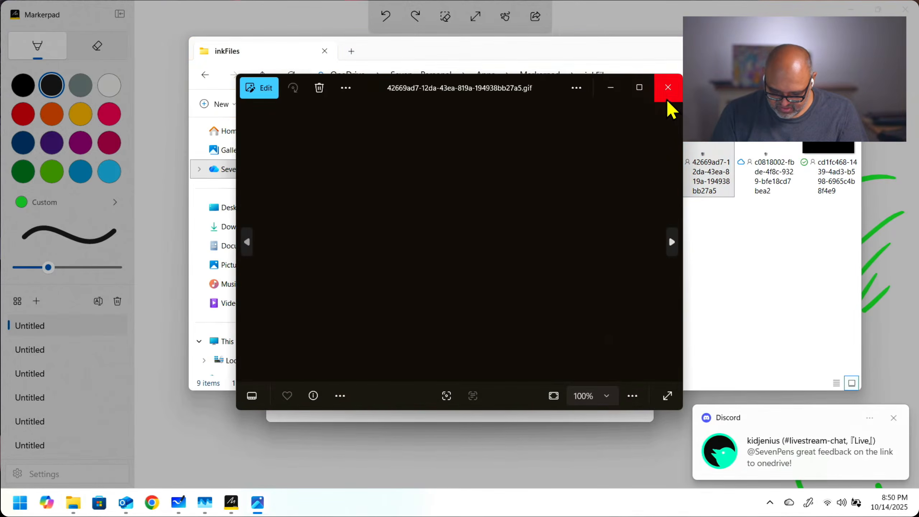
click(668, 88)
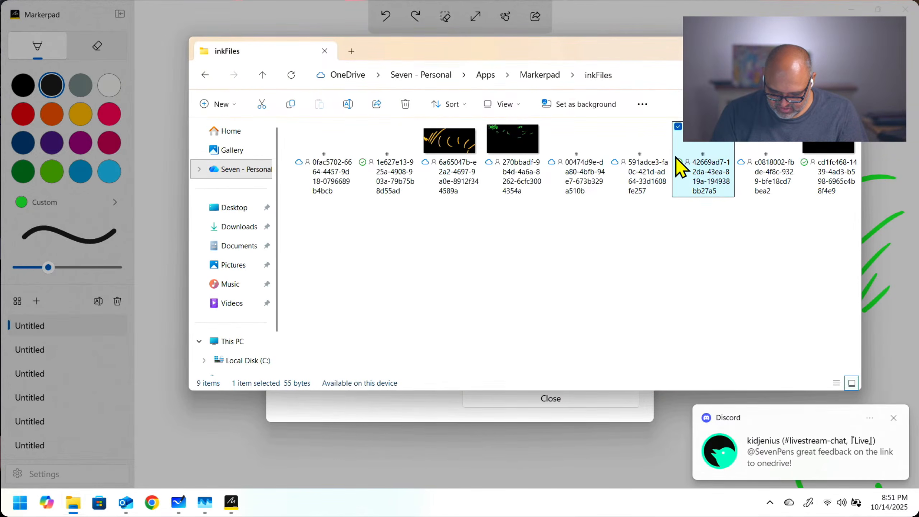
click(340, 166)
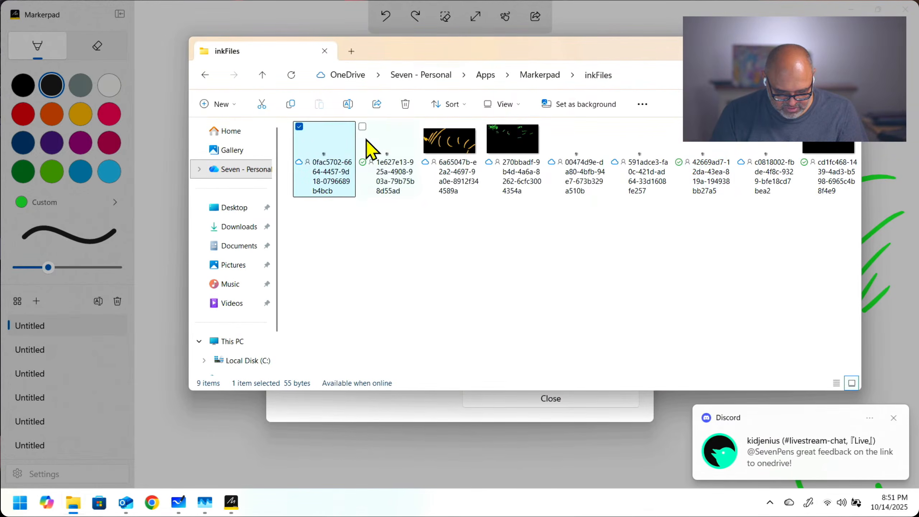
Step: Preview the ink GIFs starting with 0fac5702 and 6a65047b, browse back through the preceding images, and close the viewer
double_click(349, 164)
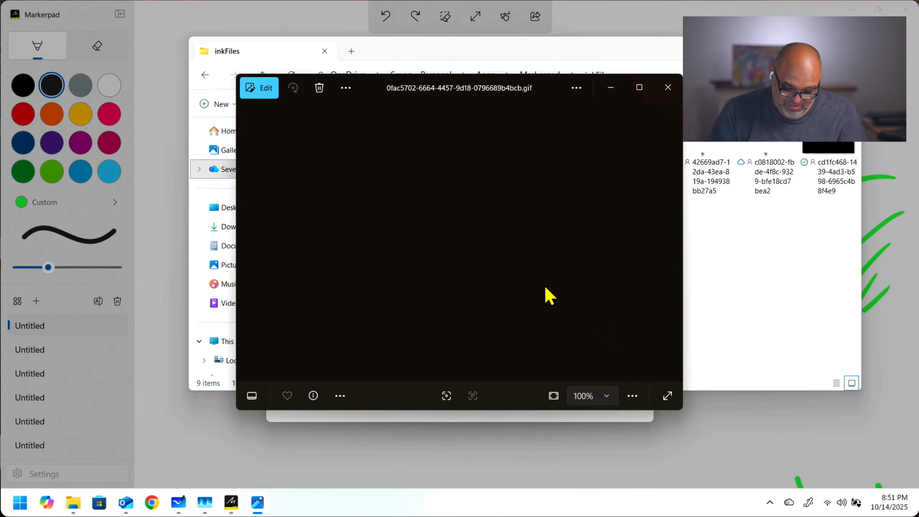
click(669, 87)
click(436, 145)
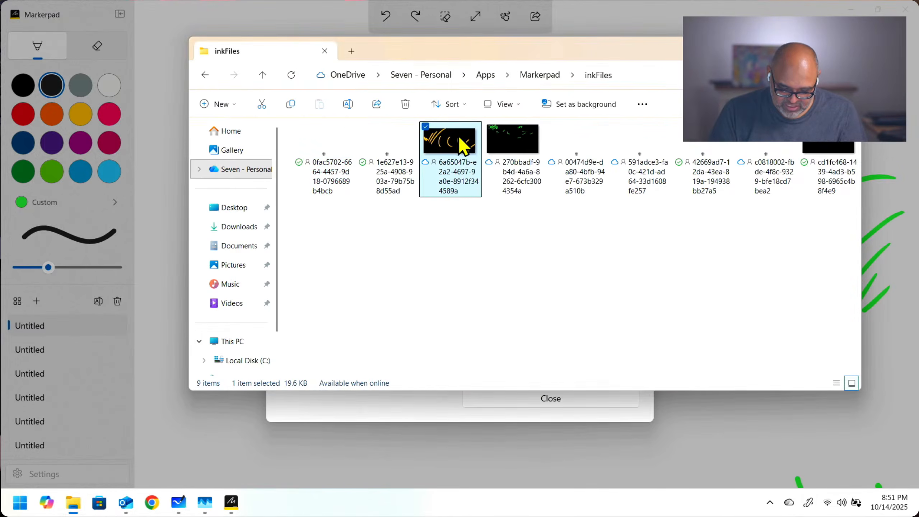
double_click(462, 144)
key(Left)
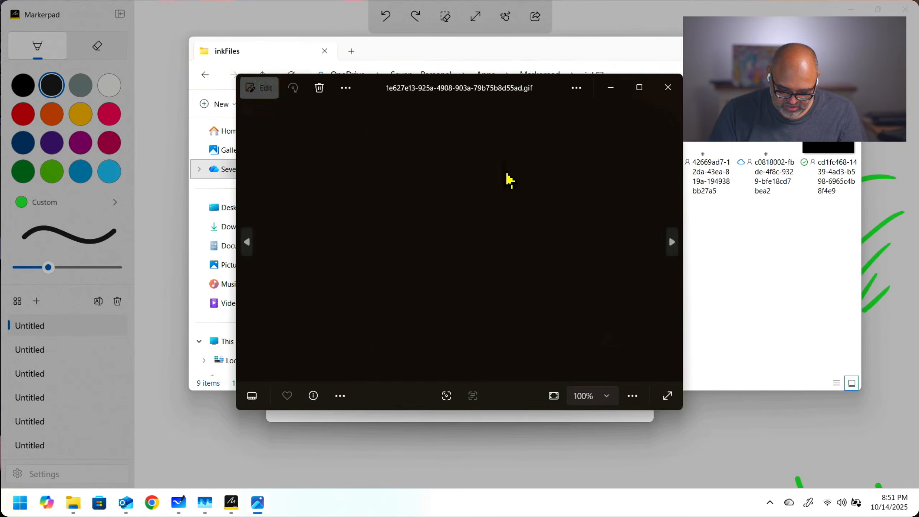
key(Left)
click(668, 87)
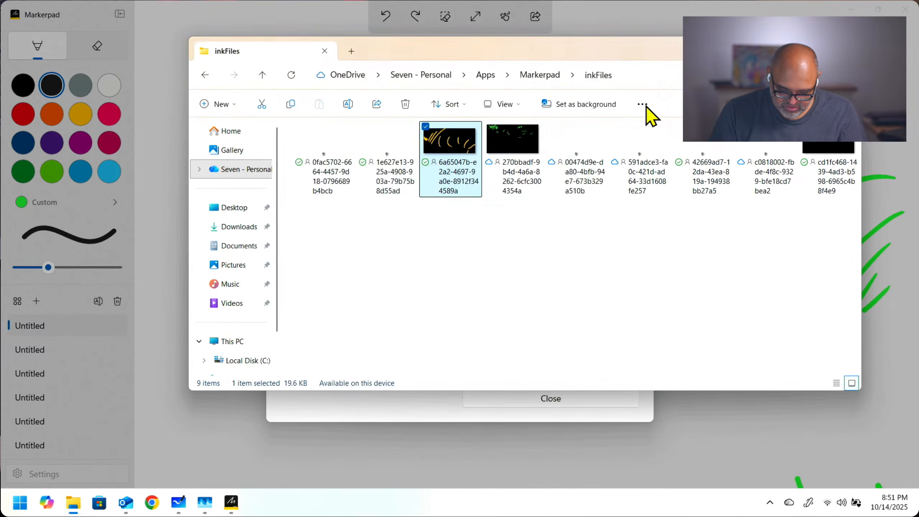
Step: Preview the ink GIFs starting with 270bbadf and 00474d9e, closing the viewer after each
double_click(522, 152)
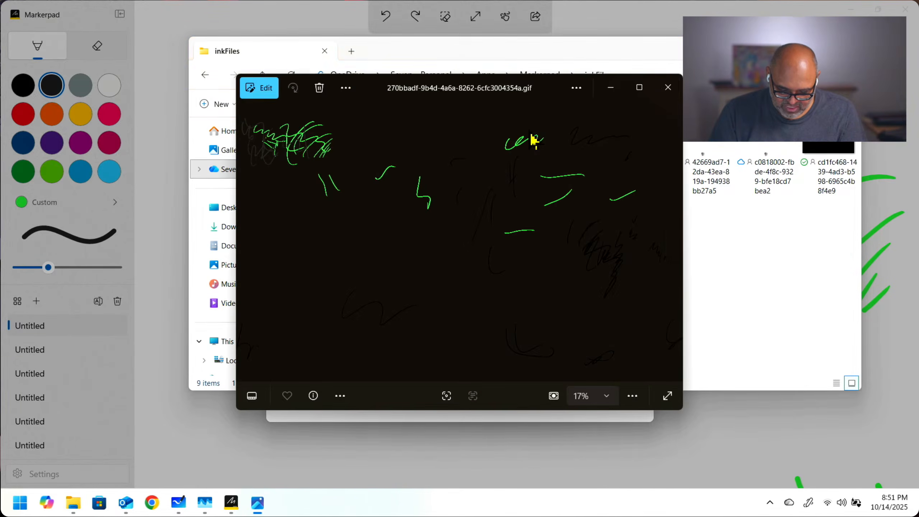
mouse_move(655, 98)
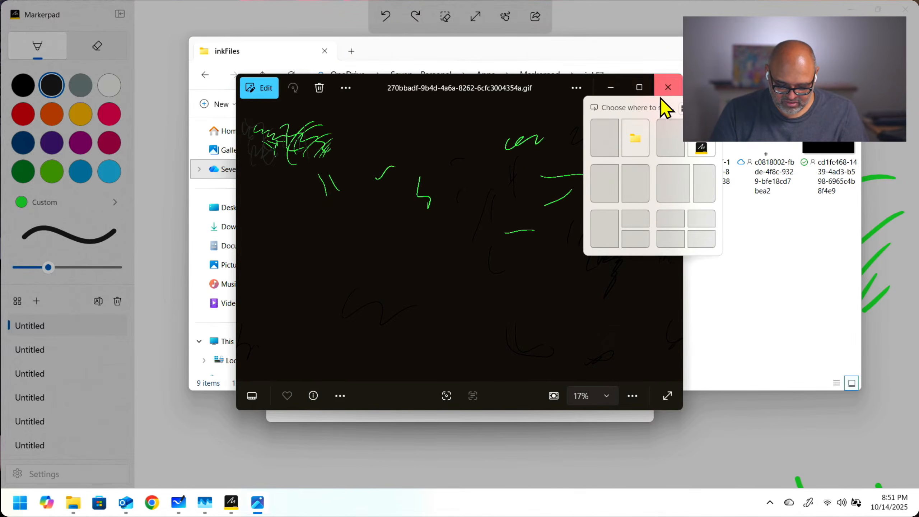
click(669, 90)
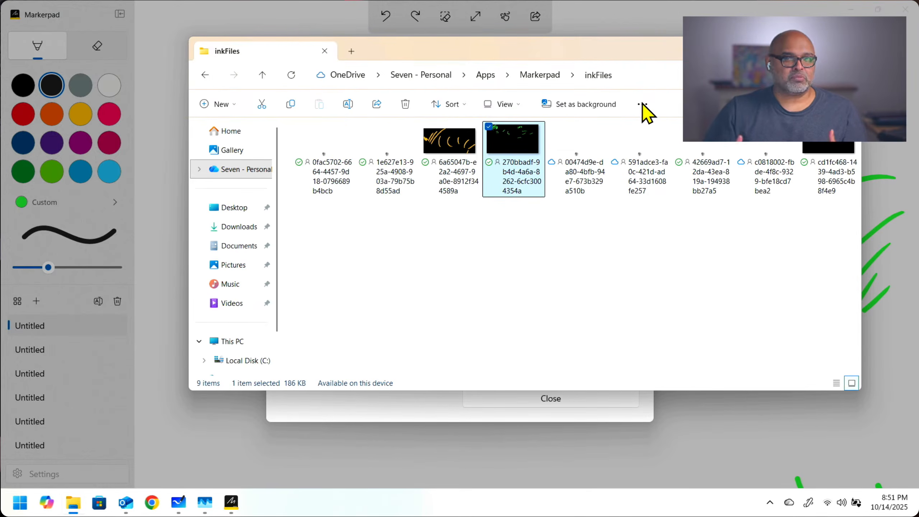
click(620, 224)
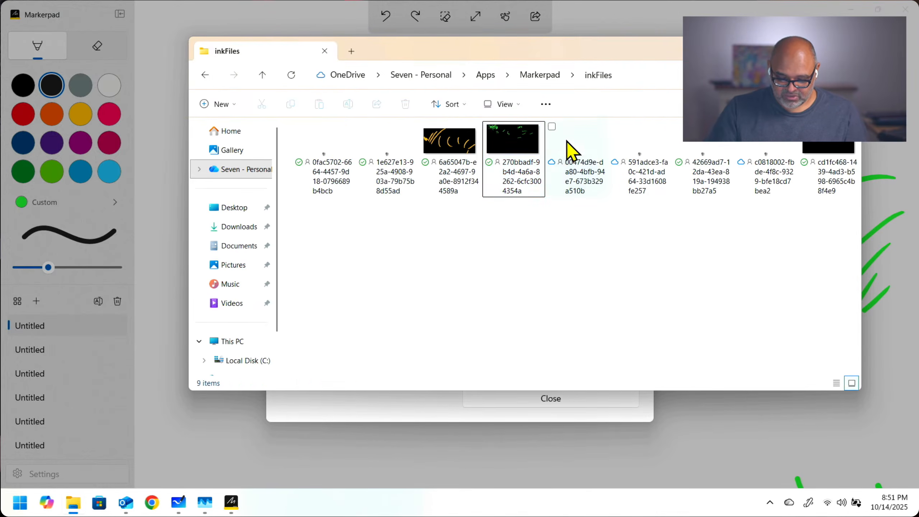
click(593, 135)
double_click(592, 136)
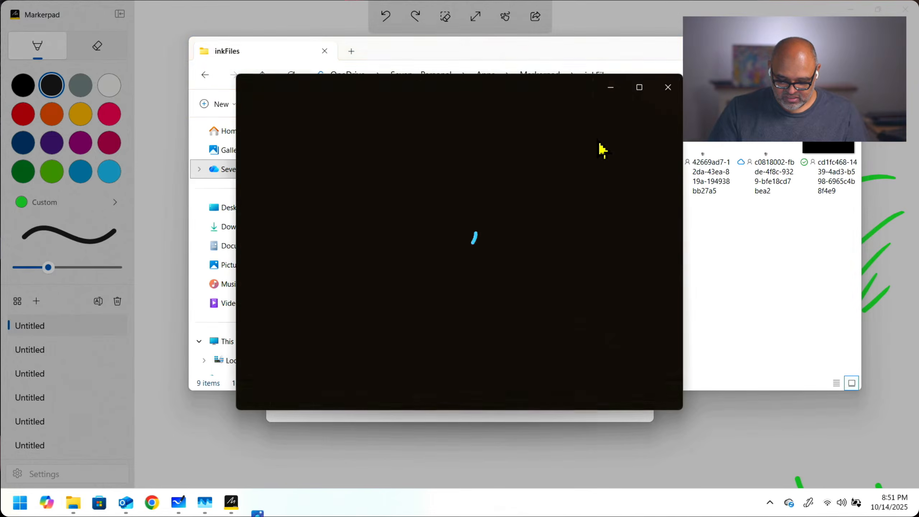
click(668, 87)
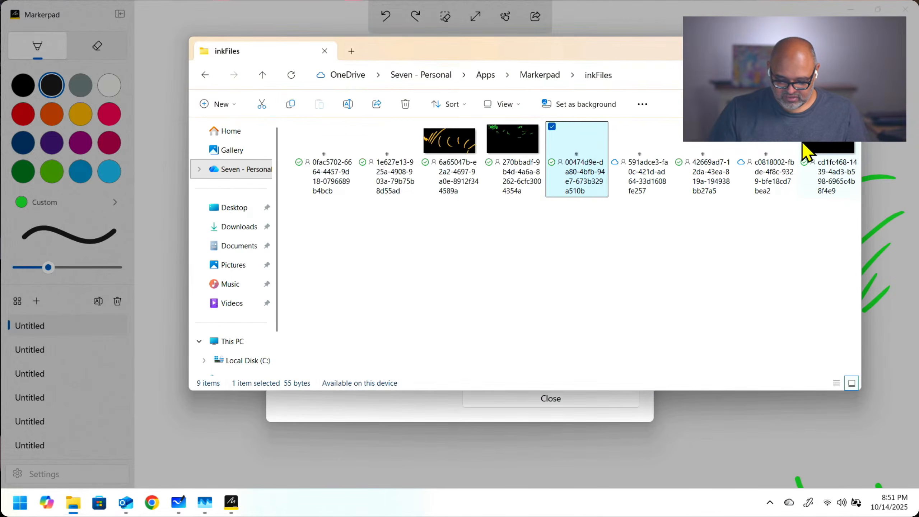
Step: Switch back to Markerpad, close the settings, and draw a large looping black scribble on a new canvas
click(197, 424)
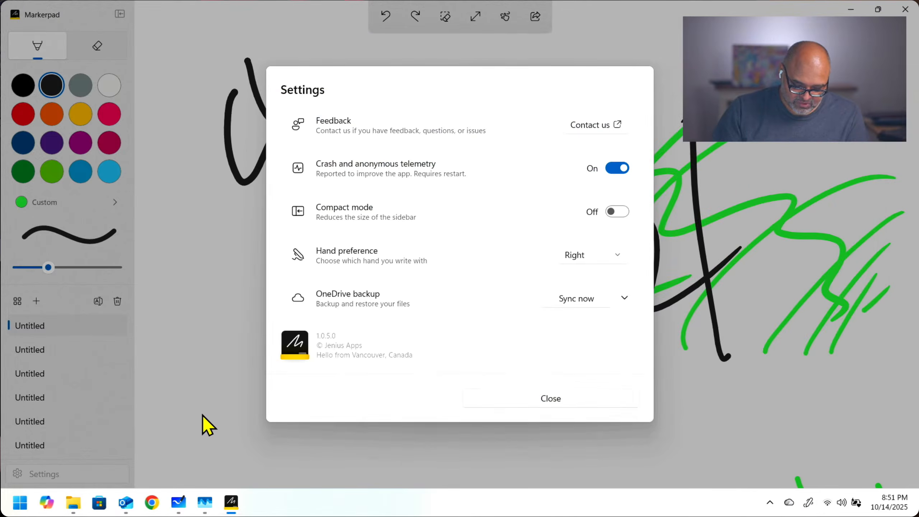
click(552, 401)
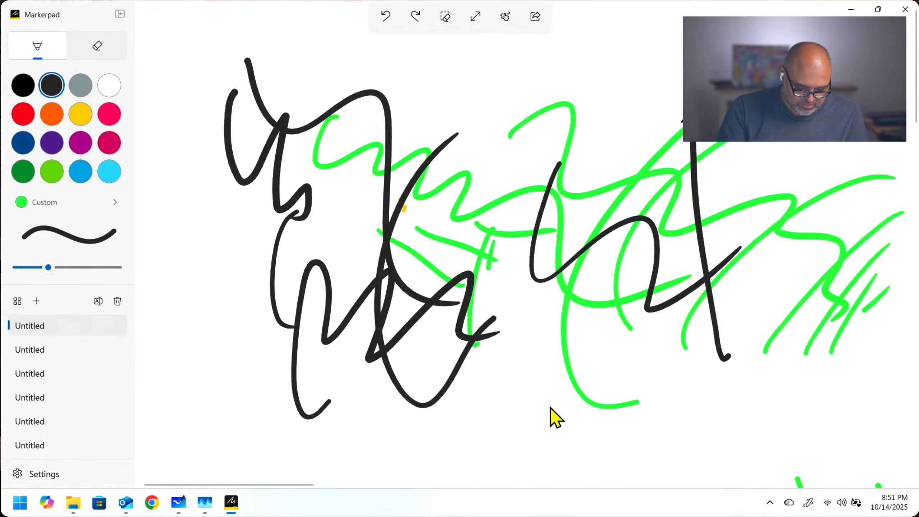
click(44, 300)
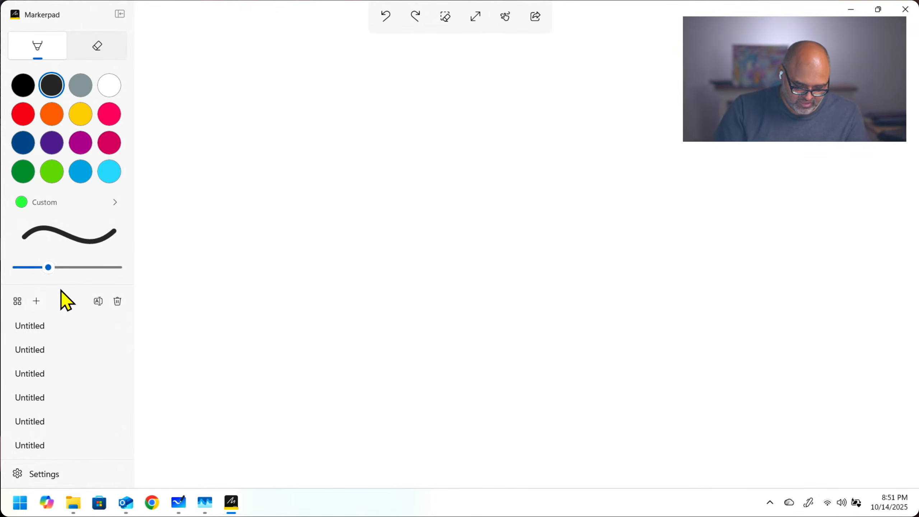
click(27, 87)
mouse_move(308, 93)
mouse_down()
mouse_move(278, 137)
mouse_move(651, 389)
mouse_move(752, 271)
mouse_move(804, 276)
mouse_move(797, 214)
mouse_move(804, 234)
mouse_up()
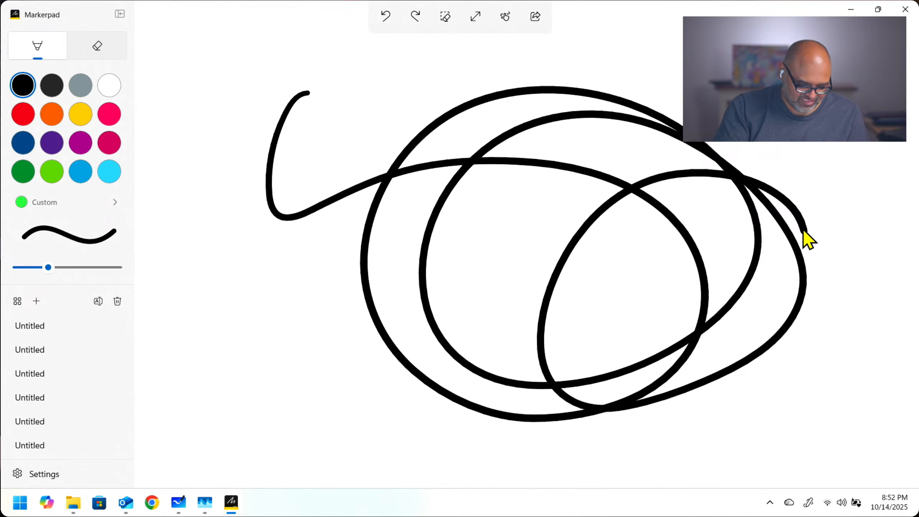
Step: Check the inkFiles folder in File Explorer, return to Markerpad, and run another OneDrive sync
click(79, 502)
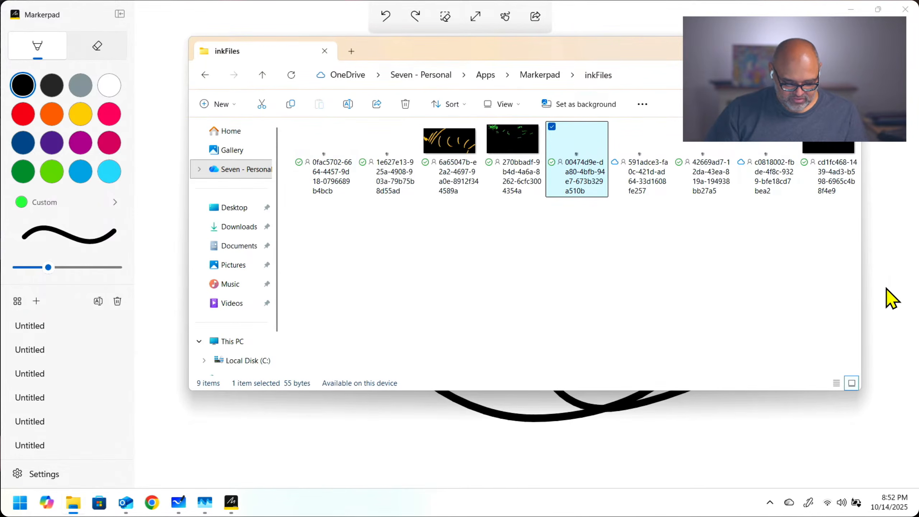
click(888, 279)
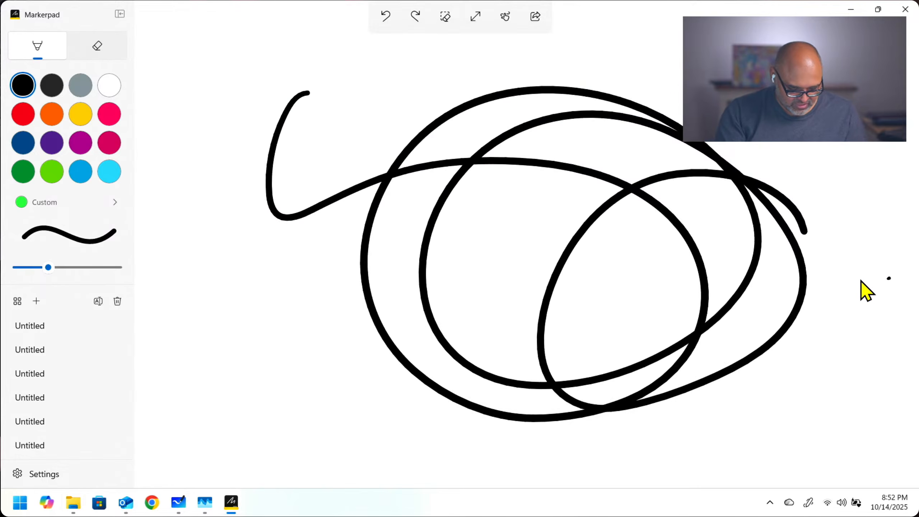
click(22, 473)
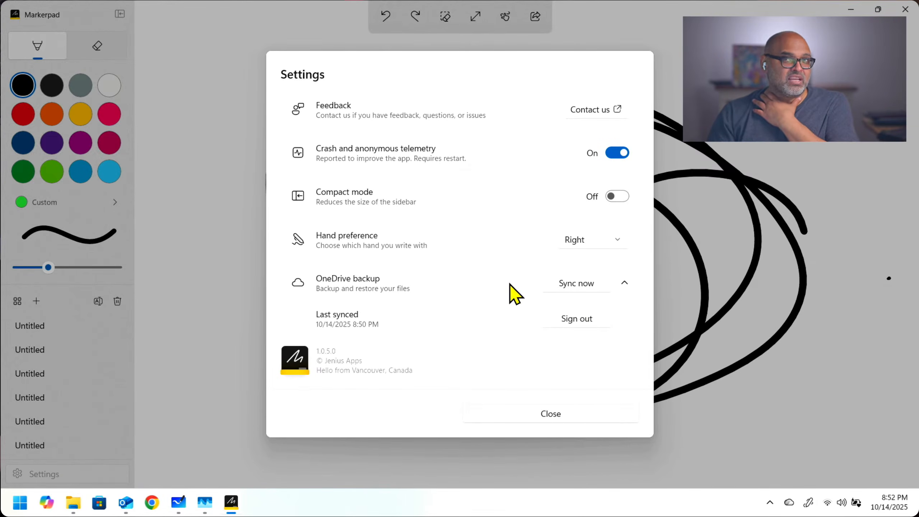
click(587, 285)
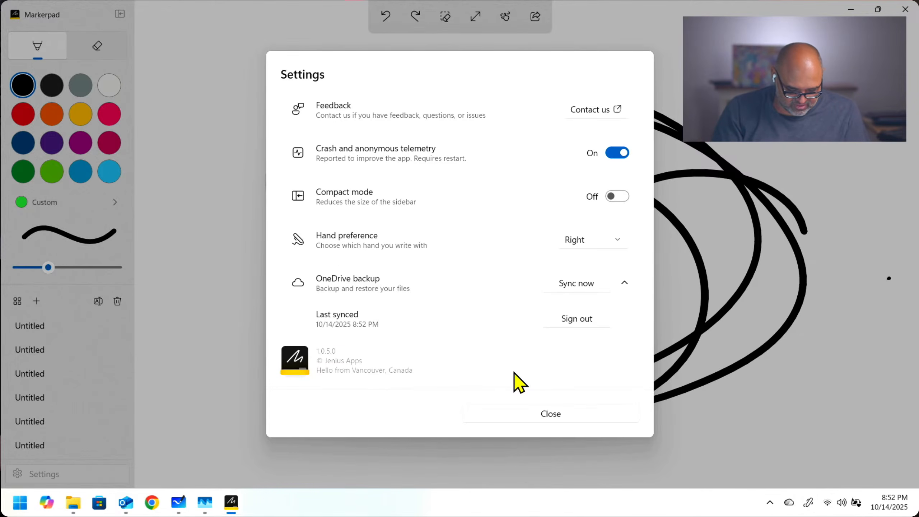
Step: Switch to File Explorer, inspect the synced files in inkFiles, and preview the GIF starting with 1e627e13, closing it when done
click(76, 502)
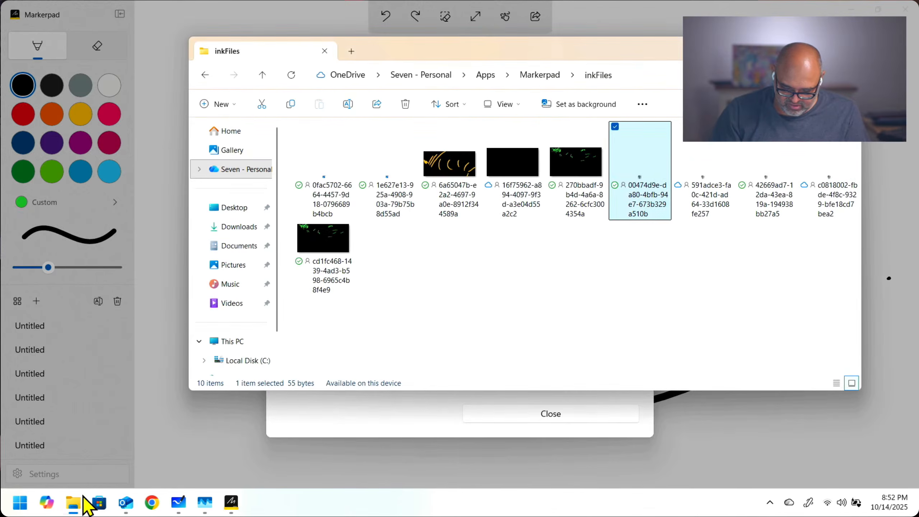
click(697, 285)
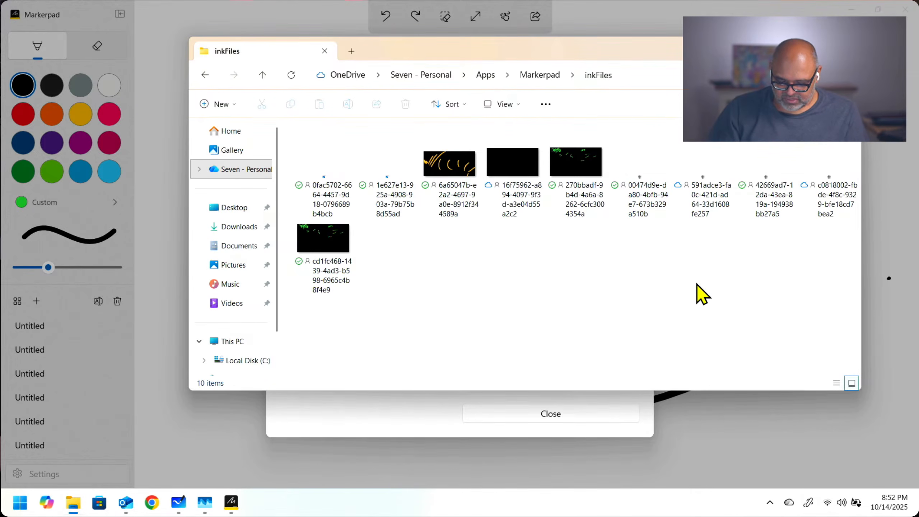
mouse_move(777, 175)
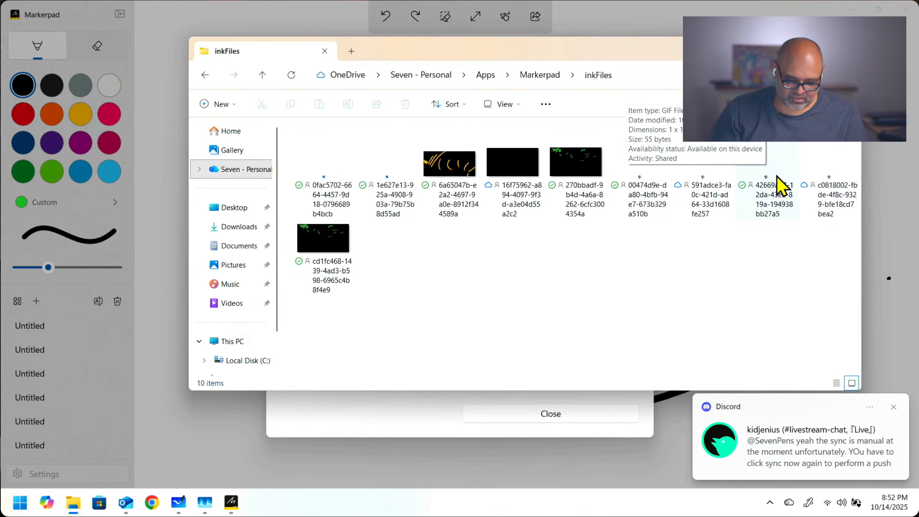
click(314, 166)
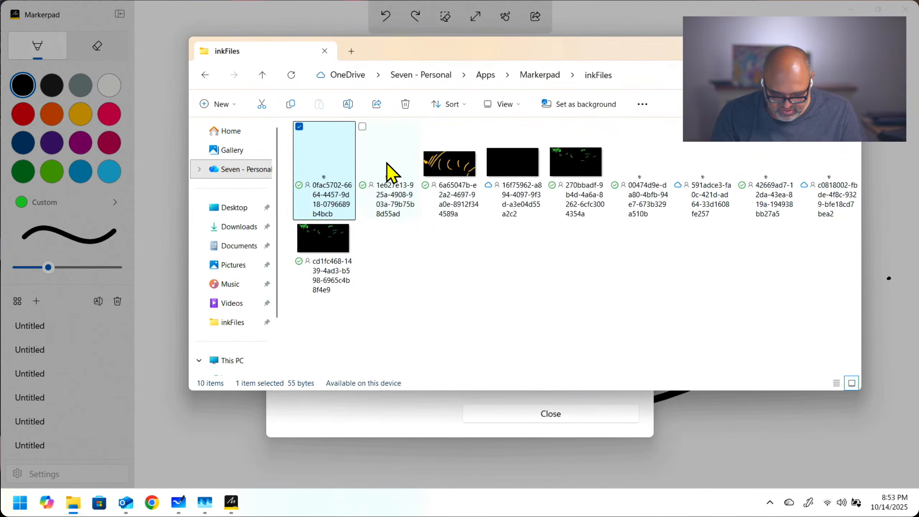
double_click(393, 173)
click(667, 87)
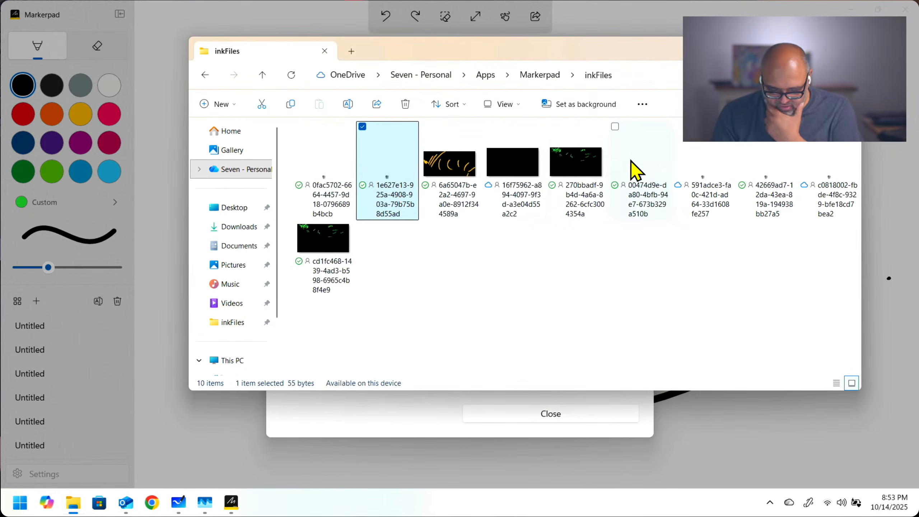
Step: Preview the ink GIFs starting with 00474d9e and c0818002, closing the viewer after each
double_click(636, 157)
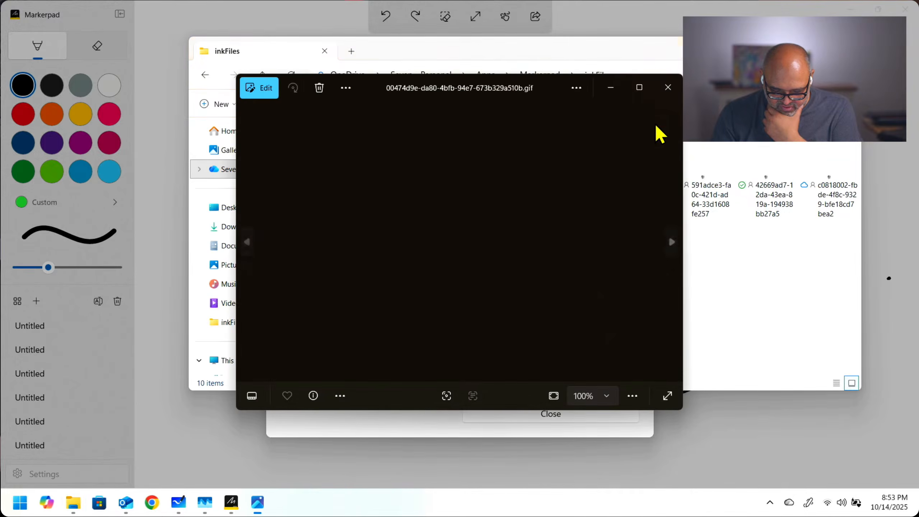
click(664, 89)
click(817, 166)
double_click(817, 166)
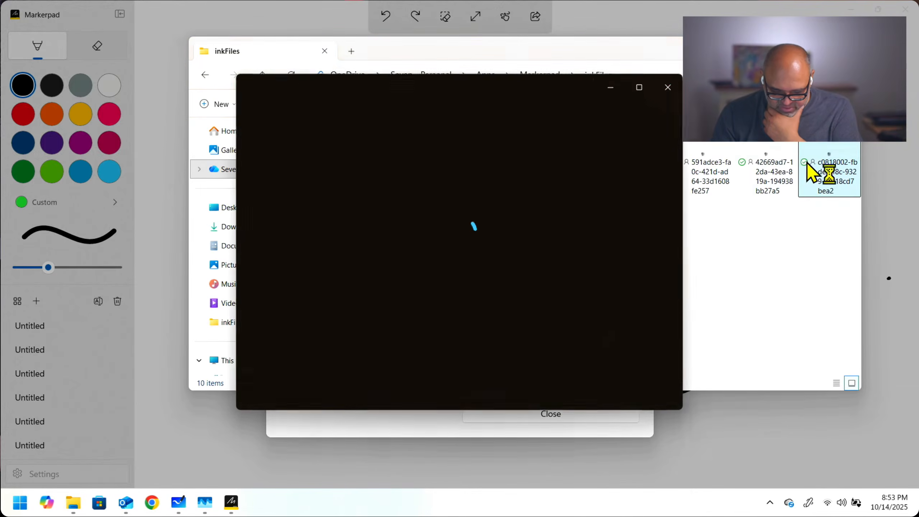
click(665, 89)
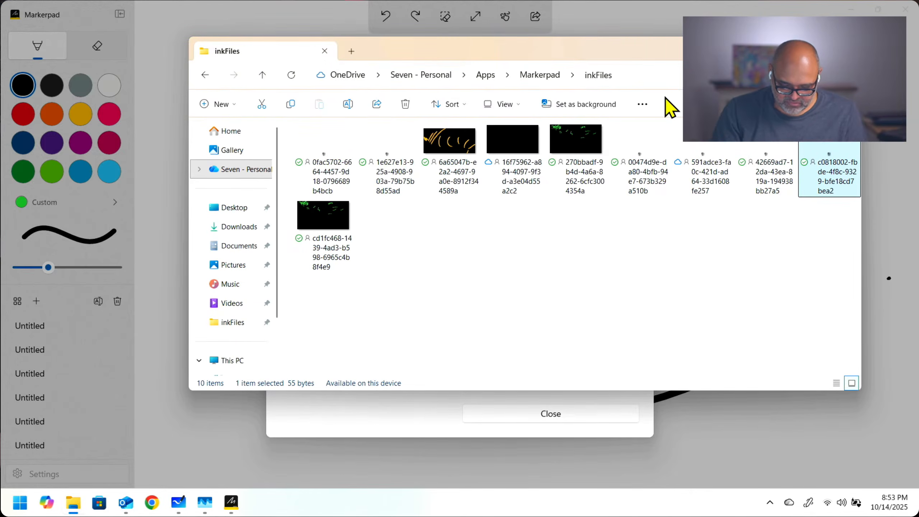
Step: View the contents of the parent Markerpad folder, return to the Markerpad app, and close its settings
click(541, 77)
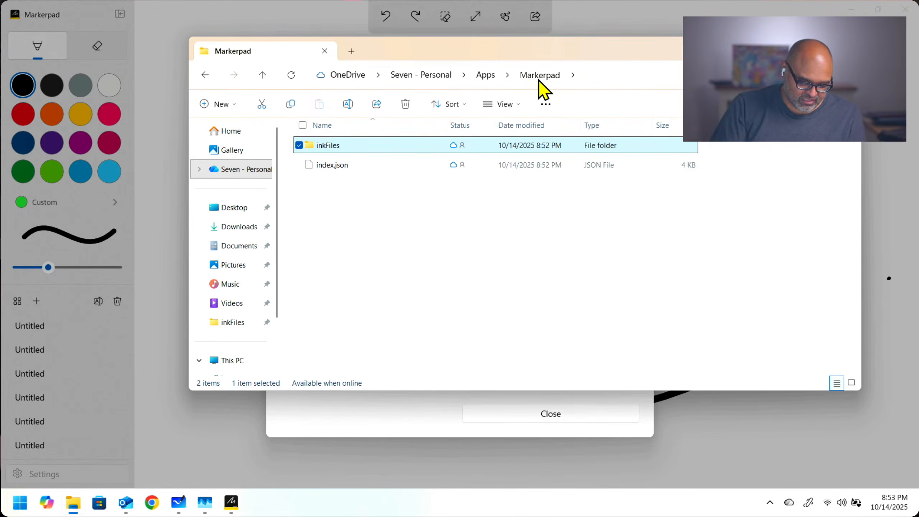
click(425, 255)
click(437, 430)
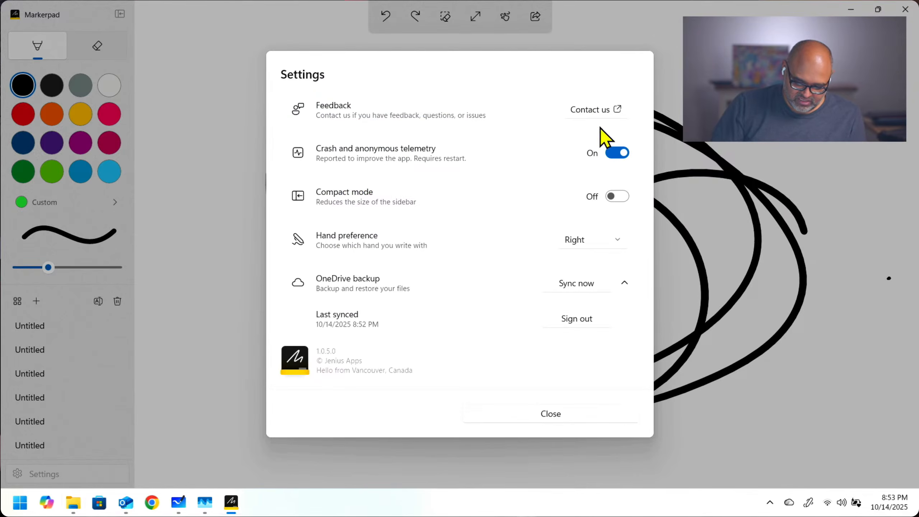
click(542, 416)
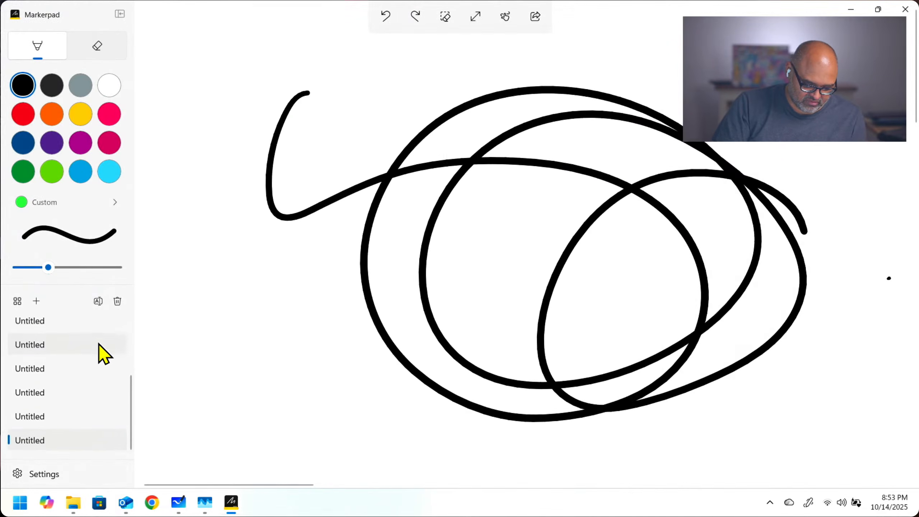
Step: Draw two groups of short vertical pen strokes on either side of the looping circles
scroll(100, 351, up, 3)
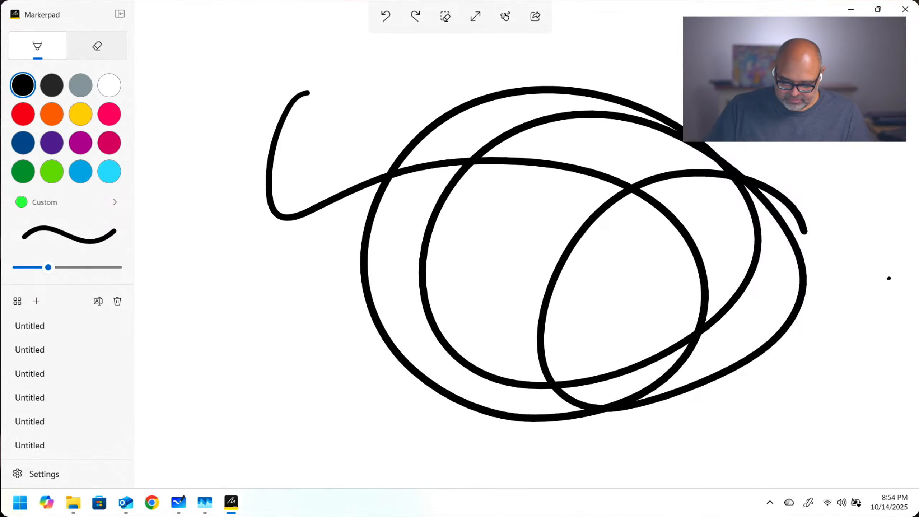
mouse_move(767, 201)
mouse_down()
mouse_move(783, 158)
mouse_move(781, 193)
mouse_up()
mouse_move(797, 196)
mouse_down()
mouse_move(795, 143)
mouse_move(836, 210)
mouse_up()
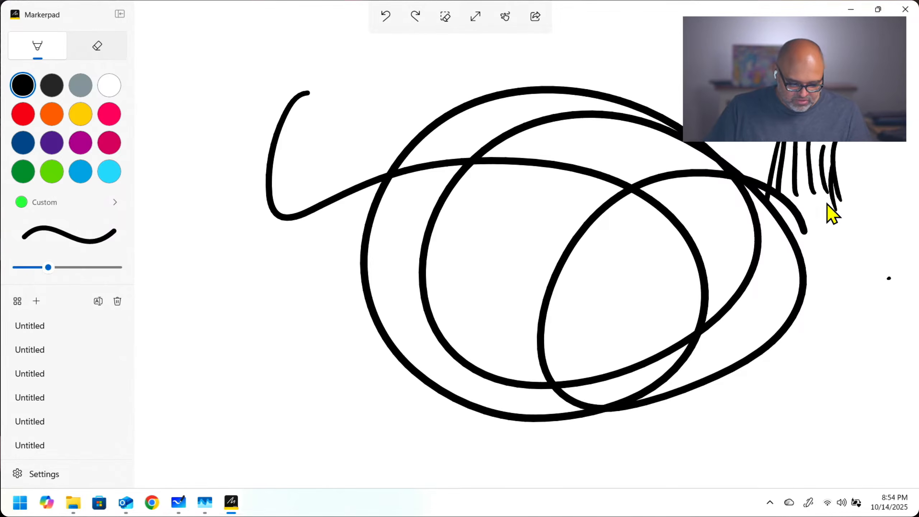
mouse_move(194, 98)
mouse_down()
mouse_move(200, 202)
mouse_move(213, 95)
mouse_up()
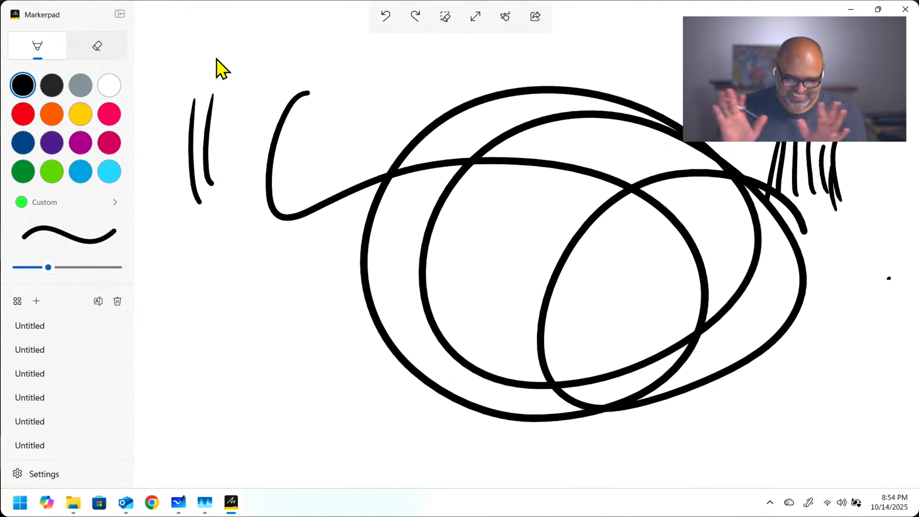
Step: Scribble over the looping circles with long overlapping zigzags and short hatch strokes in thick black ink
mouse_move(394, 123)
mouse_down()
mouse_move(276, 180)
mouse_move(511, 165)
mouse_move(277, 154)
mouse_move(385, 431)
mouse_move(406, 437)
mouse_move(537, 233)
mouse_move(534, 366)
mouse_up()
mouse_move(662, 129)
mouse_down()
mouse_move(720, 144)
mouse_move(771, 411)
mouse_move(702, 181)
mouse_move(345, 152)
mouse_move(686, 71)
mouse_move(172, 246)
mouse_move(659, 130)
mouse_move(489, 349)
mouse_move(240, 318)
mouse_move(201, 140)
mouse_move(325, 74)
mouse_move(370, 312)
mouse_move(545, 291)
mouse_up()
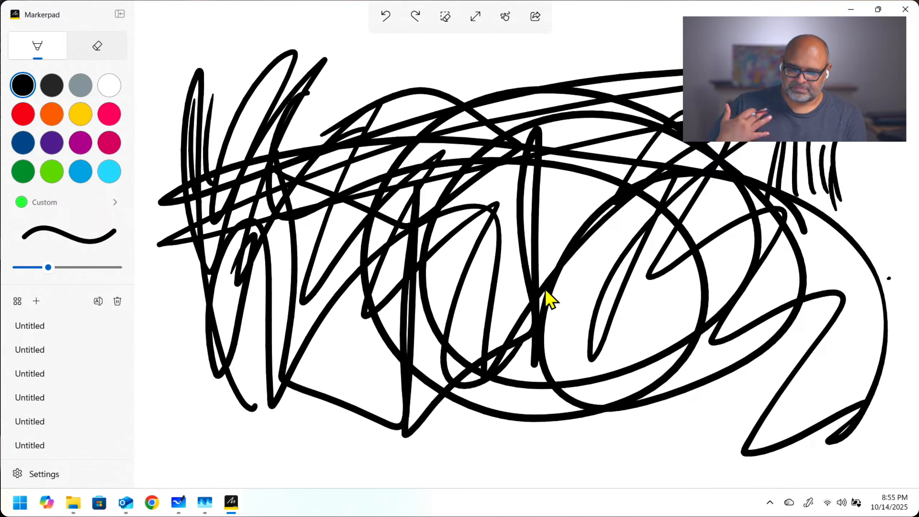
drag(329, 361, 463, 167)
drag(531, 316, 676, 163)
drag(660, 274, 780, 154)
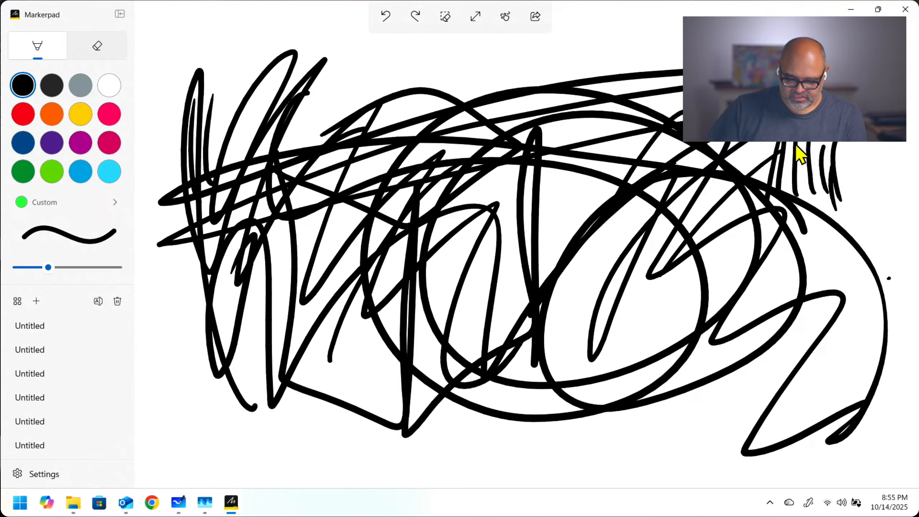
drag(769, 270, 839, 188)
drag(795, 330, 818, 307)
drag(763, 400, 789, 346)
drag(666, 423, 683, 348)
drag(608, 392, 633, 295)
drag(592, 351, 610, 282)
drag(586, 319, 607, 263)
drag(585, 310, 601, 267)
mouse_move(576, 266)
mouse_down()
mouse_move(580, 229)
mouse_move(411, 405)
mouse_move(478, 343)
mouse_move(636, 294)
mouse_move(594, 282)
mouse_up()
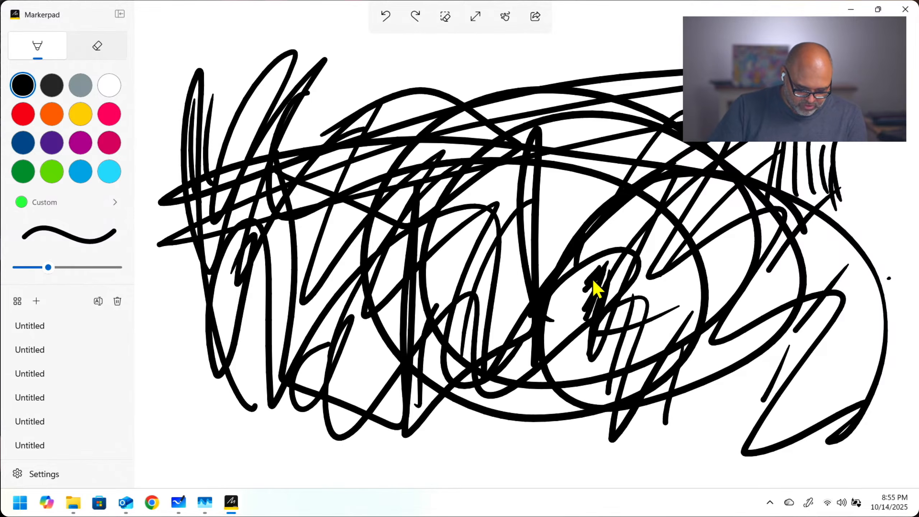
Step: Switch to Microsoft Whiteboard and handwrite a short test word and "The seven pen" beside the square with the black pen
click(183, 505)
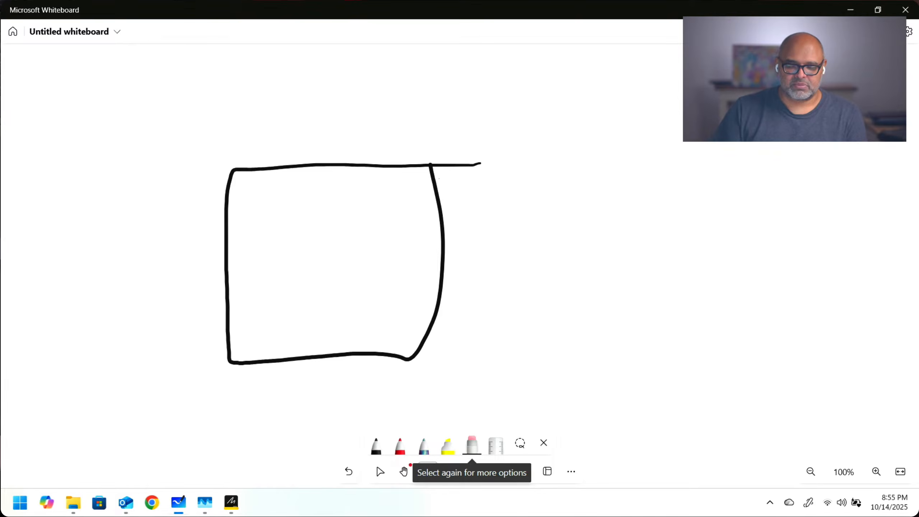
click(378, 446)
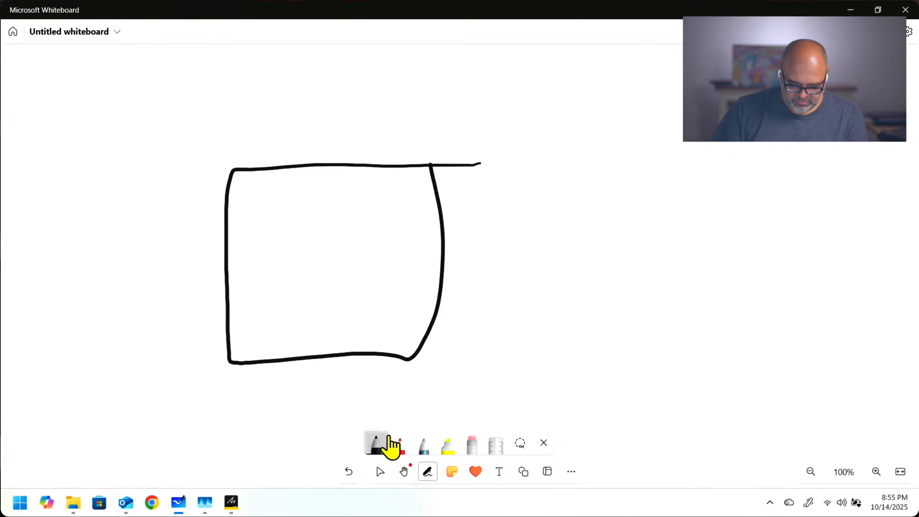
mouse_move(489, 285)
mouse_down()
mouse_move(525, 249)
mouse_move(525, 310)
mouse_up()
drag(572, 254, 568, 288)
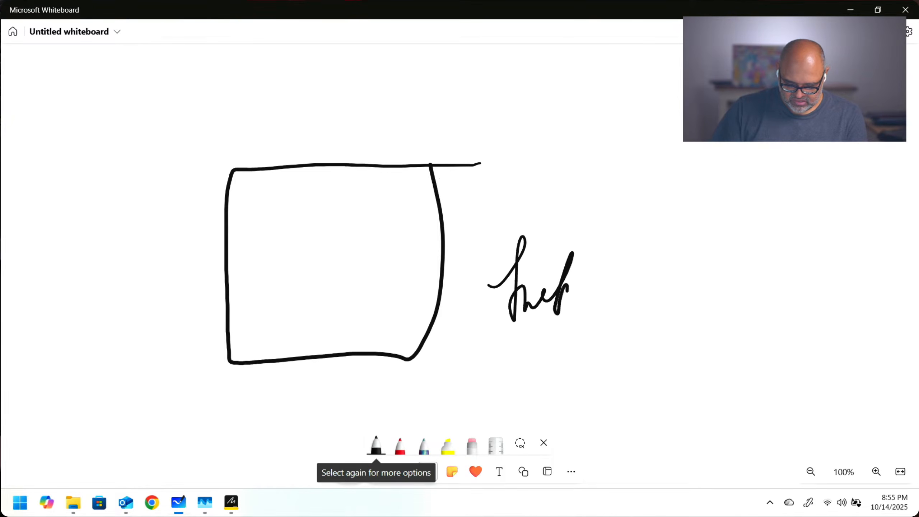
mouse_move(583, 197)
mouse_down()
mouse_move(649, 177)
mouse_move(614, 250)
mouse_up()
mouse_move(661, 176)
mouse_down()
mouse_move(640, 241)
mouse_move(693, 217)
mouse_up()
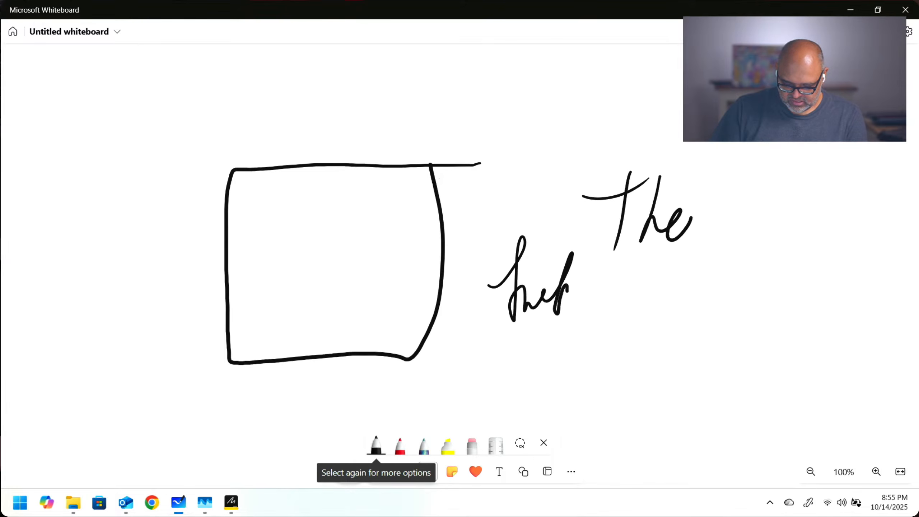
drag(763, 223, 790, 212)
mouse_move(805, 196)
mouse_down()
mouse_move(799, 248)
mouse_move(843, 214)
mouse_move(891, 201)
mouse_up()
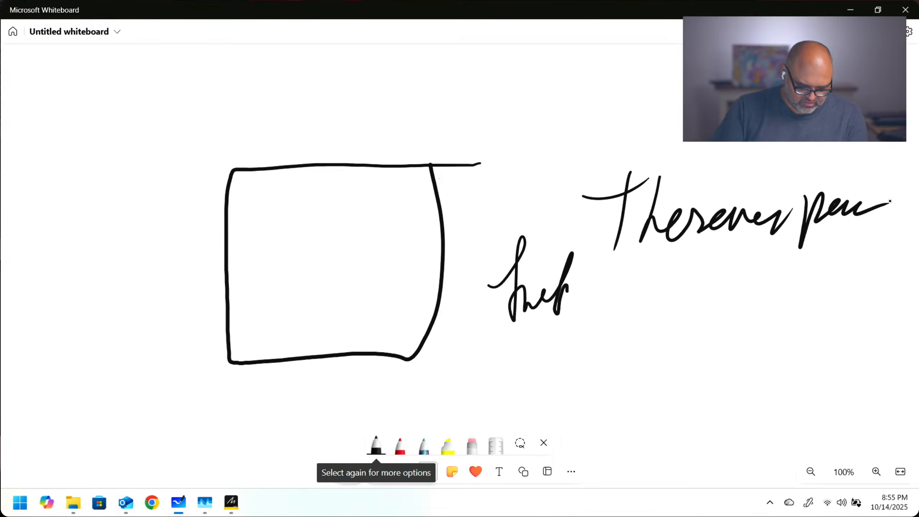
Step: Switch to Markerpad, create a new blank canvas and handwrite "The Seven P" in thick black strokes
click(231, 502)
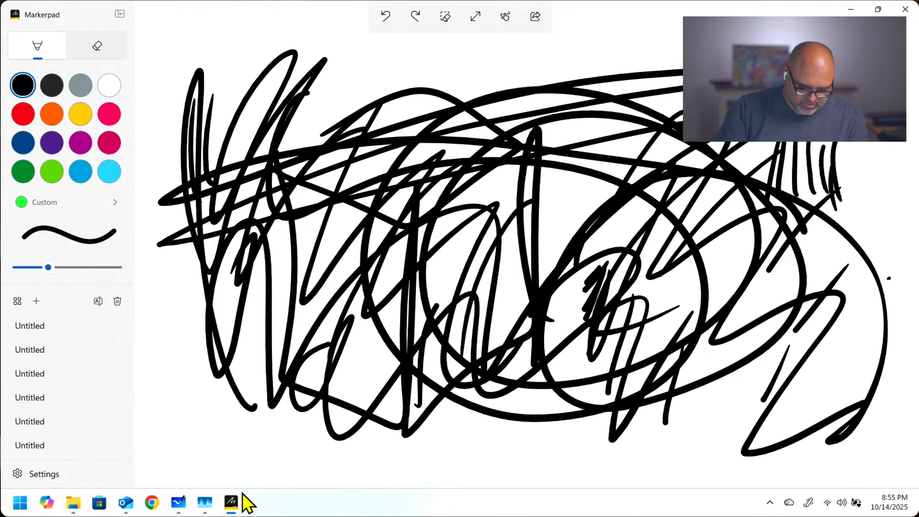
click(37, 301)
mouse_move(336, 229)
mouse_down()
mouse_move(393, 275)
mouse_move(458, 263)
mouse_up()
drag(484, 278, 528, 196)
drag(541, 268, 660, 250)
drag(684, 214, 706, 239)
Step: Reduce the pen thickness and handwrite "the seven p" in thin strokes above the thick lettering
drag(48, 267, 31, 261)
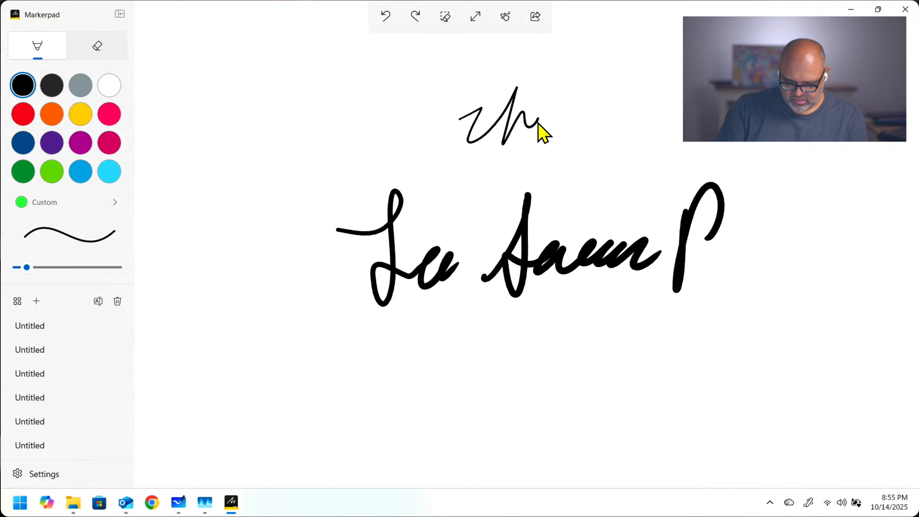
mouse_move(538, 125)
mouse_down()
mouse_move(579, 141)
mouse_move(636, 130)
mouse_up()
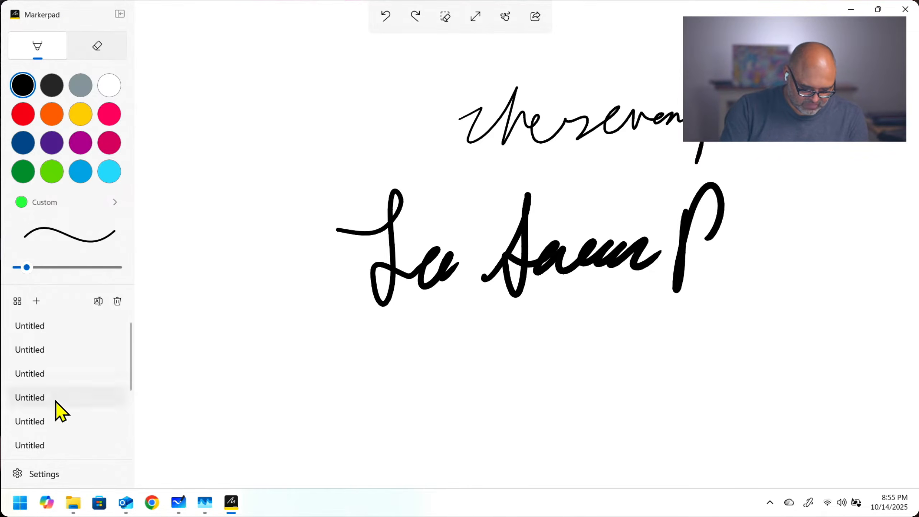
Step: Switch to Microsoft Whiteboard and add cursive "the seven" and "the" samples around the existing handwriting beside the square
click(180, 501)
mouse_move(499, 360)
mouse_down()
mouse_move(534, 381)
mouse_move(603, 357)
mouse_up()
drag(685, 348, 739, 350)
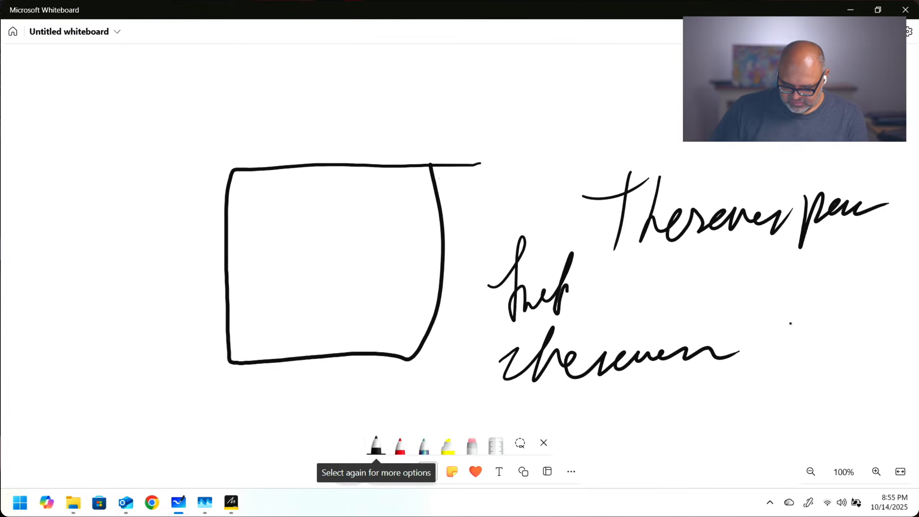
mouse_move(605, 313)
mouse_down()
mouse_move(651, 279)
mouse_move(698, 311)
mouse_move(745, 301)
mouse_up()
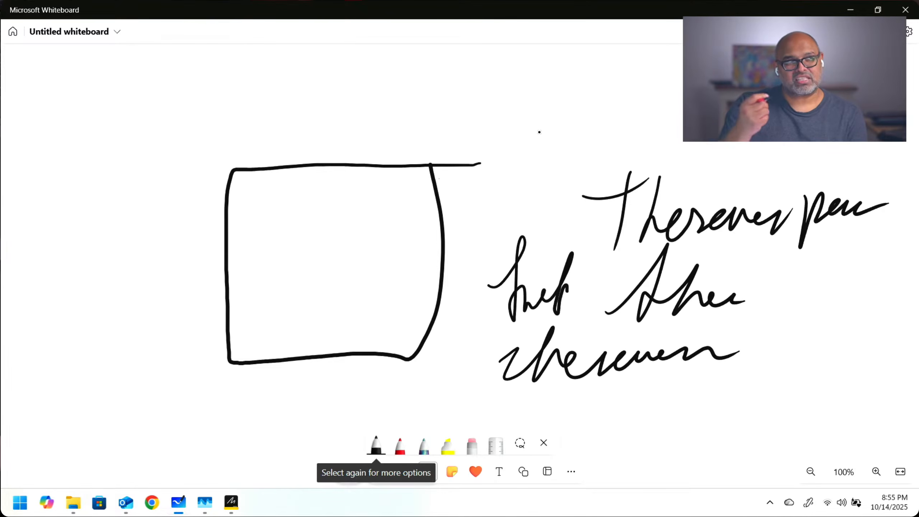
mouse_move(531, 150)
mouse_down()
mouse_move(579, 66)
mouse_move(595, 135)
mouse_move(618, 164)
mouse_move(700, 143)
mouse_up()
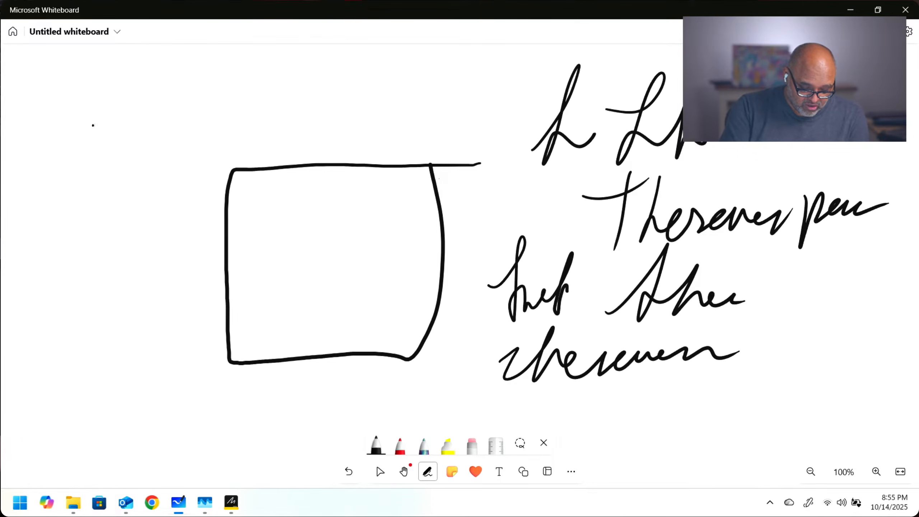
Step: Handwrite "The Seven Pen" in large letters above the square
drag(60, 135, 120, 175)
drag(118, 95, 177, 76)
drag(168, 57, 151, 163)
mouse_move(180, 85)
mouse_down()
mouse_move(219, 152)
mouse_move(258, 132)
mouse_up()
mouse_move(312, 65)
mouse_down()
mouse_move(330, 108)
mouse_move(354, 123)
mouse_move(400, 123)
mouse_up()
drag(426, 74, 433, 122)
drag(459, 119, 532, 117)
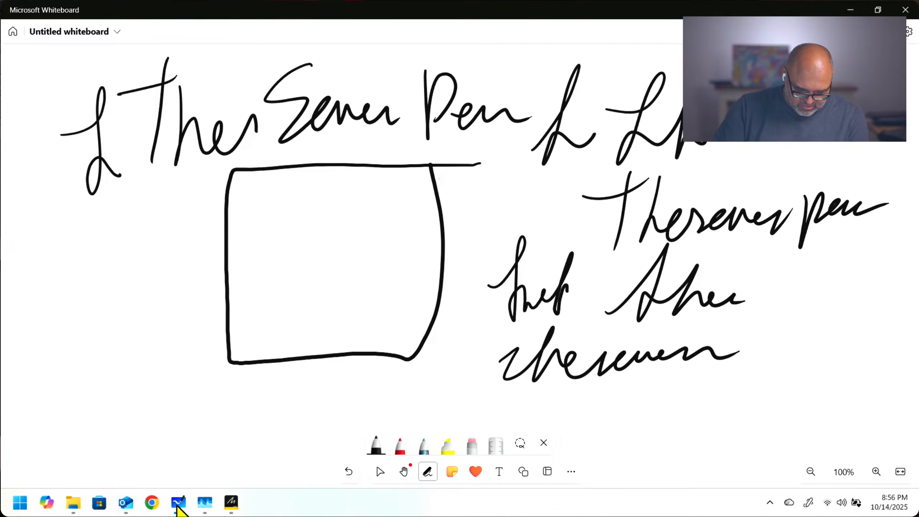
Step: Switch to Markerpad, handwrite "the seven pens" below the thick lettering and draw a box around "seven pens"
click(231, 502)
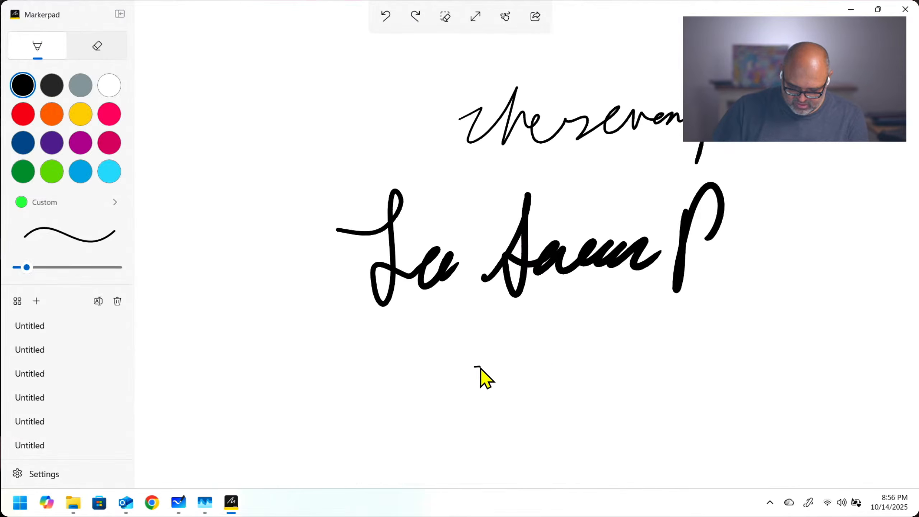
drag(480, 367, 507, 362)
drag(512, 330, 502, 408)
mouse_move(637, 362)
mouse_down()
mouse_move(620, 402)
mouse_move(722, 386)
mouse_up()
mouse_move(767, 364)
mouse_down()
mouse_move(814, 376)
mouse_move(856, 369)
mouse_move(824, 392)
mouse_up()
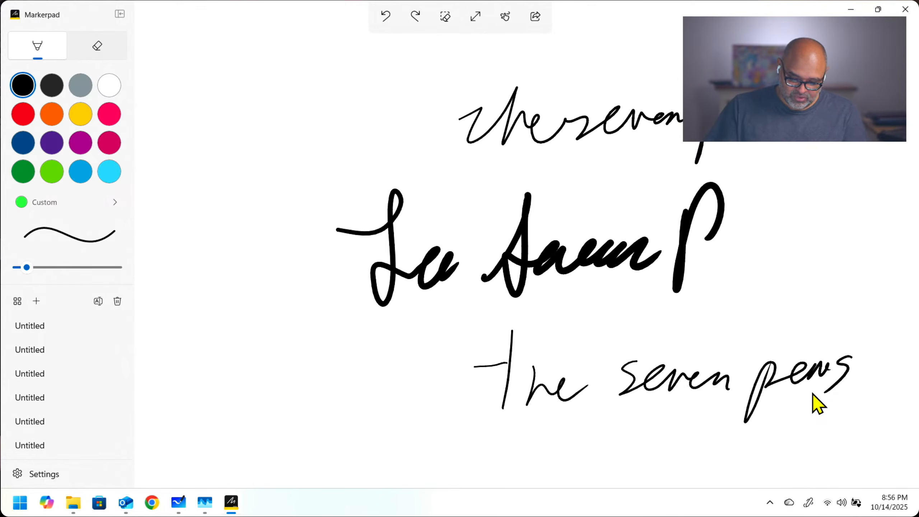
mouse_move(662, 347)
mouse_down()
mouse_move(632, 351)
mouse_move(820, 413)
mouse_move(791, 336)
mouse_move(644, 341)
mouse_up()
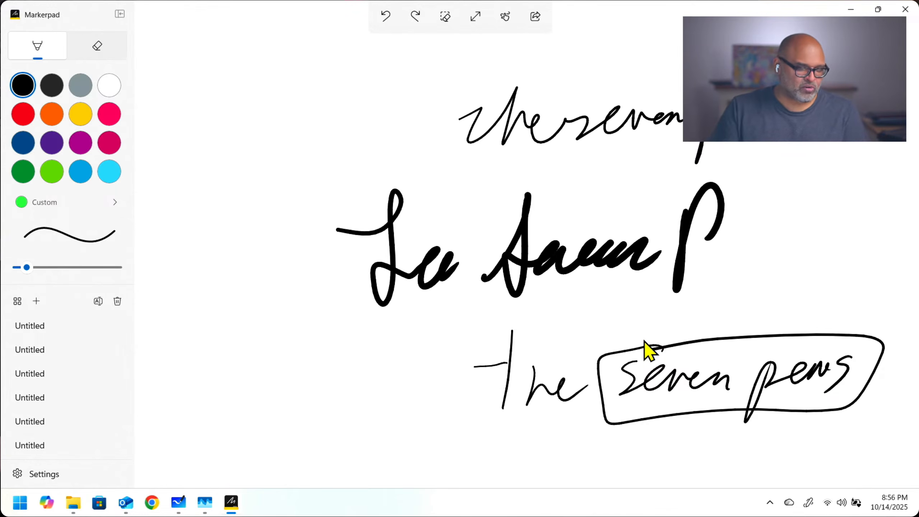
Step: Switch to Microsoft Whiteboard and draw a loop around the lowest line of handwriting
click(205, 502)
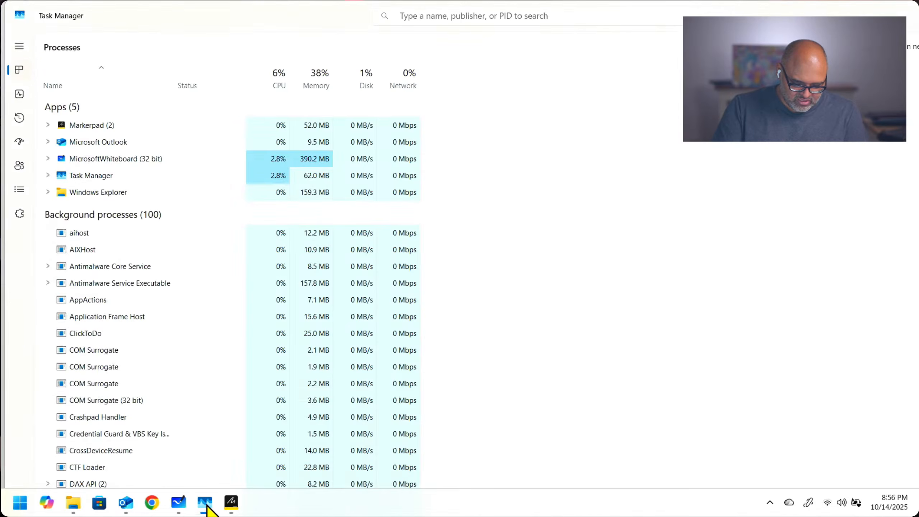
click(181, 505)
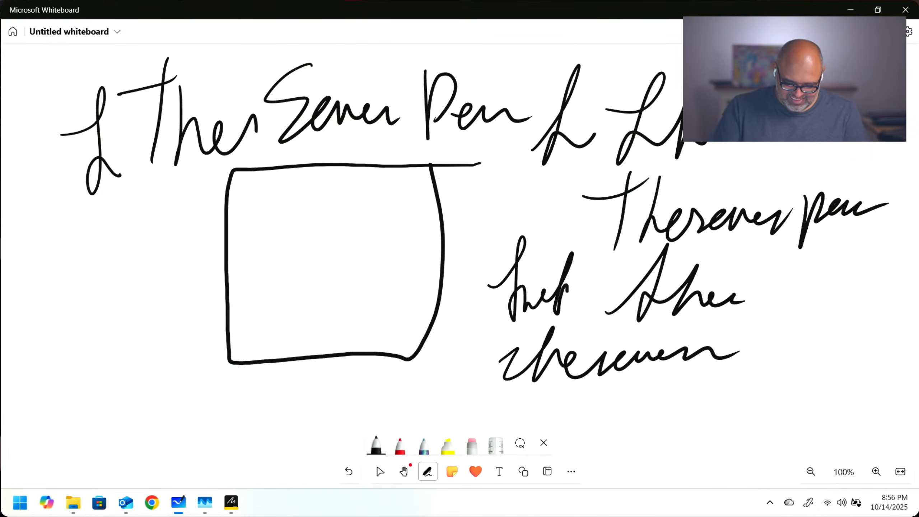
mouse_move(743, 322)
mouse_down()
mouse_move(644, 310)
mouse_move(763, 367)
mouse_move(817, 333)
mouse_up()
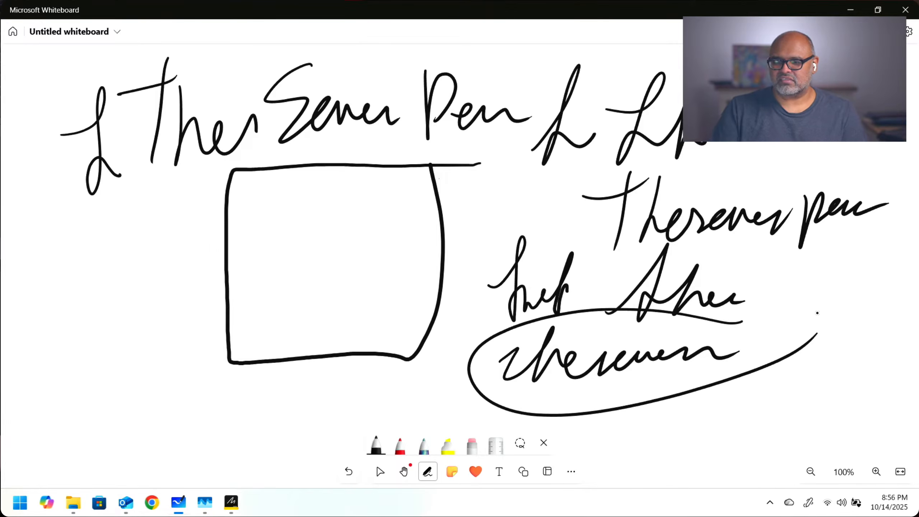
Step: Handwrite a zigzag "m" and the word "pen" between the square and the "The seven pen" line
ctrl+scroll(674, 131, up, 1)
key(Escape)
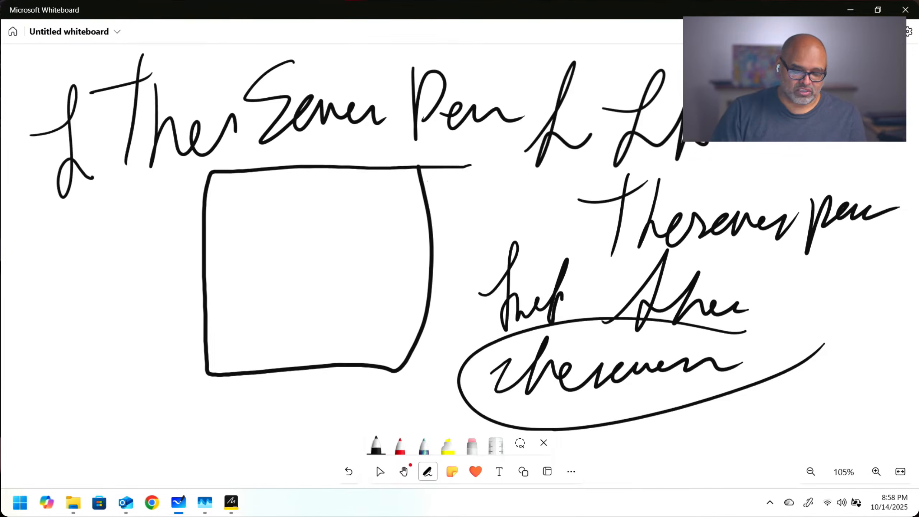
drag(460, 183, 514, 225)
mouse_move(523, 192)
mouse_down()
mouse_move(535, 239)
mouse_move(593, 203)
mouse_up()
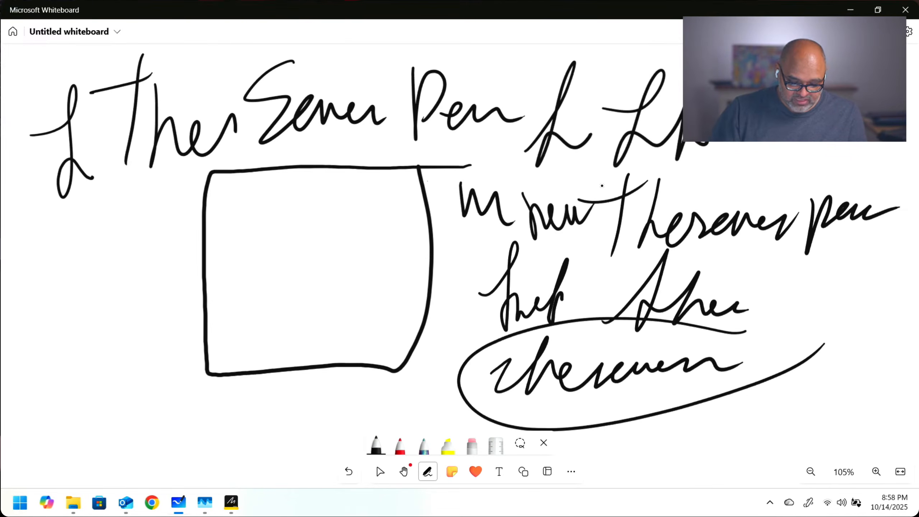
Step: Switch to Markerpad and draw several thin zigzag strokes around the handwritten text
click(231, 502)
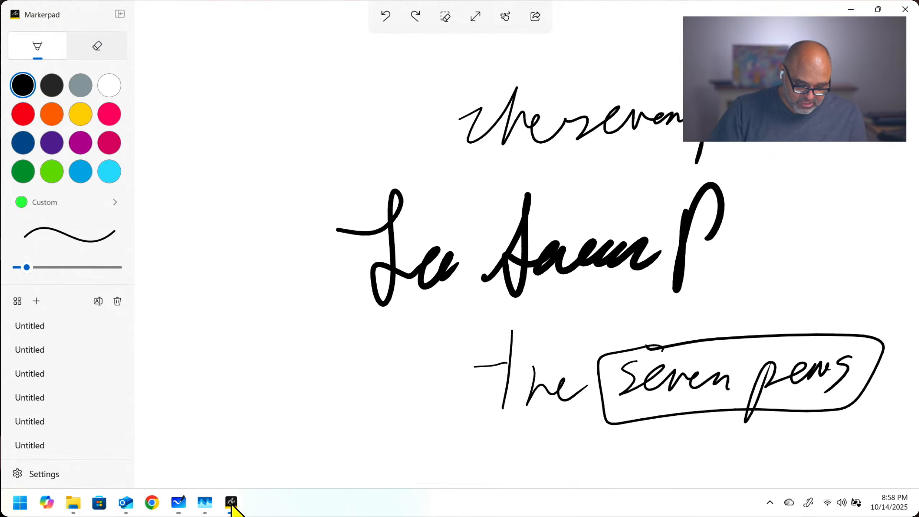
mouse_move(268, 109)
mouse_down()
mouse_move(248, 185)
mouse_move(342, 205)
mouse_up()
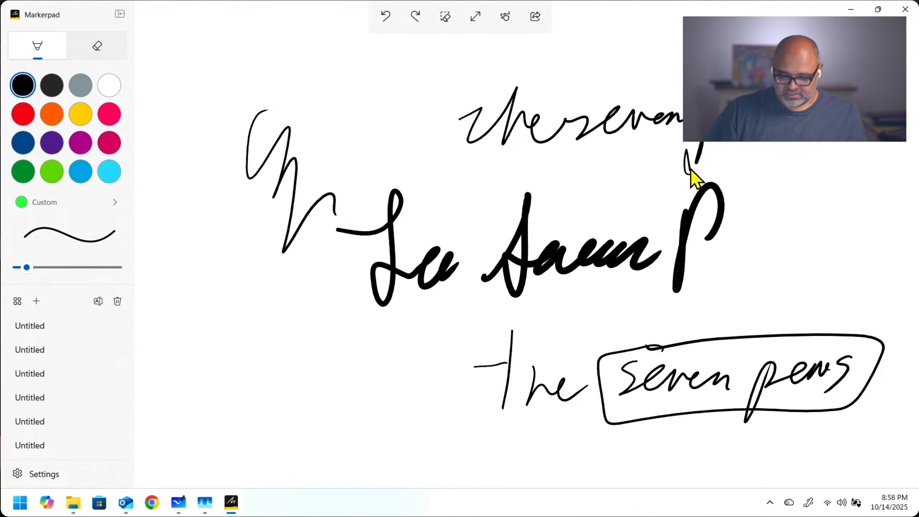
drag(693, 159, 718, 168)
mouse_move(741, 175)
mouse_down()
mouse_move(751, 177)
mouse_move(775, 240)
mouse_move(825, 193)
mouse_move(859, 253)
mouse_up()
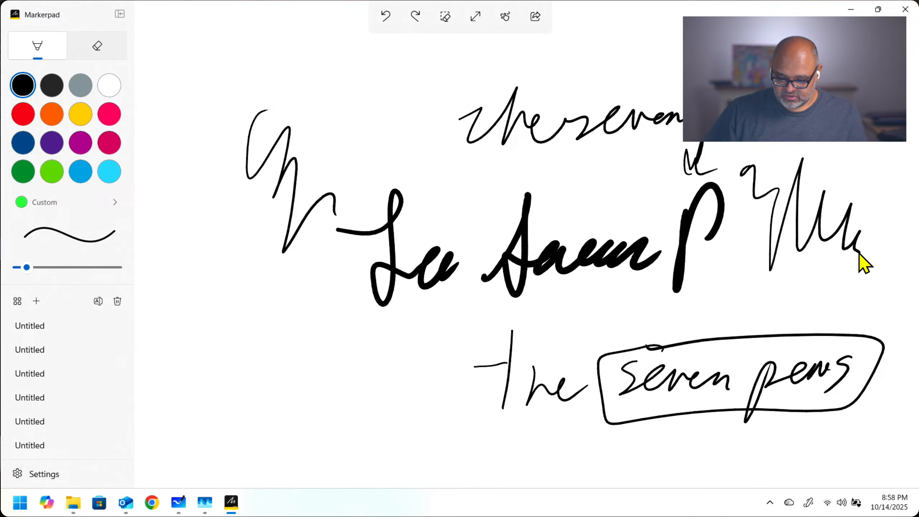
drag(855, 142, 861, 231)
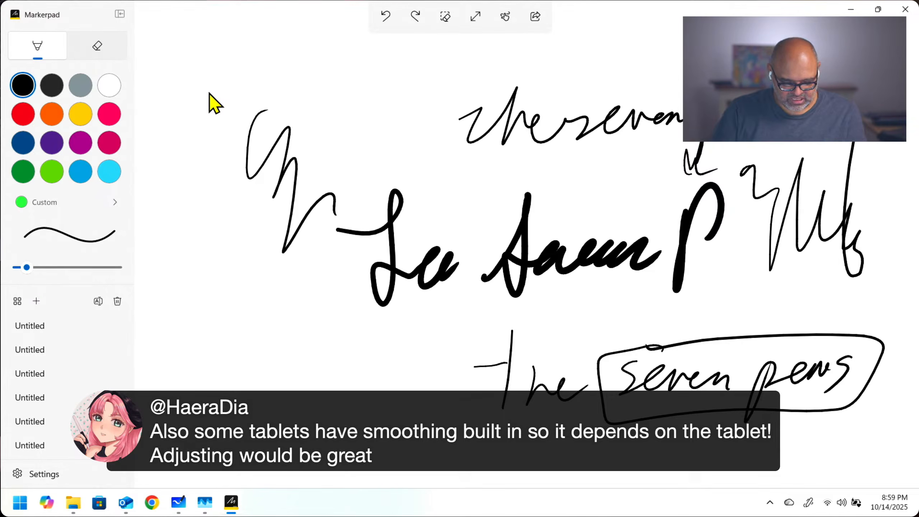
mouse_move(367, 113)
mouse_down()
mouse_move(432, 176)
mouse_move(463, 188)
mouse_up()
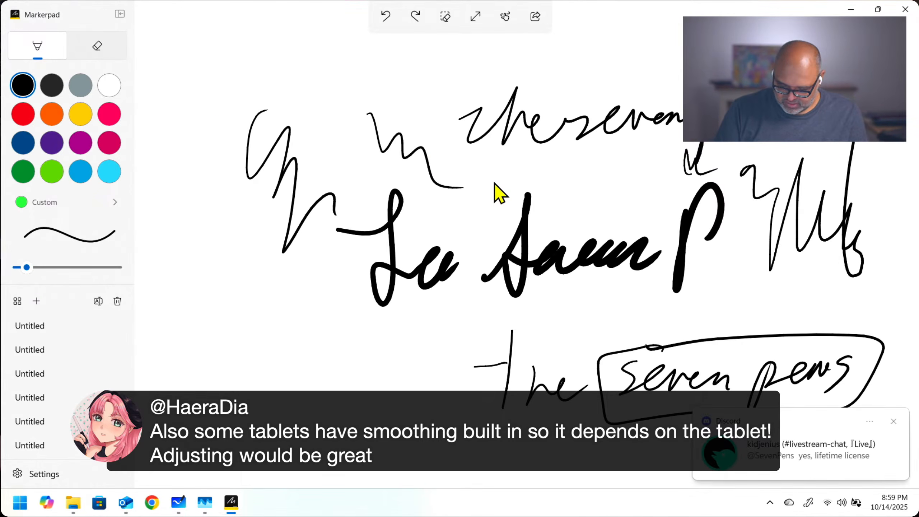
Step: Dismiss the pen display modifiers overlay and draw more thin wavy and long curved strokes beside the thick lettering
click(830, 444)
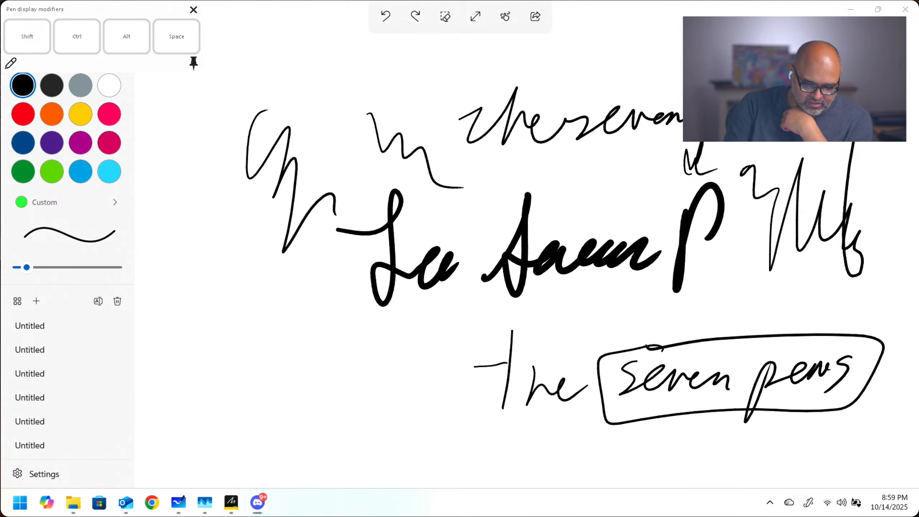
click(194, 10)
mouse_move(185, 108)
mouse_down()
mouse_move(195, 88)
mouse_move(207, 120)
mouse_move(230, 127)
mouse_up()
drag(240, 300, 247, 145)
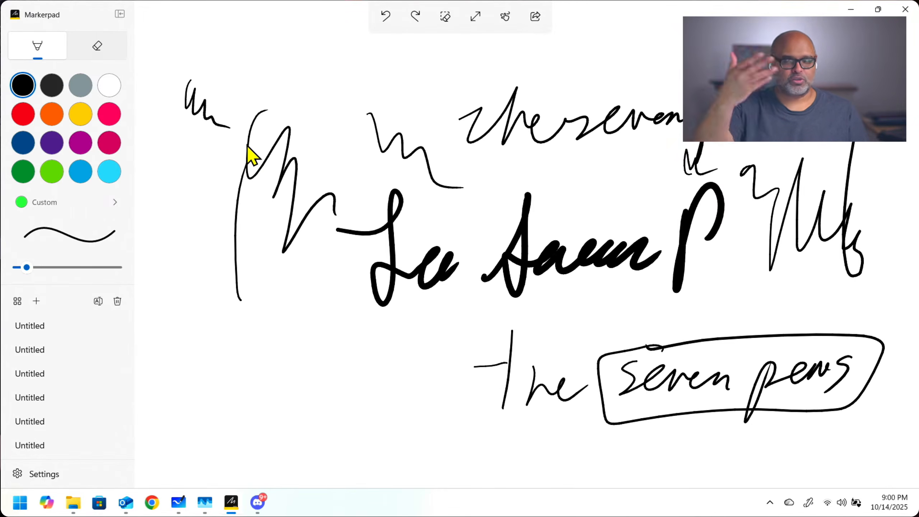
drag(285, 70, 345, 237)
drag(343, 408, 325, 249)
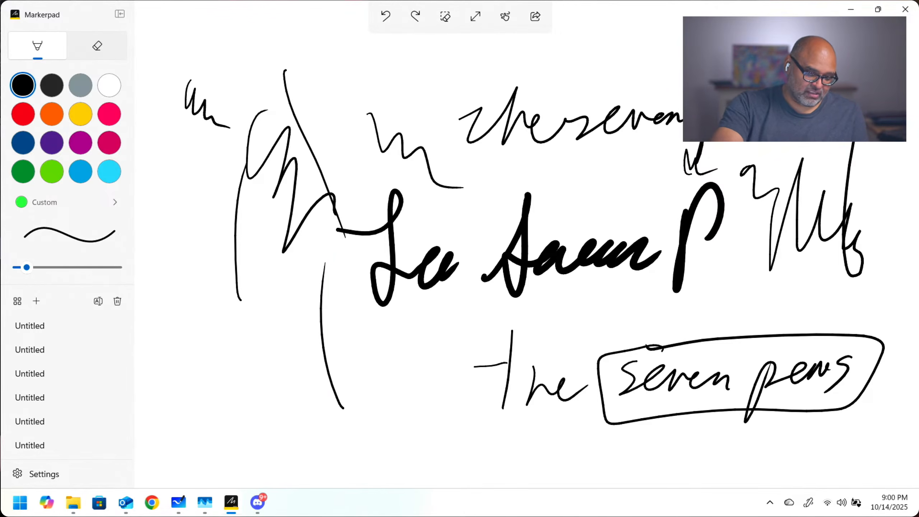
drag(416, 136, 428, 208)
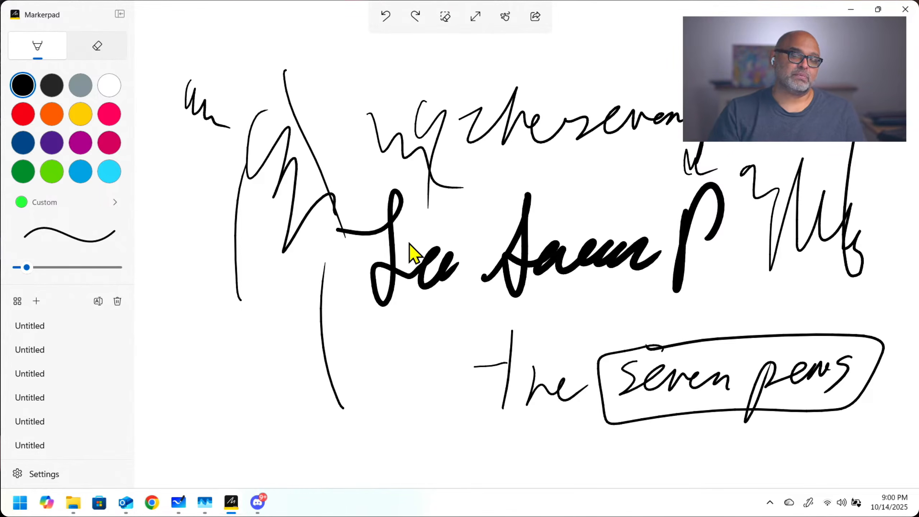
Step: Draw a looping curve, a long angular outline and a tall bracket beside the thick lettering, plus thin zigzags over the scribble on its other side
mouse_move(389, 239)
mouse_down()
mouse_move(307, 254)
mouse_move(355, 380)
mouse_move(387, 349)
mouse_up()
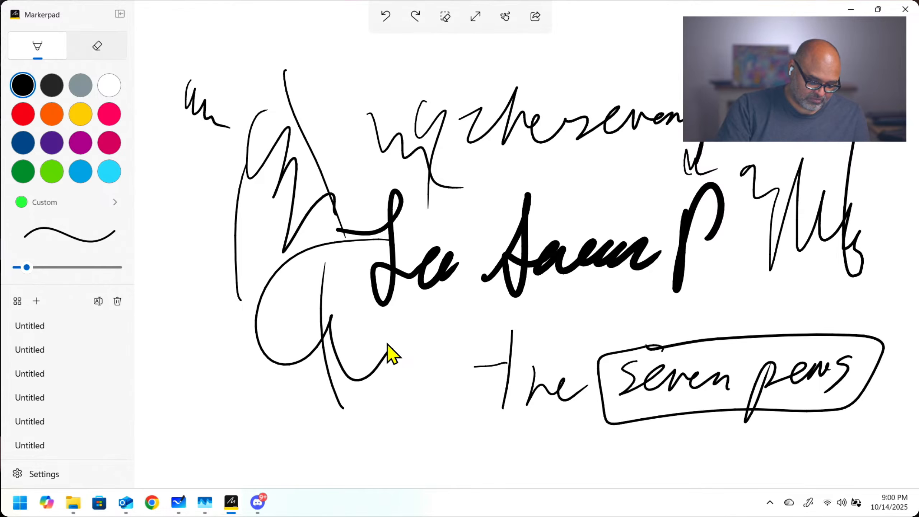
mouse_move(288, 122)
mouse_down()
mouse_move(222, 278)
mouse_move(419, 391)
mouse_up()
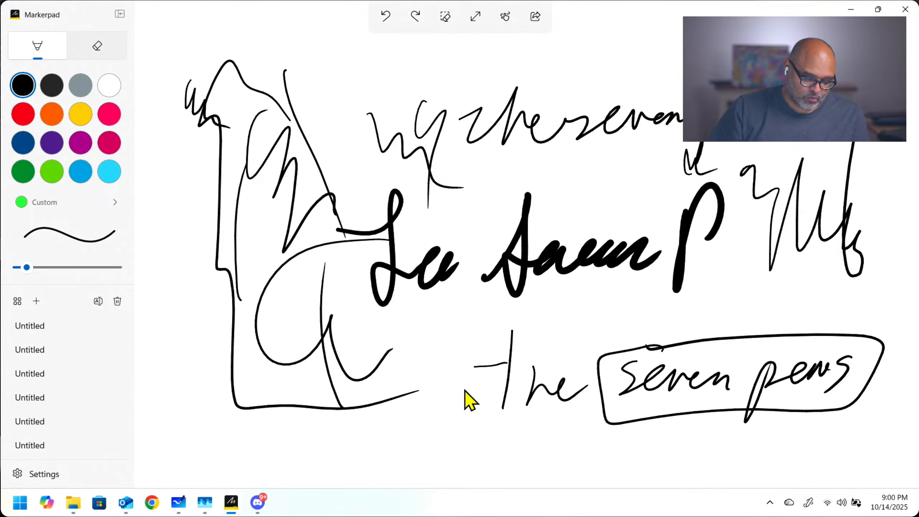
drag(811, 243, 820, 298)
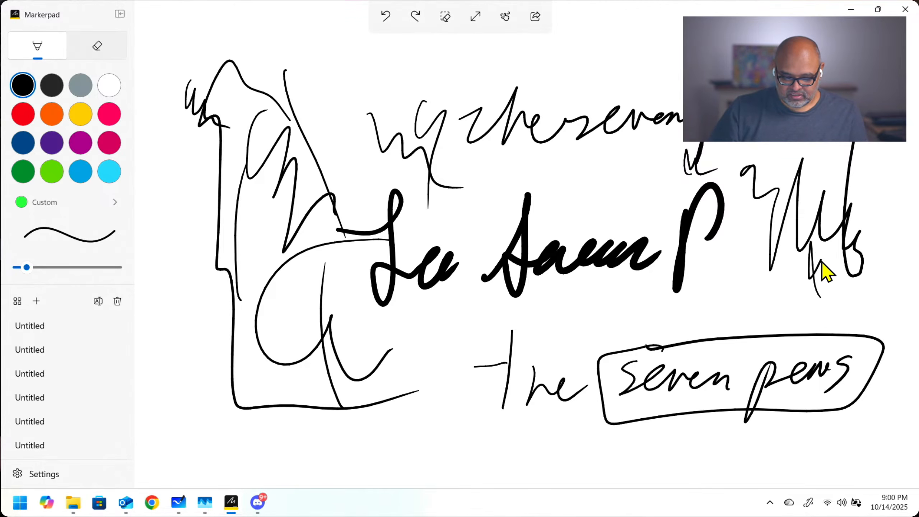
drag(849, 250, 783, 163)
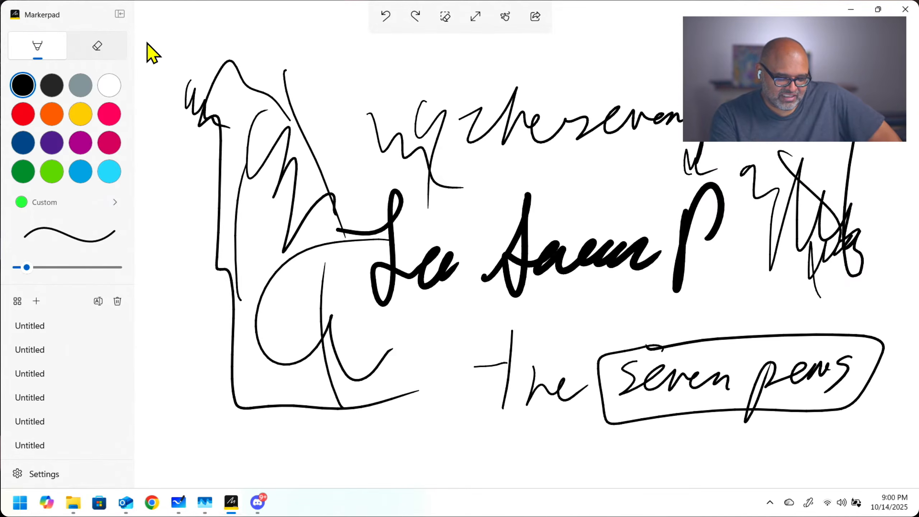
mouse_move(140, 37)
mouse_down()
mouse_move(148, 36)
mouse_move(156, 303)
mouse_up()
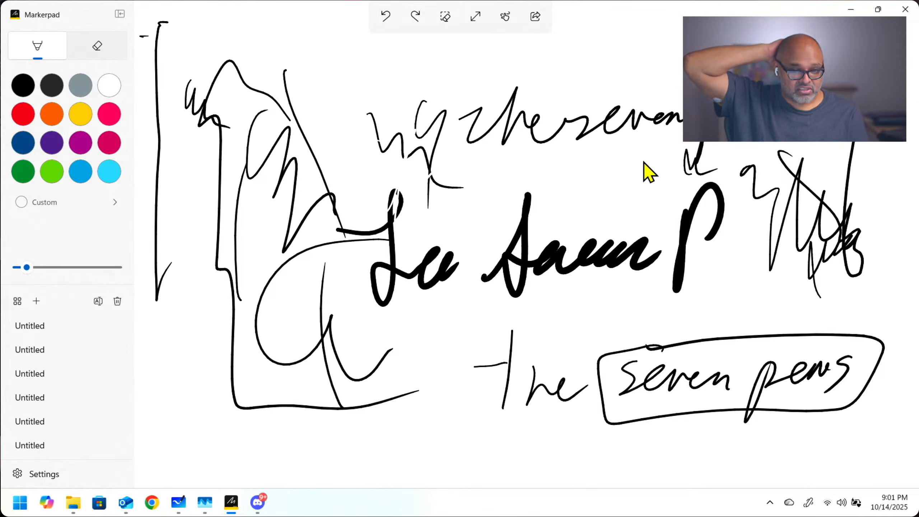
Step: Set Markerpad's hand preference to Left in the settings
click(22, 475)
click(618, 243)
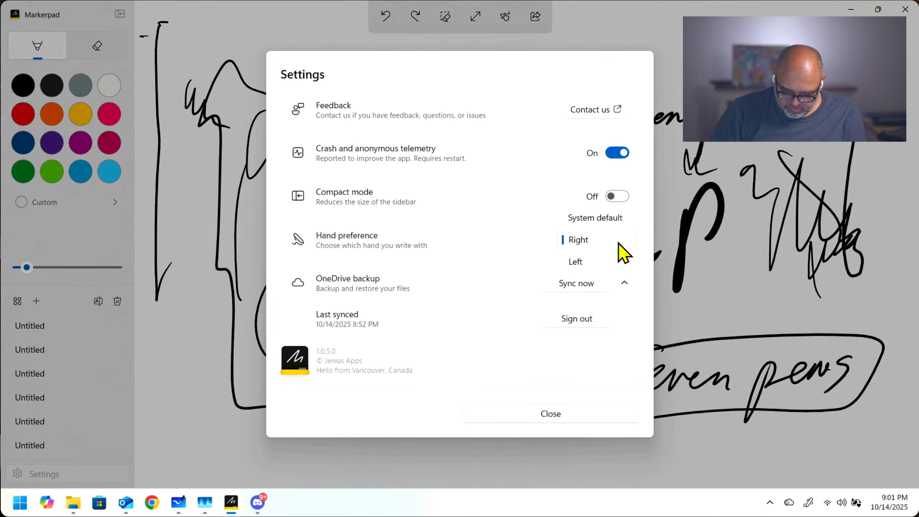
click(611, 260)
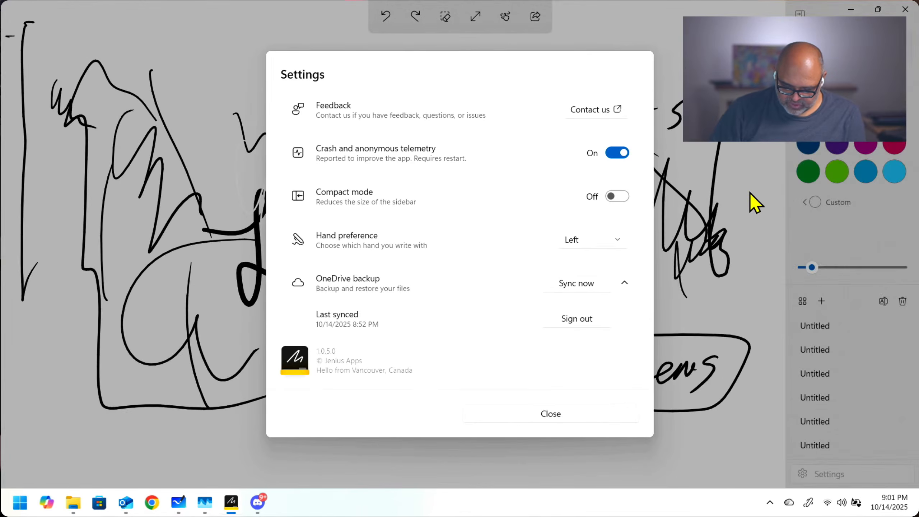
click(551, 414)
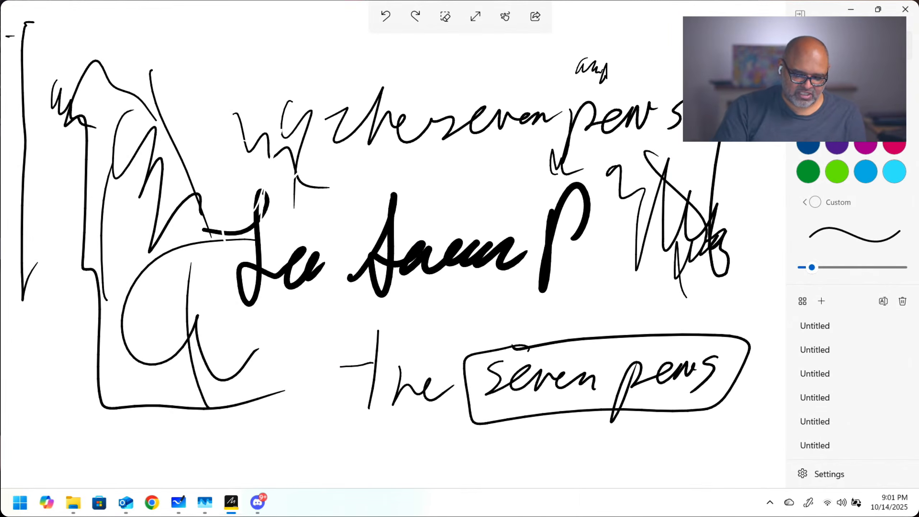
Step: Draw thin zigzags and long sweeping strokes across the existing handwriting and thick lettering
mouse_move(183, 69)
mouse_down()
mouse_move(176, 199)
mouse_move(243, 224)
mouse_move(273, 225)
mouse_up()
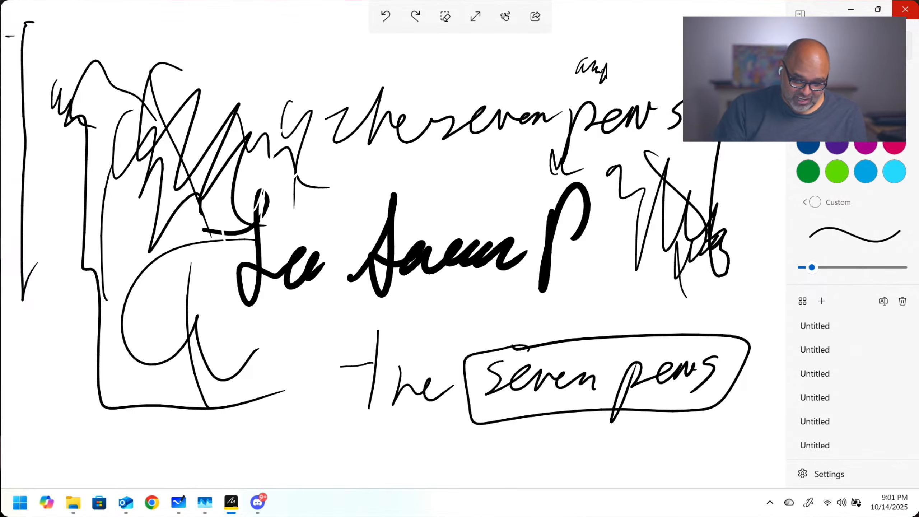
drag(333, 113, 323, 135)
drag(301, 179, 418, 178)
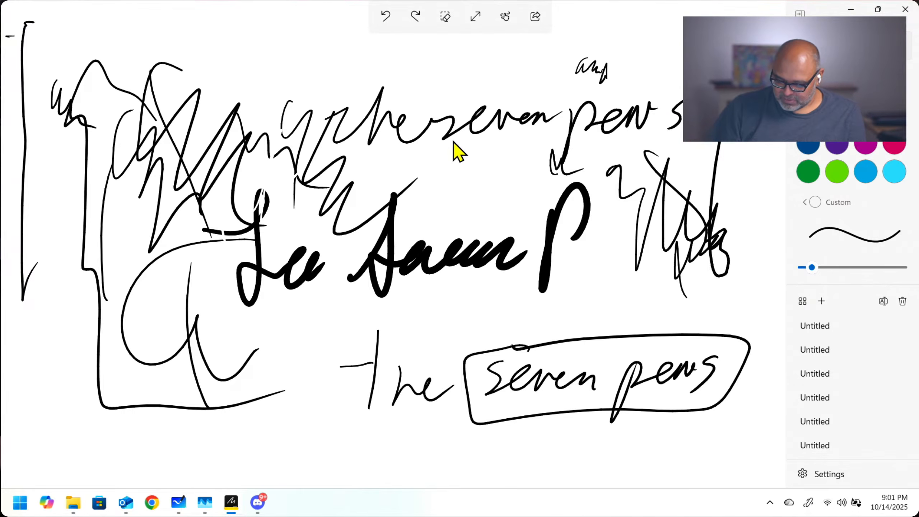
mouse_move(693, 203)
mouse_down()
mouse_move(722, 304)
mouse_move(400, 338)
mouse_move(293, 242)
mouse_move(330, 176)
mouse_up()
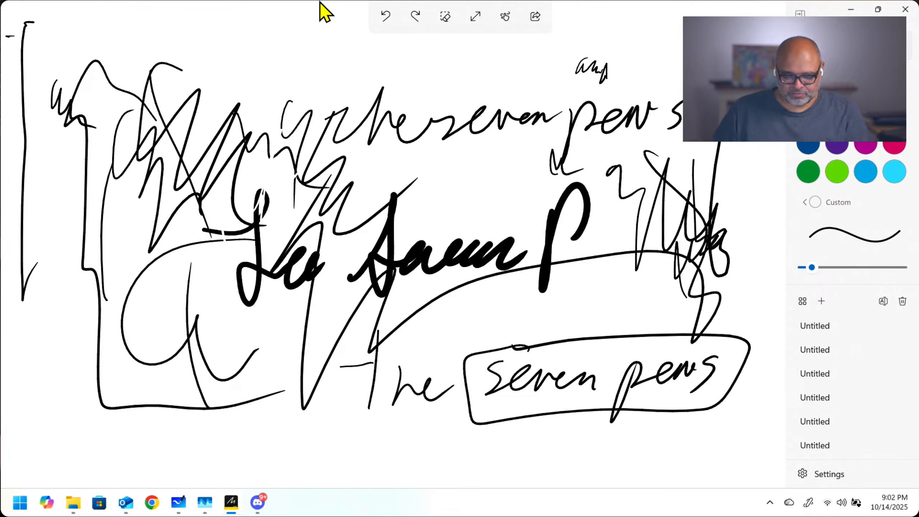
mouse_move(507, 142)
mouse_down()
mouse_move(519, 187)
mouse_move(501, 120)
mouse_up()
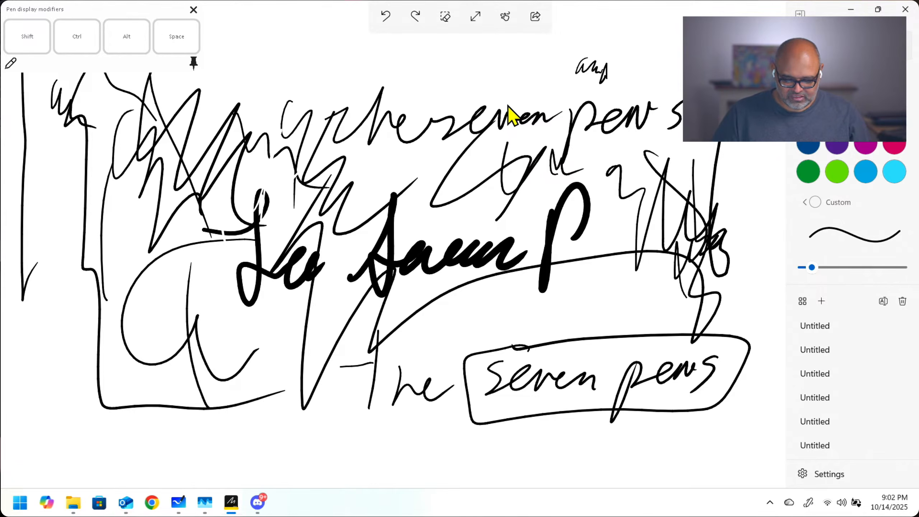
Step: Zoom out and pan to see the whole Markerpad drawing, and dismiss the pen display modifiers overlay
scroll(715, 384, down, 6)
drag(666, 380, 309, 185)
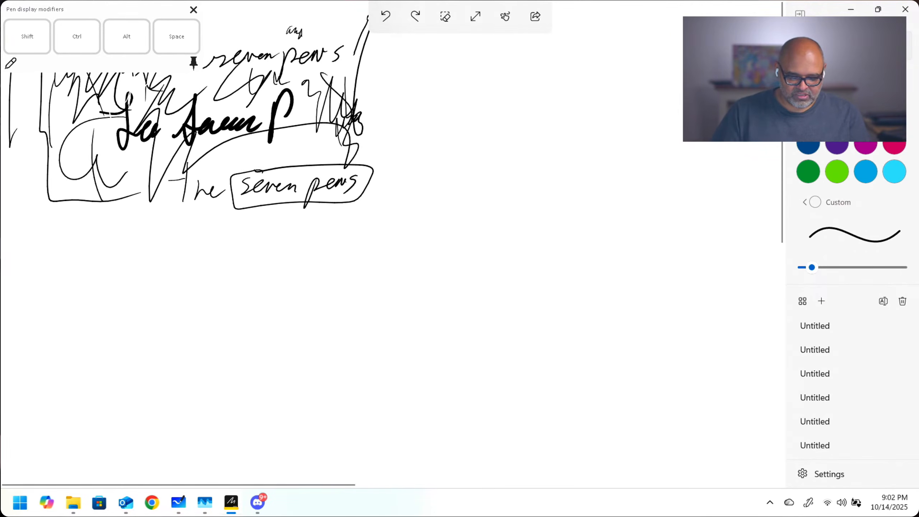
click(193, 10)
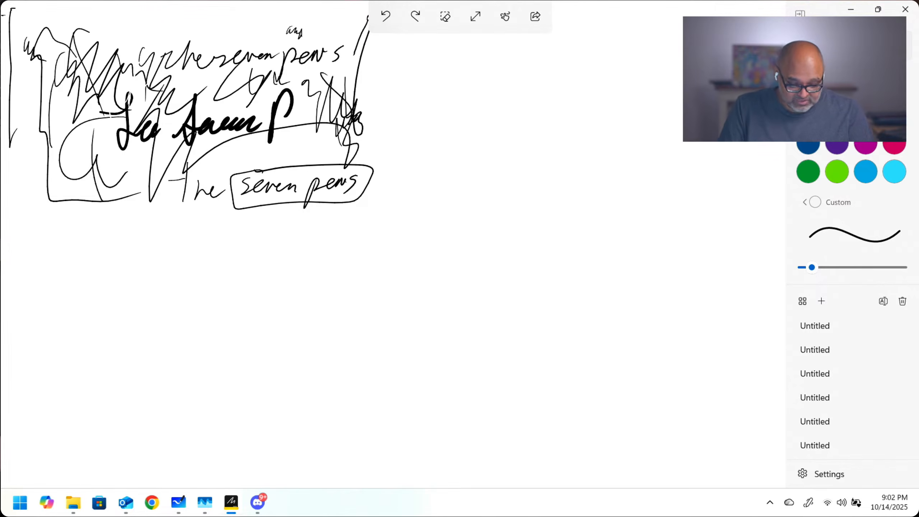
Step: Switch to Microsoft Whiteboard and examine how its ink looks while zooming far out and back in
click(179, 503)
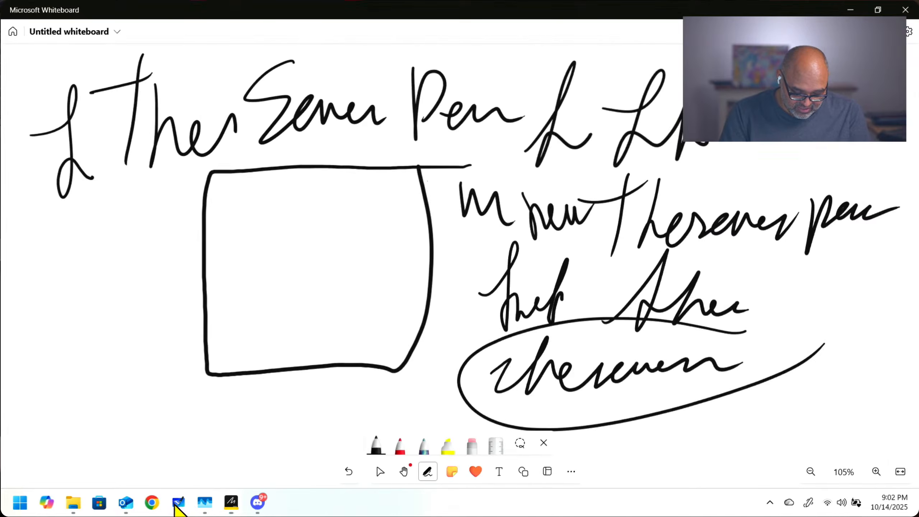
scroll(491, 255, down, 10)
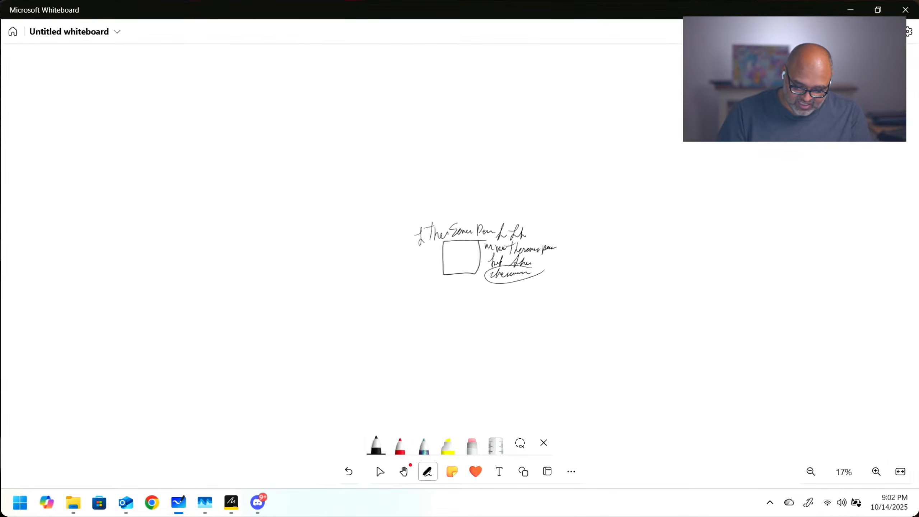
scroll(534, 256, down, 5)
scroll(535, 256, up, 5)
scroll(587, 266, down, 6)
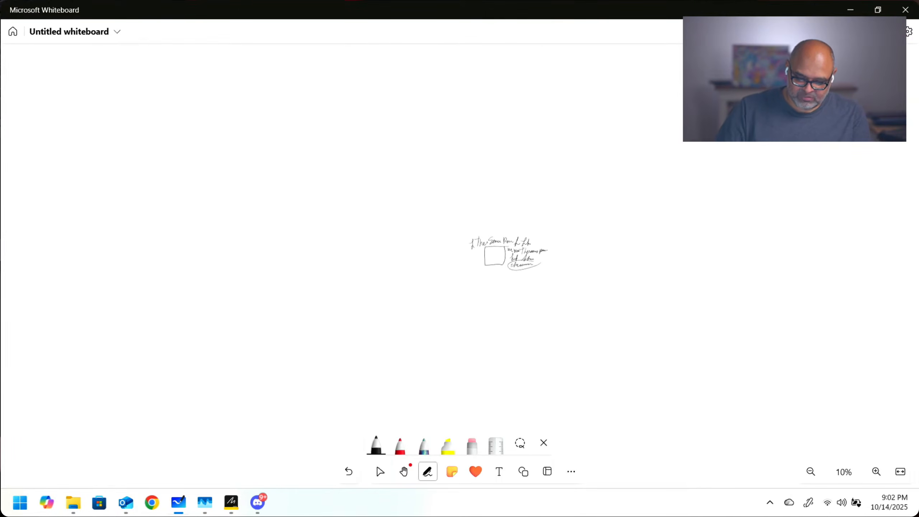
scroll(586, 266, up, 2)
scroll(561, 260, up, 8)
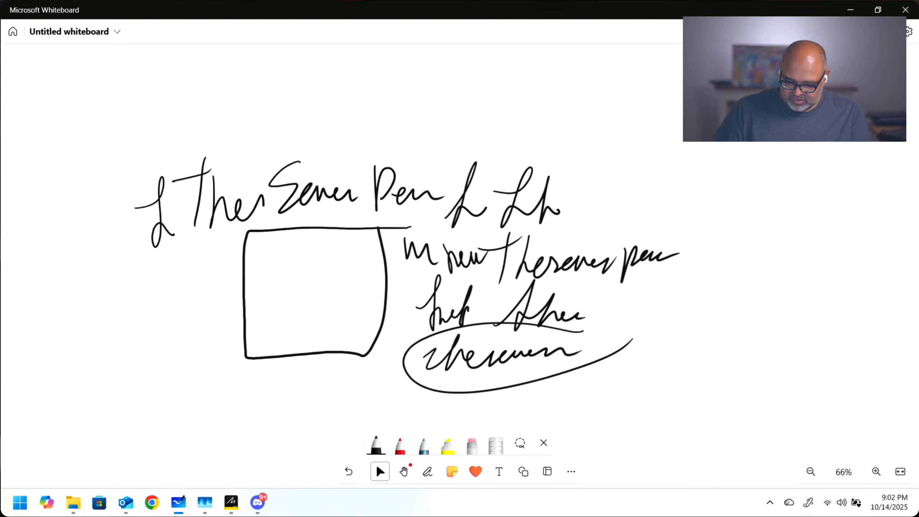
Step: Draw a small oval, an arc, a wavy scribble and a rough rectangle with a long vertical side around the handwriting
mouse_move(762, 201)
mouse_down()
mouse_move(742, 253)
mouse_move(747, 199)
mouse_up()
mouse_move(501, 163)
mouse_down()
mouse_move(488, 104)
mouse_move(550, 124)
mouse_up()
drag(590, 126, 684, 124)
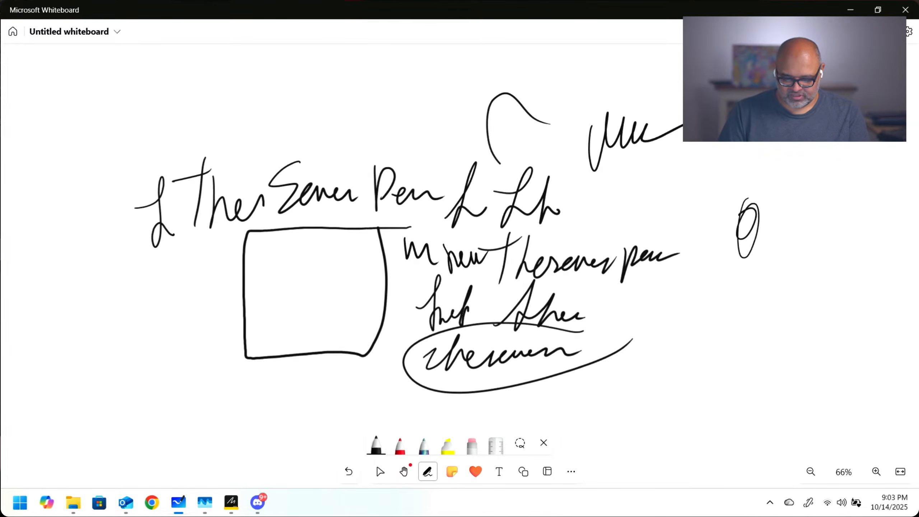
drag(800, 152, 811, 165)
drag(808, 178, 798, 370)
mouse_move(794, 213)
mouse_down()
mouse_move(891, 190)
mouse_move(810, 315)
mouse_up()
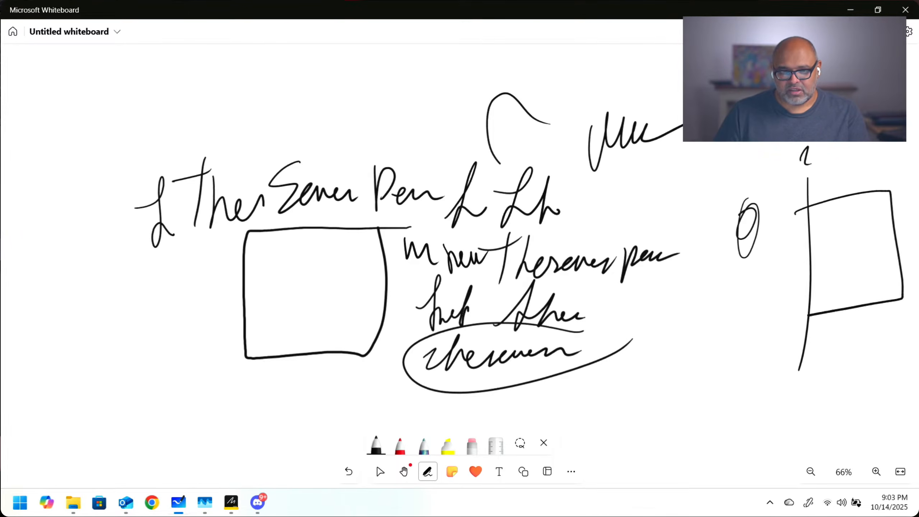
Step: Draw an "h"-shaped stroke and a downward arrow above the handwritten title line
drag(162, 170, 248, 105)
mouse_move(318, 62)
mouse_down()
mouse_move(330, 127)
mouse_move(370, 84)
mouse_up()
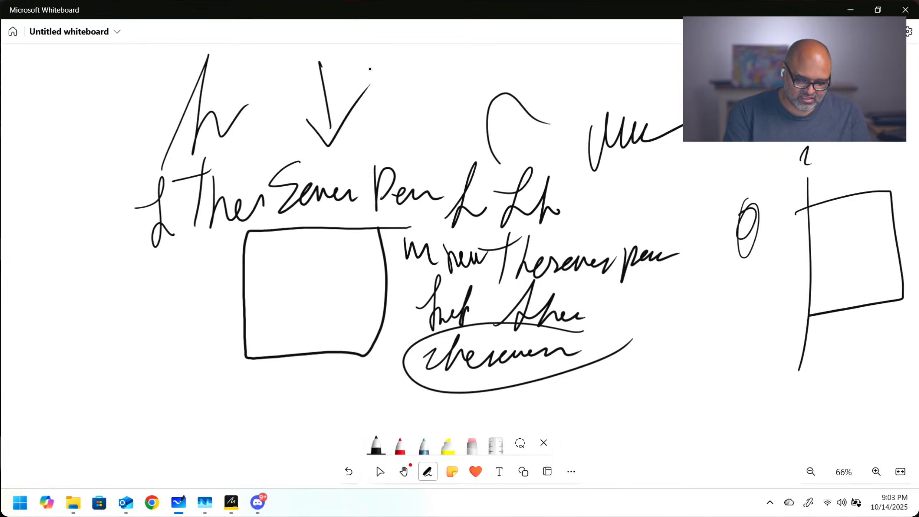
click(120, 34)
click(114, 144)
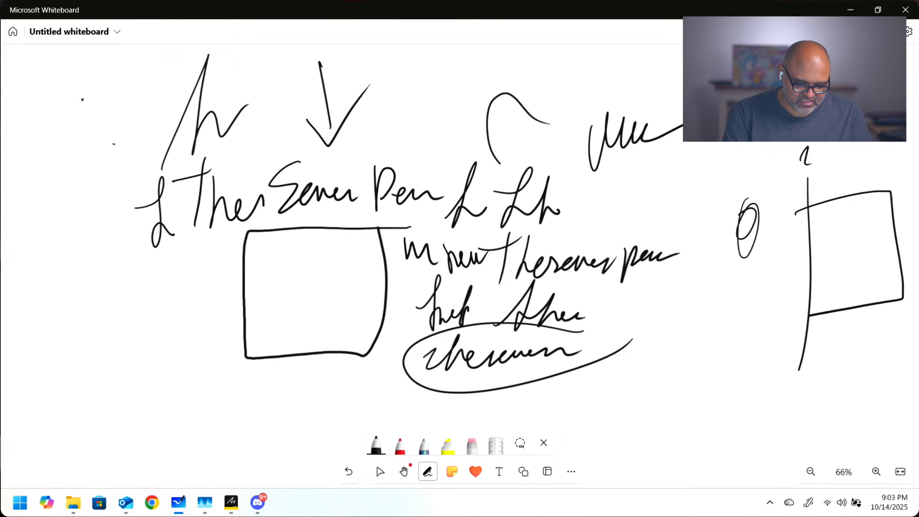
Step: Return to the whiteboard overview and look through the saved whiteboards
click(13, 31)
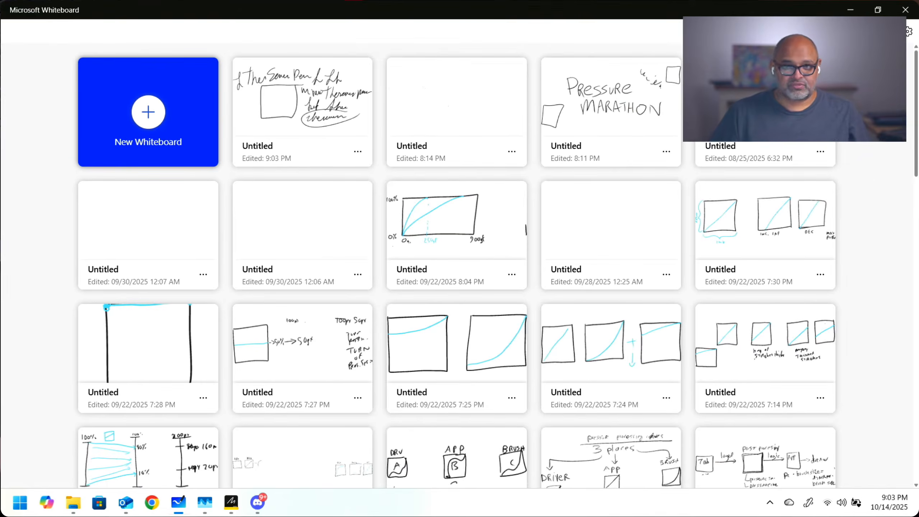
scroll(460, 266, down, 3)
scroll(460, 266, up, 3)
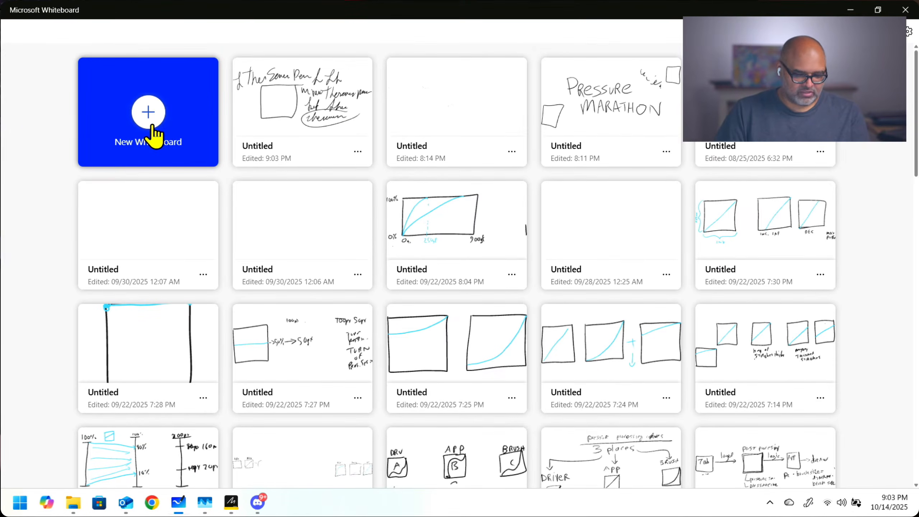
Step: Create a new whiteboard and start it with a blank canvas after browsing the Project planning, Problem solving and Brainstorming templates
click(149, 112)
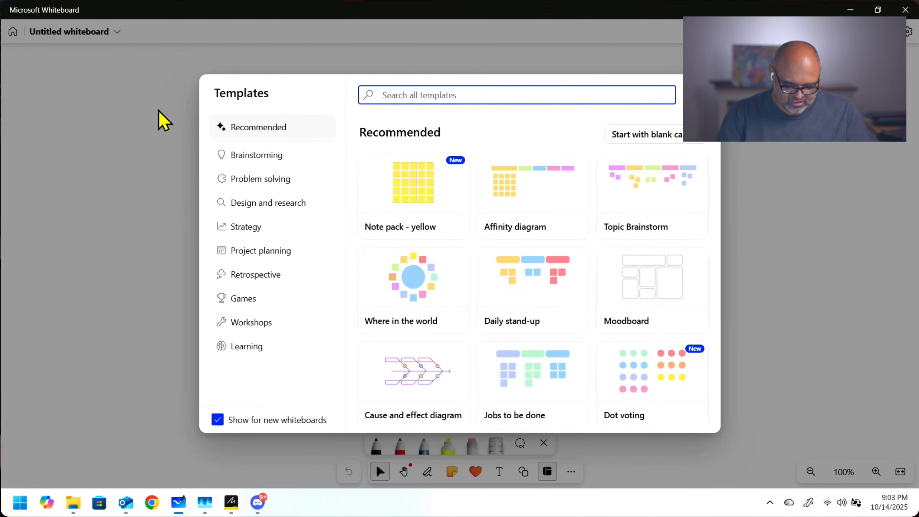
click(290, 250)
click(301, 178)
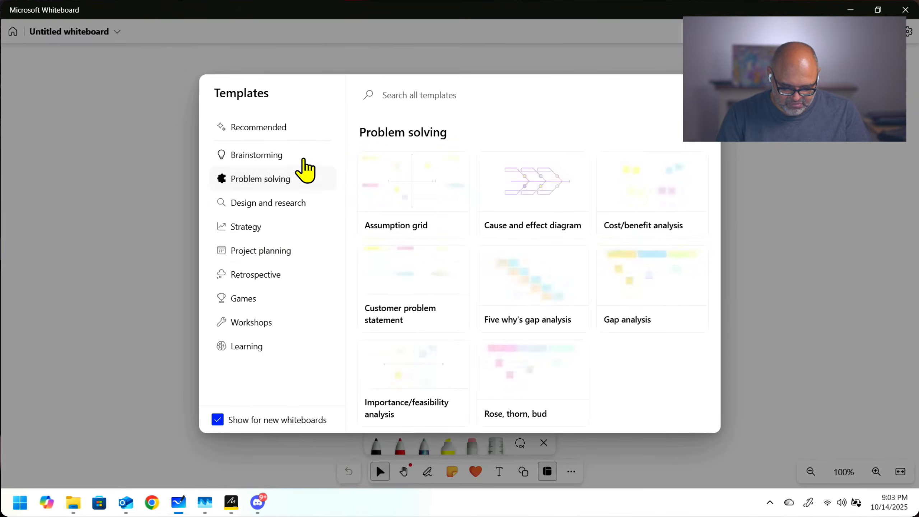
click(300, 155)
click(292, 127)
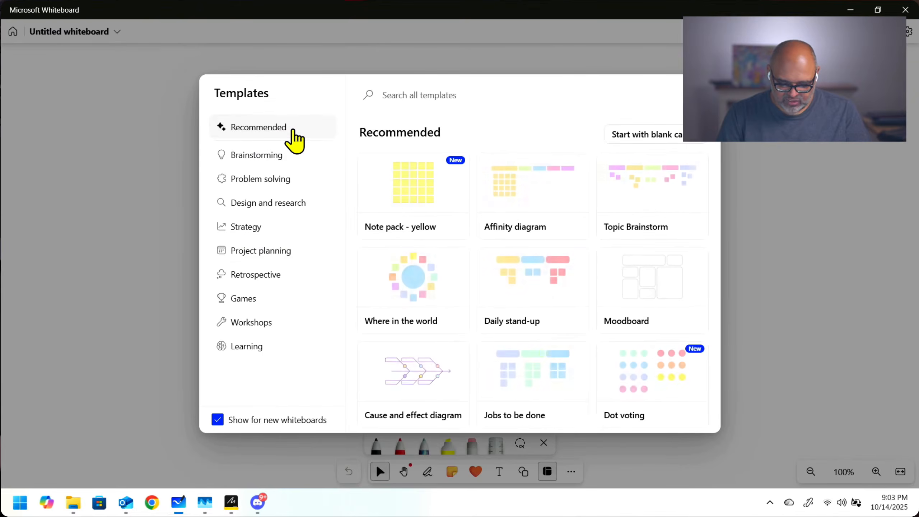
click(665, 139)
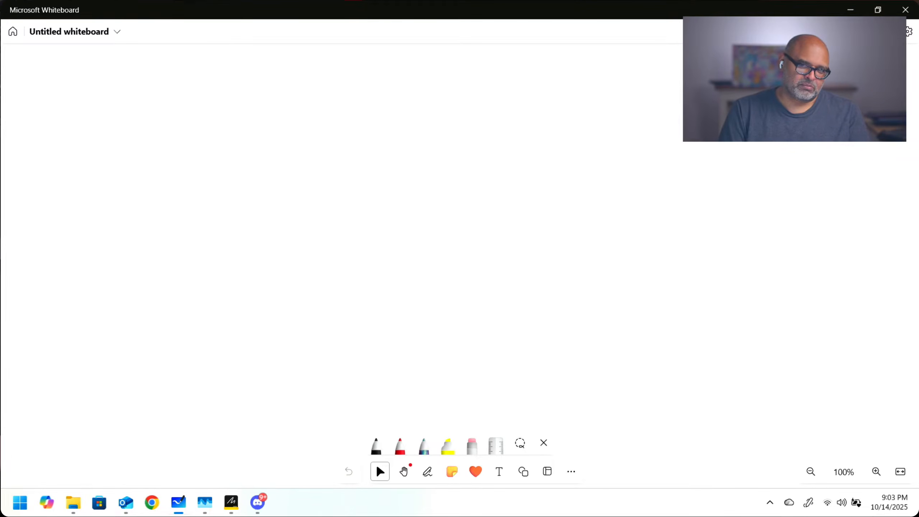
Step: Draw a short wavy stroke, a tall downward arrow through its end and an S-shaped curve beside the arrow on the blank canvas
mouse_move(389, 155)
mouse_down()
mouse_move(452, 192)
mouse_move(468, 217)
mouse_up()
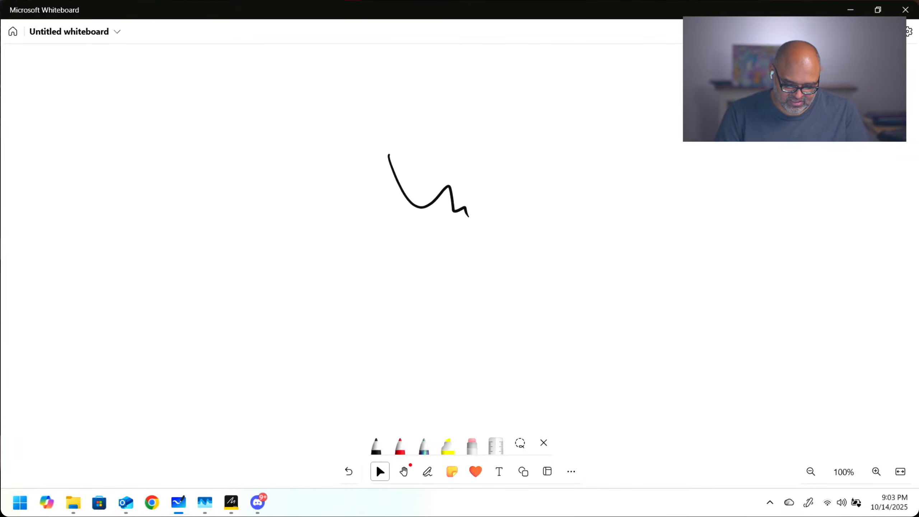
drag(499, 83, 460, 360)
mouse_move(425, 281)
mouse_down()
mouse_move(458, 354)
mouse_move(517, 236)
mouse_up()
click(380, 471)
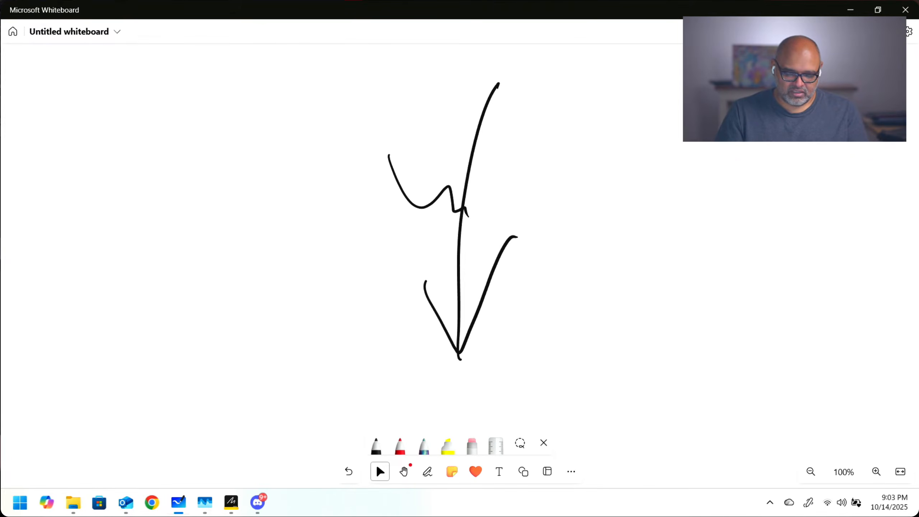
mouse_move(521, 127)
mouse_down()
mouse_move(520, 148)
mouse_move(583, 270)
mouse_up()
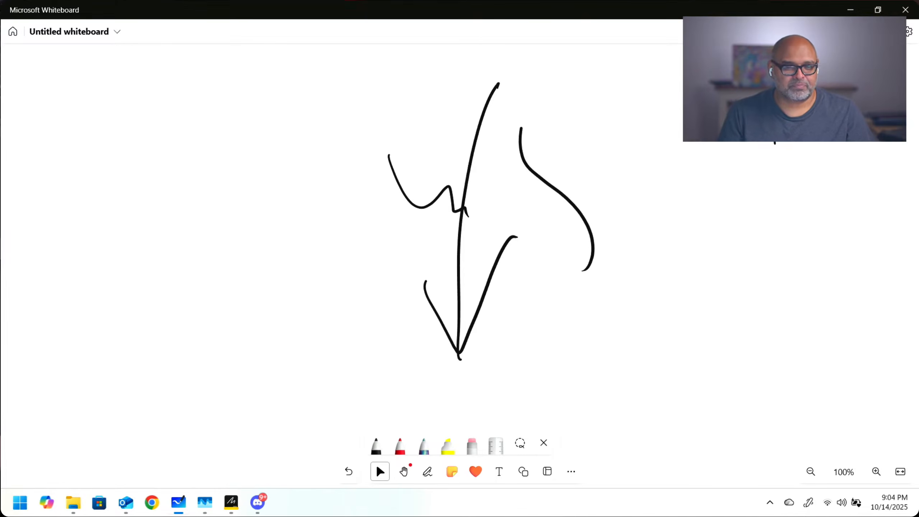
Step: Draw a small zigzag across the arrow's shaft and a short straight line beside it at 367% zoom
scroll(536, 272, down, 2)
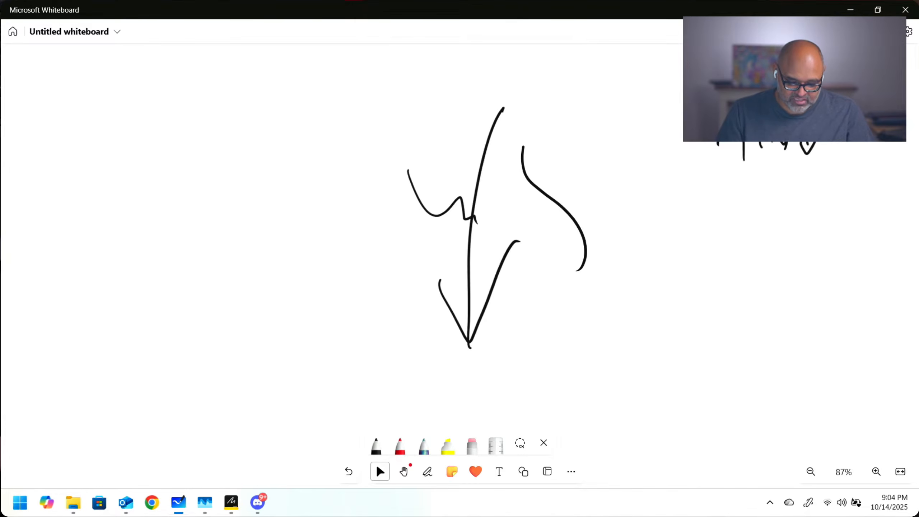
scroll(522, 232, up, 10)
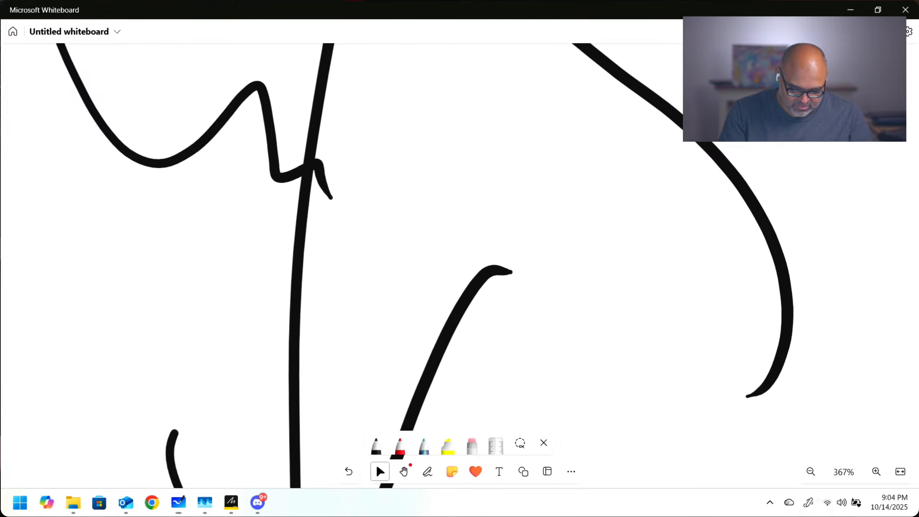
mouse_move(241, 153)
mouse_down()
mouse_move(277, 216)
mouse_move(353, 225)
mouse_up()
drag(468, 275, 458, 190)
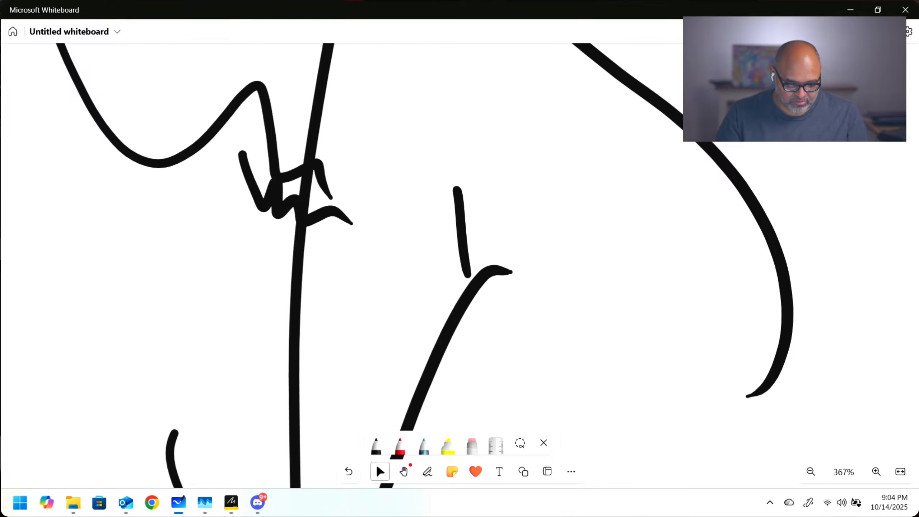
Step: Leave the open whiteboard and browse the saved whiteboards in the overview down to the older ones and back
click(13, 32)
scroll(456, 266, down, 5)
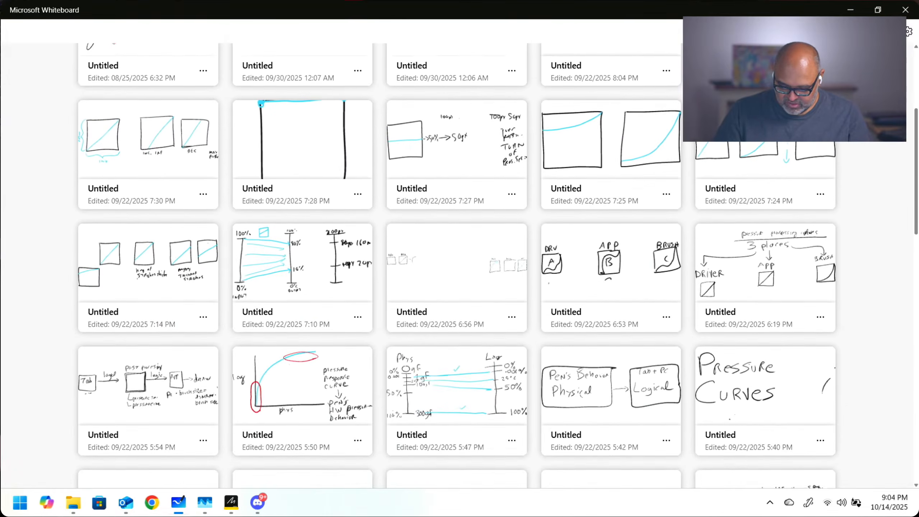
scroll(457, 266, up, 3)
scroll(456, 266, down, 8)
scroll(457, 266, down, 15)
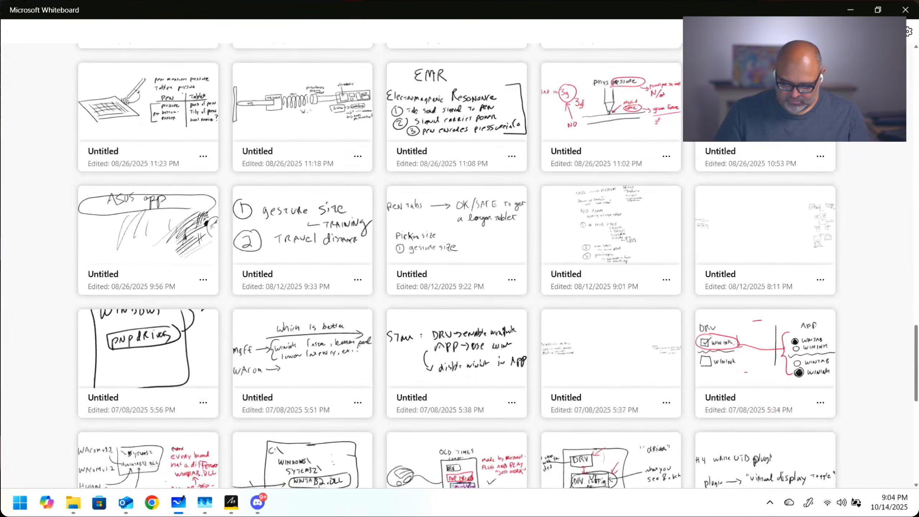
scroll(457, 266, up, 20)
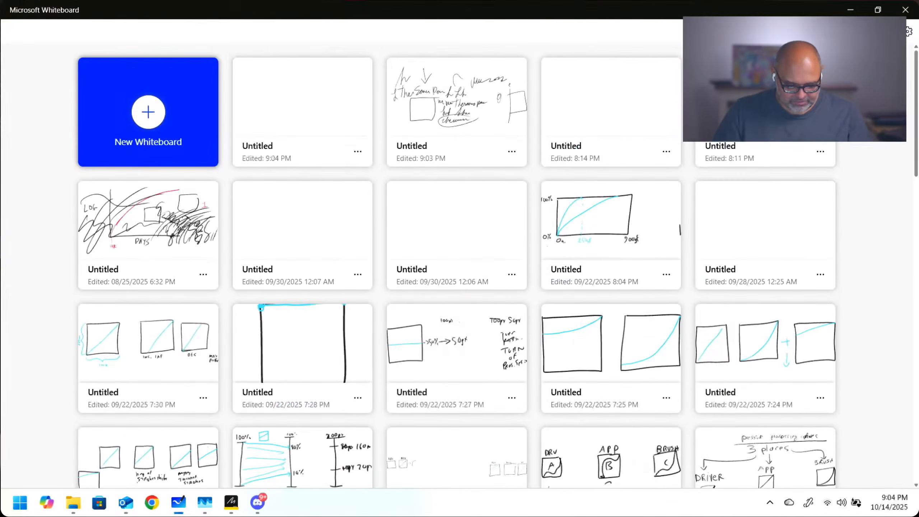
scroll(456, 266, down, 1)
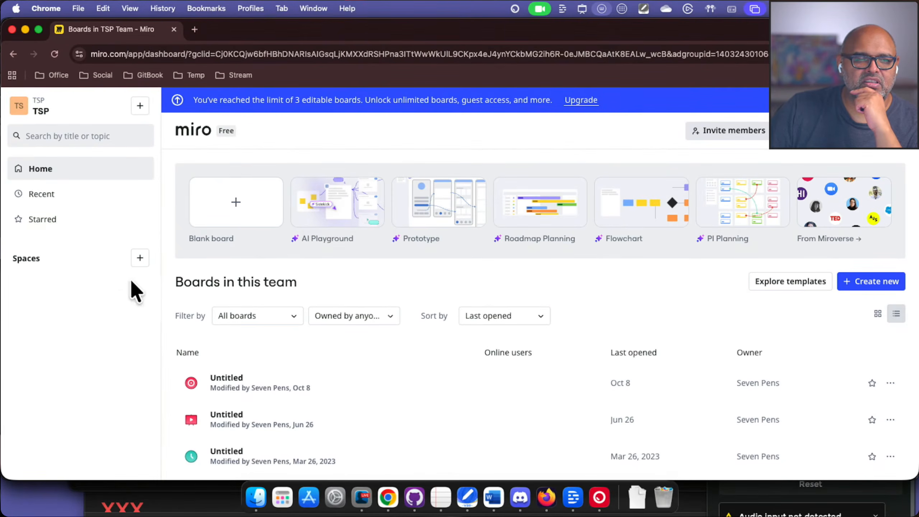
Step: Switch to Miro in the browser, check the option to create a space, dismiss its offer and open the untitled board modified Oct 8
click(141, 258)
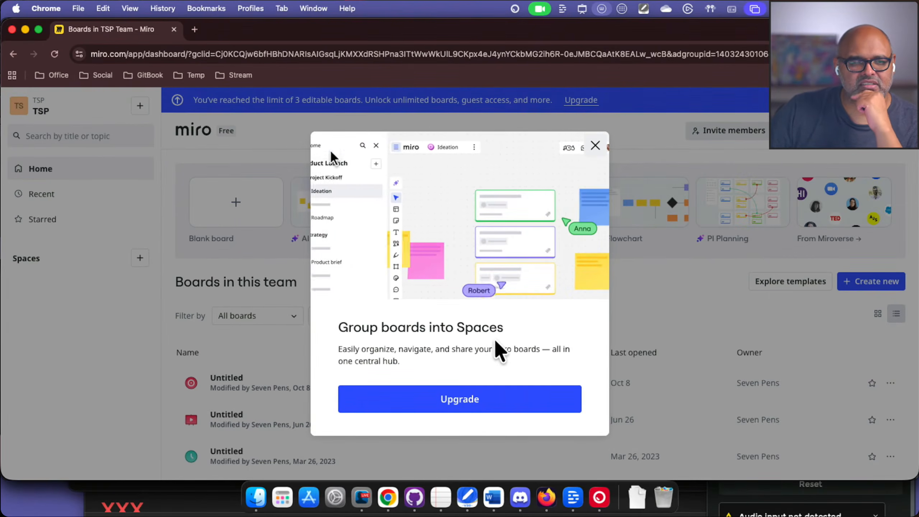
click(595, 146)
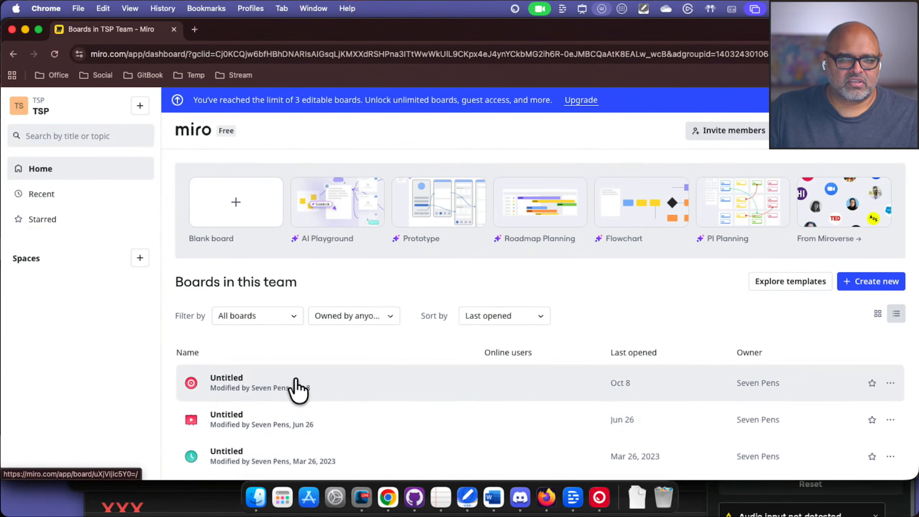
click(296, 387)
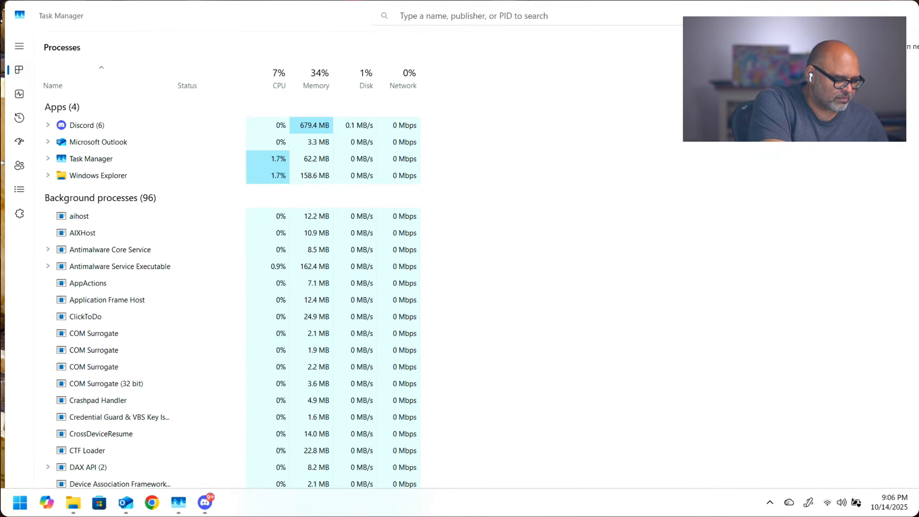
Step: Open Chrome, search for MIRO, go to the Miro website and sign in with the Google account
click(152, 503)
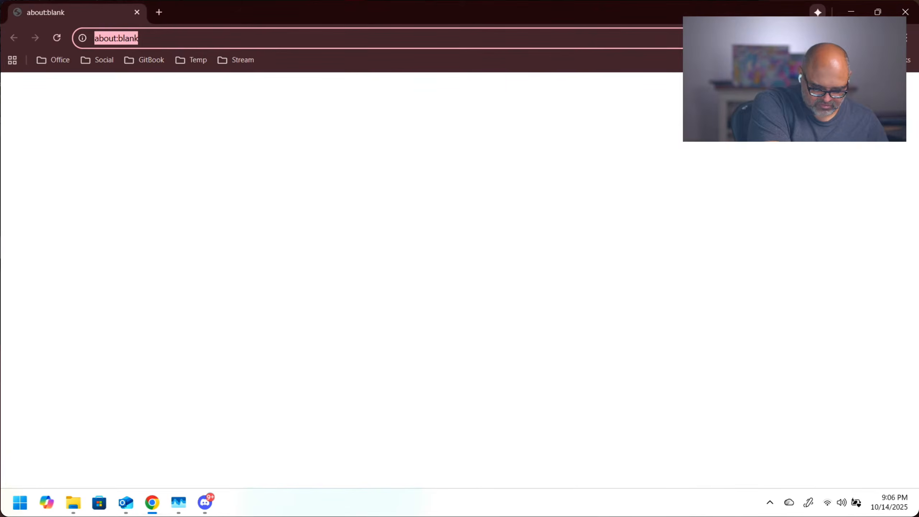
text(MIRO)
key(Return)
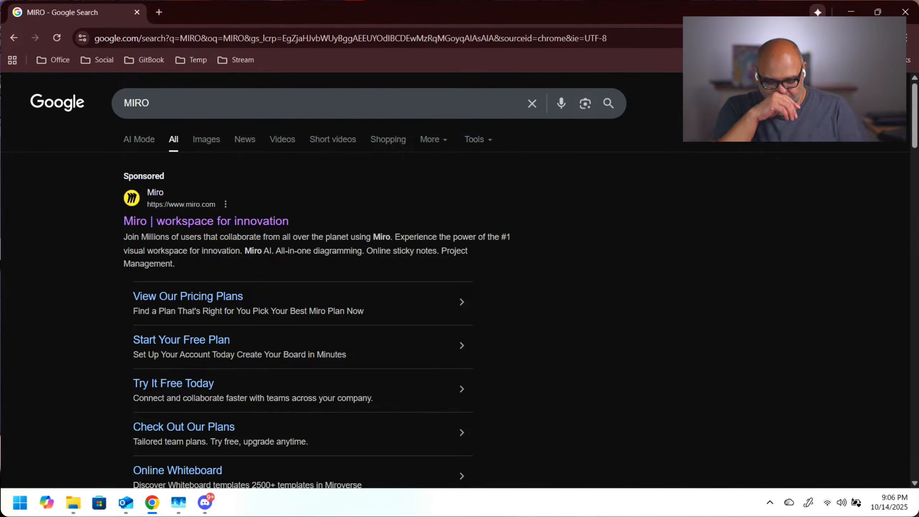
click(206, 221)
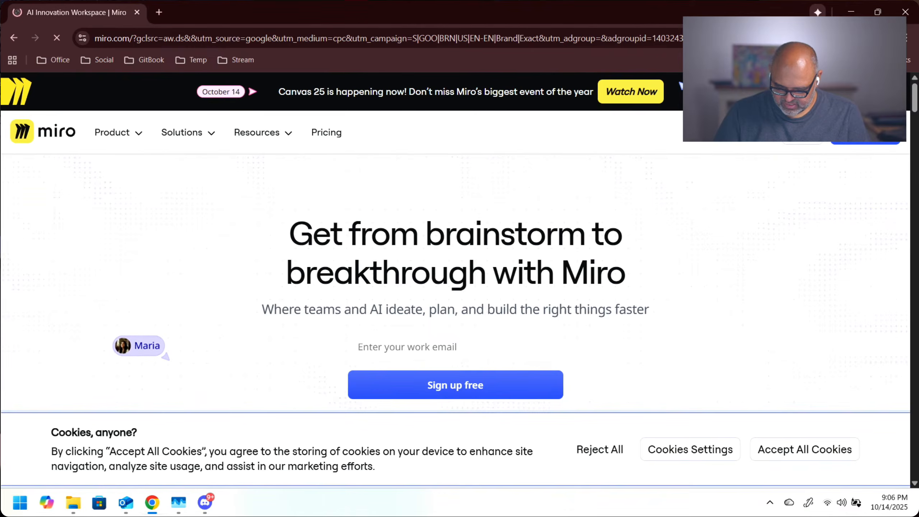
click(801, 142)
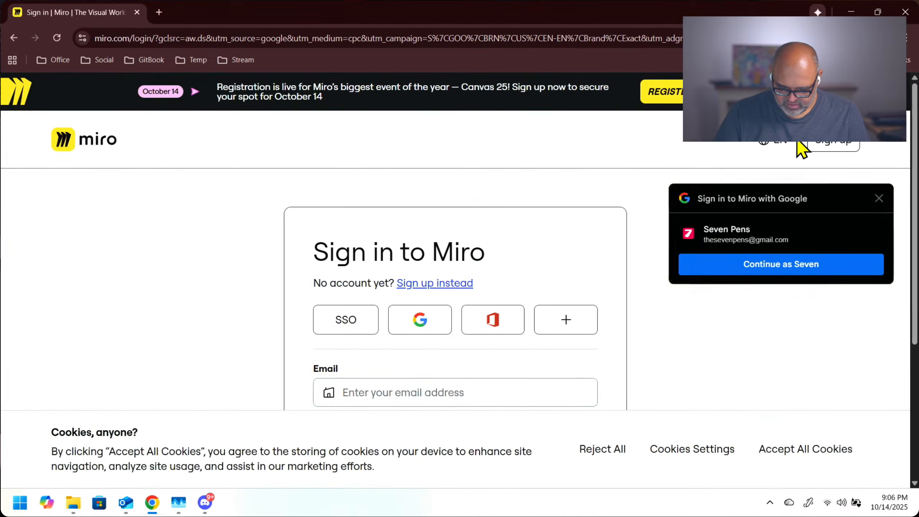
click(432, 322)
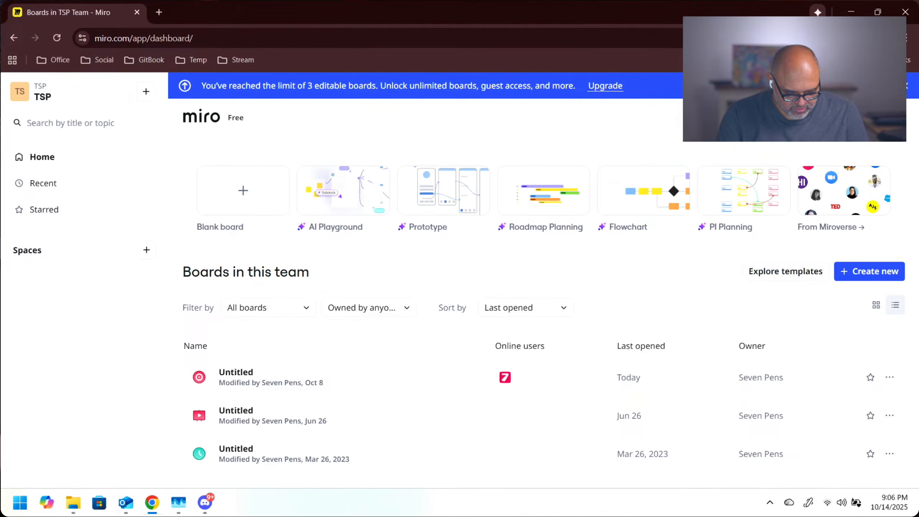
Step: Check the option to create a space for grouping boards and dismiss the upgrade offer
click(76, 245)
click(599, 137)
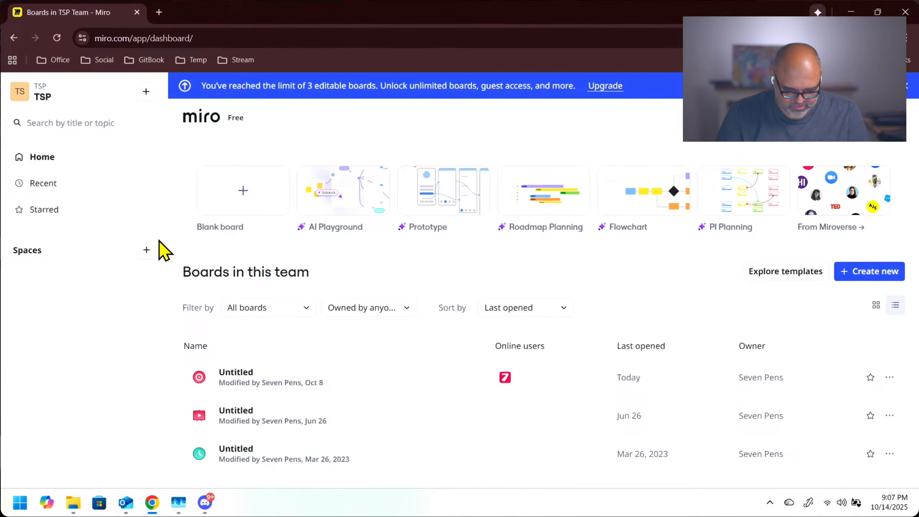
click(147, 250)
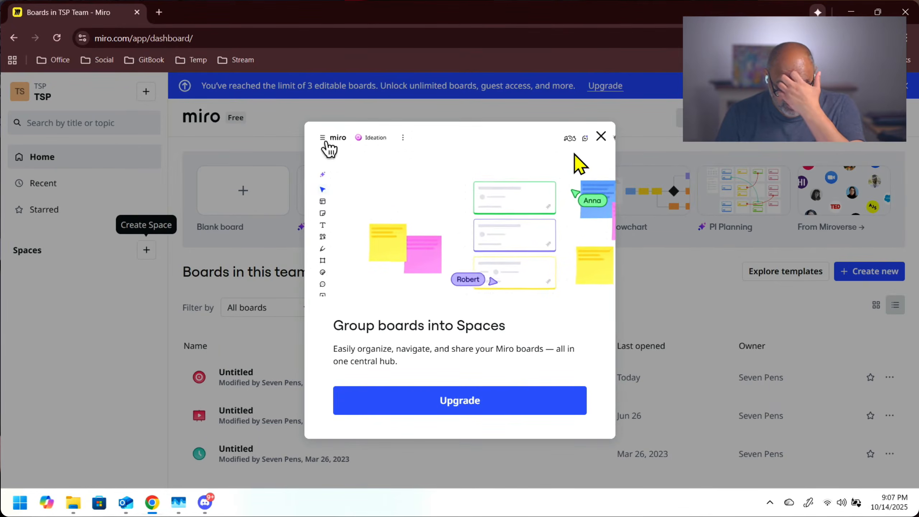
click(601, 137)
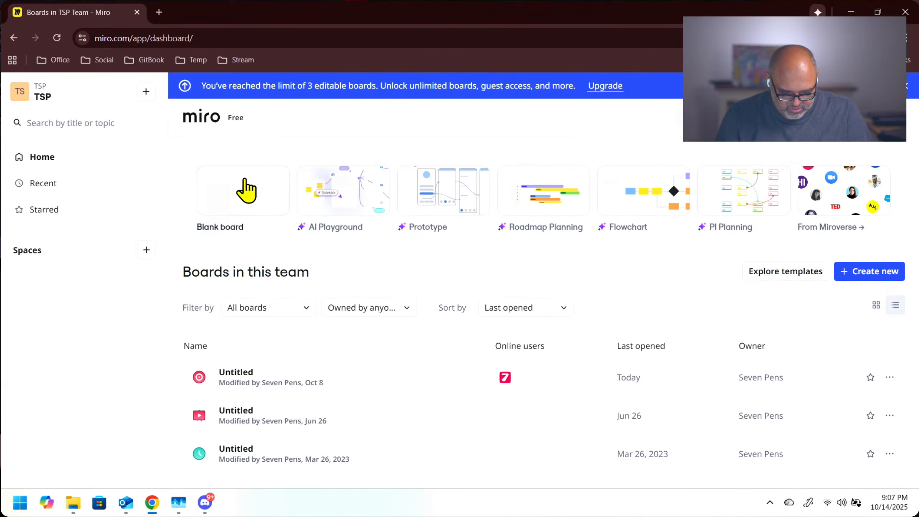
Step: Delete all three untitled boards from the team's board list
click(888, 380)
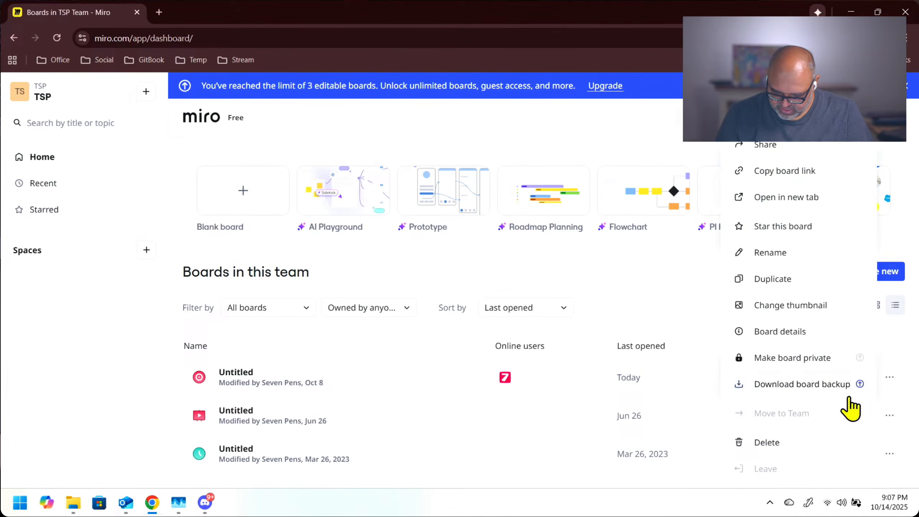
click(814, 437)
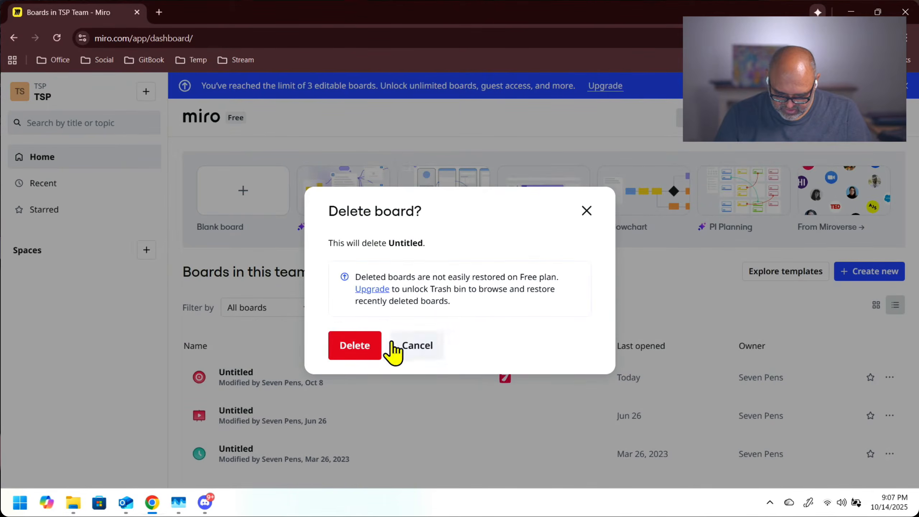
click(373, 344)
click(889, 351)
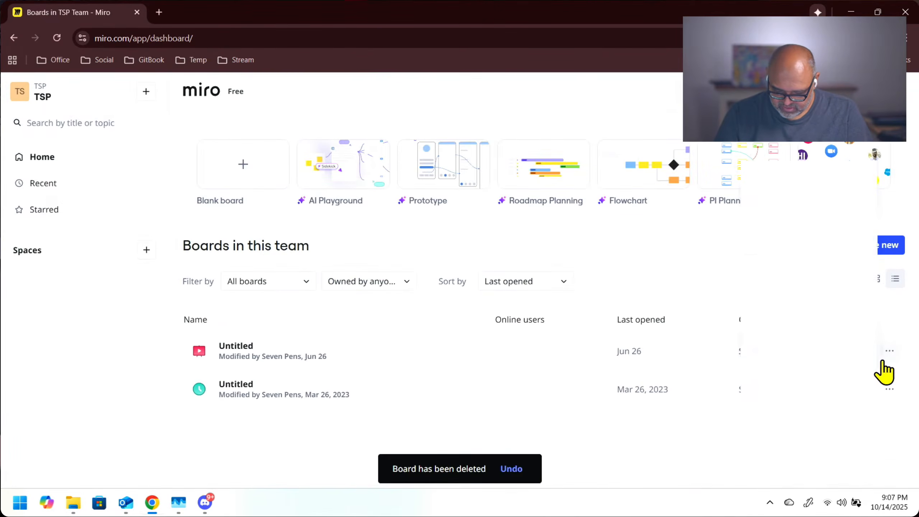
click(780, 438)
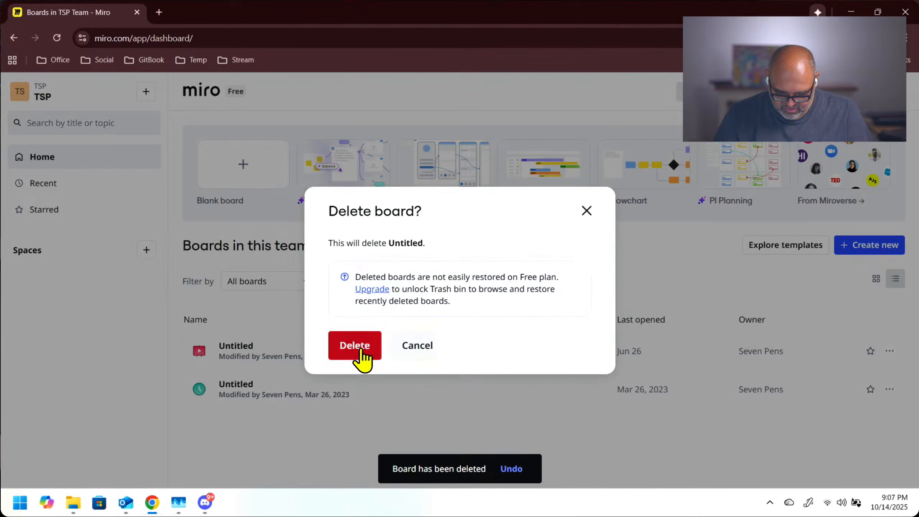
click(359, 346)
click(889, 350)
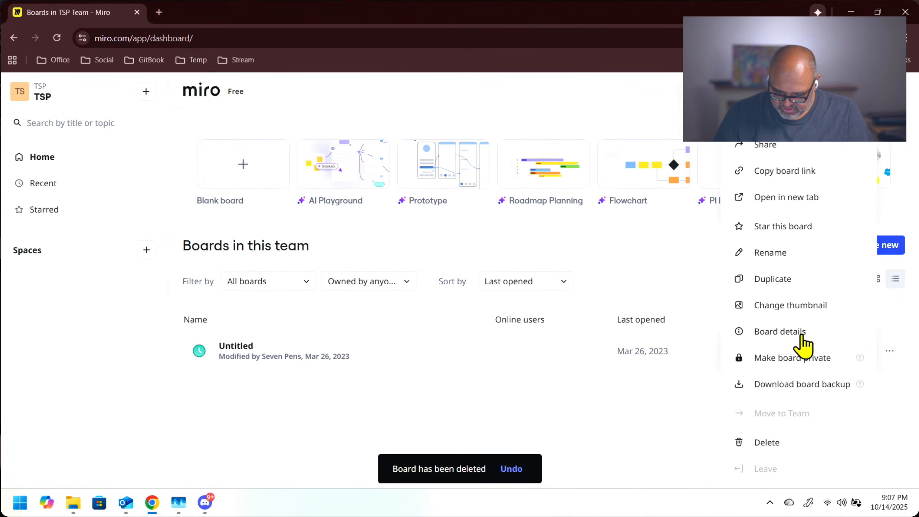
click(766, 442)
click(362, 344)
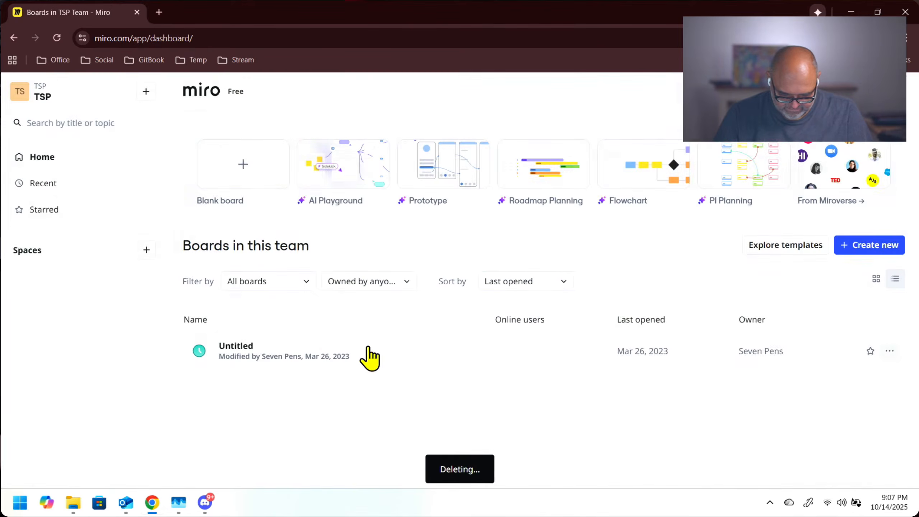
Step: Create a new board and look through the template categories and the suggested For you templates
click(870, 244)
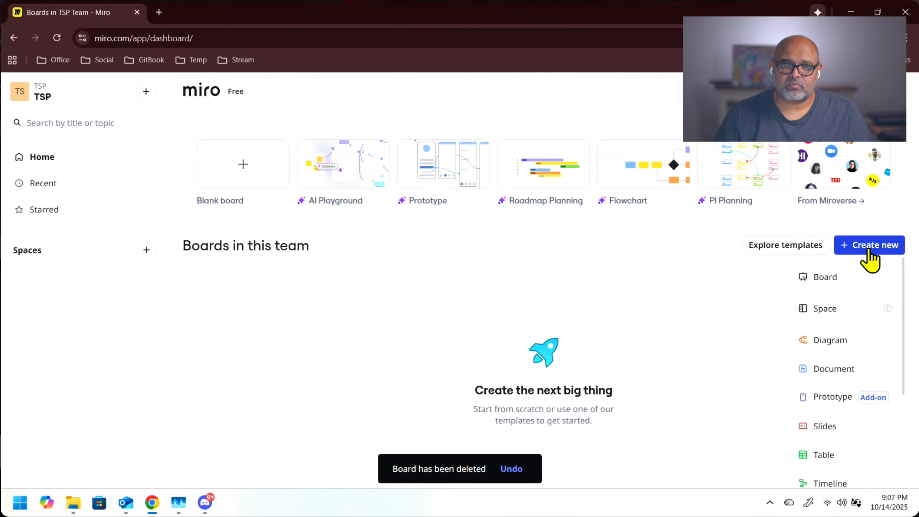
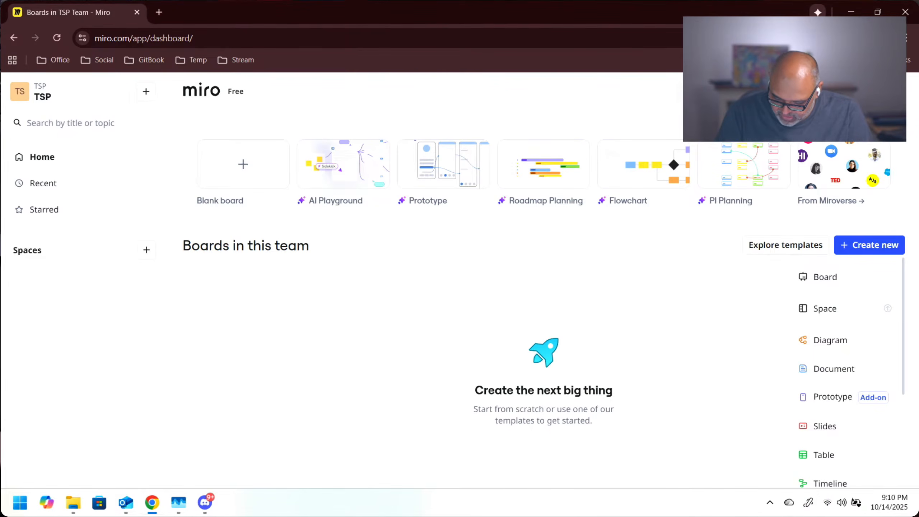
click(833, 289)
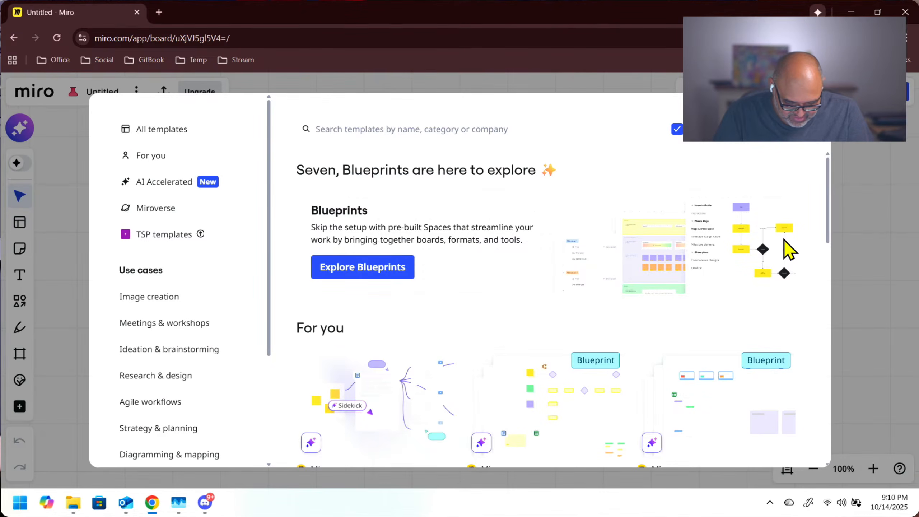
scroll(197, 144, down, 3)
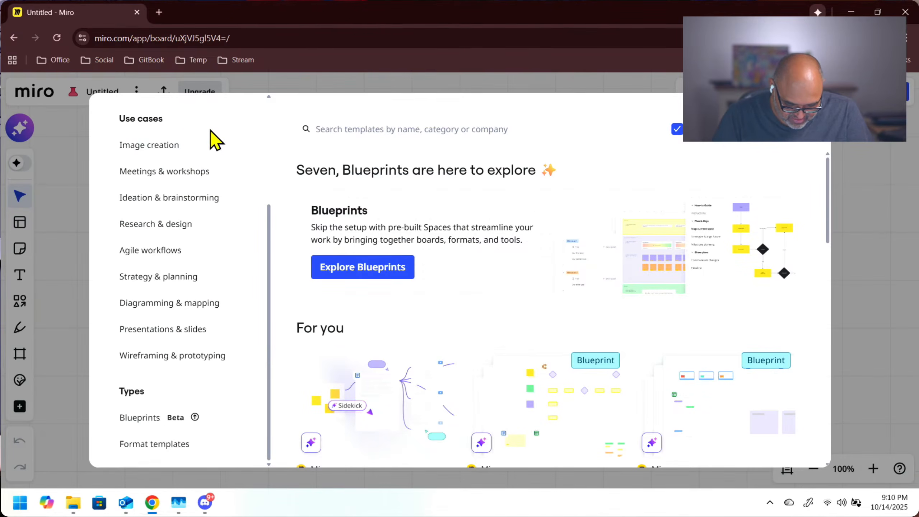
scroll(235, 457, up, 3)
scroll(523, 251, down, 4)
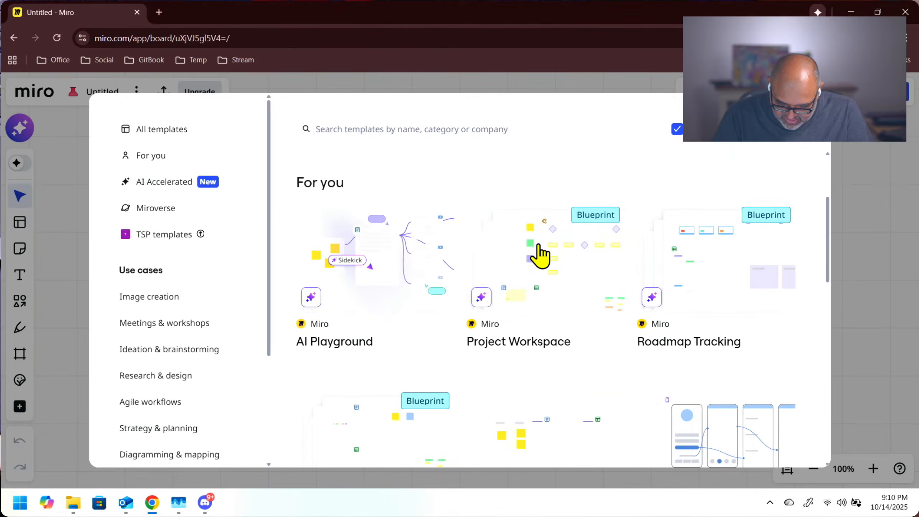
scroll(608, 370, down, 2)
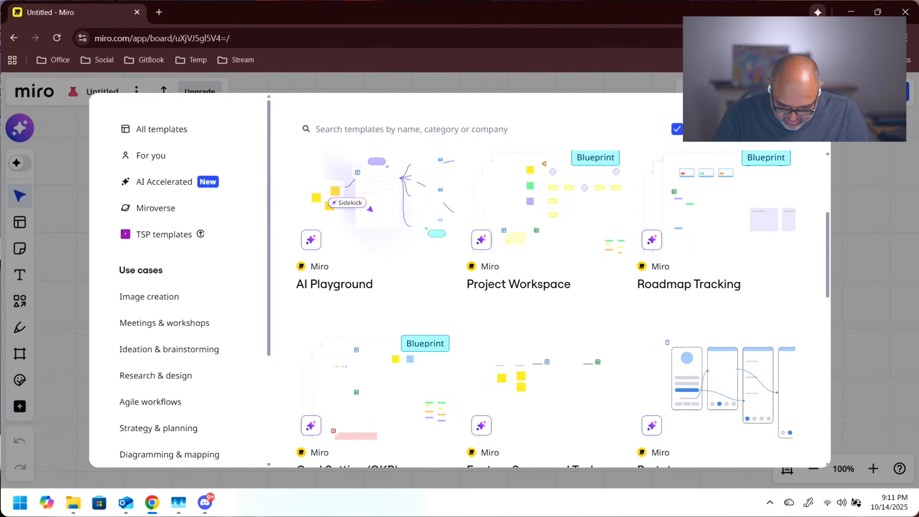
scroll(608, 387, up, 3)
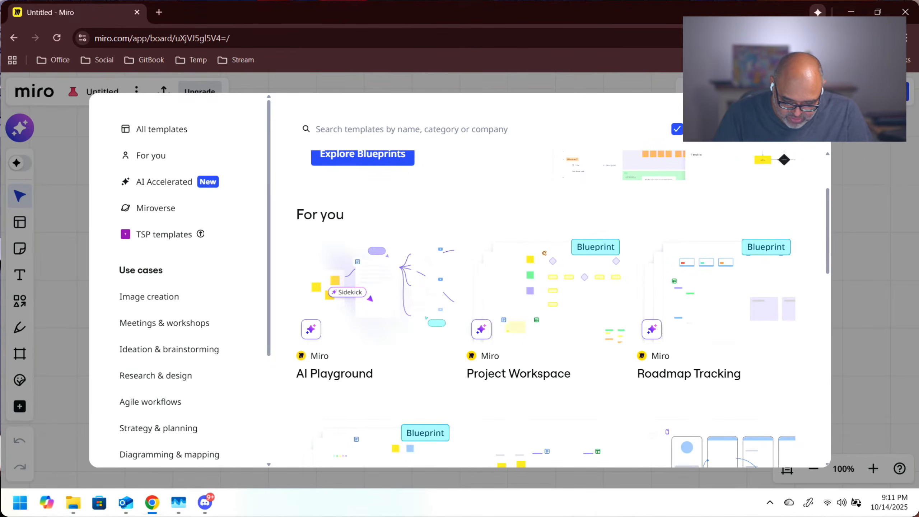
scroll(535, 385, up, 4)
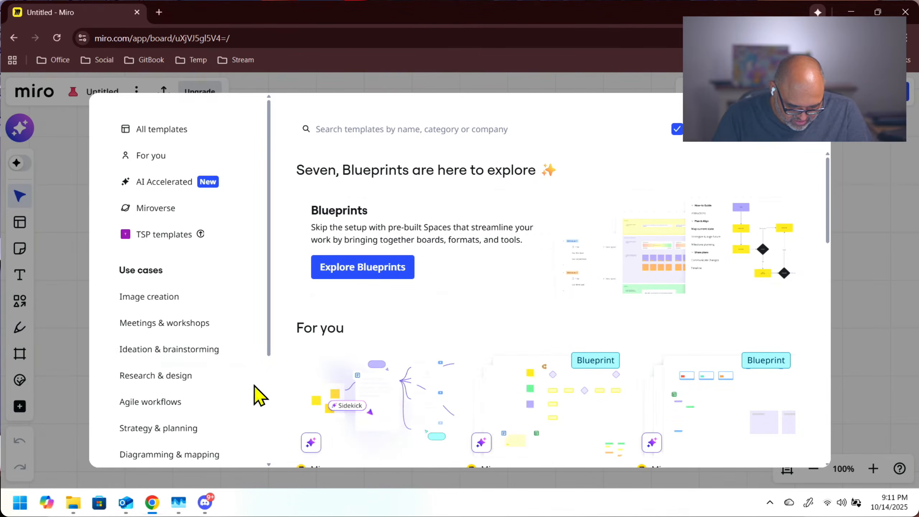
Step: Browse the Ideation & brainstorming templates and the Image creation templates
click(215, 358)
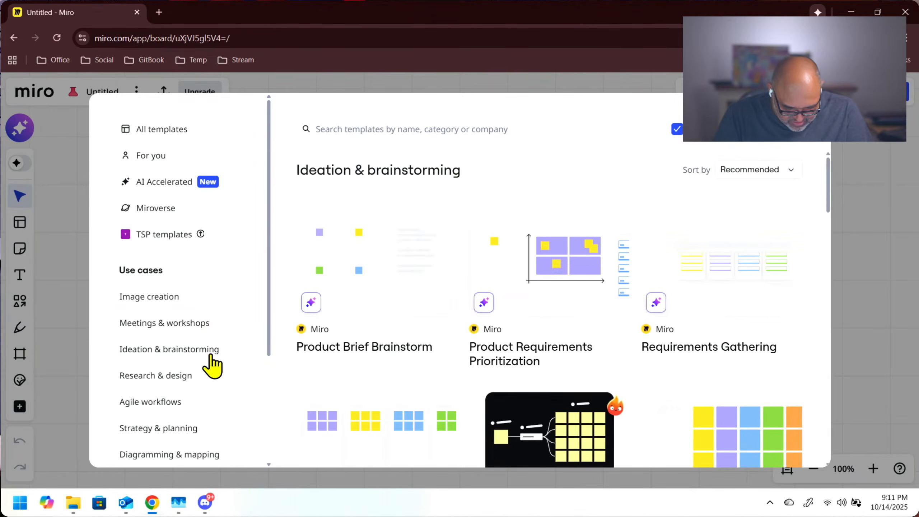
scroll(214, 366, down, 5)
scroll(214, 366, up, 5)
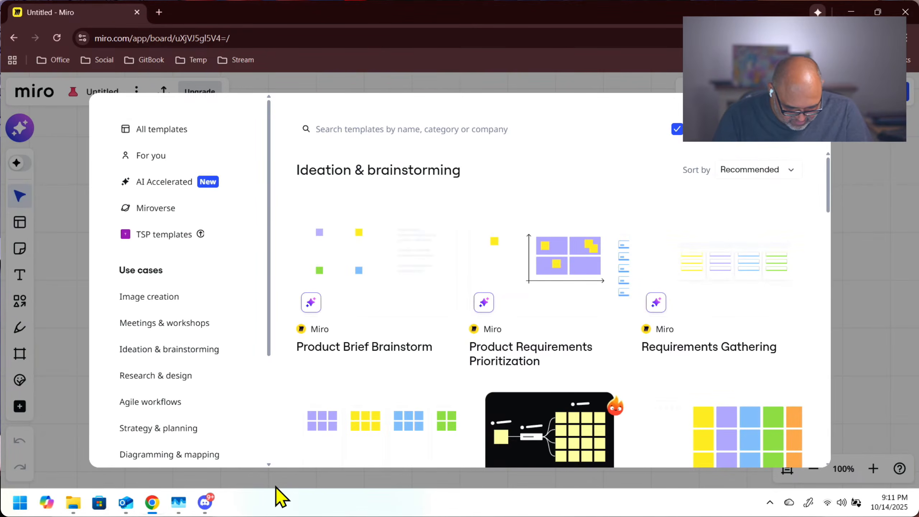
scroll(224, 196, down, 4)
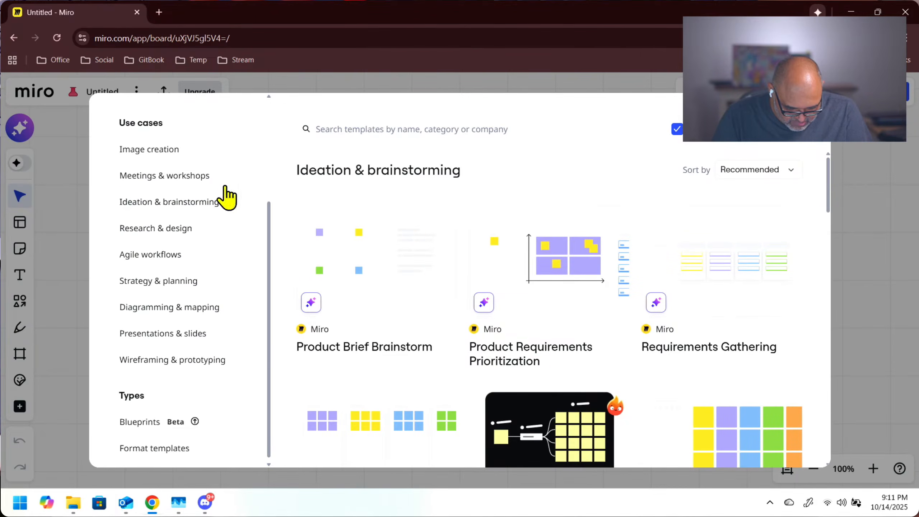
scroll(224, 196, up, 4)
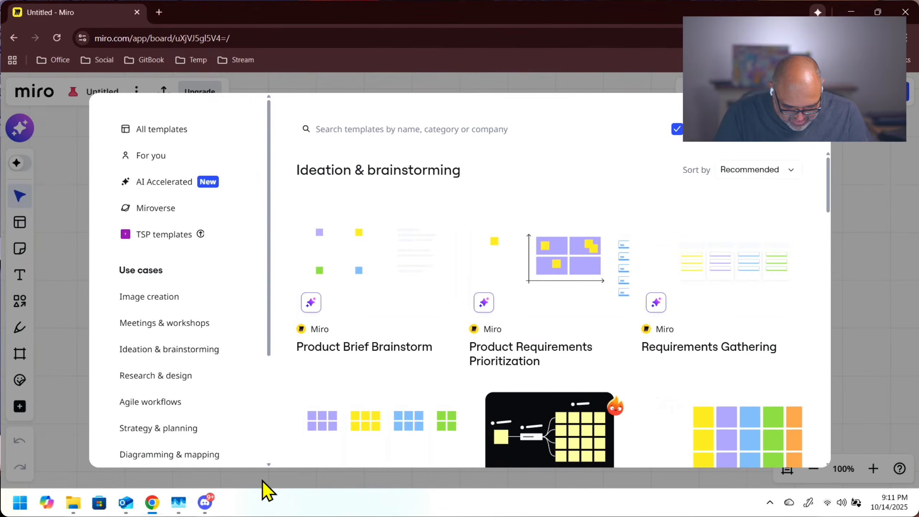
click(149, 297)
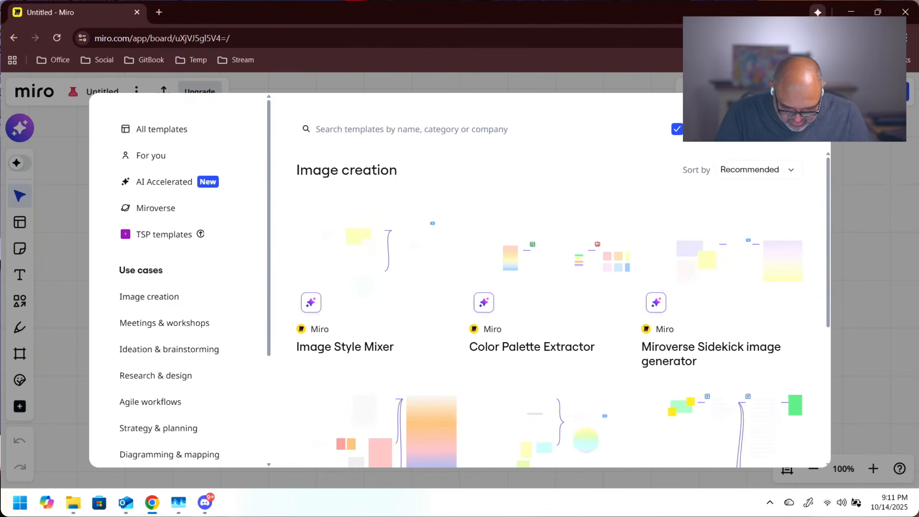
scroll(553, 221, down, 3)
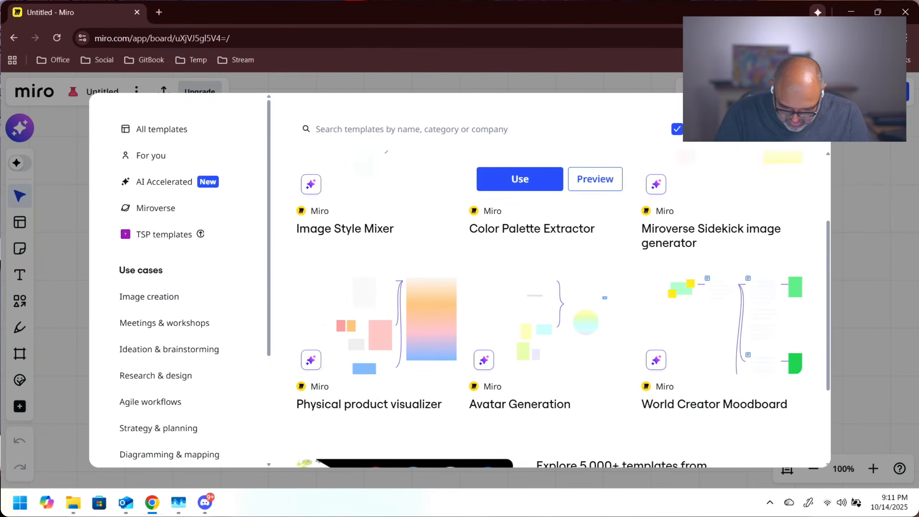
Step: Check the full All templates gallery and close the template picker to return to the blank board
scroll(580, 154, up, 3)
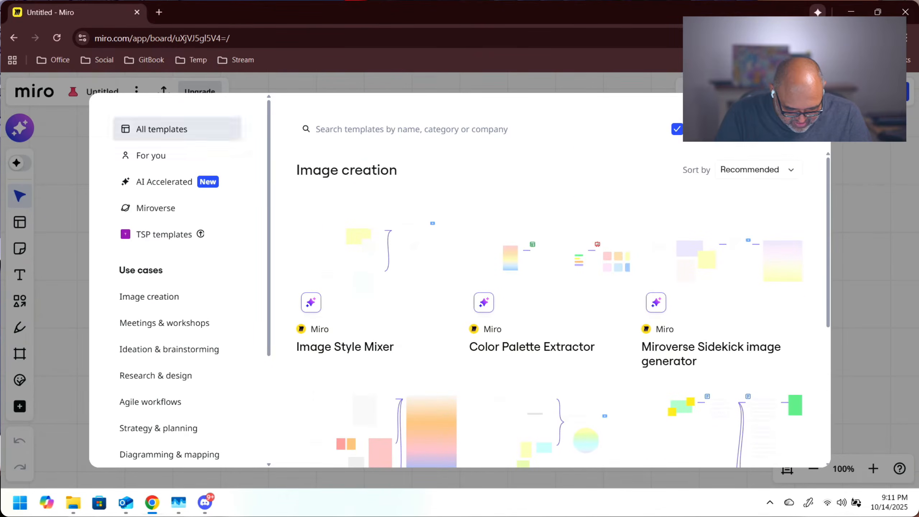
click(162, 128)
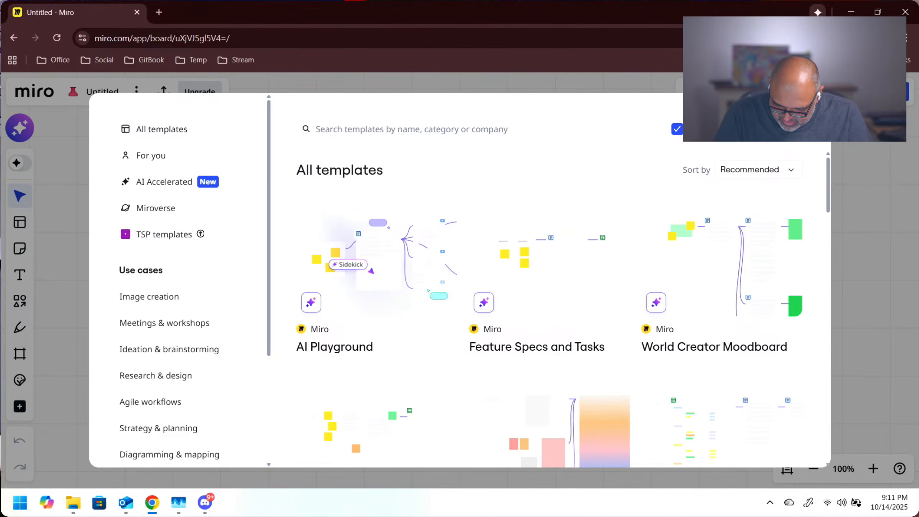
key(Escape)
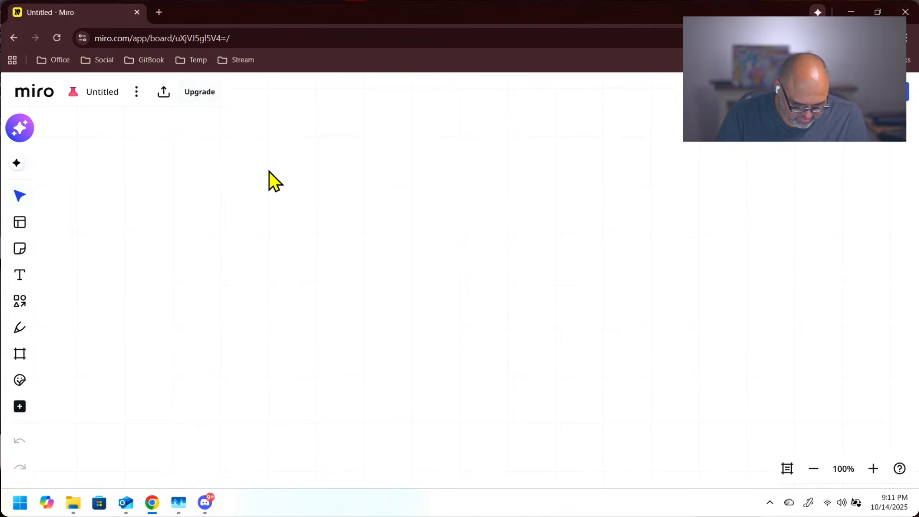
Step: Scribble freehand loops and zigzags across the blank board with the black pen
drag(137, 158, 179, 244)
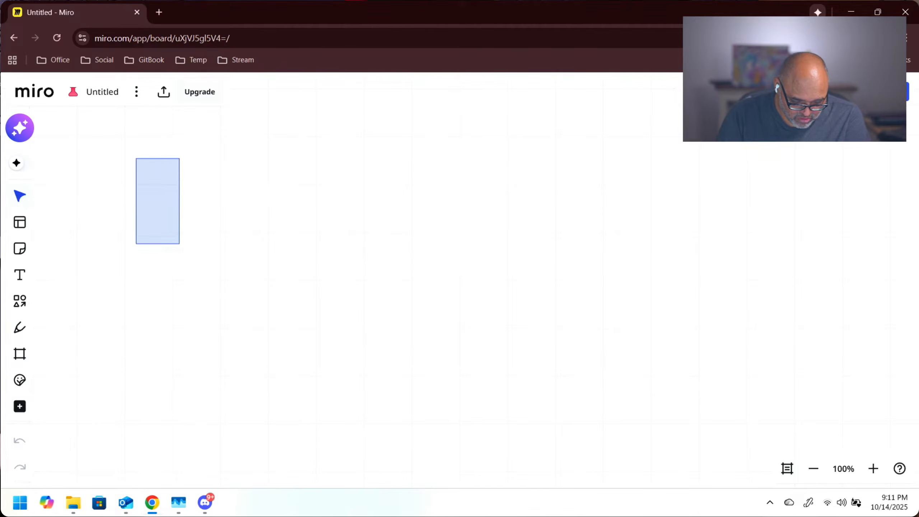
click(19, 328)
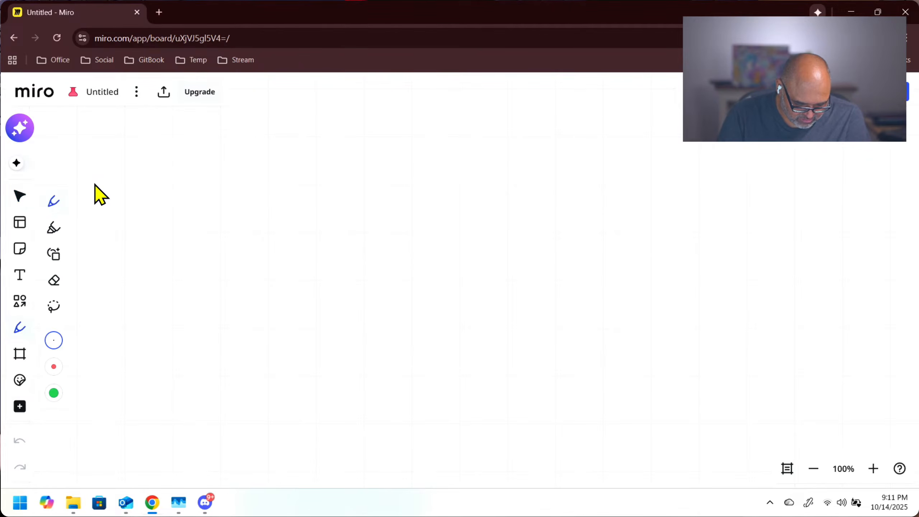
mouse_move(160, 152)
mouse_down()
mouse_move(380, 415)
mouse_move(612, 237)
mouse_move(735, 206)
mouse_move(729, 277)
mouse_move(688, 226)
mouse_move(789, 238)
mouse_move(688, 429)
mouse_move(521, 204)
mouse_move(485, 257)
mouse_move(550, 235)
mouse_move(497, 219)
mouse_move(525, 265)
mouse_up()
mouse_move(152, 209)
mouse_down()
mouse_move(199, 158)
mouse_move(328, 119)
mouse_move(470, 202)
mouse_move(528, 301)
mouse_move(289, 183)
mouse_move(494, 134)
mouse_move(254, 420)
mouse_move(702, 373)
mouse_move(145, 439)
mouse_move(814, 249)
mouse_move(237, 251)
mouse_move(488, 288)
mouse_up()
mouse_move(691, 318)
mouse_down()
mouse_move(583, 361)
mouse_move(328, 345)
mouse_move(292, 340)
mouse_move(291, 274)
mouse_up()
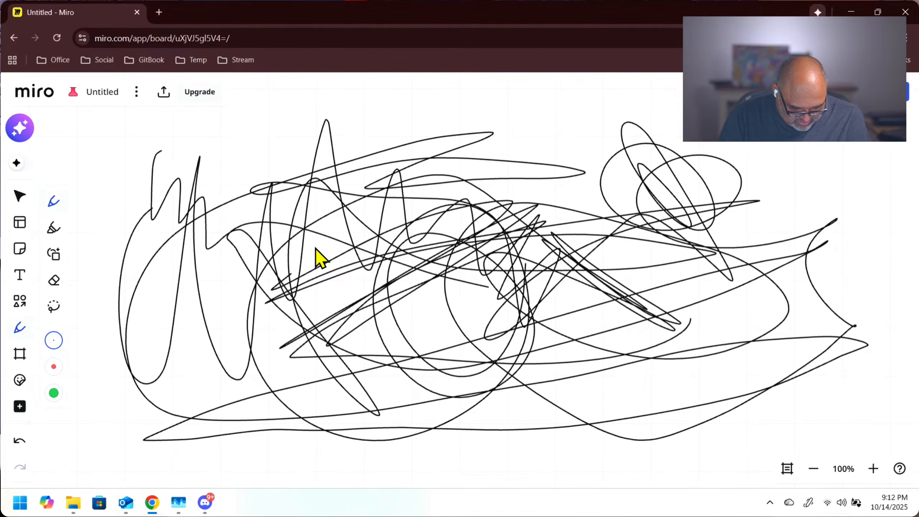
Step: Highlight the beginning of the pen scribble with several yellow highlighter strokes
click(54, 228)
drag(132, 177, 185, 156)
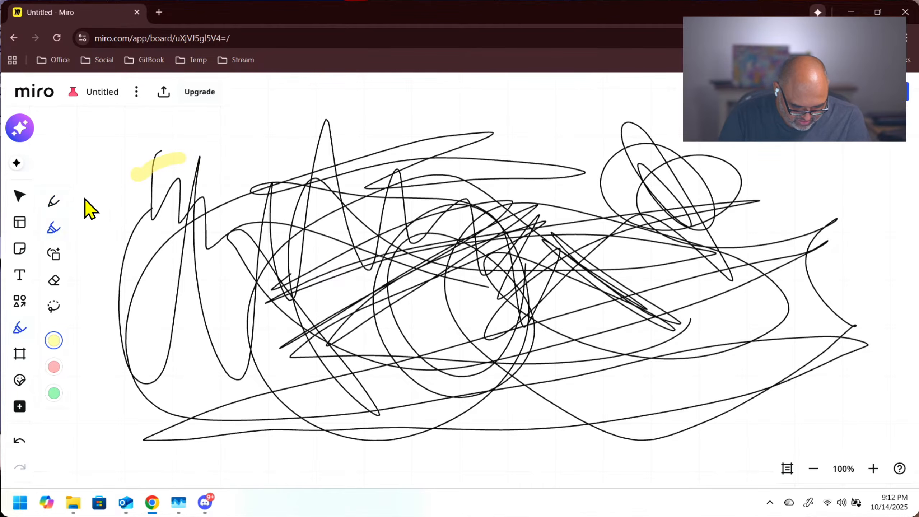
drag(156, 126, 192, 179)
mouse_move(159, 148)
mouse_down()
mouse_move(152, 217)
mouse_move(195, 164)
mouse_move(152, 206)
mouse_up()
Step: Erase all the pen and yellow highlighter strokes from the board
click(54, 280)
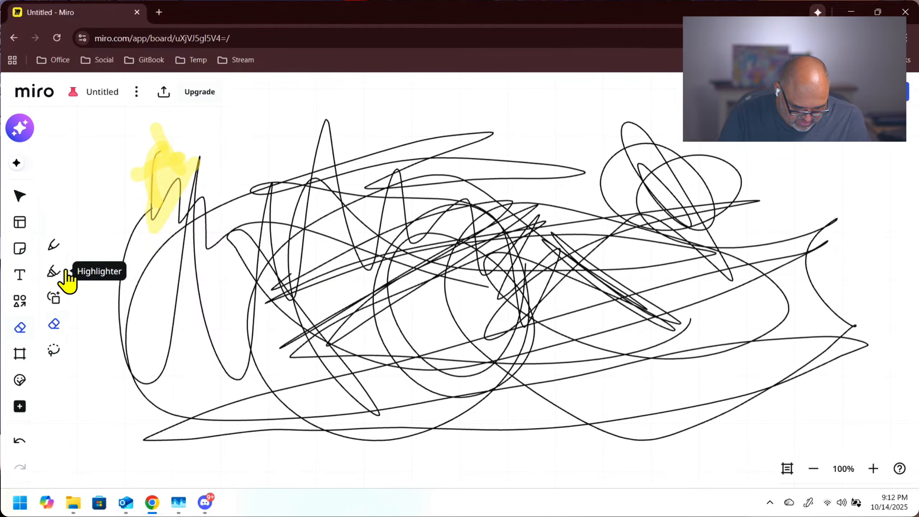
mouse_move(121, 164)
mouse_down()
mouse_move(145, 261)
mouse_move(258, 207)
mouse_move(405, 174)
mouse_up()
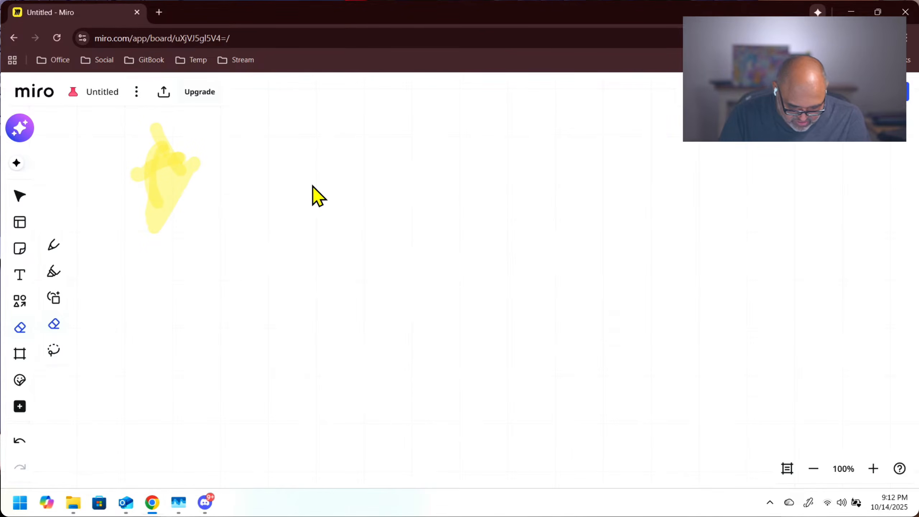
mouse_move(312, 195)
mouse_down()
mouse_move(170, 188)
mouse_move(166, 169)
mouse_move(153, 188)
mouse_up()
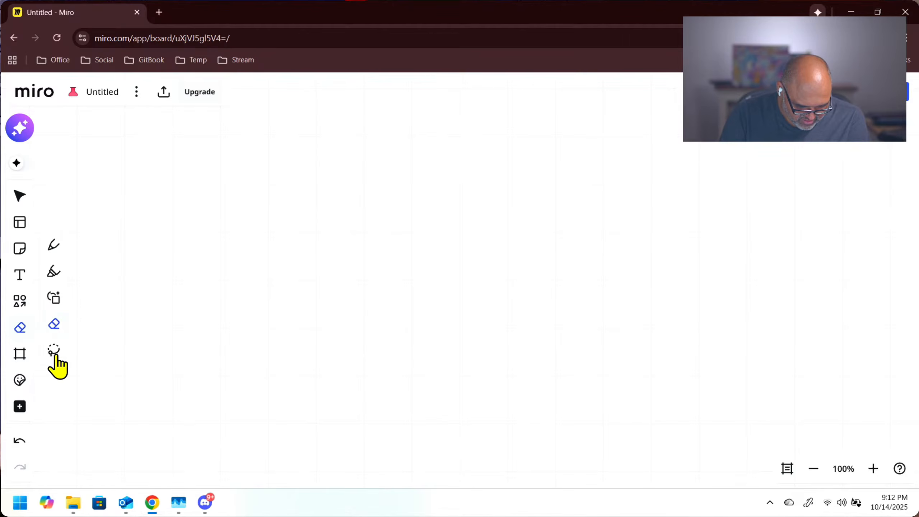
Step: Draw a tall, narrow frame on the empty board
click(20, 354)
drag(144, 160, 240, 420)
mouse_move(285, 174)
mouse_down()
mouse_move(383, 384)
mouse_move(441, 457)
mouse_up()
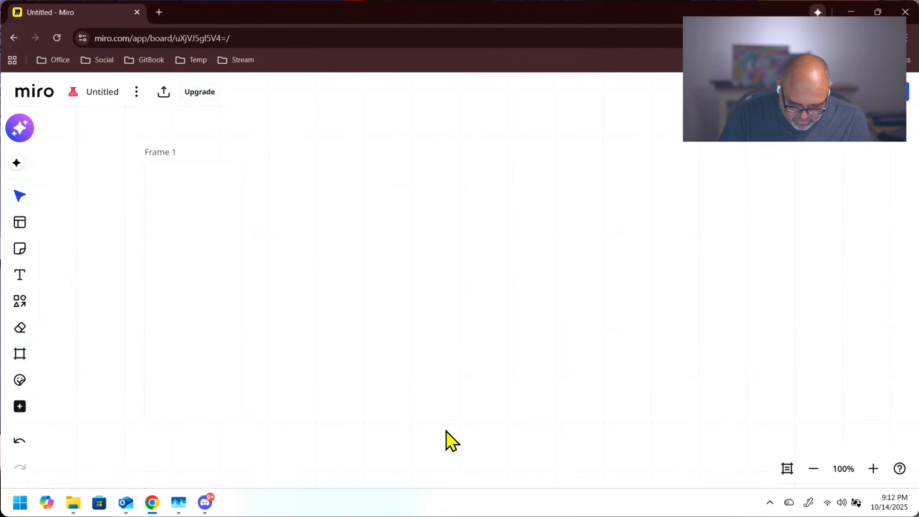
drag(267, 162, 439, 412)
Step: Add a second frame with a custom ratio beside the first one and widen it to a nearly square shape
click(20, 353)
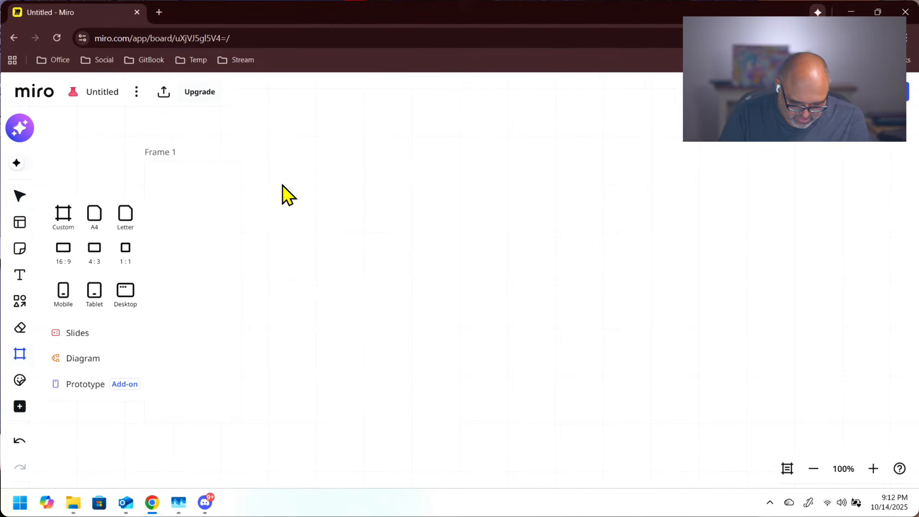
click(68, 214)
drag(119, 324, 345, 274)
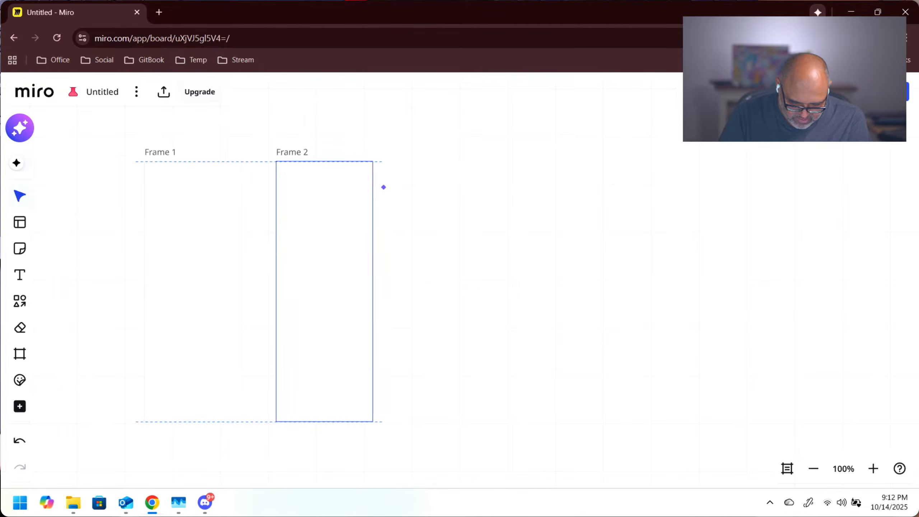
drag(374, 422, 540, 428)
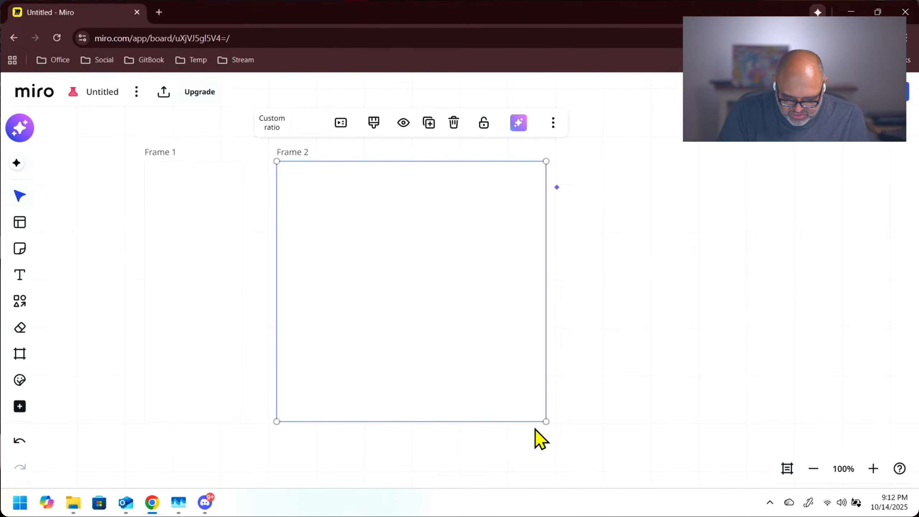
click(20, 222)
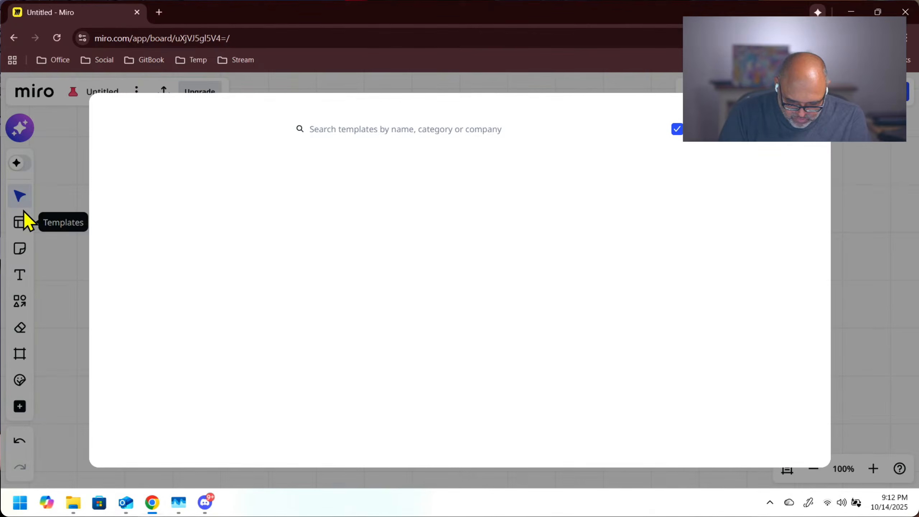
key(Escape)
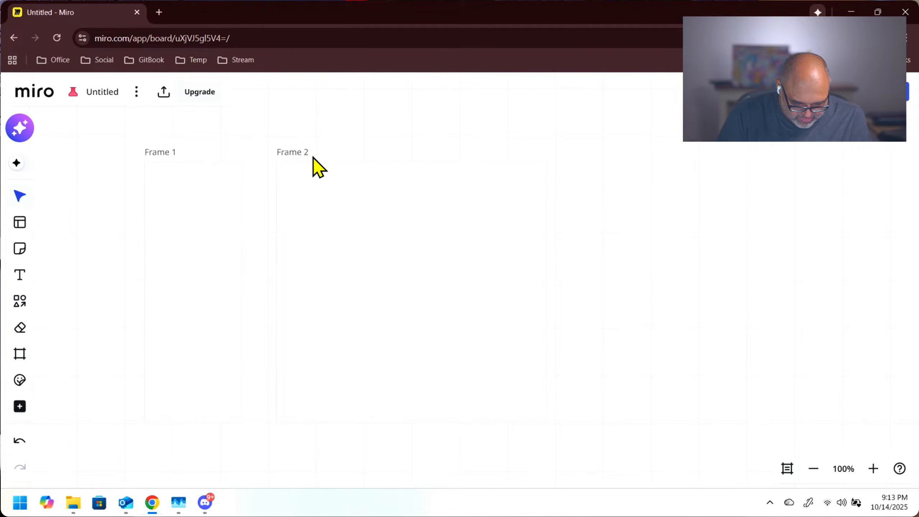
click(21, 276)
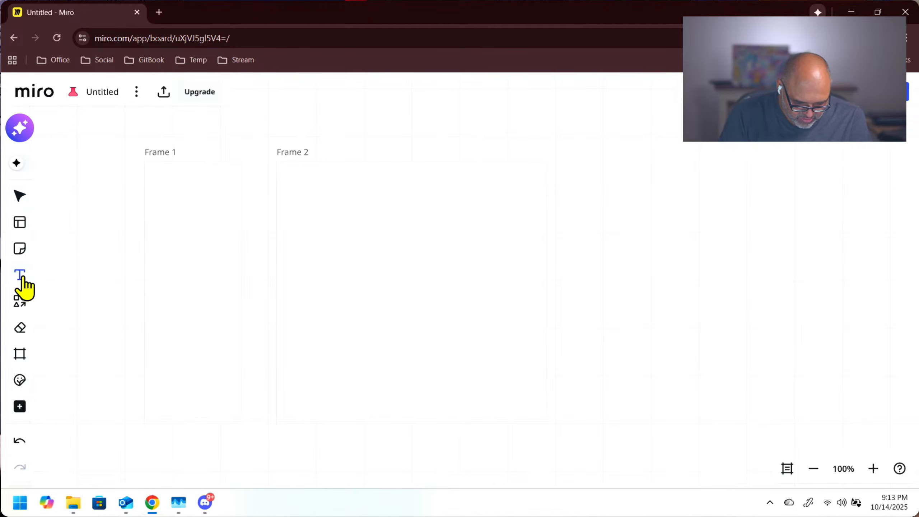
click(20, 198)
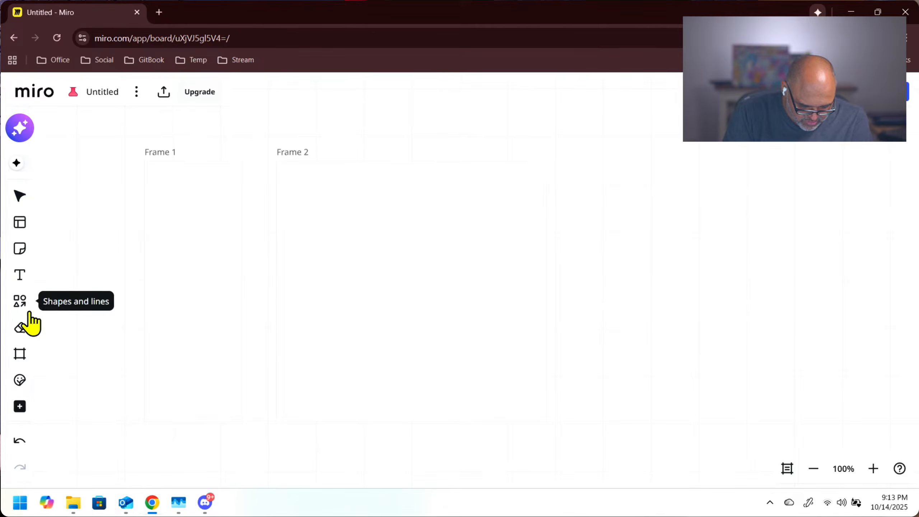
Step: Draw black pen strokes across both frames and a separate squiggle on the board outside the frames
click(29, 334)
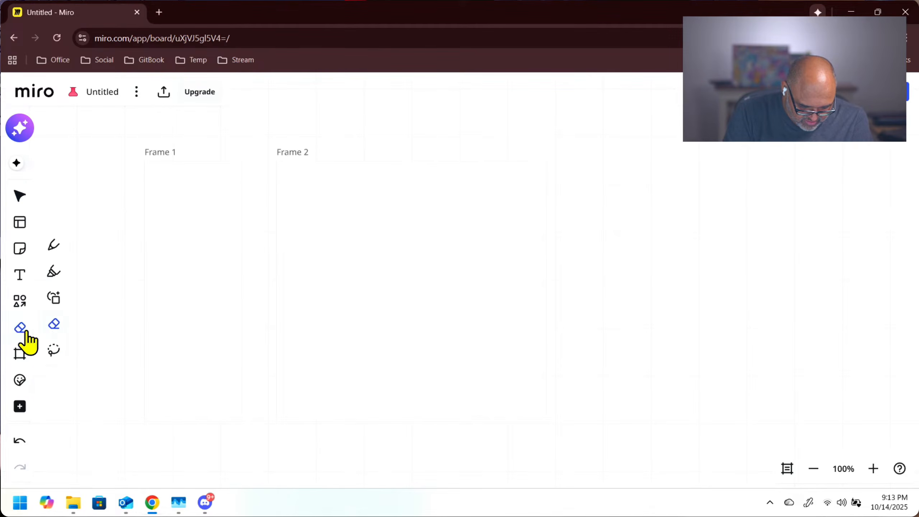
click(54, 245)
mouse_move(91, 221)
mouse_down()
mouse_move(103, 272)
mouse_move(297, 330)
mouse_up()
drag(208, 260, 322, 310)
drag(277, 261, 354, 266)
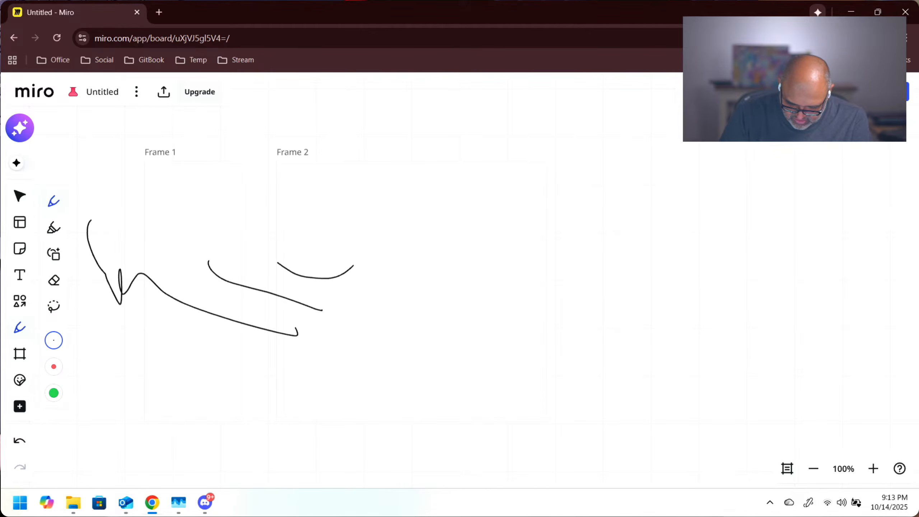
drag(605, 275, 690, 235)
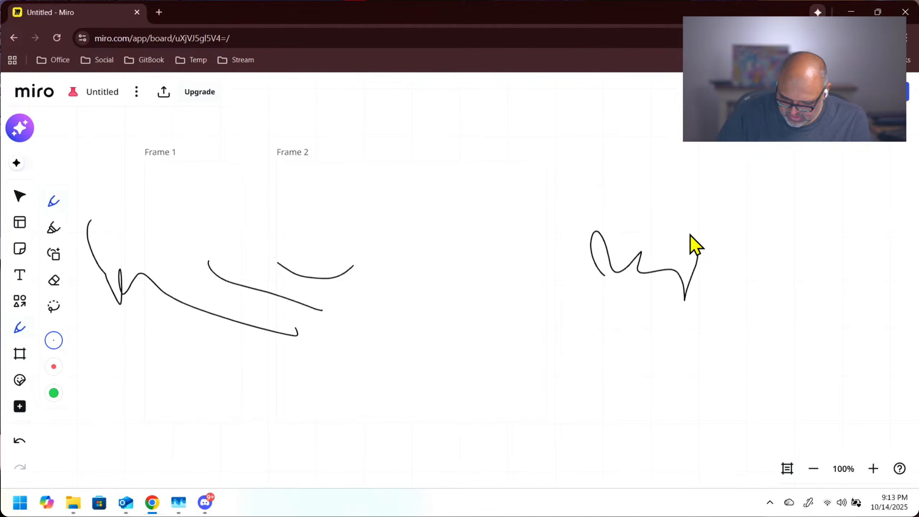
Step: Set up a Talktrack recording and allow the site to use the camera and microphone while visiting
click(794, 92)
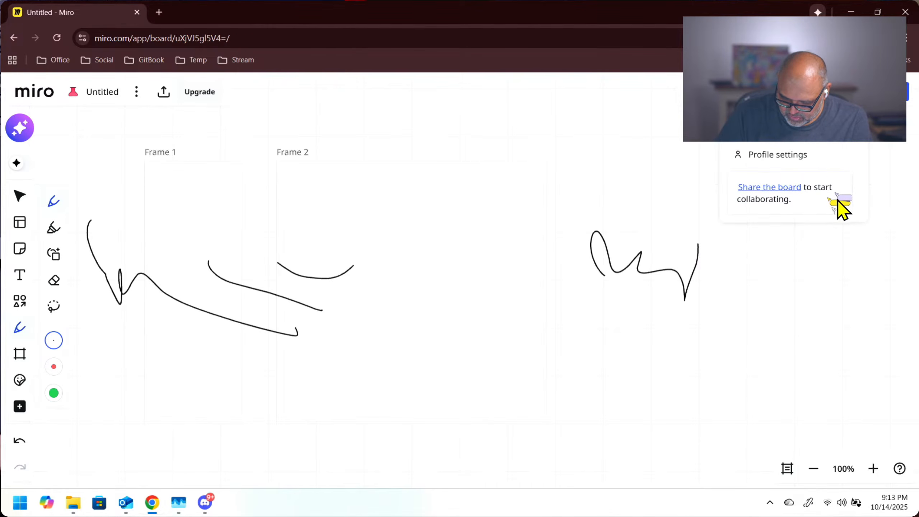
click(760, 92)
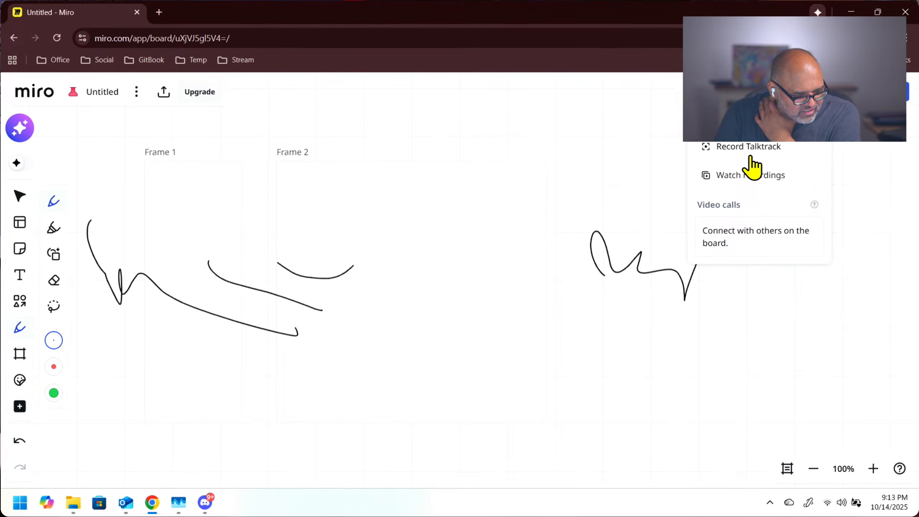
click(773, 148)
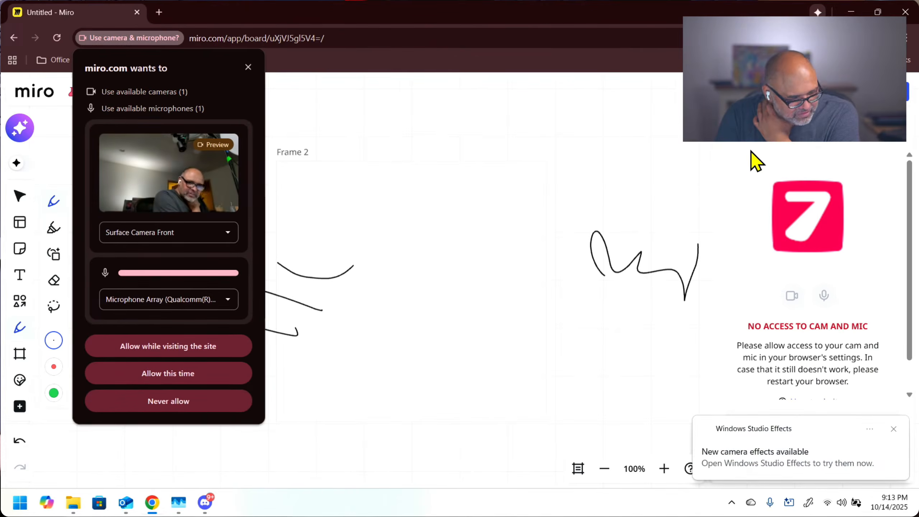
click(199, 234)
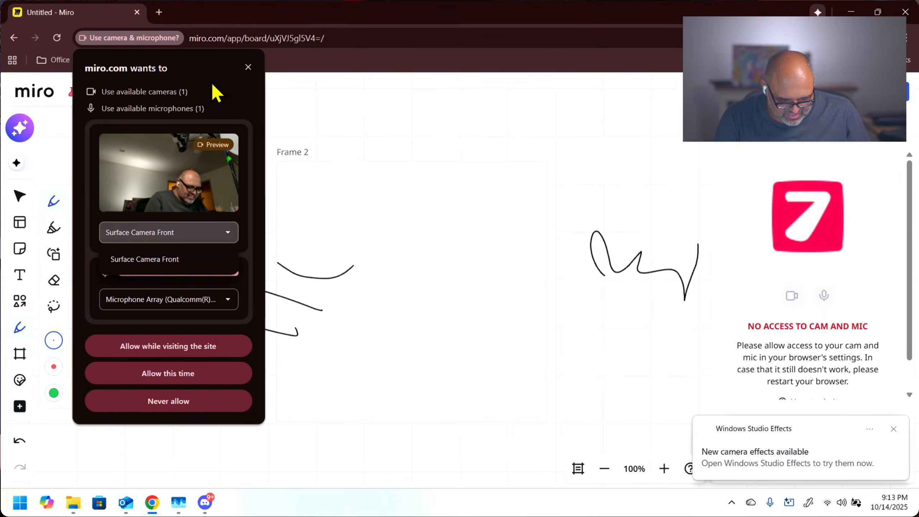
click(201, 93)
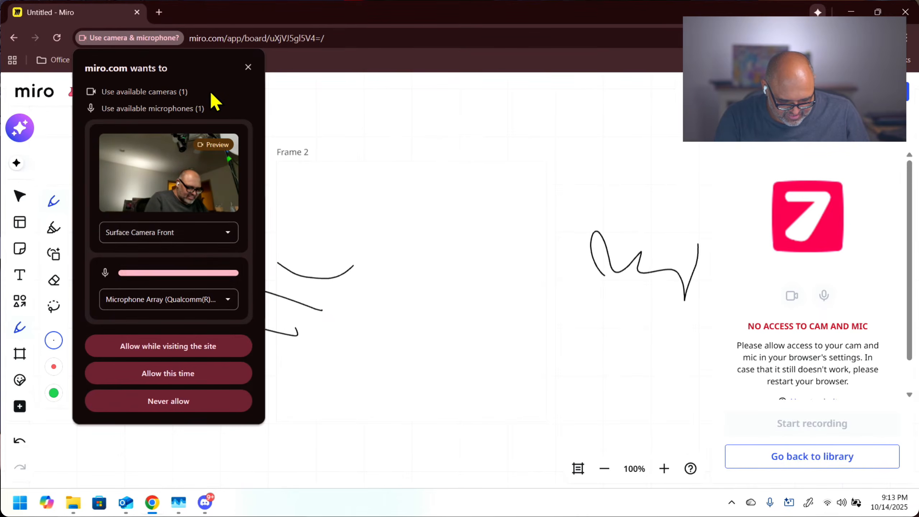
click(210, 347)
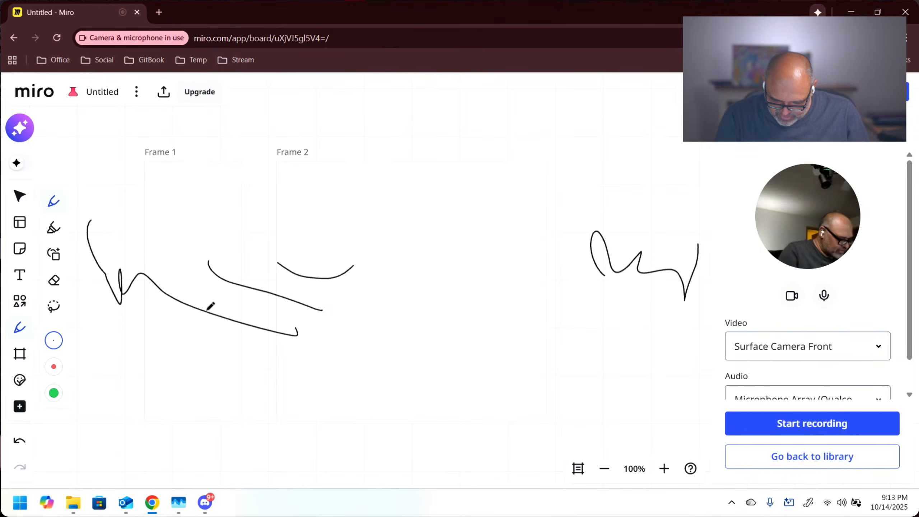
Step: Turn the camera off for the Talktrack, check the video and audio sources, and start recording
click(792, 296)
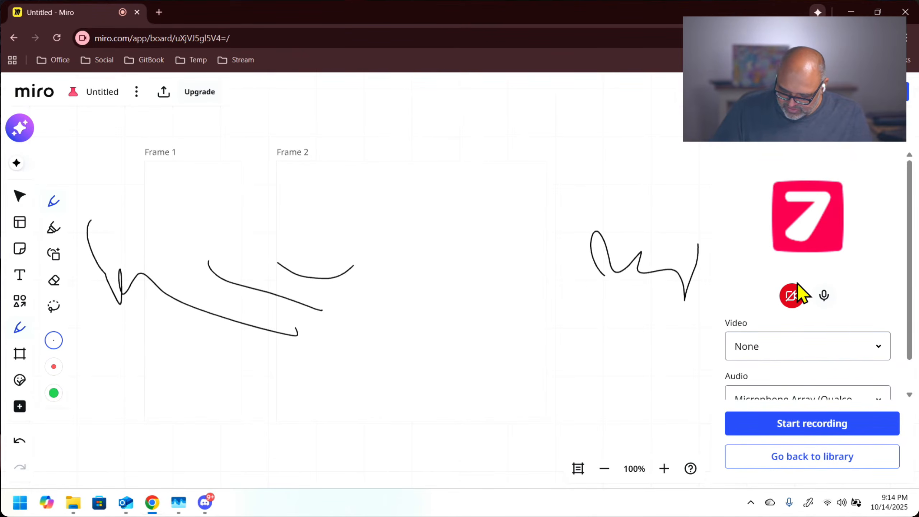
click(876, 348)
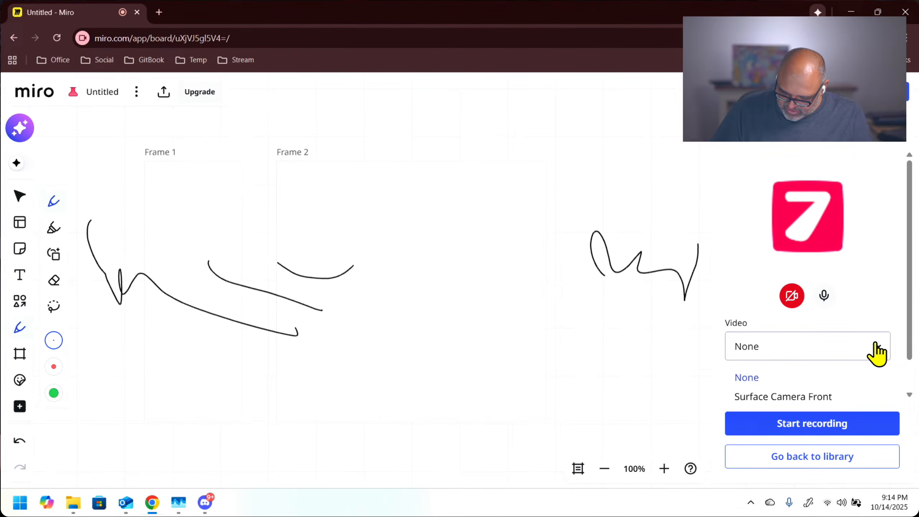
drag(910, 310, 909, 339)
click(886, 247)
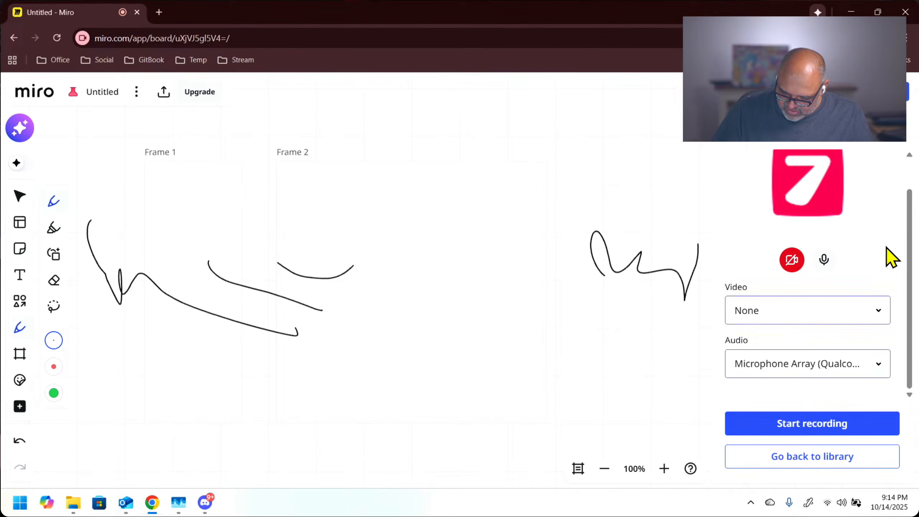
click(865, 424)
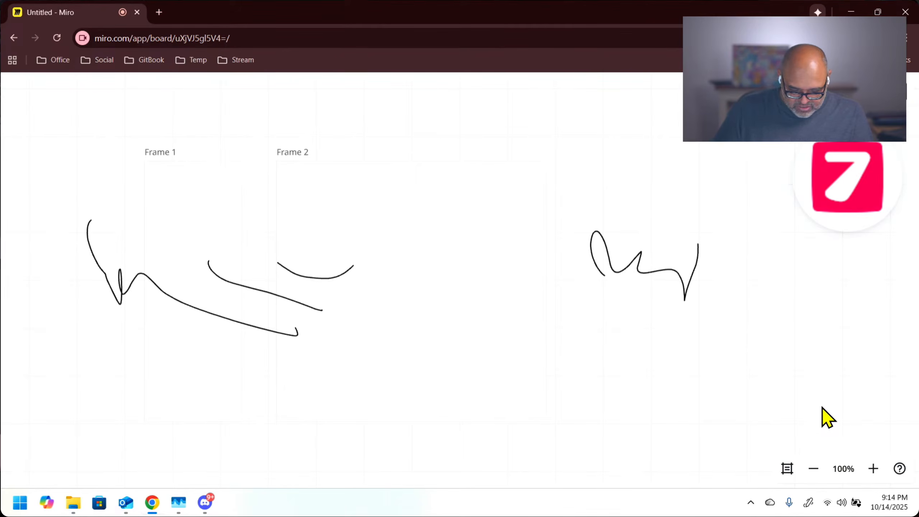
Step: Pan around the frames and pen strokes on the board while the Talktrack recording runs
scroll(813, 293, right, 1)
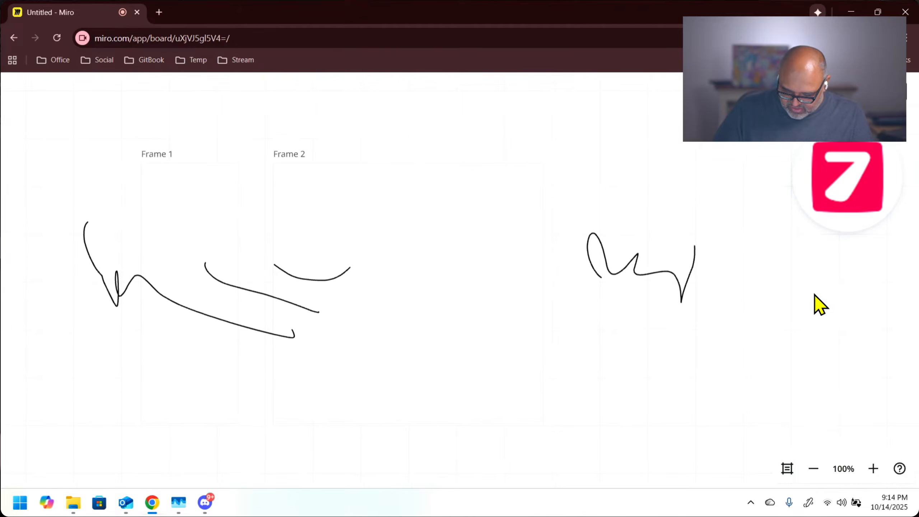
scroll(817, 302, left, 1)
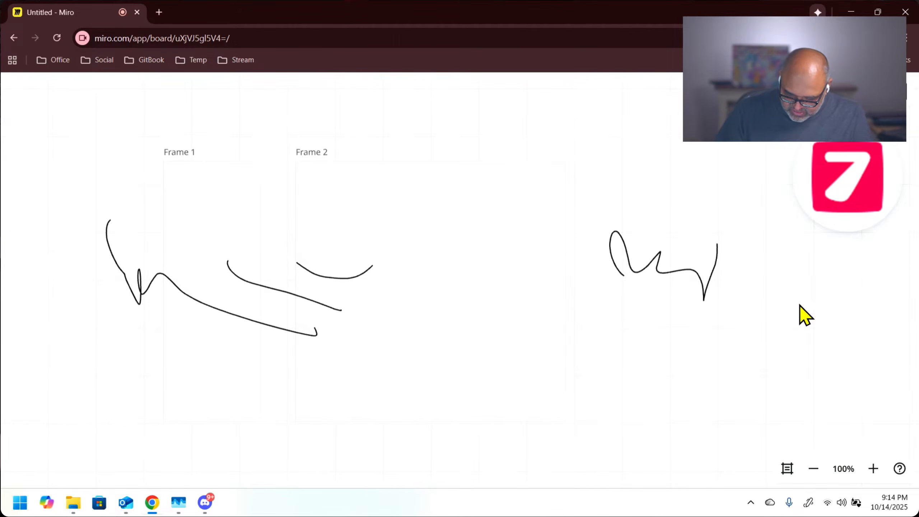
scroll(801, 308, up, 2)
scroll(801, 308, left, 4)
scroll(760, 289, right, 3)
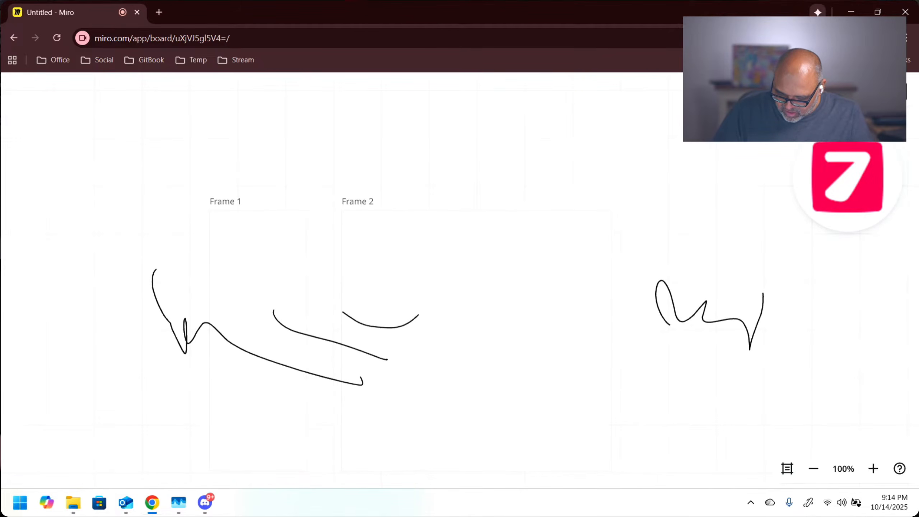
mouse_move(694, 221)
mouse_down()
mouse_move(701, 179)
mouse_move(758, 85)
mouse_move(881, 152)
mouse_move(715, 129)
mouse_up()
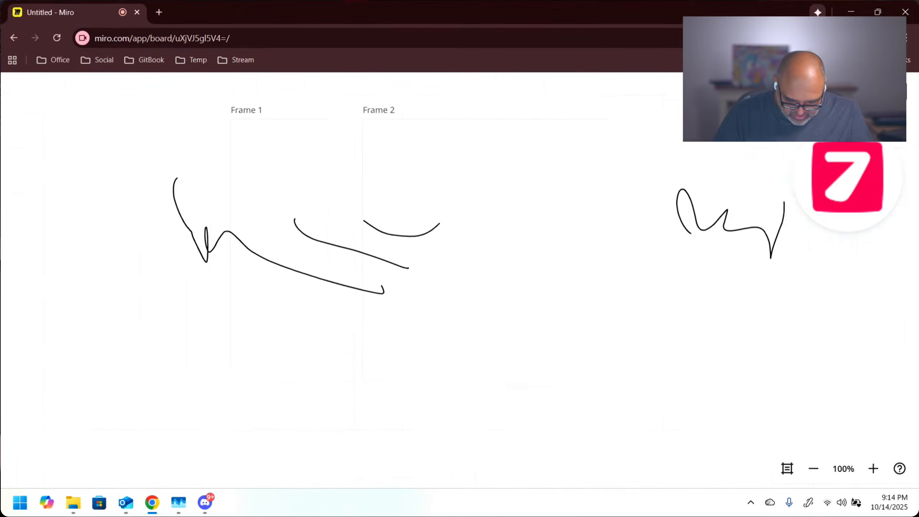
Step: Look over the board's frames list, finish the Talktrack recording, and close the profile menu
mouse_move(549, 257)
mouse_down()
mouse_move(550, 273)
mouse_move(542, 249)
mouse_up()
click(787, 474)
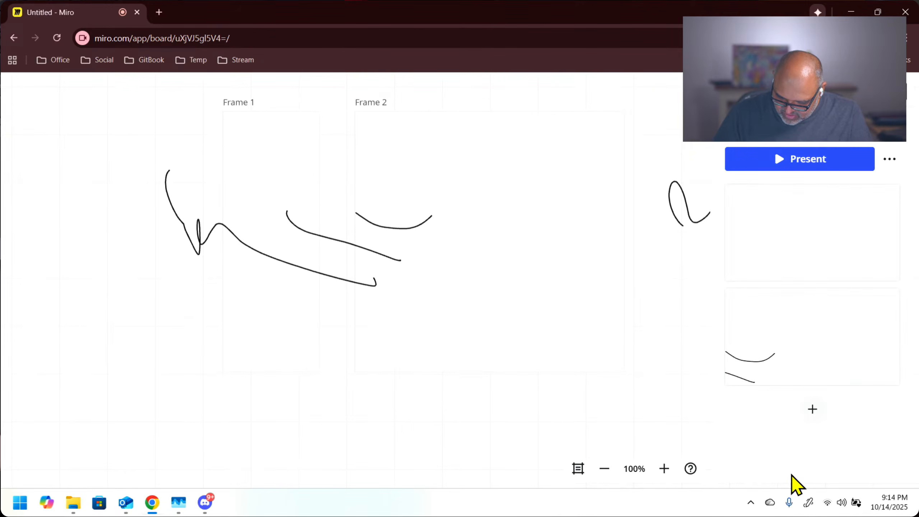
click(894, 135)
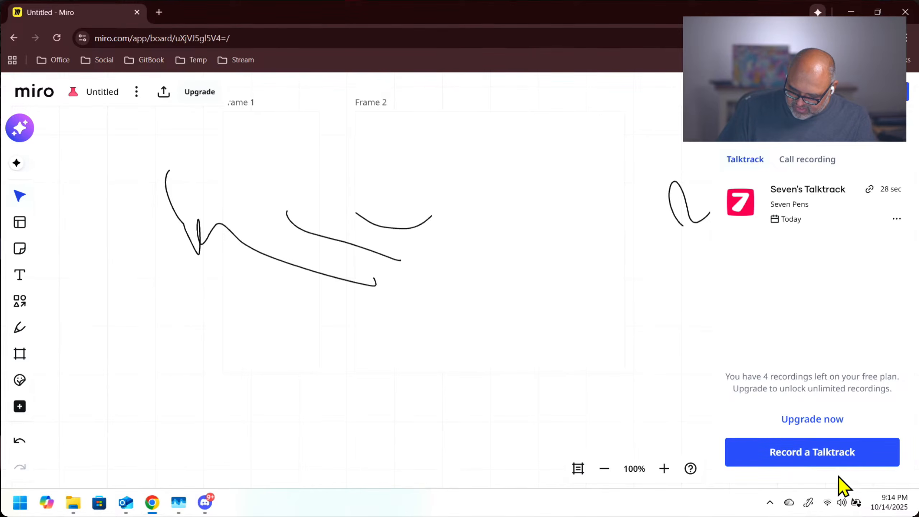
click(790, 92)
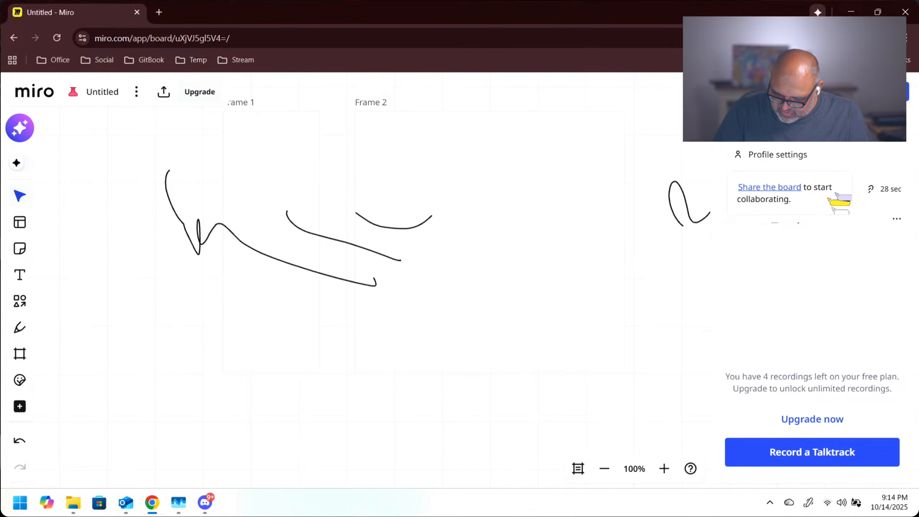
click(790, 92)
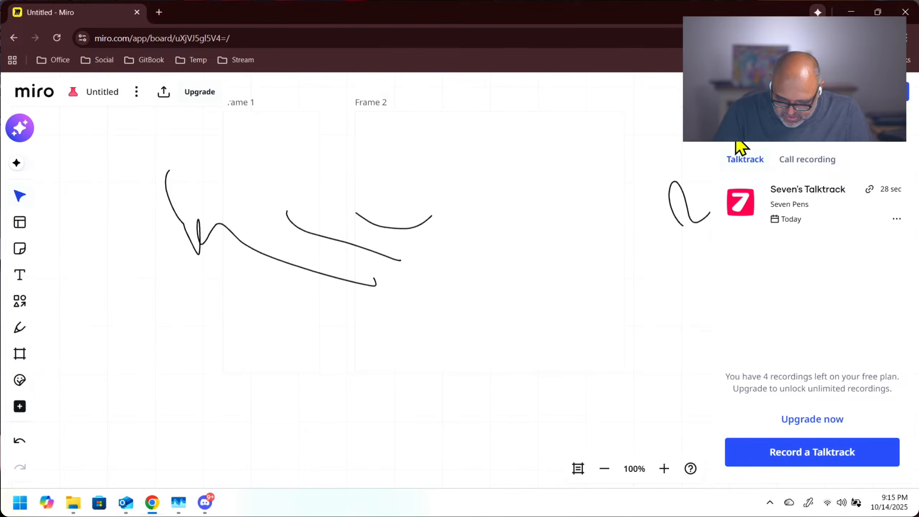
Step: Move the loose squiggle into Frame 2, then select Frame 2 to view its options and deselect it
click(677, 183)
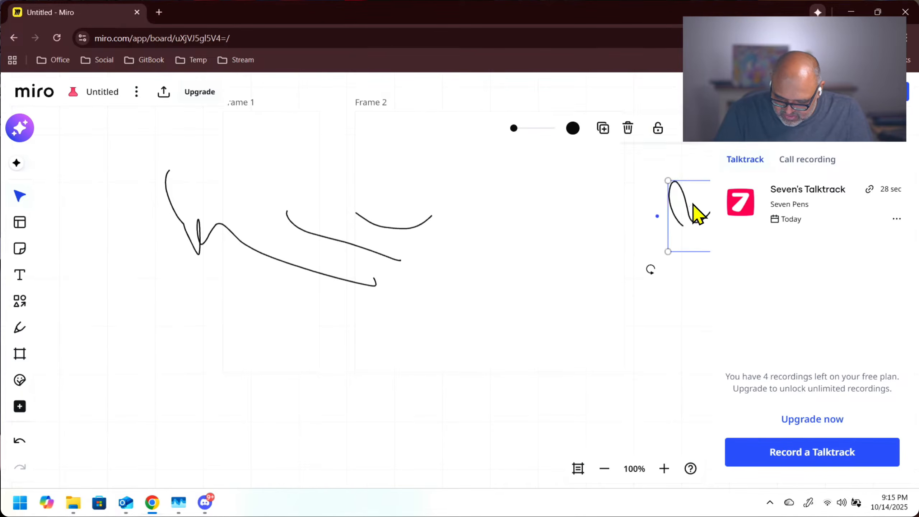
drag(677, 196, 518, 236)
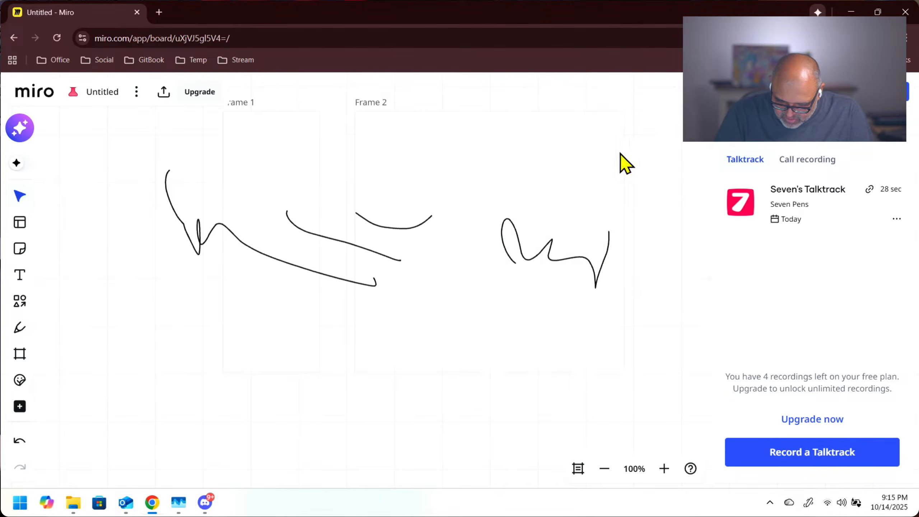
click(620, 154)
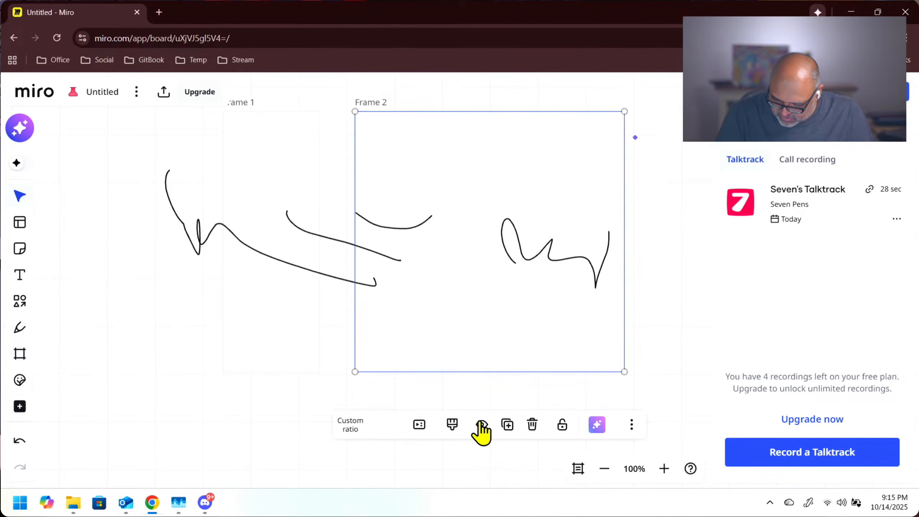
click(681, 150)
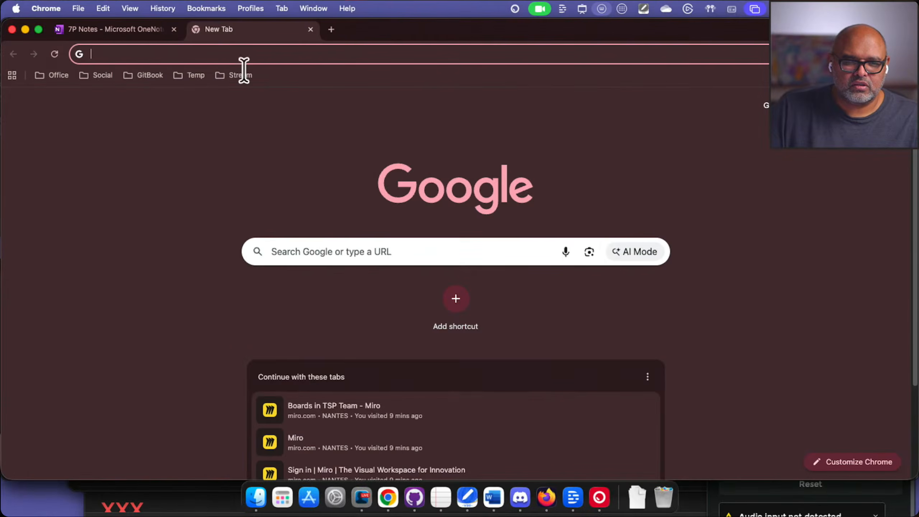
Step: Switch to Chrome on the Mac and search Google for "goggle jamboard"
click(324, 257)
click(324, 257)
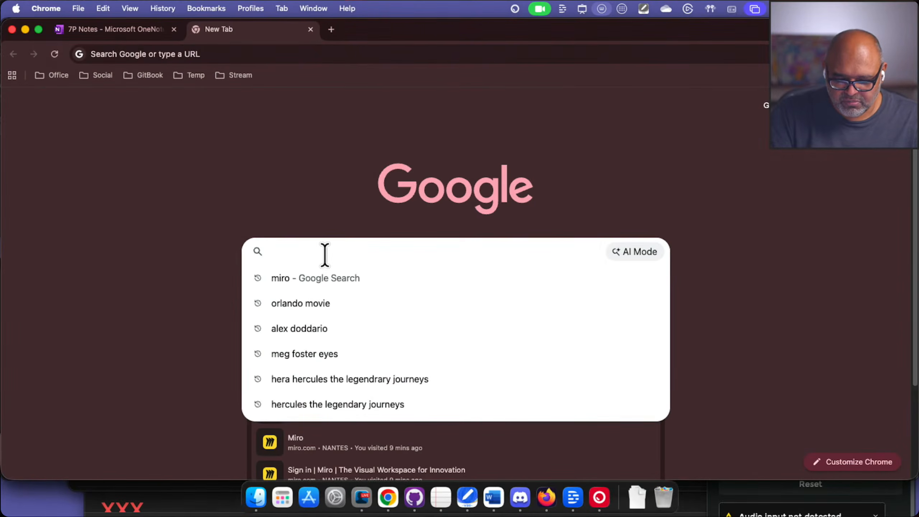
text(goggle)
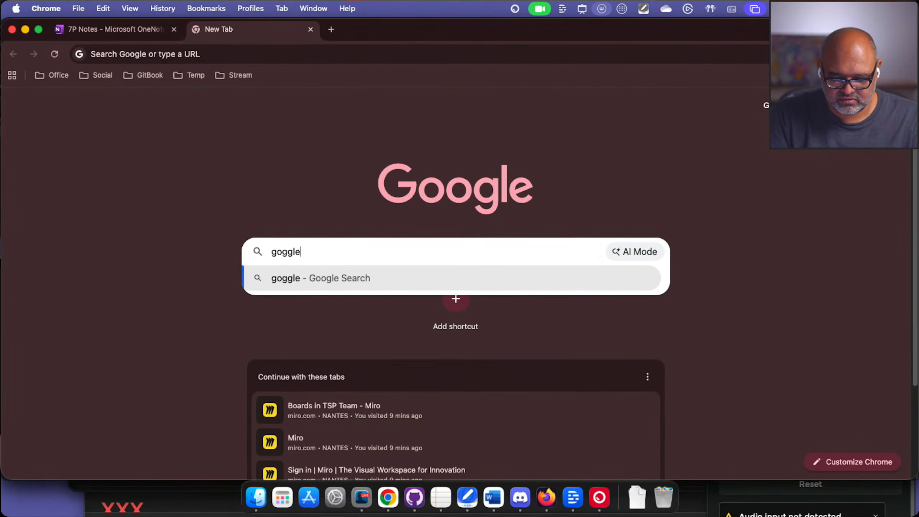
text( jamboard)
key(Return)
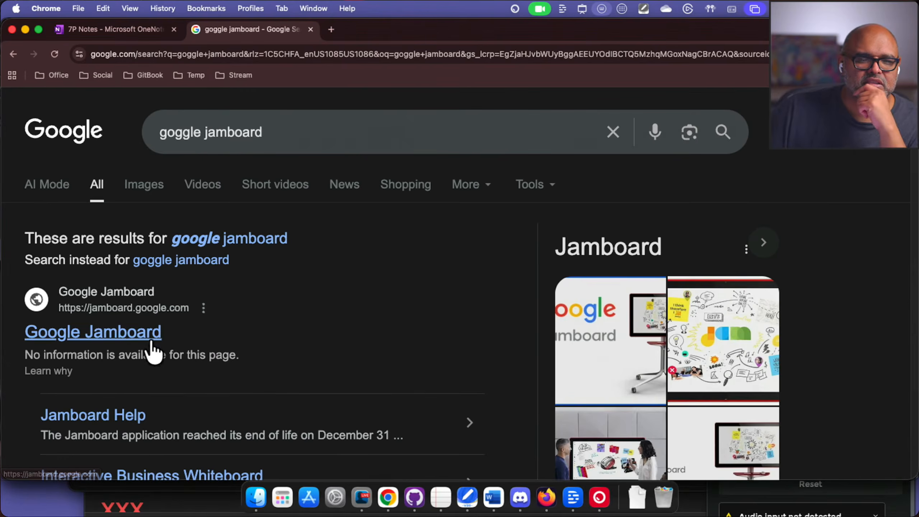
Step: Open the Wikipedia article on Jamboard from the search results and read it down to the references
scroll(159, 342, down, 5)
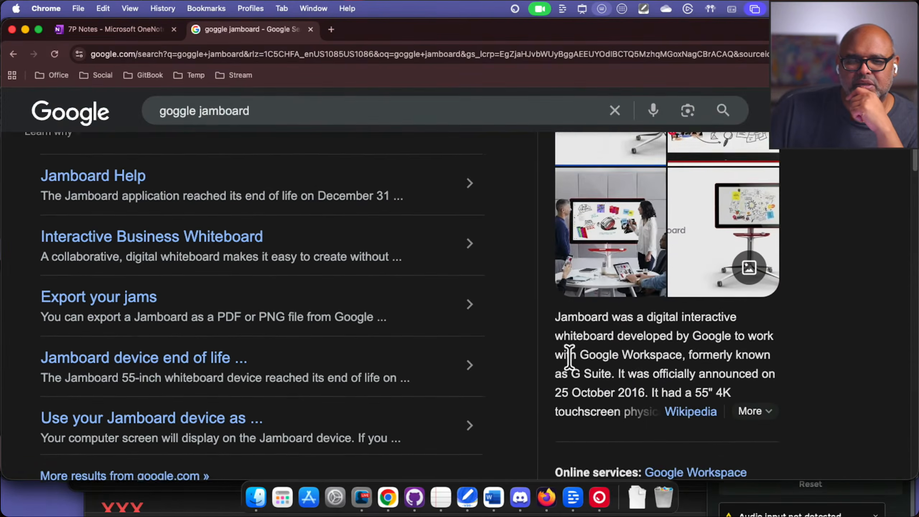
scroll(569, 357, down, 2)
click(696, 358)
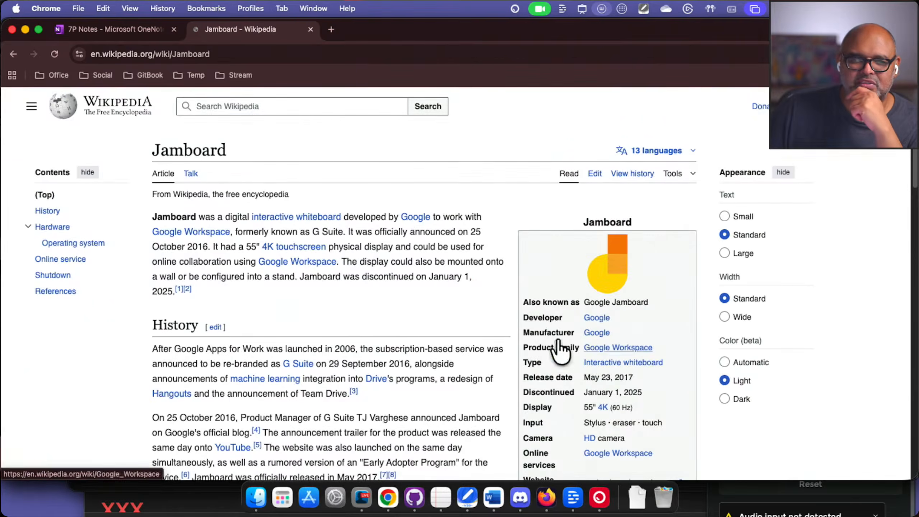
drag(152, 216, 403, 214)
click(276, 312)
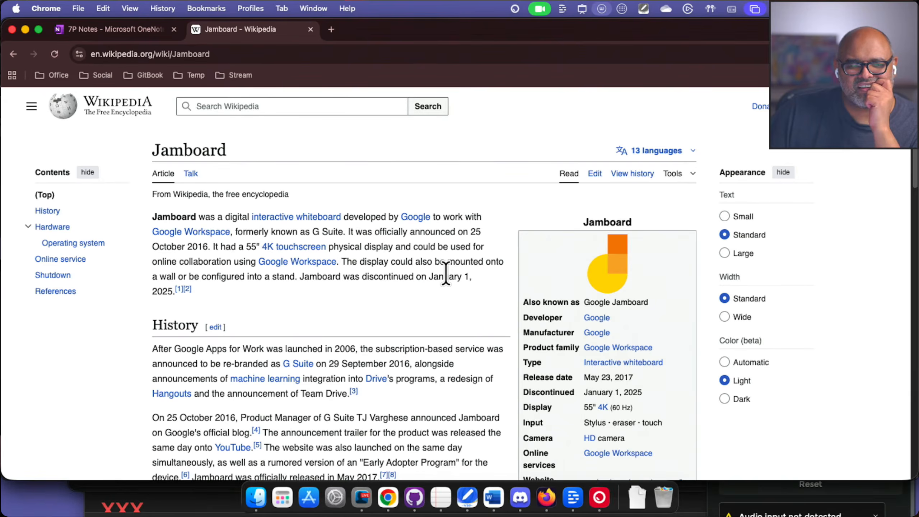
scroll(446, 273, down, 15)
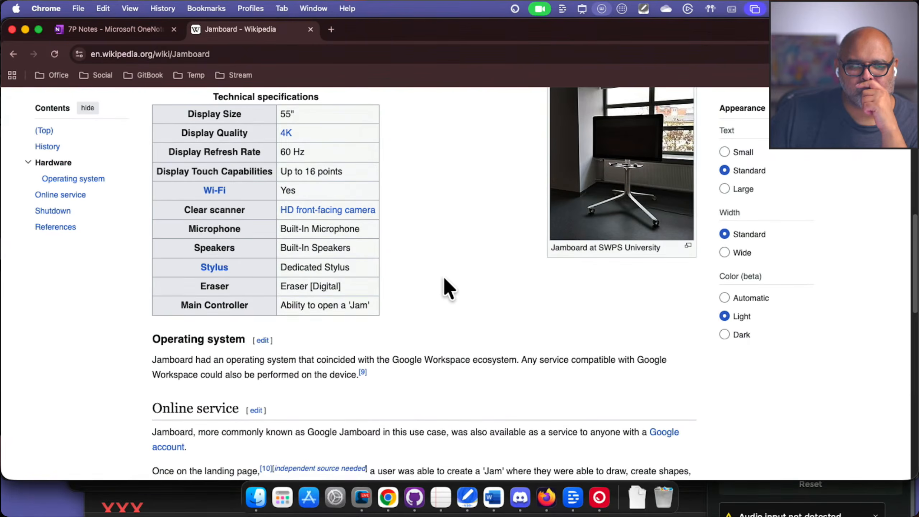
scroll(447, 288, down, 20)
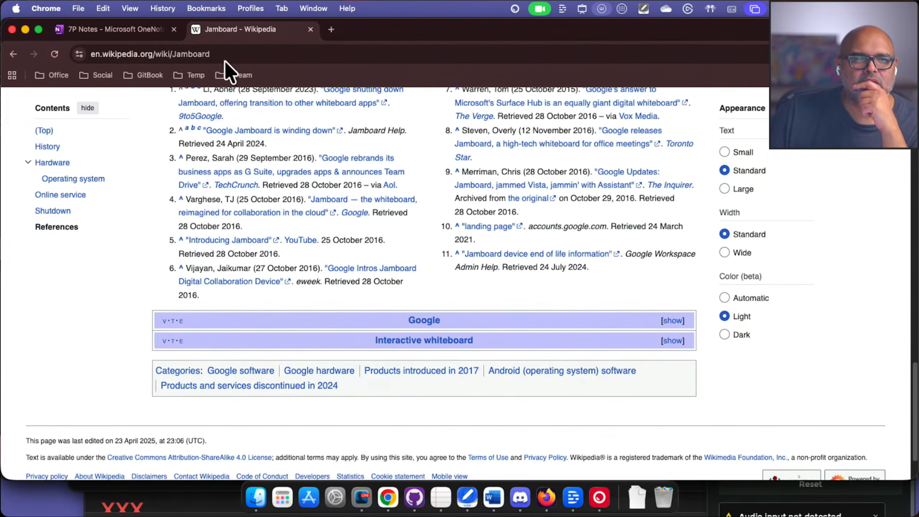
Step: Search for "google jamboard" and open the Google Jamboard result
click(251, 55)
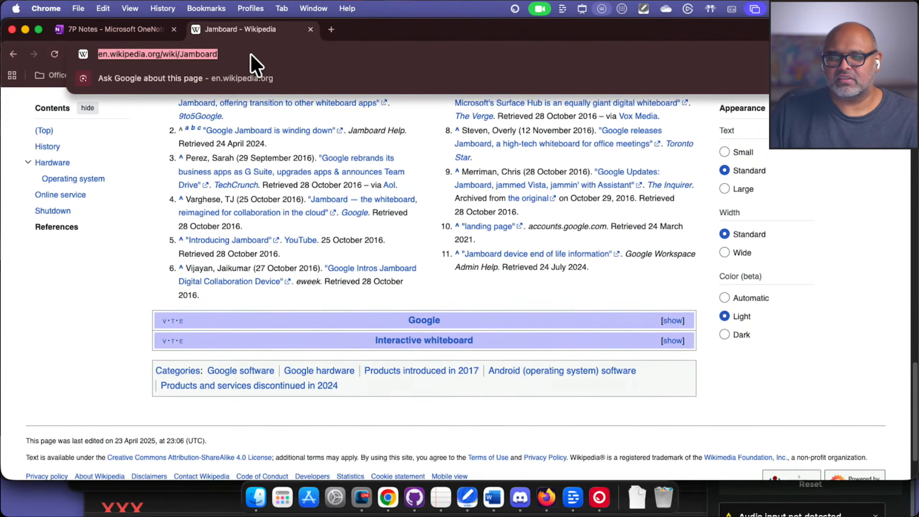
text(h)
key(BackSpace)
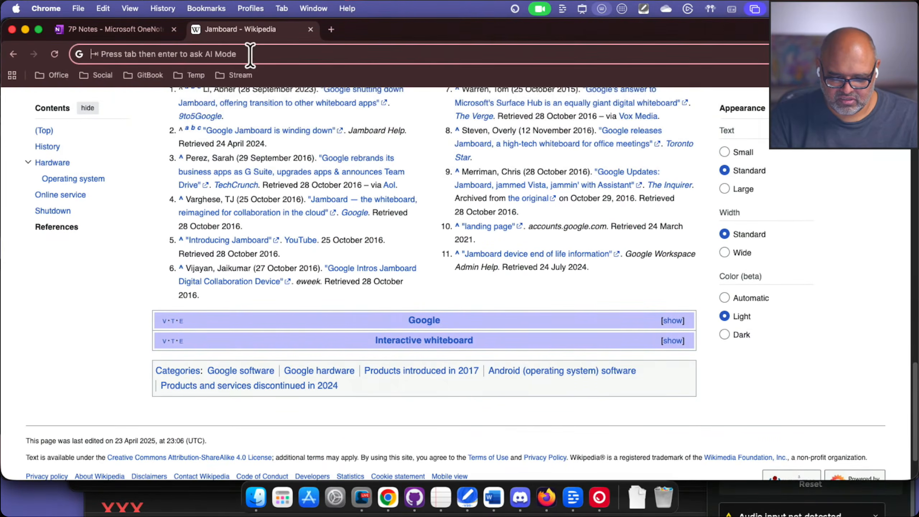
text(google jamvbo)
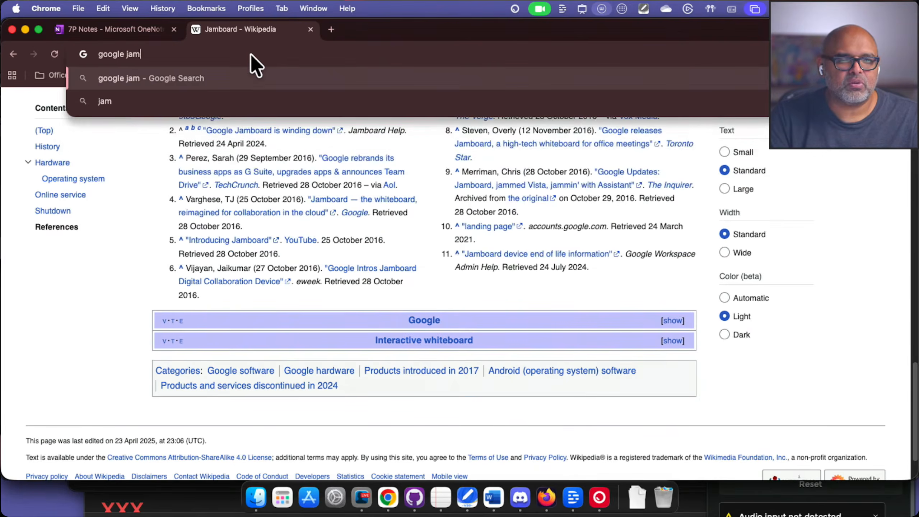
key(BackSpace)
key(BackSpace)
key(BackSpace)
text(board)
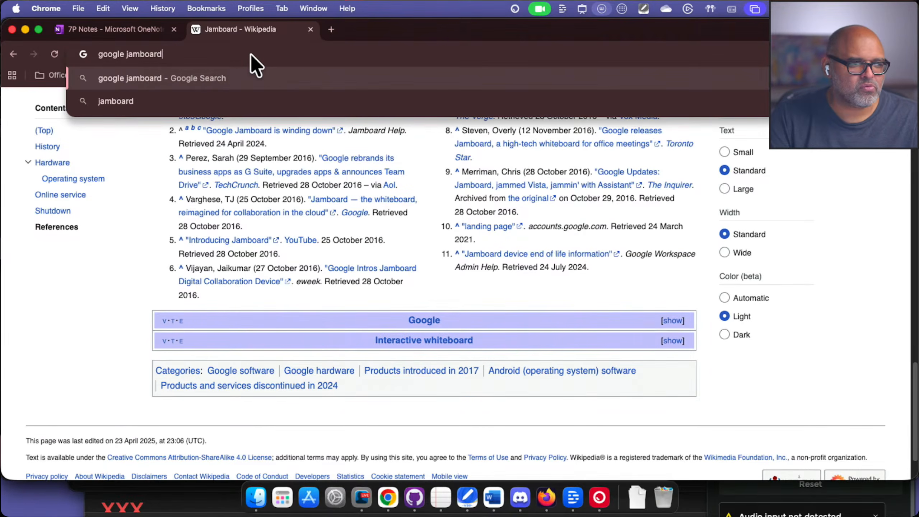
key(Return)
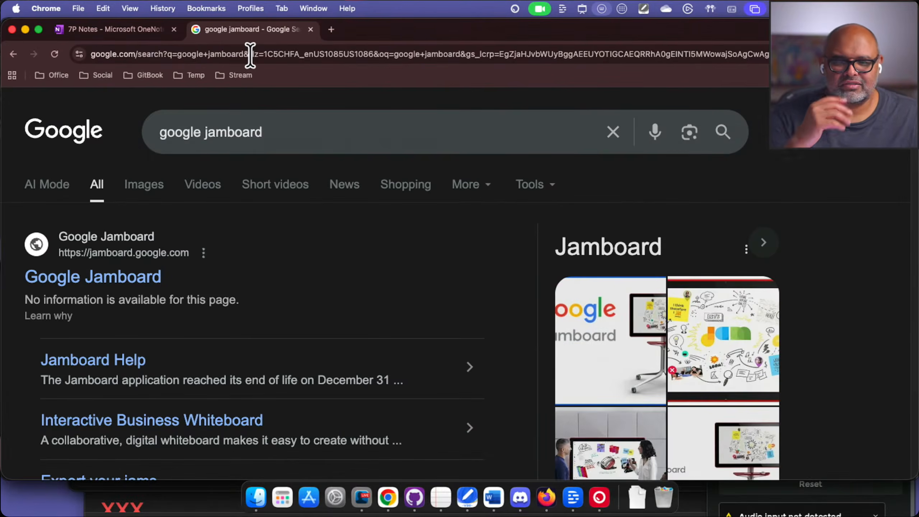
click(152, 276)
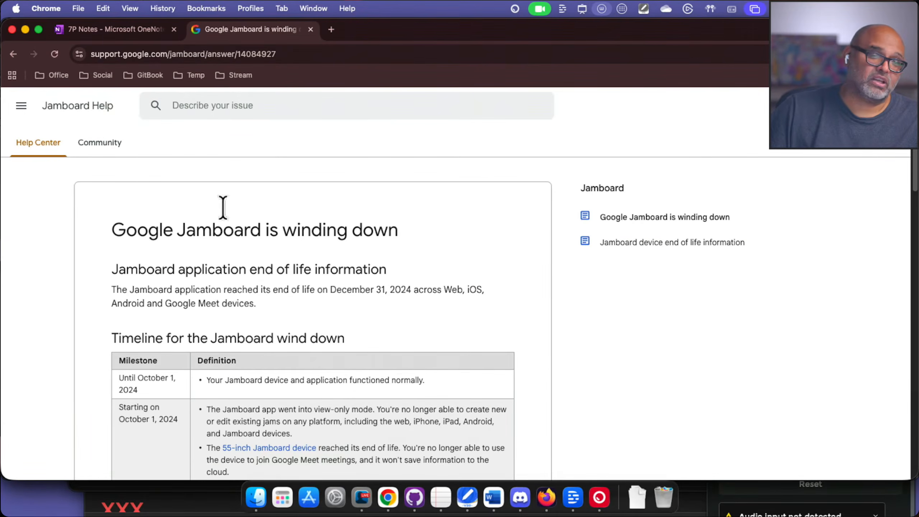
Step: Close the Jamboard page and enter "lucid" as a search in a new browser tab without submitting it
click(310, 30)
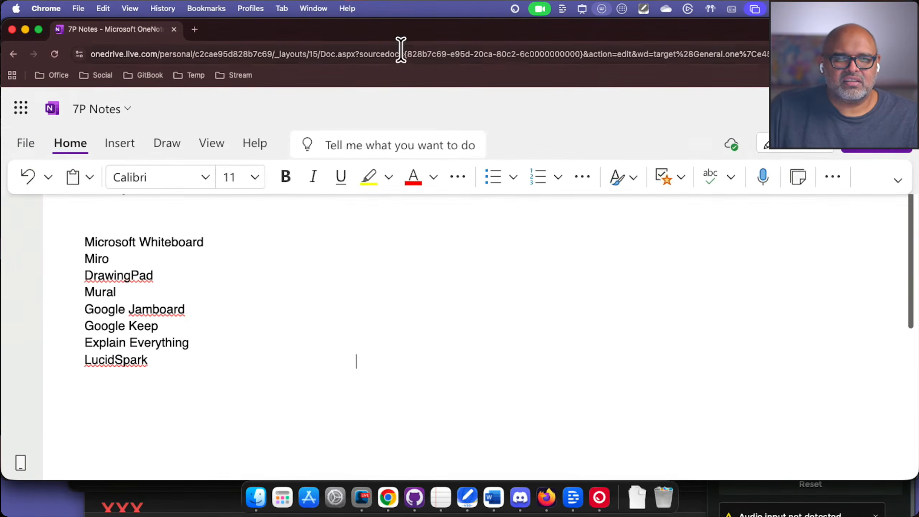
click(195, 28)
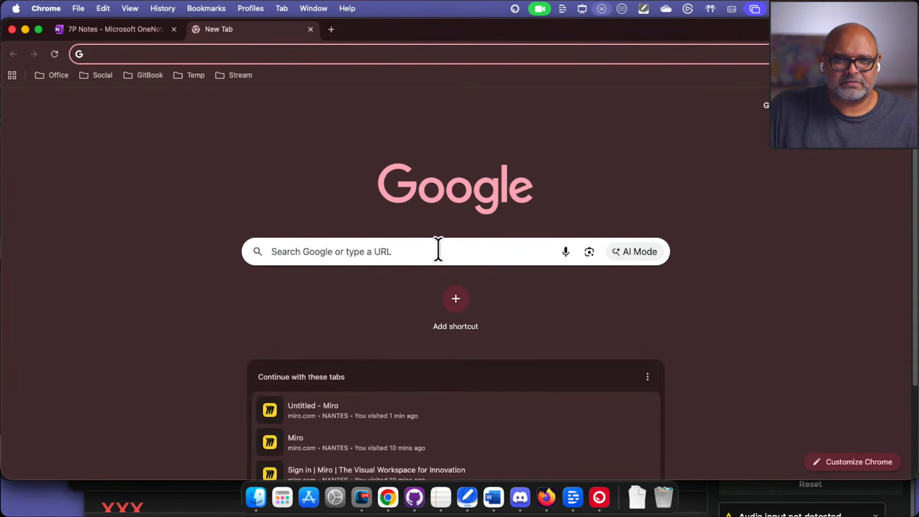
click(453, 244)
text(lucid)
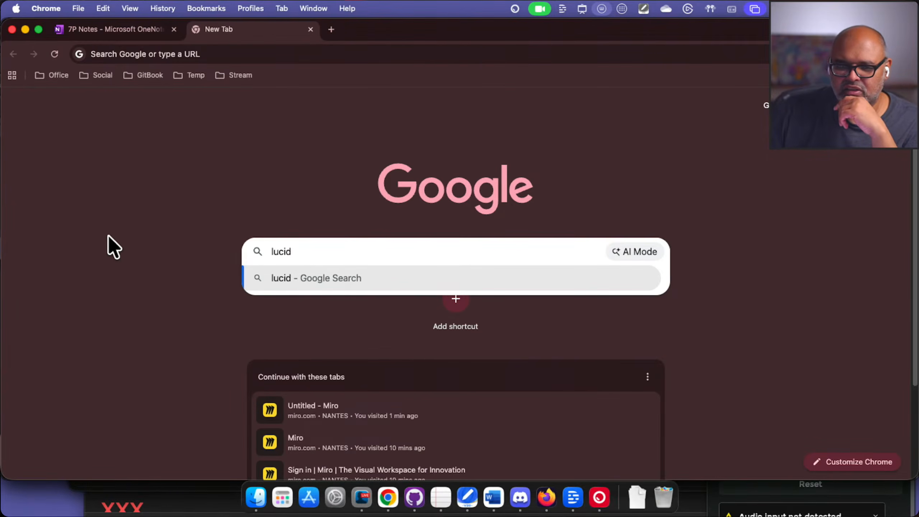
Step: Switch to Discord and open the general channel of the Drawing Tablet server
click(524, 496)
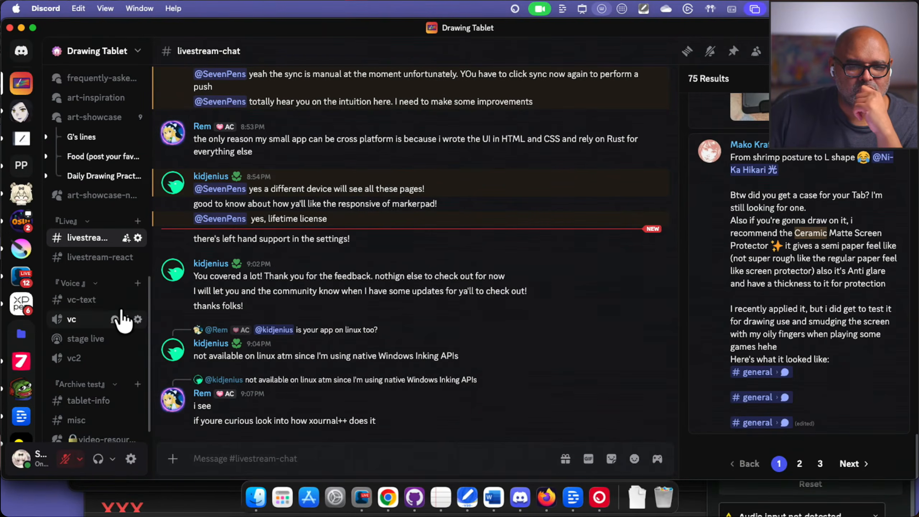
scroll(102, 199, up, 6)
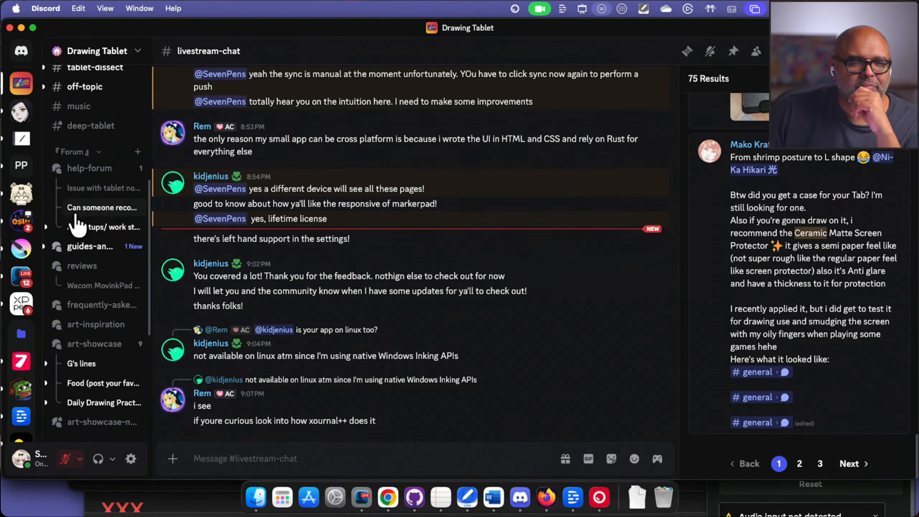
scroll(101, 232, up, 5)
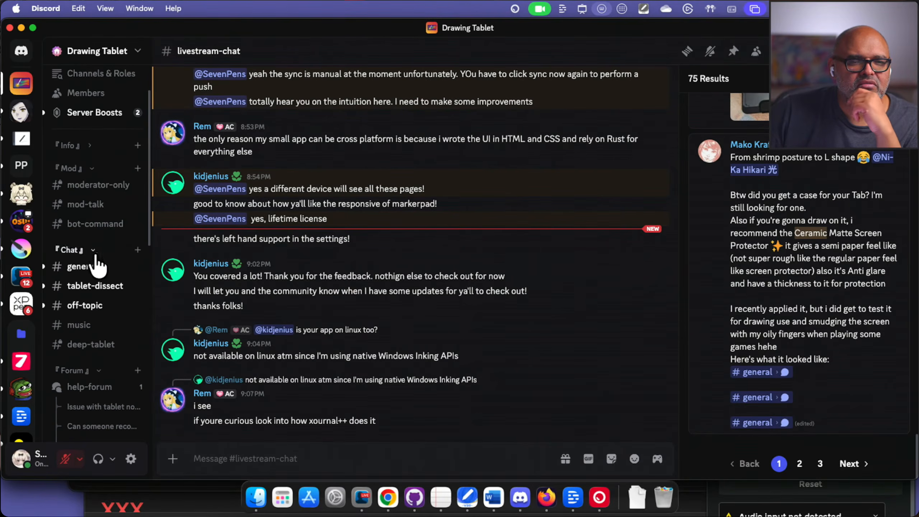
click(82, 267)
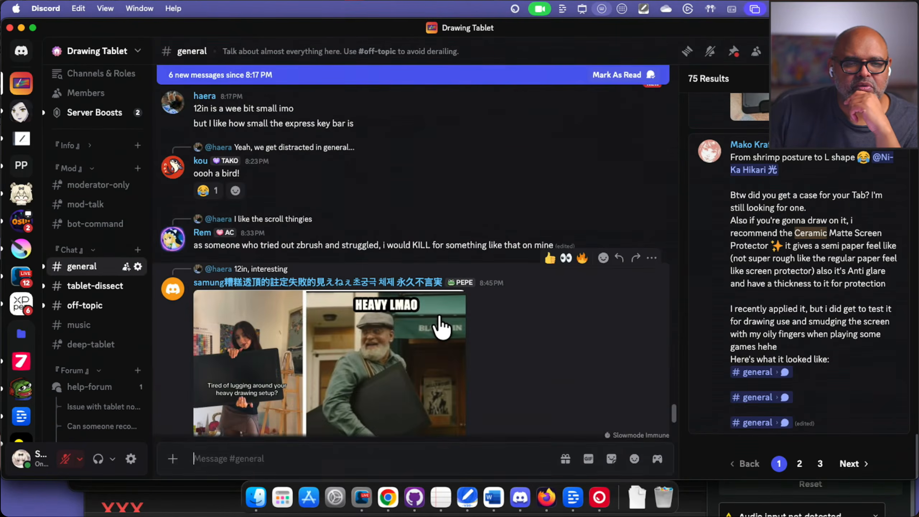
Step: Read back through the general channel, open the Instagram reel linked as the new xppen model, and dismiss its sign-up prompt
scroll(441, 326, down, 3)
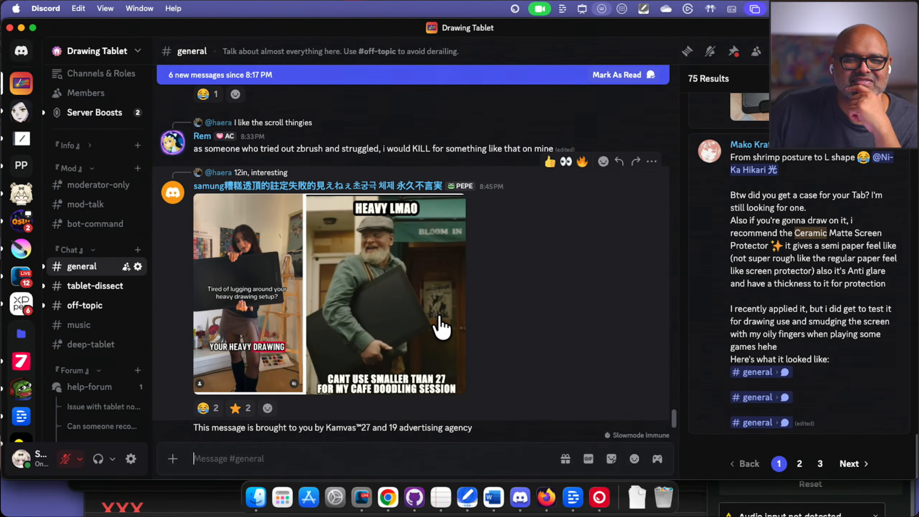
scroll(442, 328, up, 2)
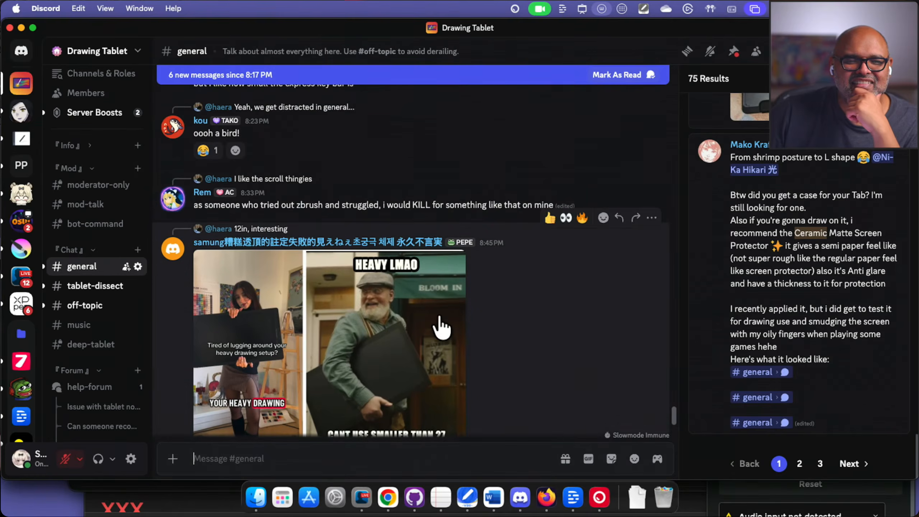
scroll(439, 317, up, 10)
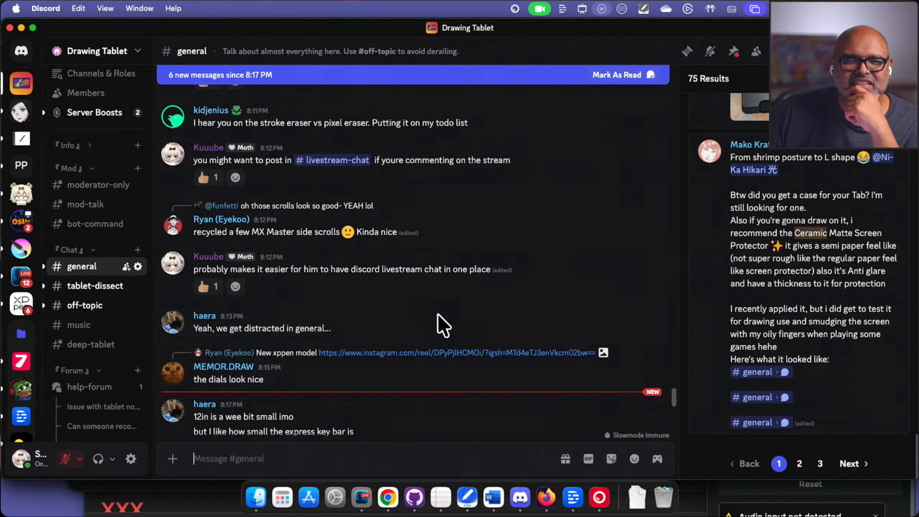
scroll(438, 315, up, 10)
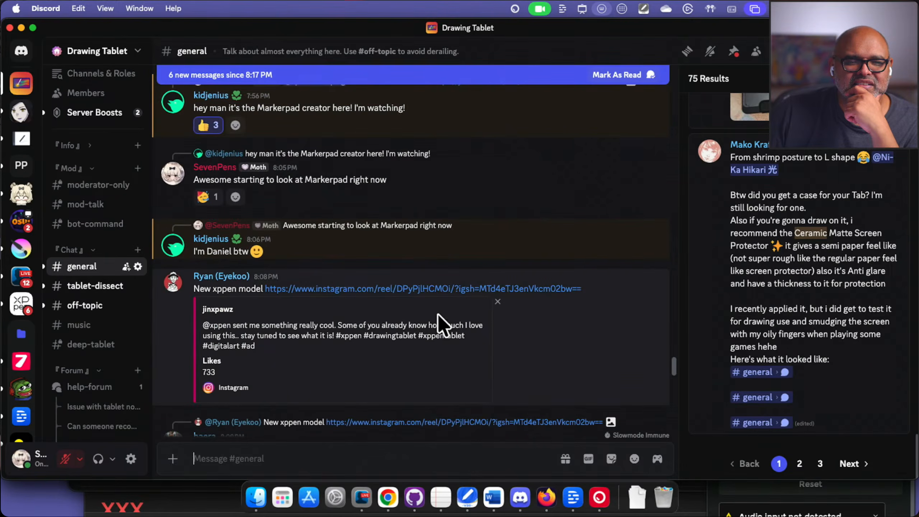
click(332, 289)
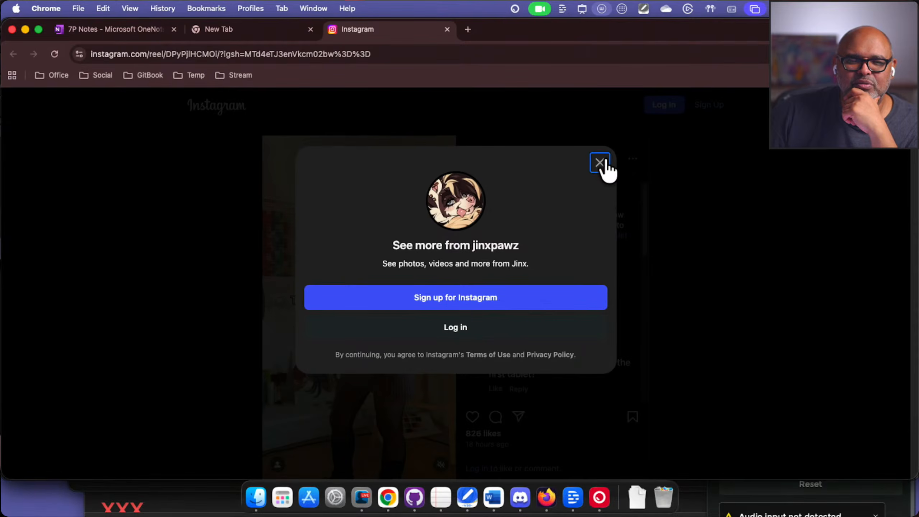
click(599, 163)
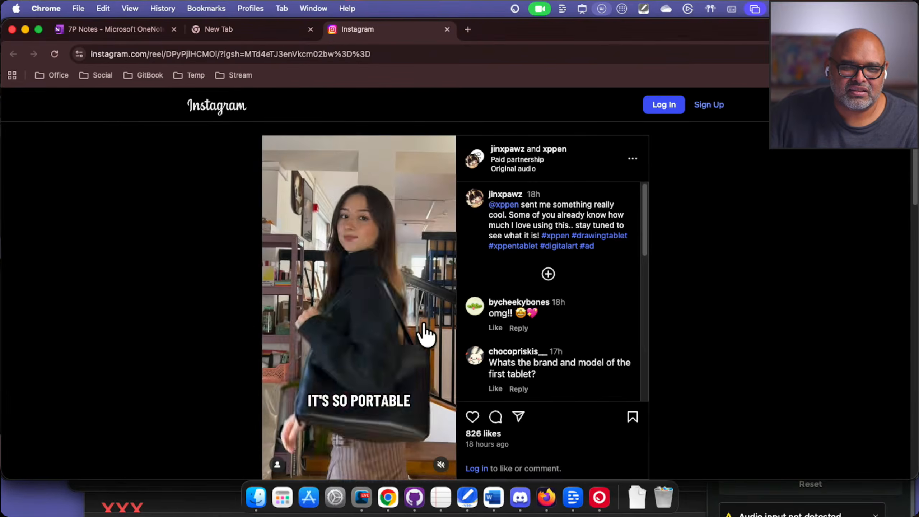
Step: Replace the Instagram reel with the bookmarked X home page
click(95, 76)
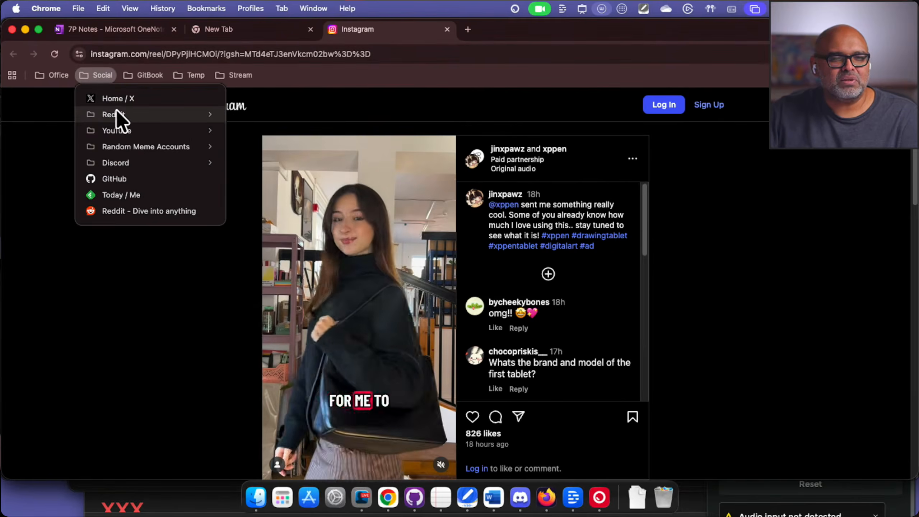
mouse_move(118, 113)
click(165, 93)
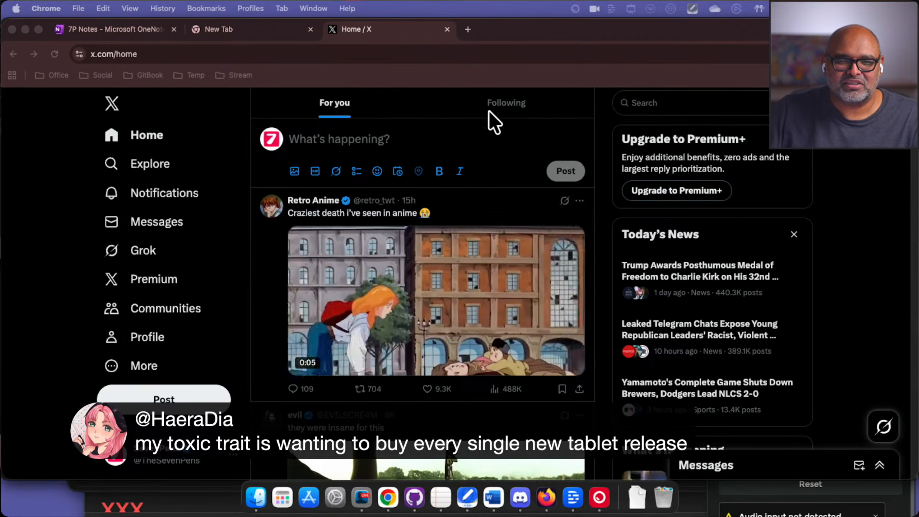
Step: Search X for "xp-pen"
click(686, 102)
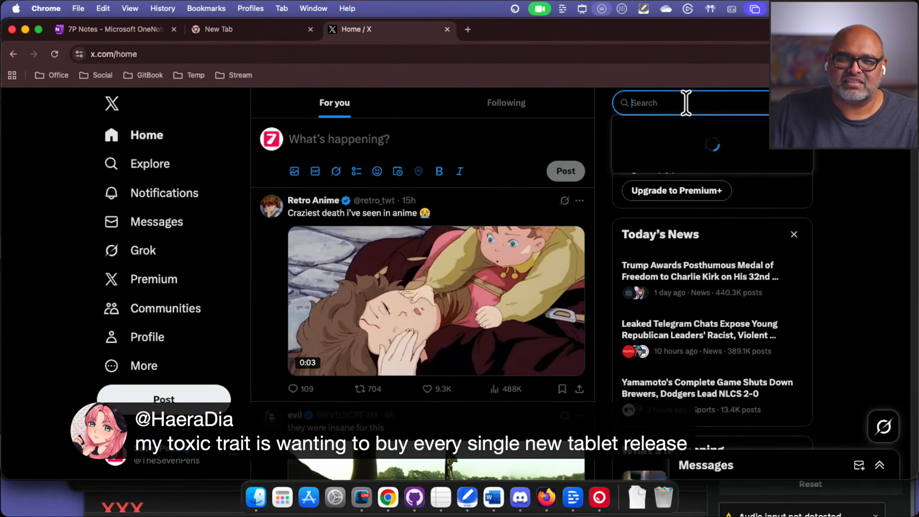
text(x)
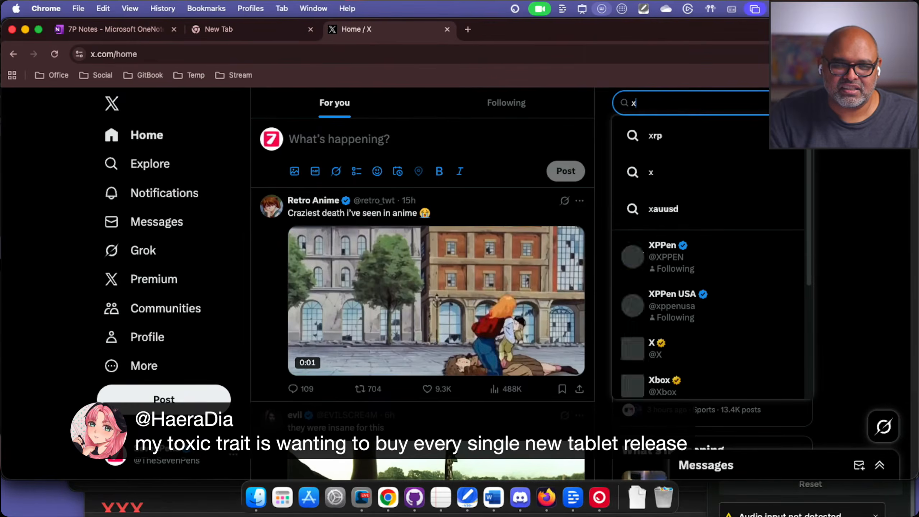
text(p-pe)
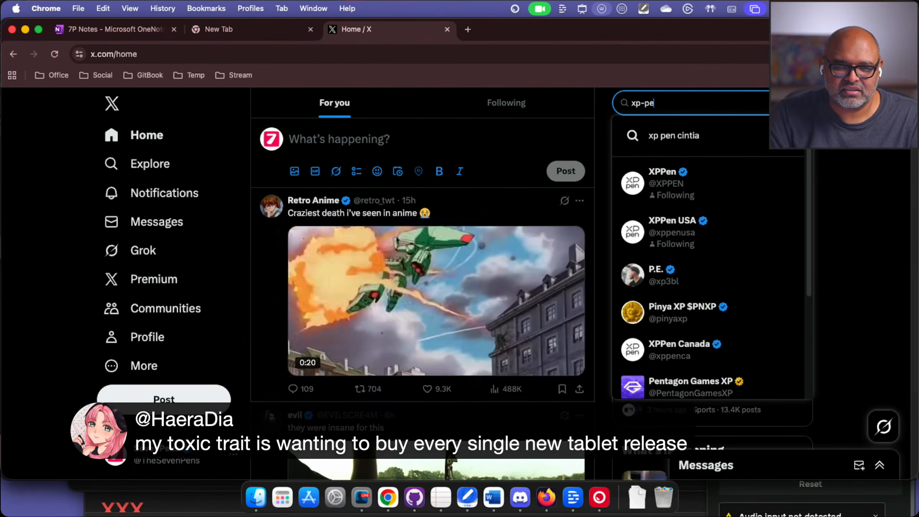
text(n)
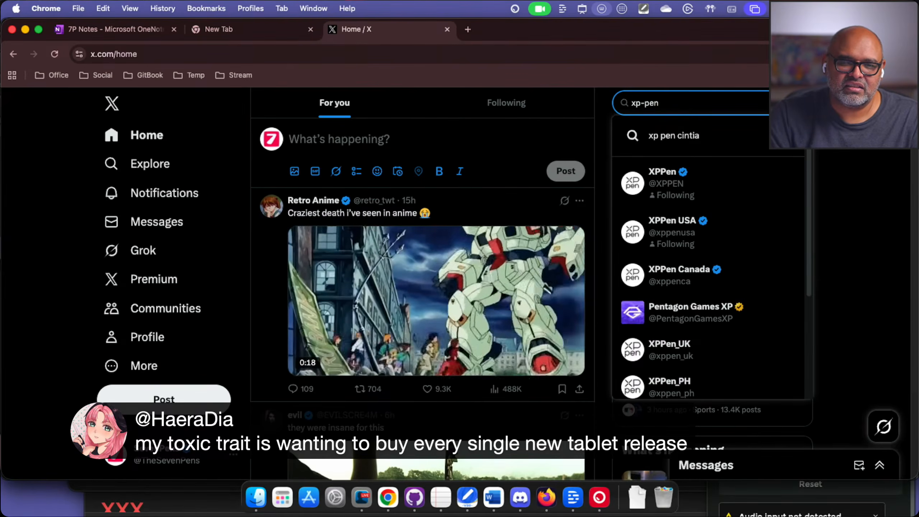
key(Return)
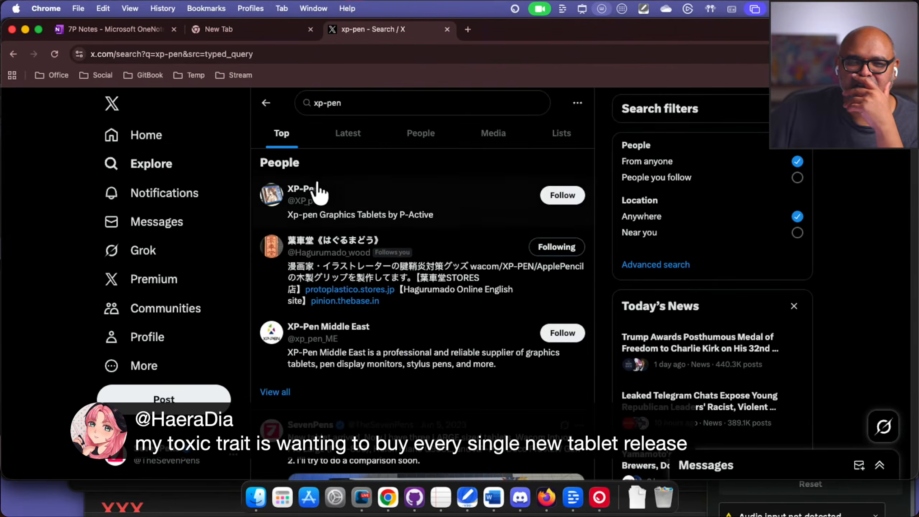
click(319, 190)
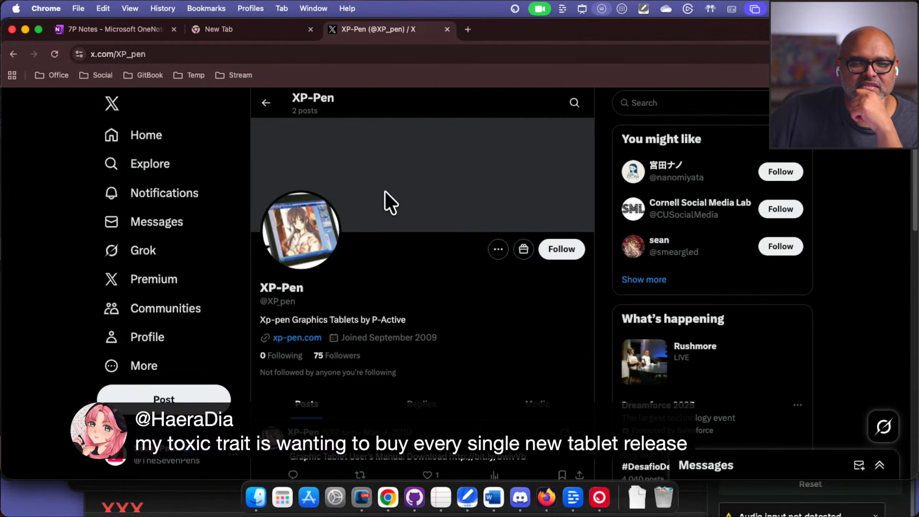
scroll(387, 194, down, 2)
scroll(394, 204, down, 1)
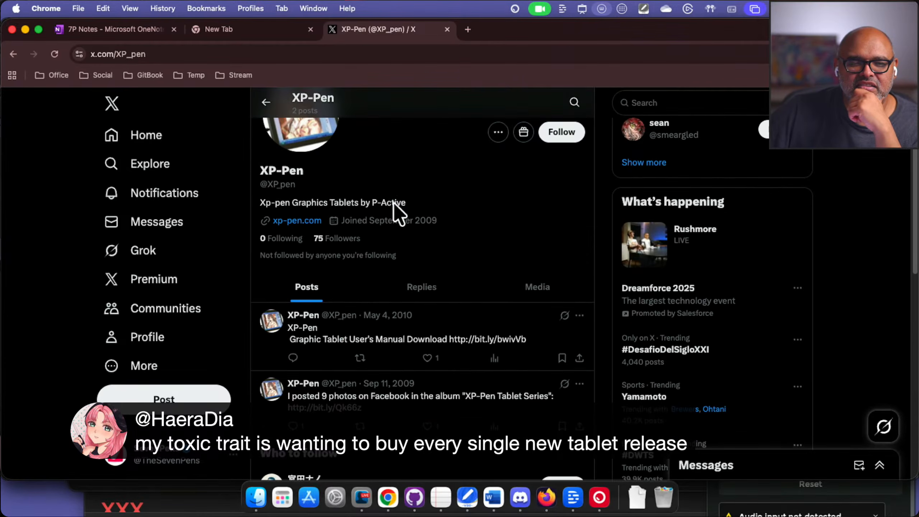
scroll(398, 210, down, 7)
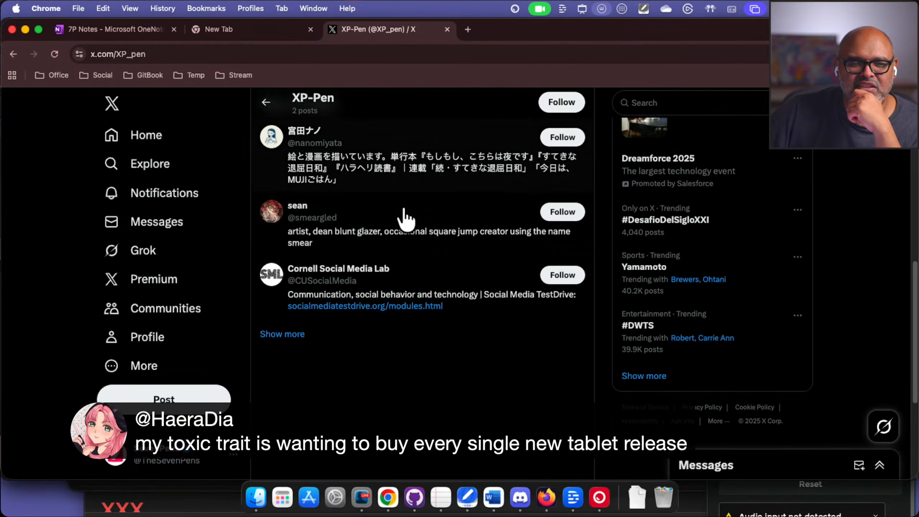
scroll(405, 217, up, 10)
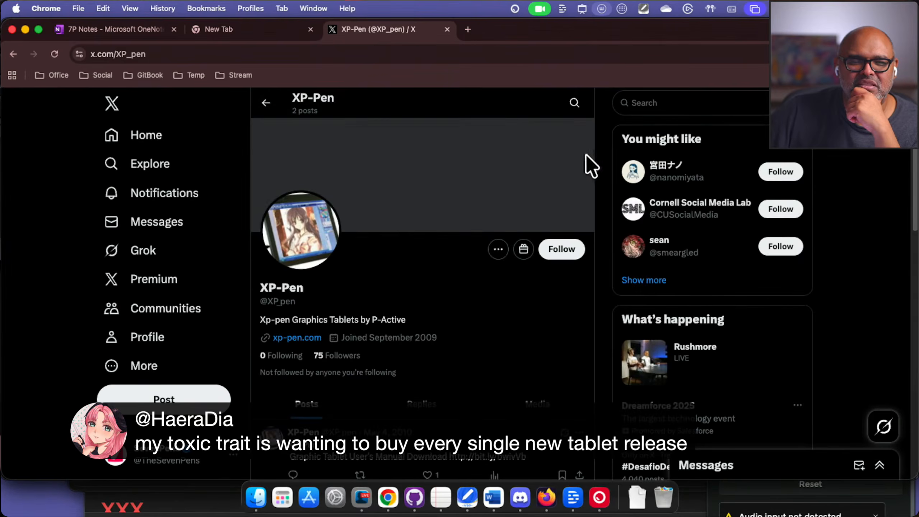
click(686, 103)
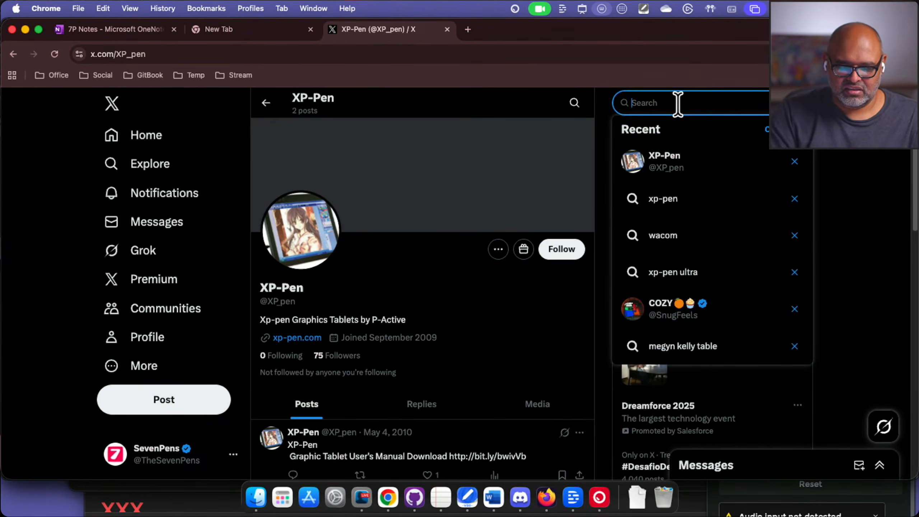
text(xp-p)
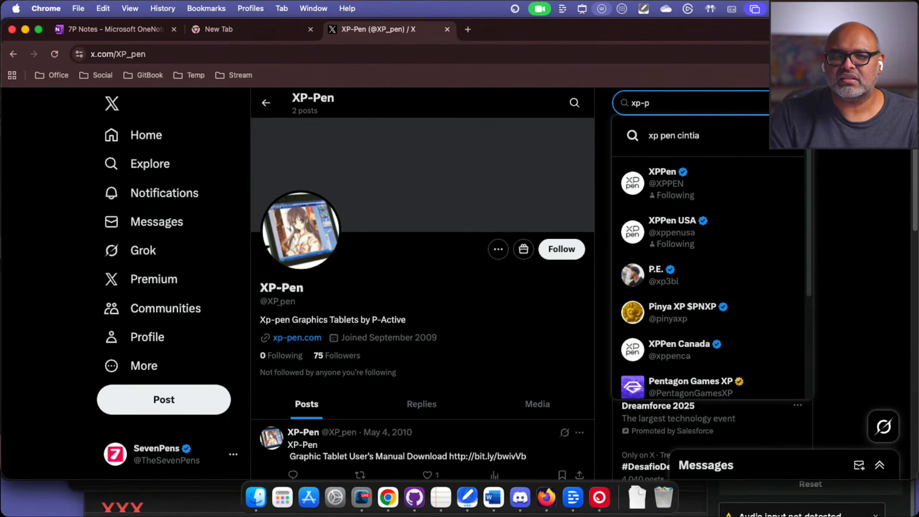
click(648, 186)
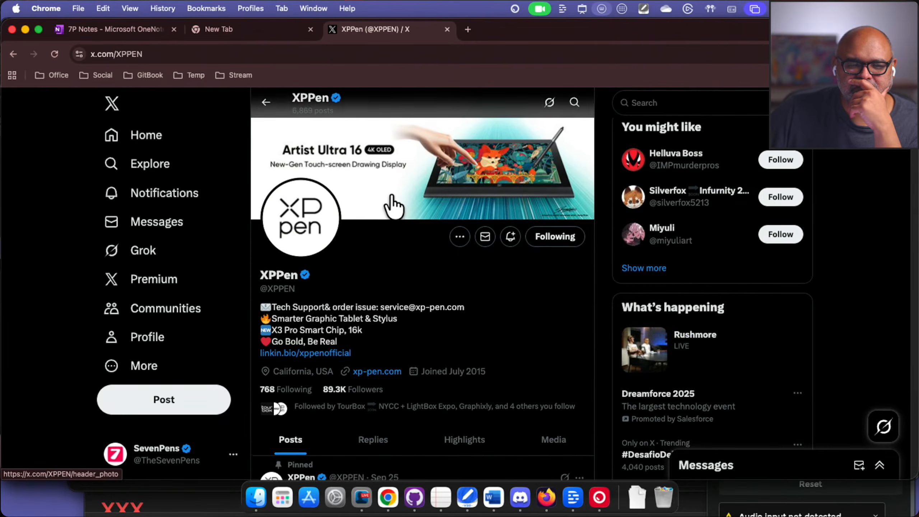
Step: Look through the XPPen profile's posts from the pinned one back to early October for hints of a new tablet
scroll(393, 203, down, 5)
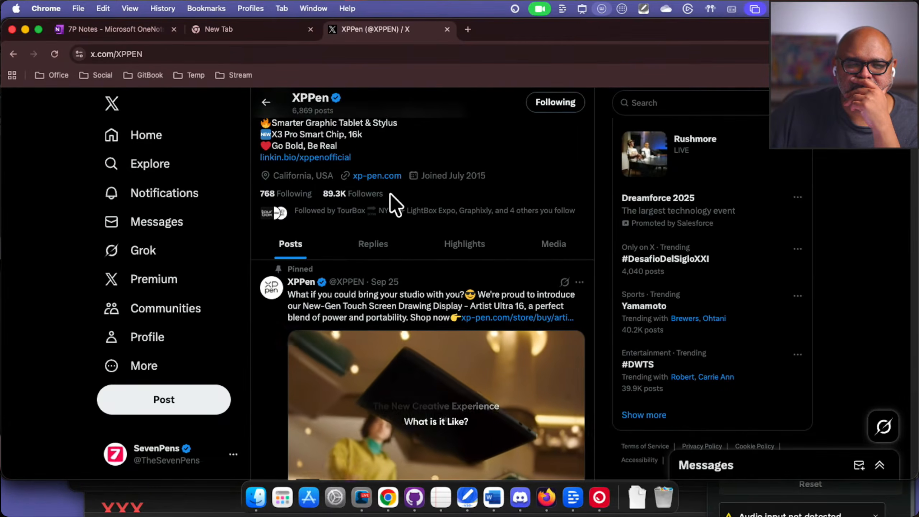
scroll(391, 194, down, 2)
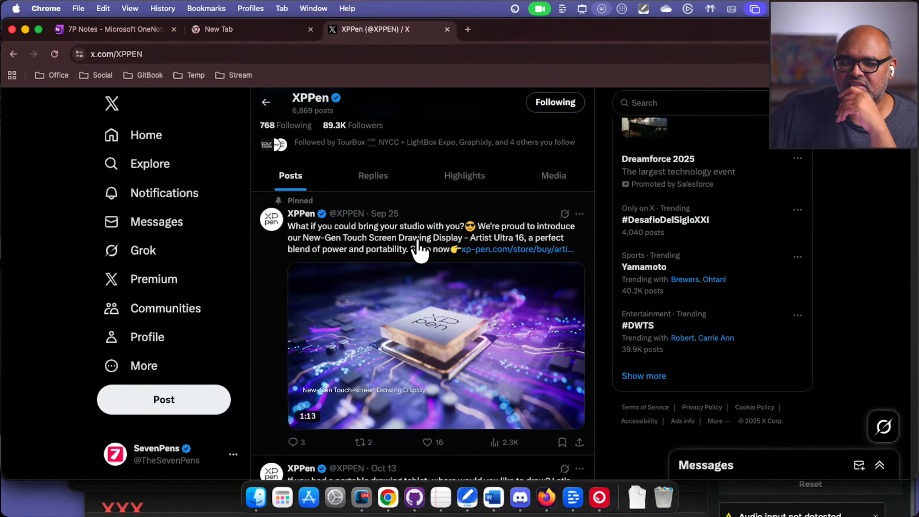
scroll(419, 249, down, 1)
scroll(419, 249, down, 1)
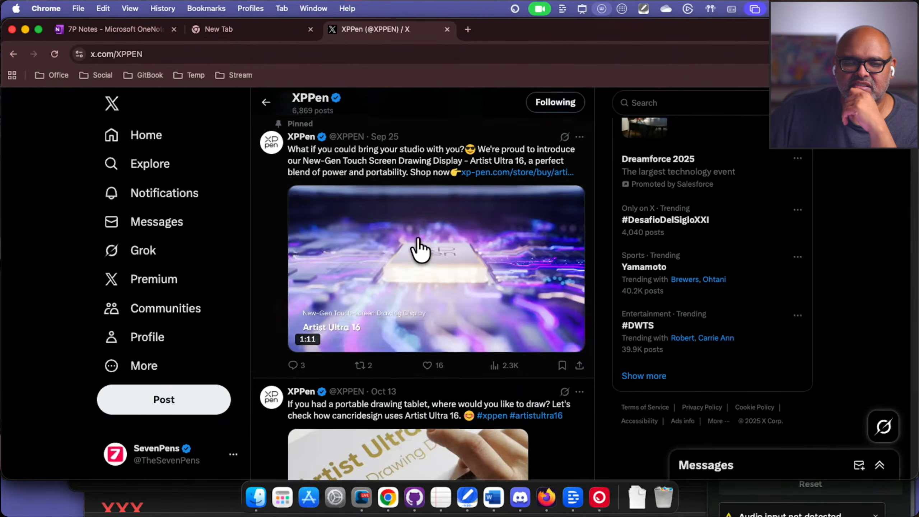
scroll(420, 250, down, 7)
scroll(419, 249, down, 12)
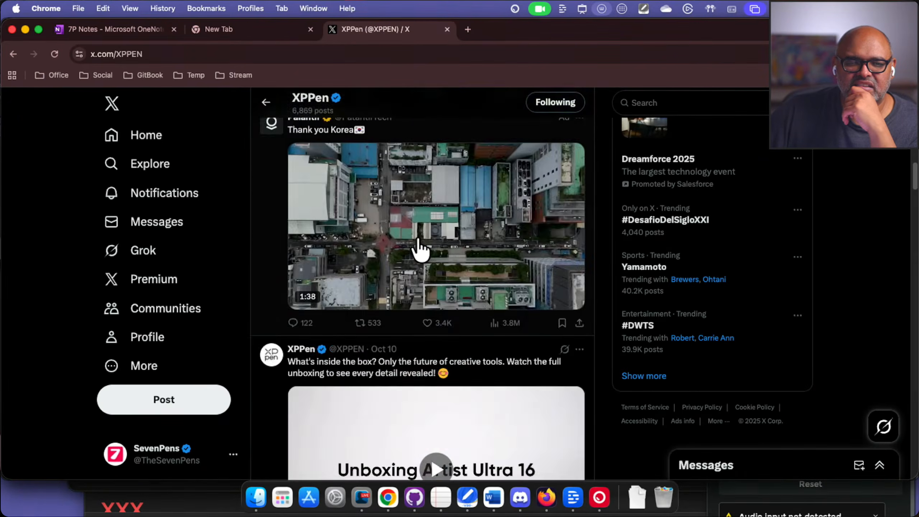
click(419, 250)
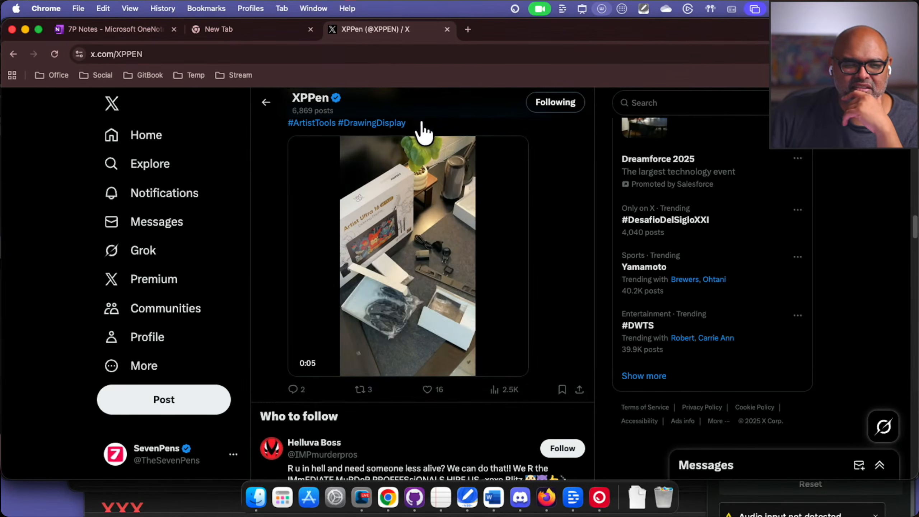
scroll(402, 146, down, 2)
scroll(401, 148, down, 6)
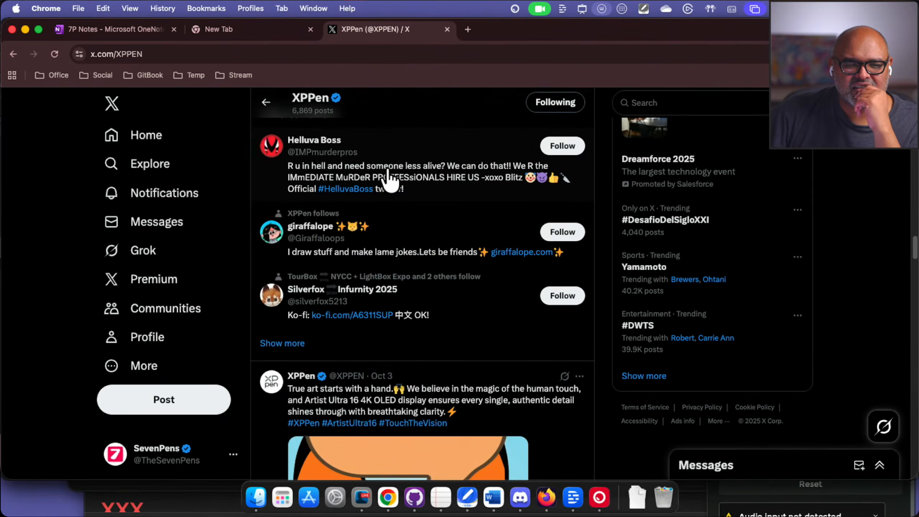
scroll(390, 178, down, 6)
scroll(390, 179, down, 6)
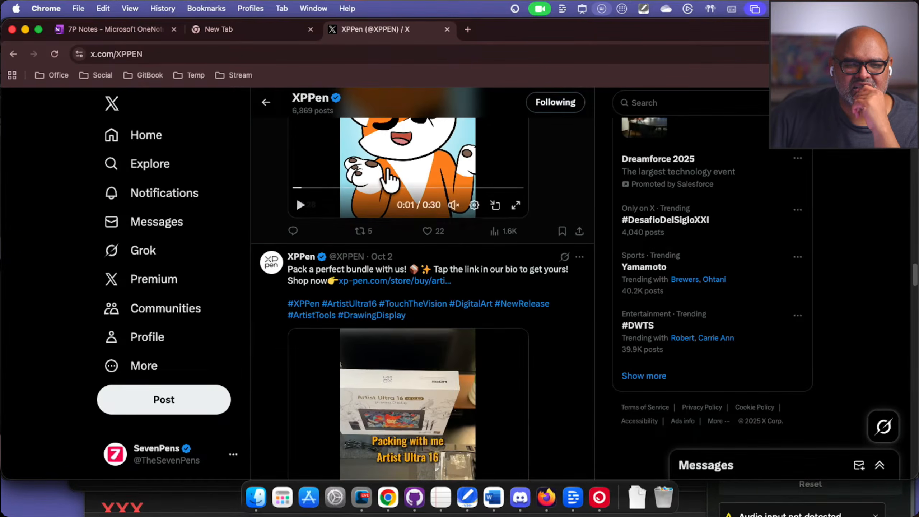
scroll(390, 178, down, 6)
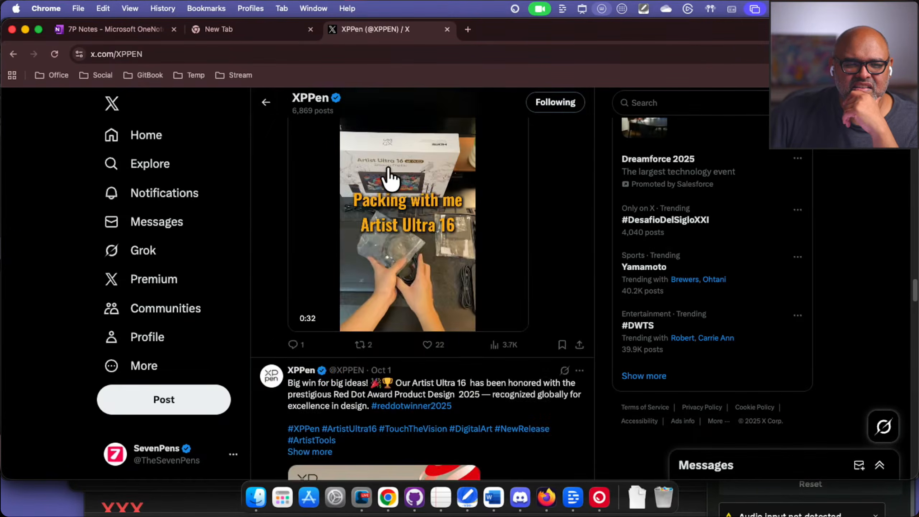
scroll(389, 178, down, 10)
scroll(391, 180, up, 3)
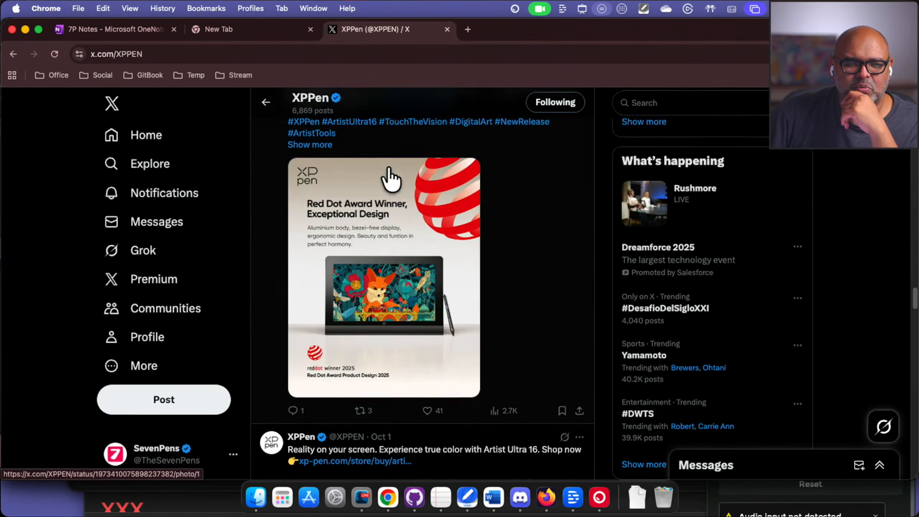
scroll(390, 178, up, 15)
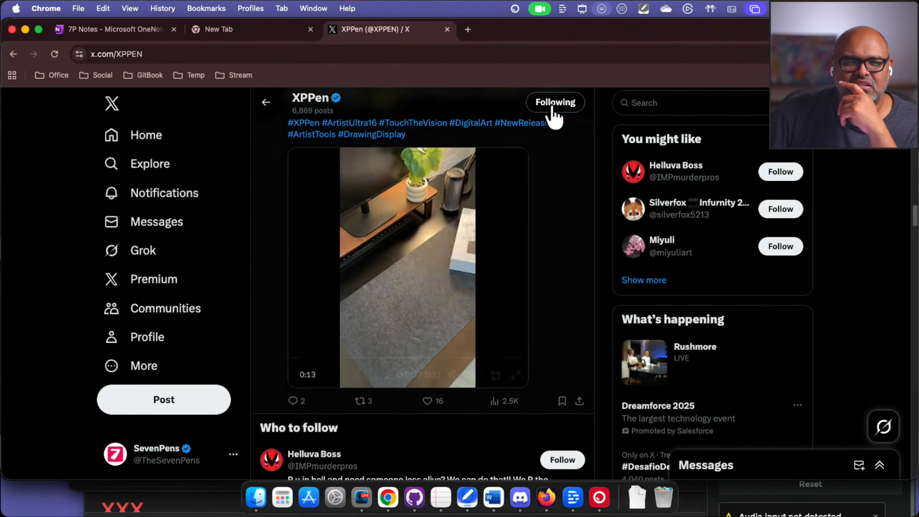
Step: Search X for "xp-pen 12"
click(676, 103)
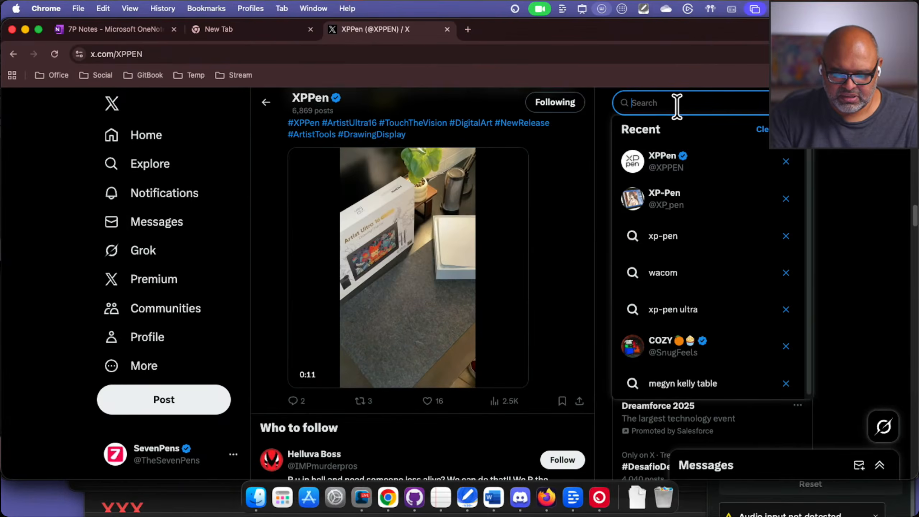
text(xp-pen)
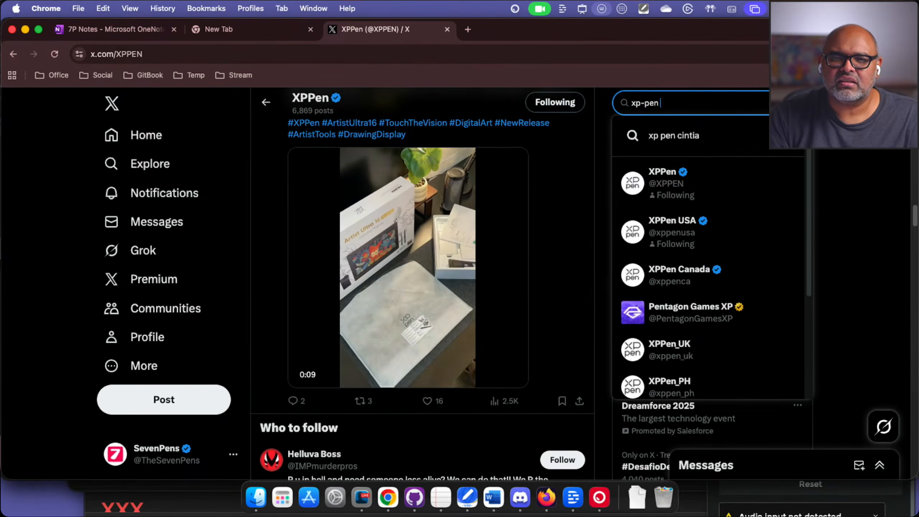
text( 22)
key(BackSpace)
key(BackSpace)
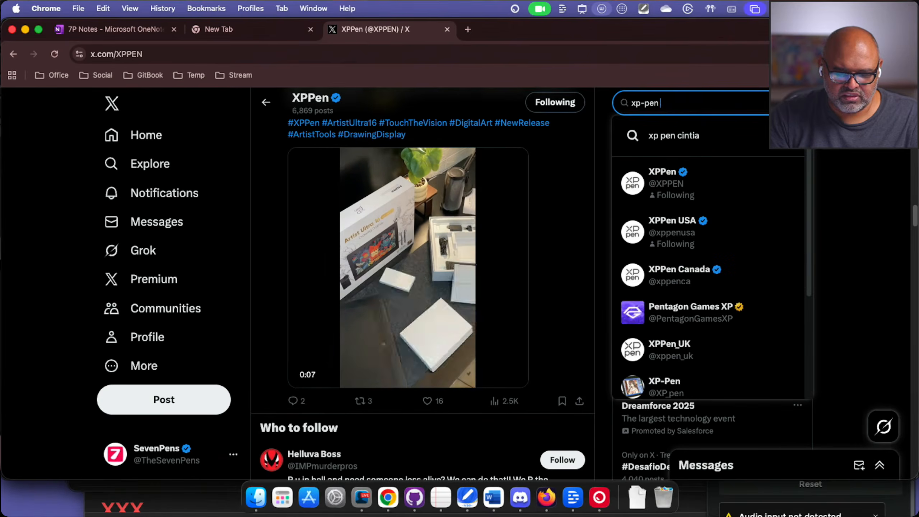
text(12)
key(Return)
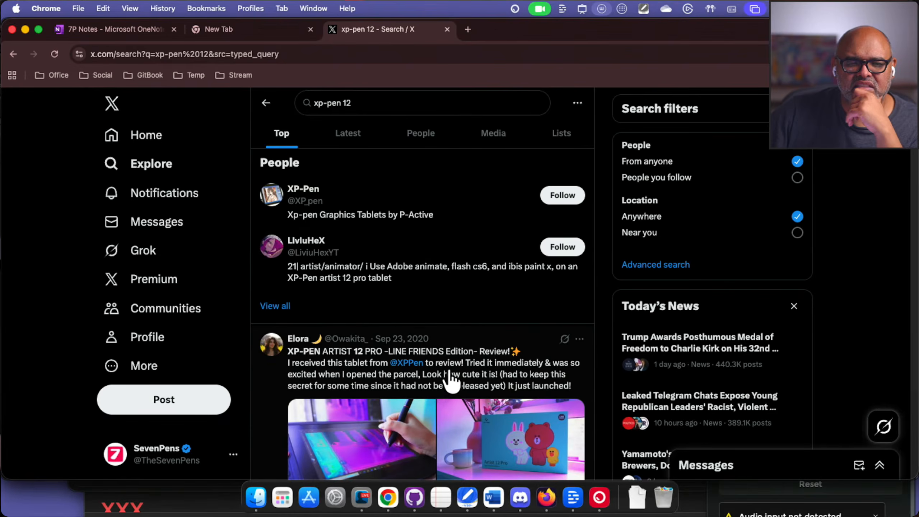
Step: Look through the top posts found for "xp-pen 12" for mentions of a new 12-inch tablet
scroll(449, 382, down, 10)
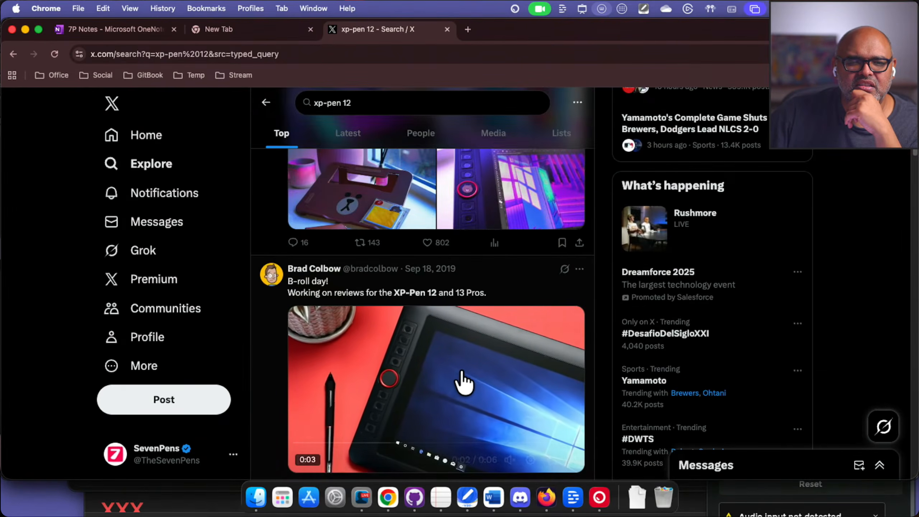
scroll(464, 382, down, 8)
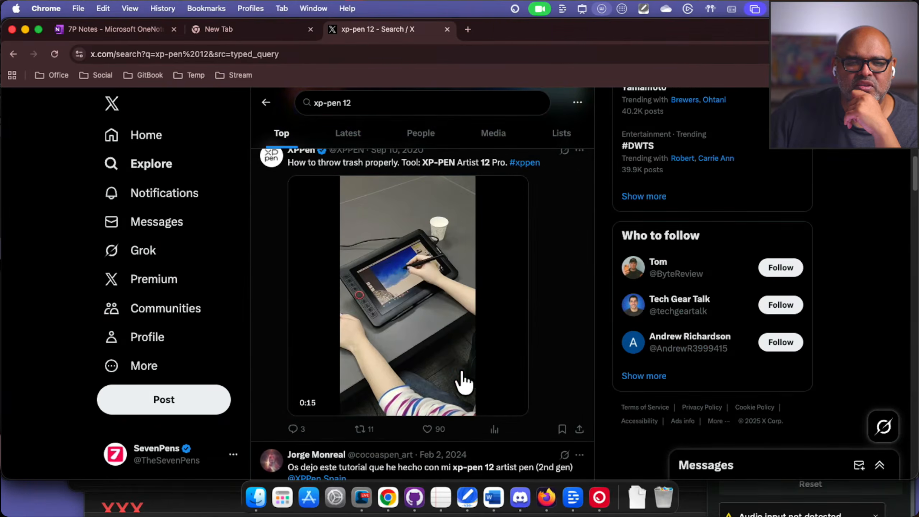
scroll(463, 382, down, 10)
scroll(465, 382, down, 7)
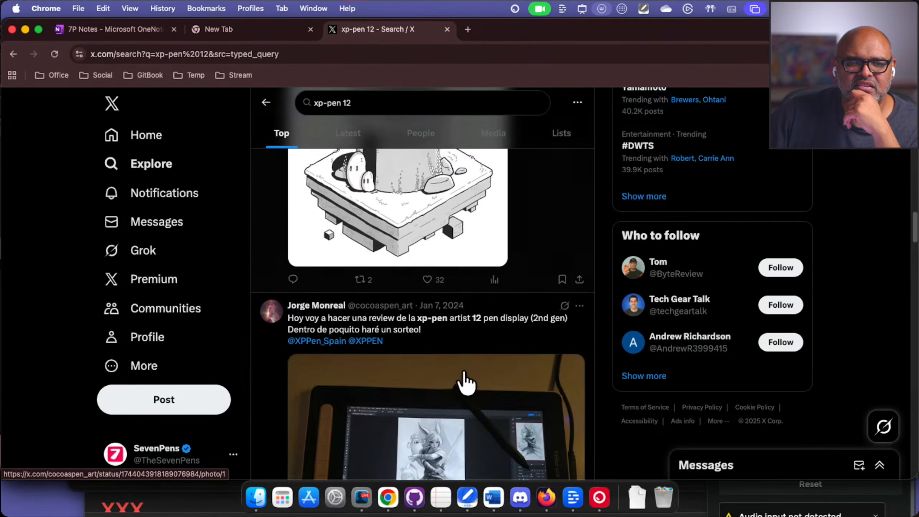
scroll(465, 382, down, 14)
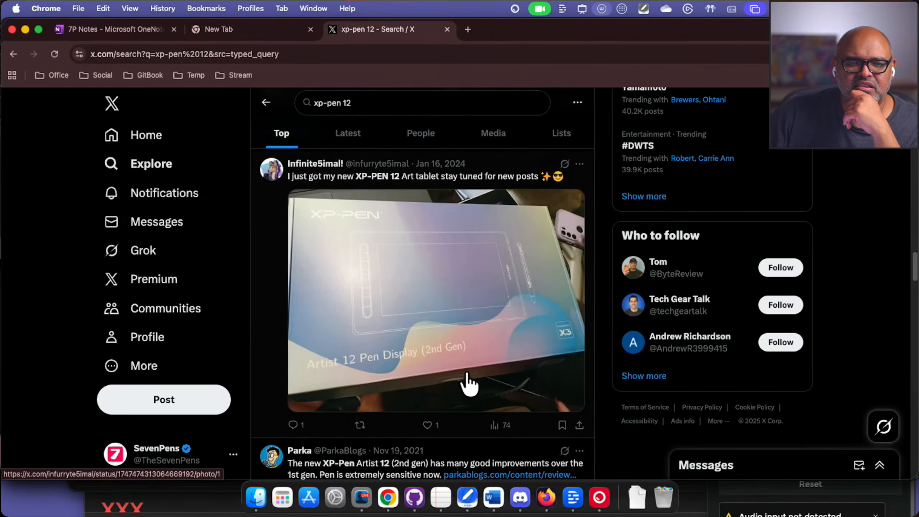
scroll(469, 384, down, 10)
scroll(470, 386, down, 6)
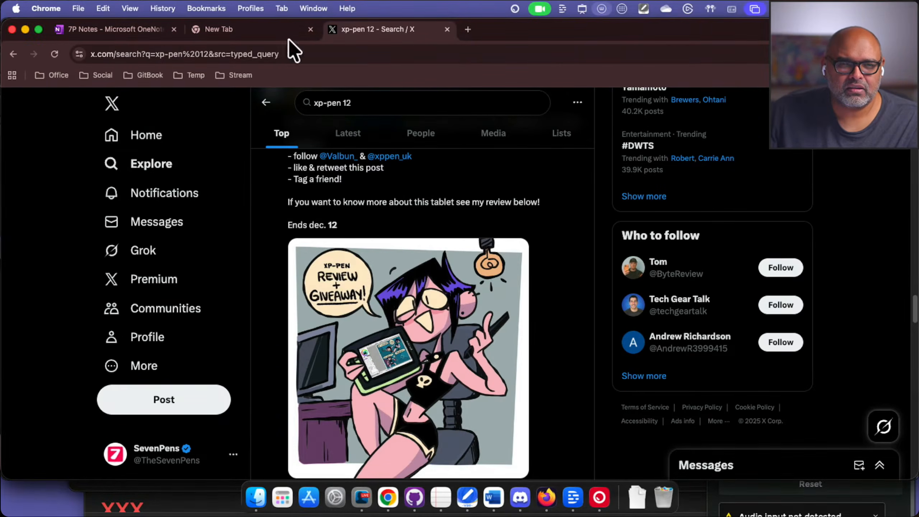
Step: Close the X search page and return to the whiteboard app list in the 7P Notes OneNote notebook
click(447, 29)
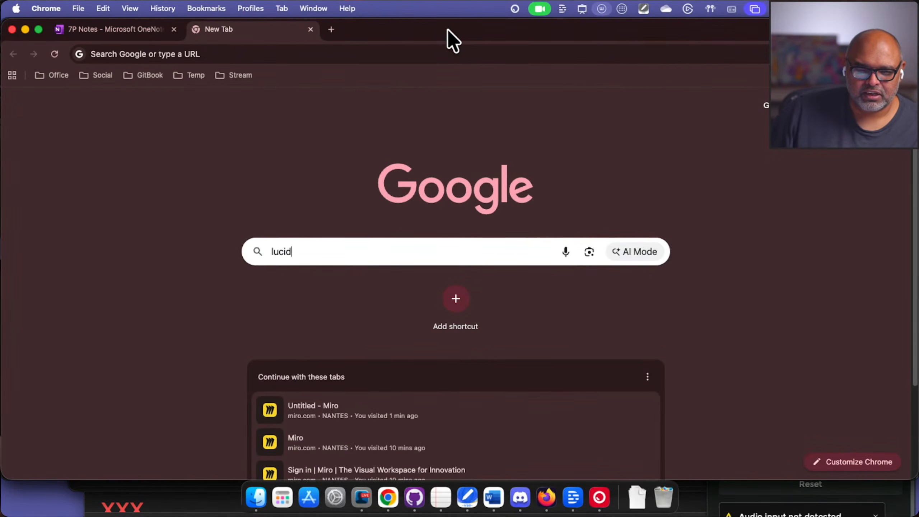
click(105, 32)
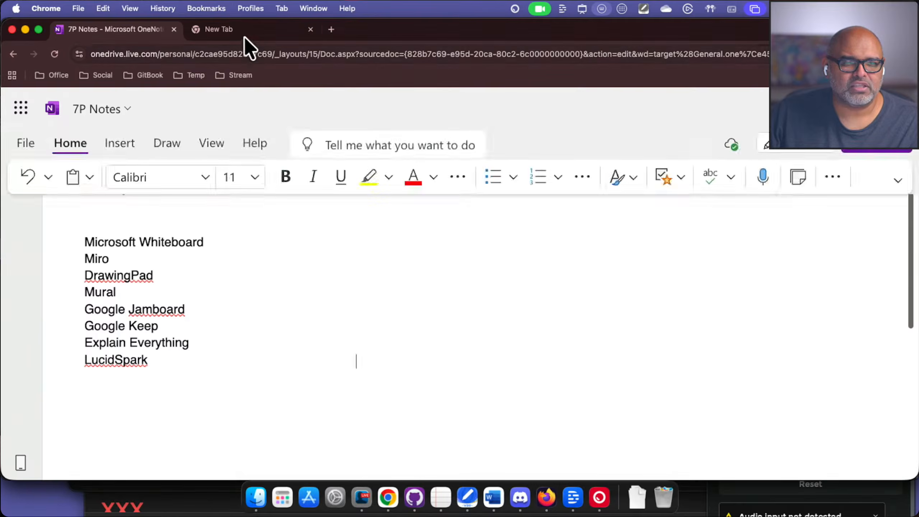
Step: Search Google for "lucidspark" and open Lucid Software's Lucidspark virtual whiteboard page
click(253, 32)
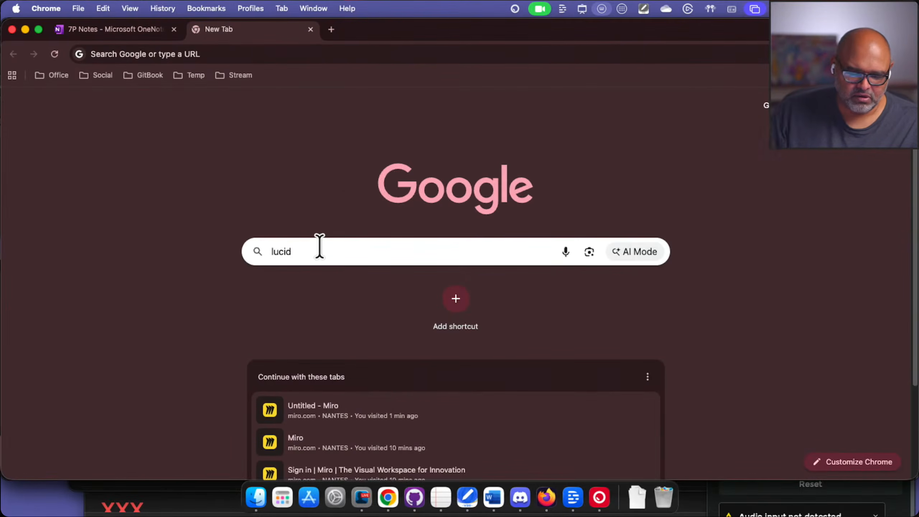
text(spa)
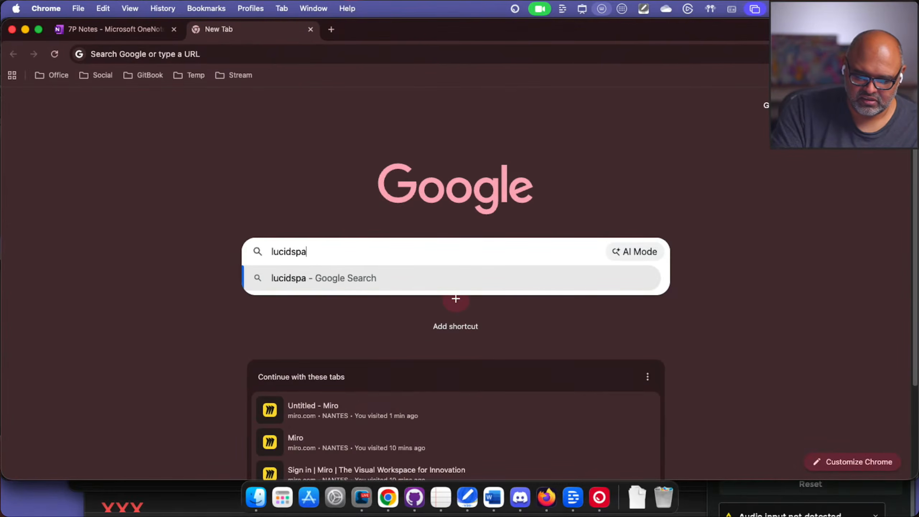
text(rk)
key(Return)
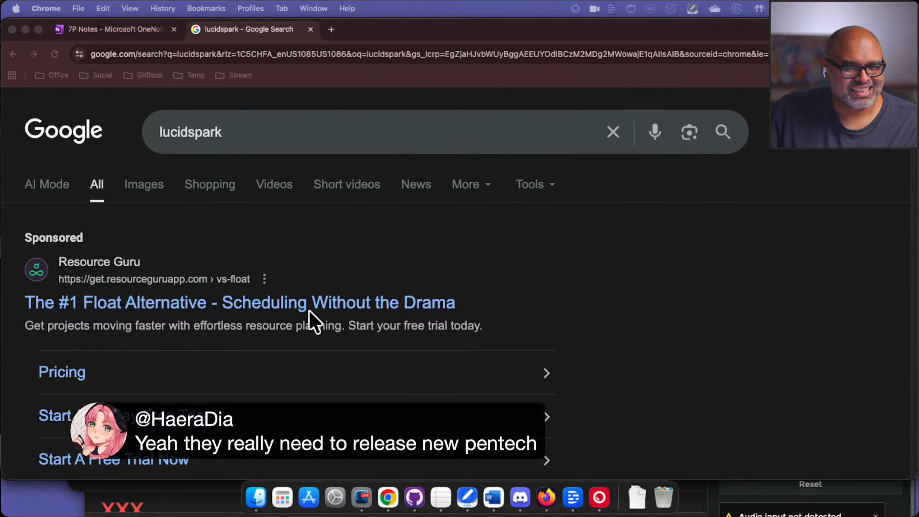
scroll(308, 320, down, 5)
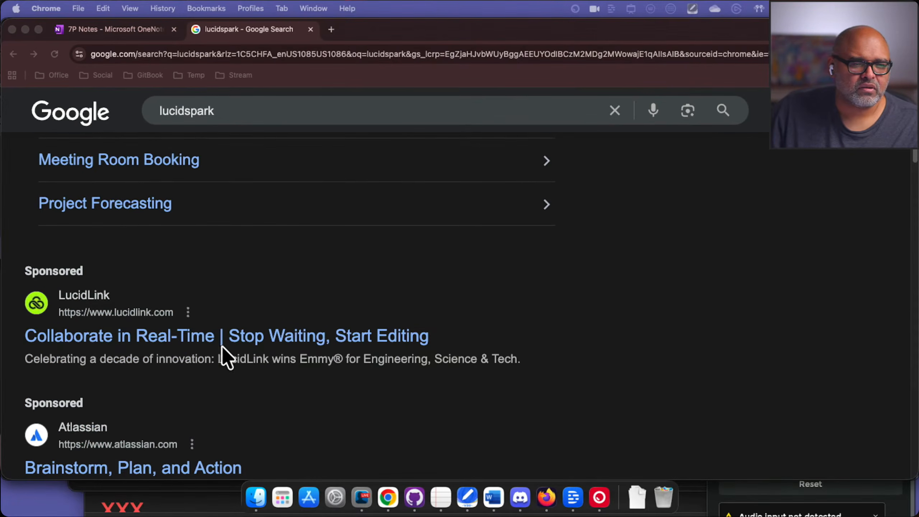
scroll(211, 340, down, 3)
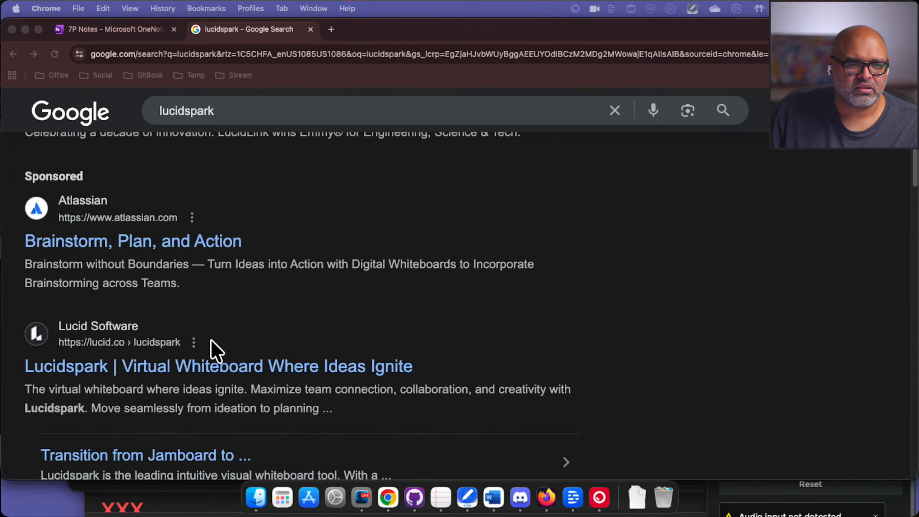
click(163, 366)
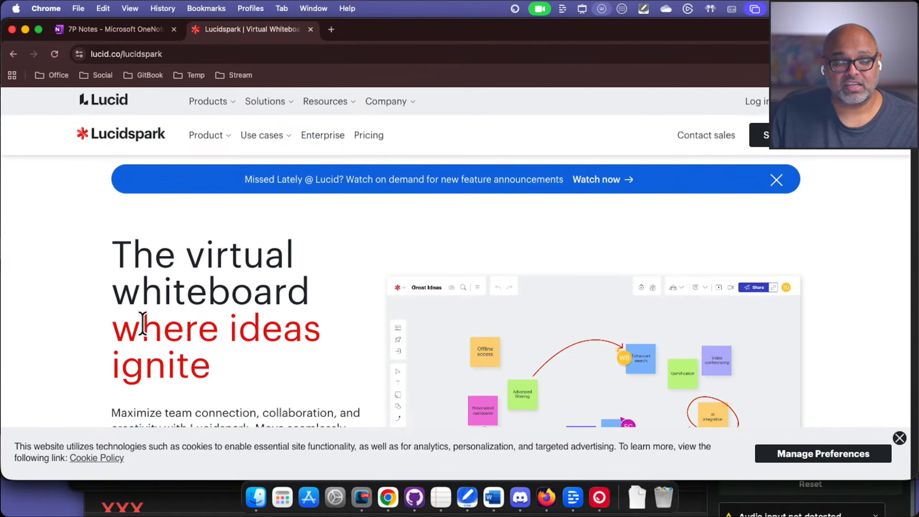
Step: Sign up for Lucidspark with the existing Google account and allow Lucidchart to access its profile information
scroll(237, 319, down, 2)
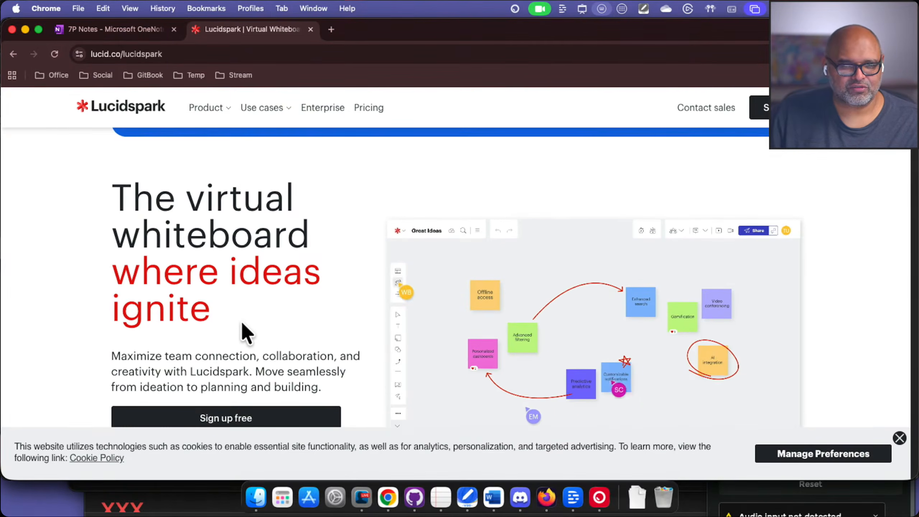
scroll(241, 320, down, 2)
scroll(251, 322, down, 2)
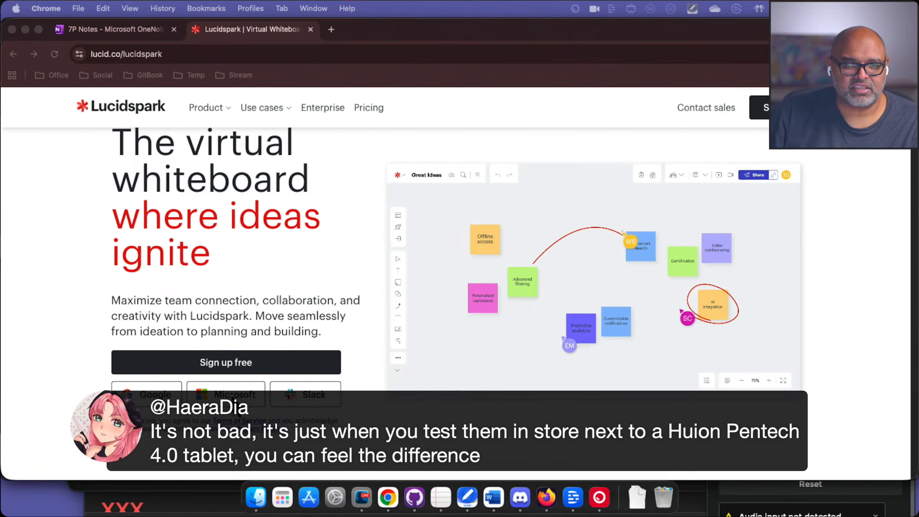
click(224, 388)
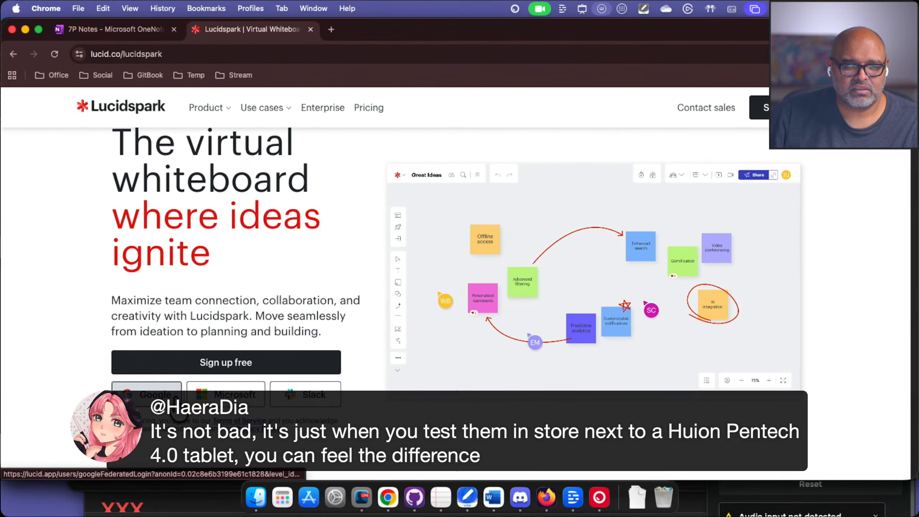
click(170, 395)
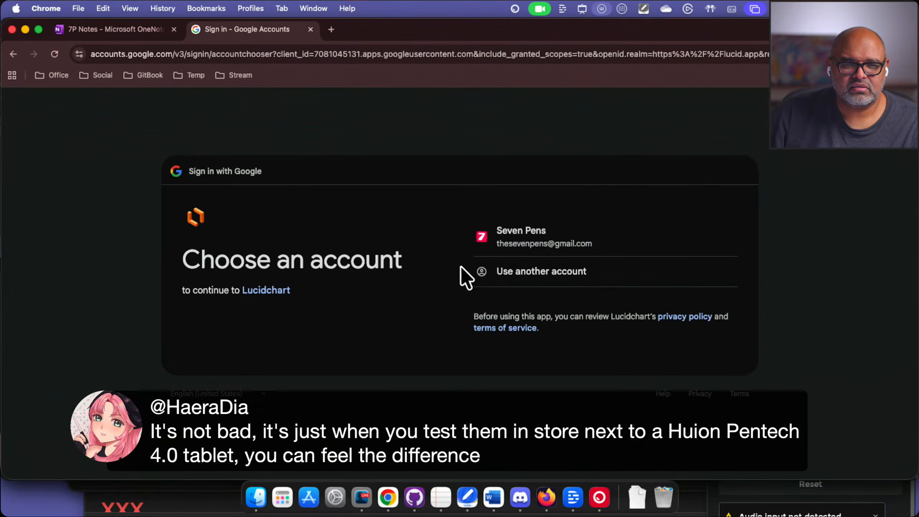
click(528, 242)
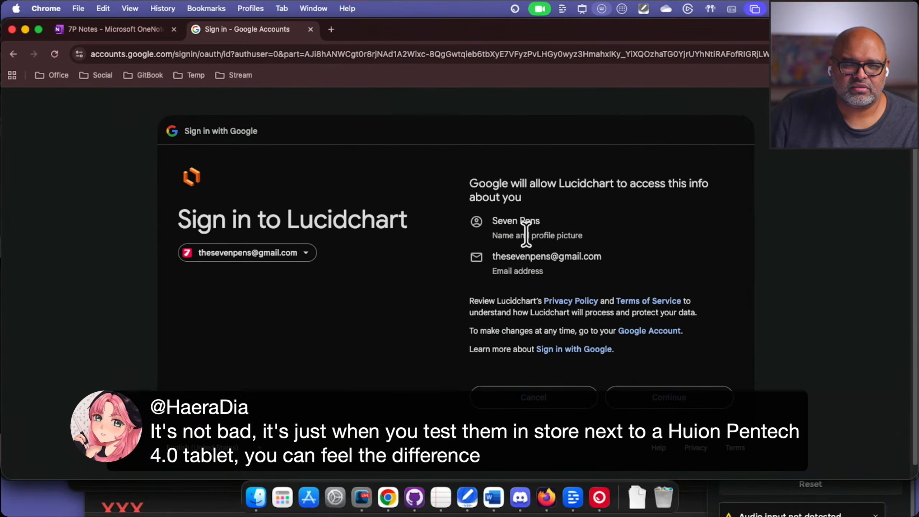
click(669, 396)
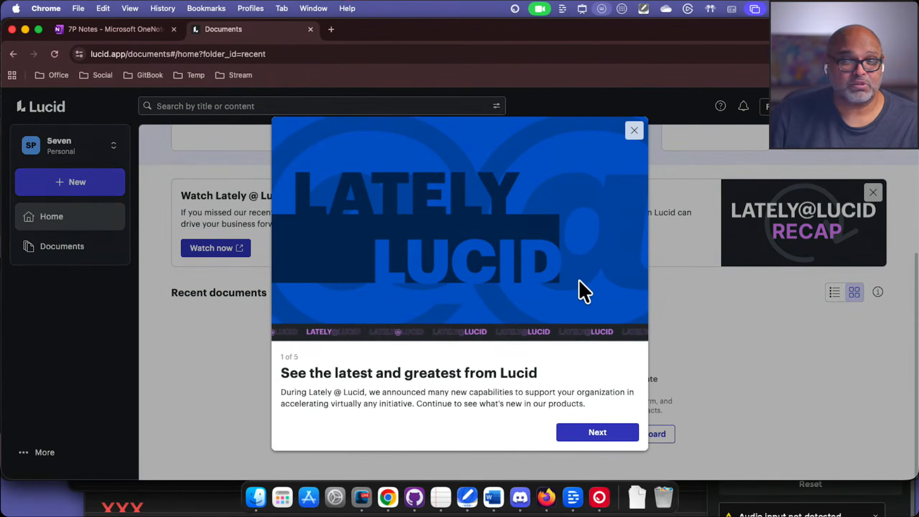
Step: Dismiss the Lately @ Lucid announcement and create a blank Lucidchart document
click(634, 131)
scroll(443, 319, up, 5)
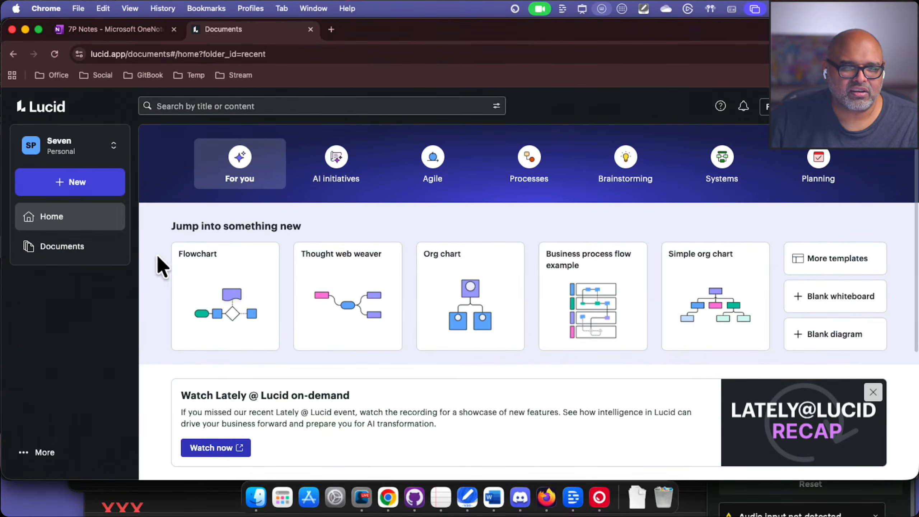
click(97, 190)
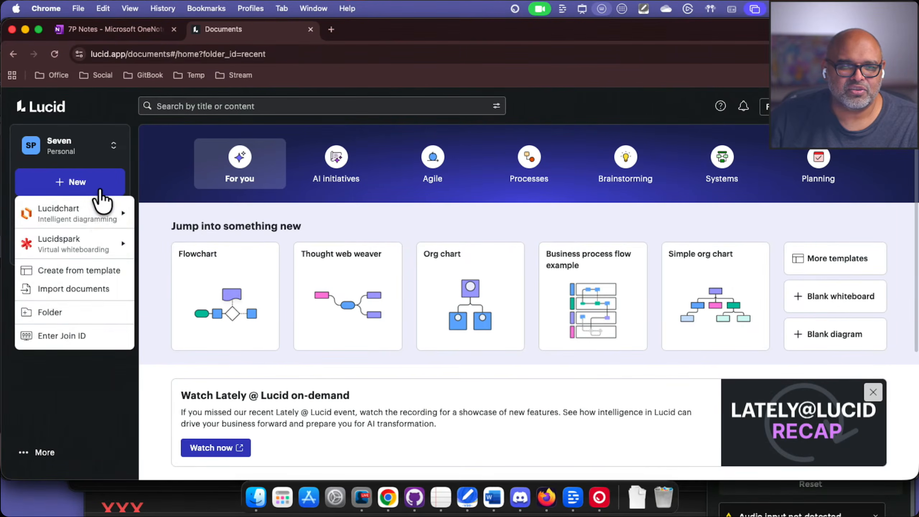
mouse_move(102, 212)
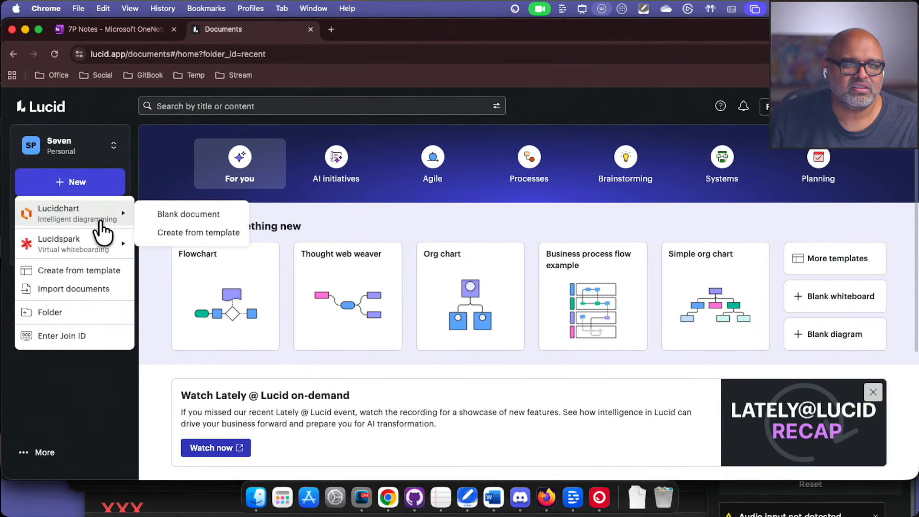
click(178, 215)
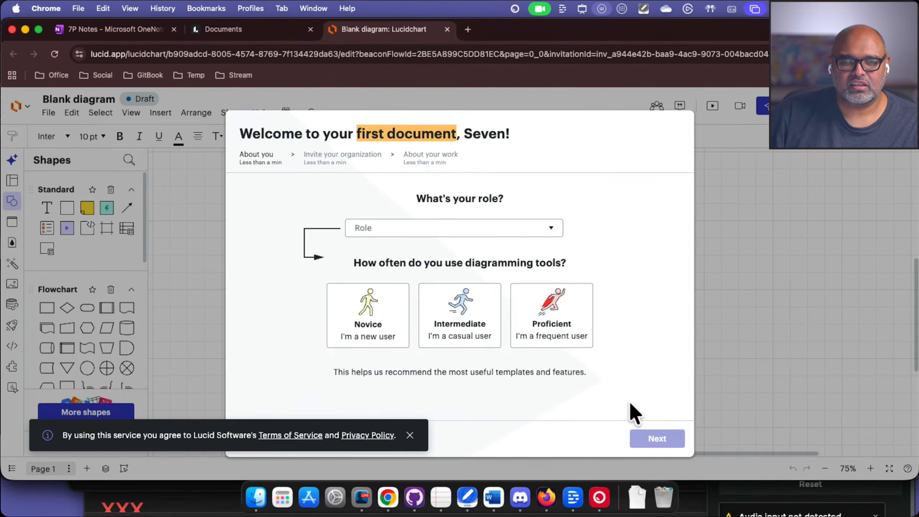
Step: Complete the welcome survey as Novice, role Design, use case Other, without inviting co-workers, and dismiss the template gallery and tips
click(365, 316)
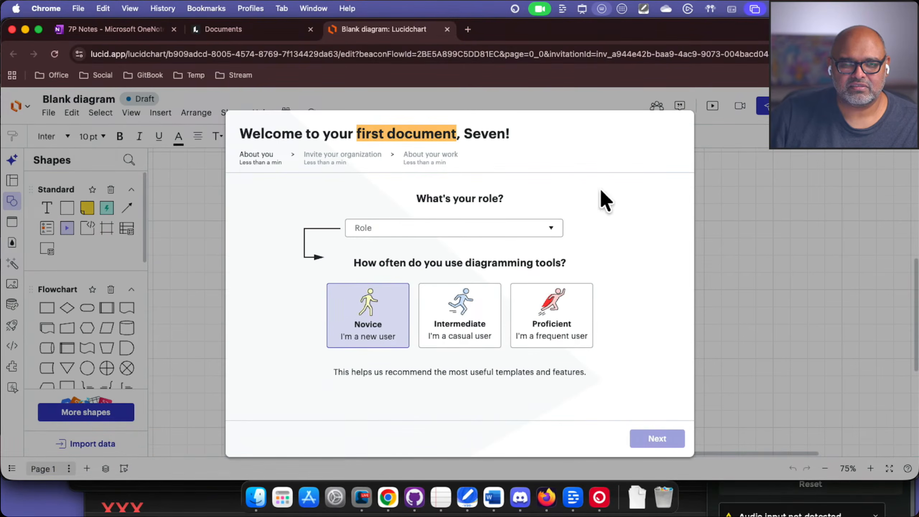
click(424, 228)
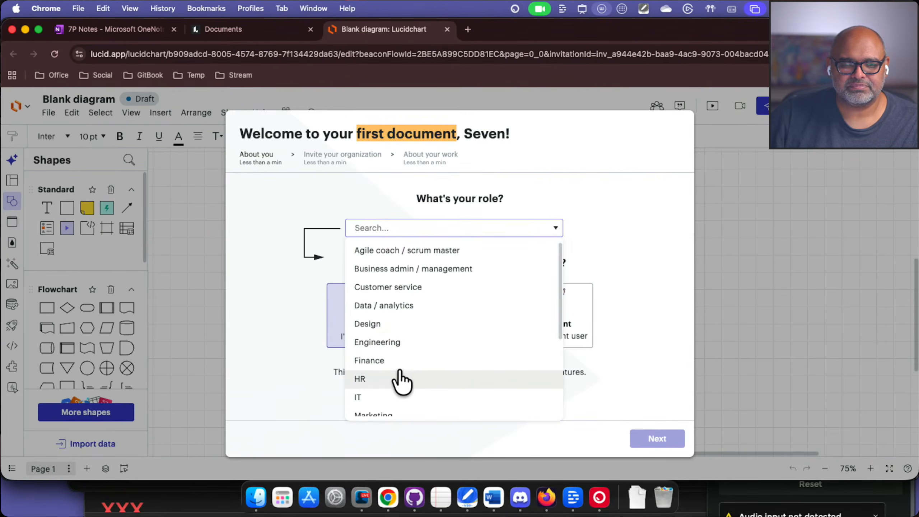
click(413, 342)
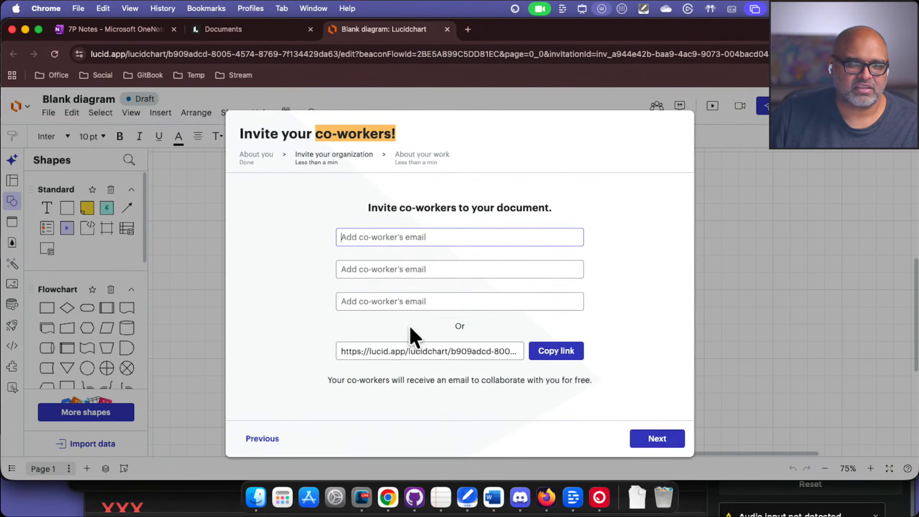
click(664, 444)
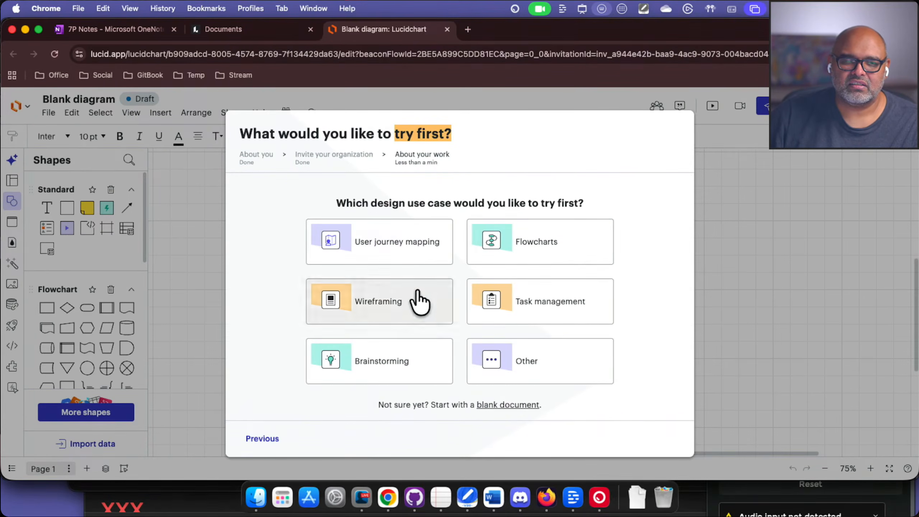
click(580, 377)
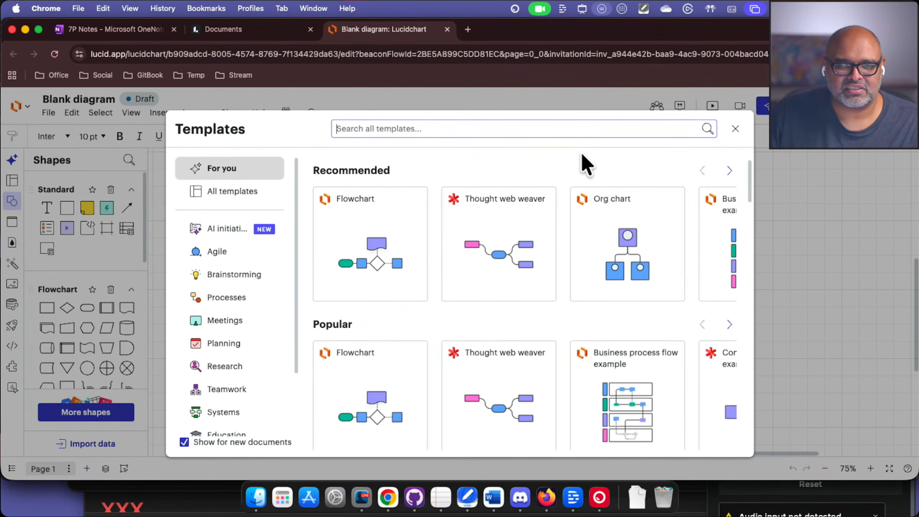
click(735, 129)
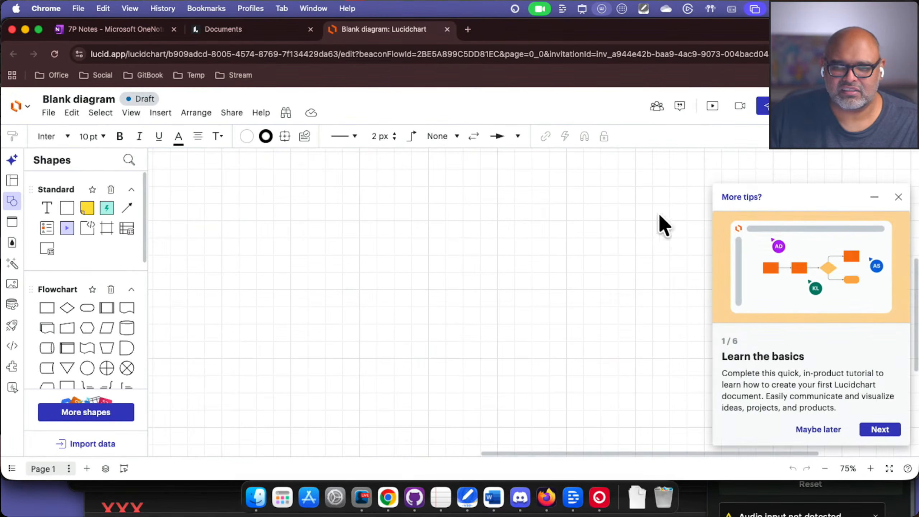
click(899, 197)
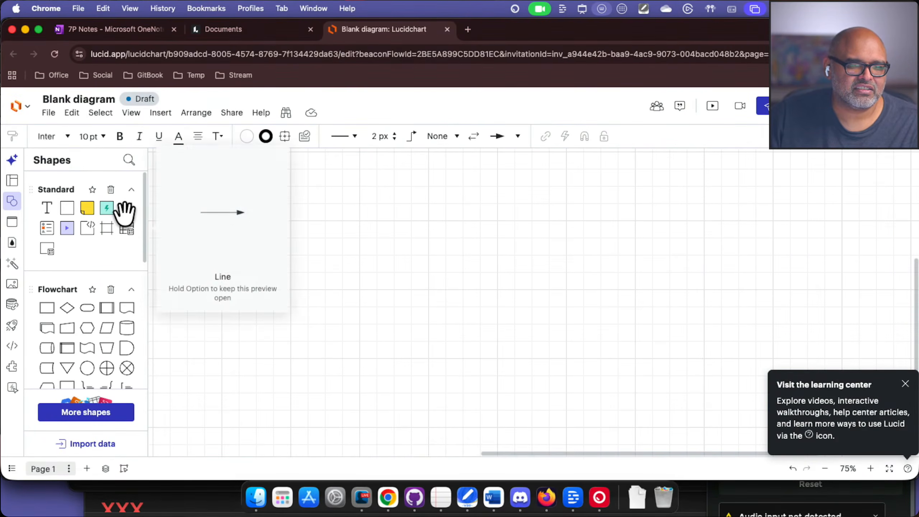
Step: Try out a Process shape with two arrow lines on the canvas, and delete them all
click(47, 308)
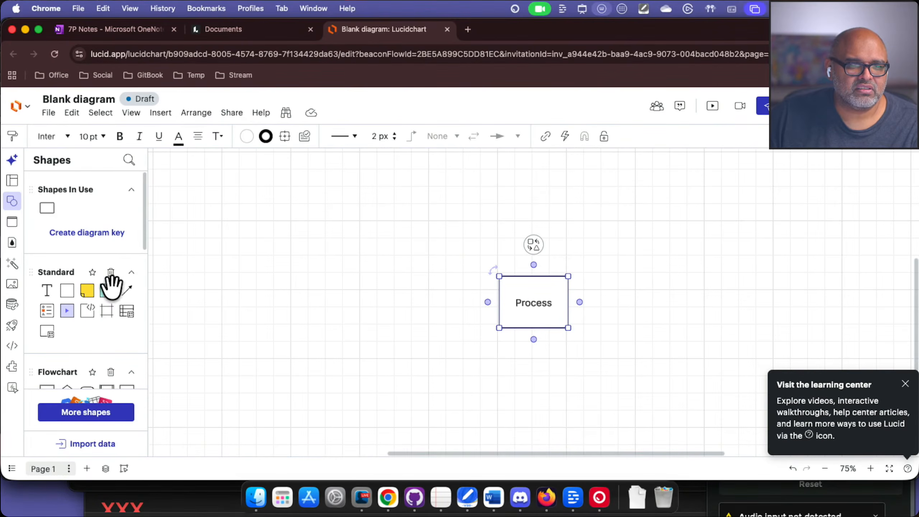
click(126, 289)
drag(216, 226, 302, 270)
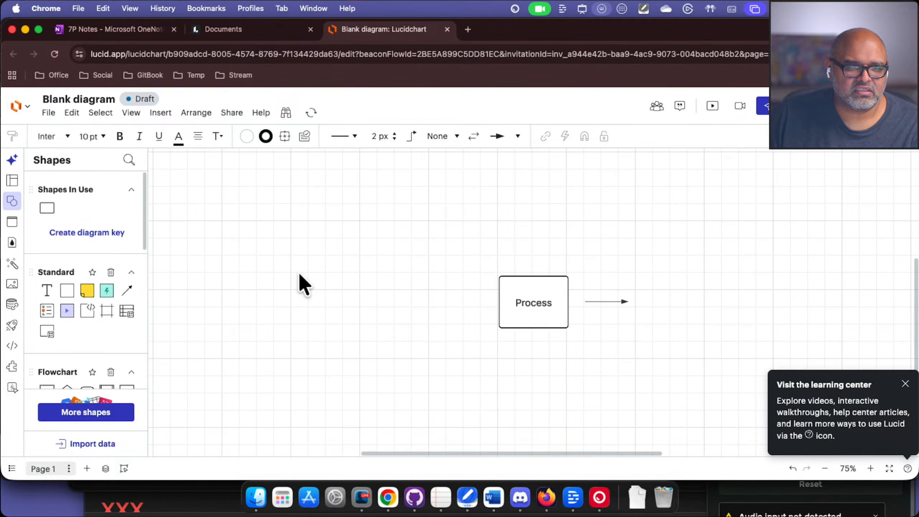
click(129, 289)
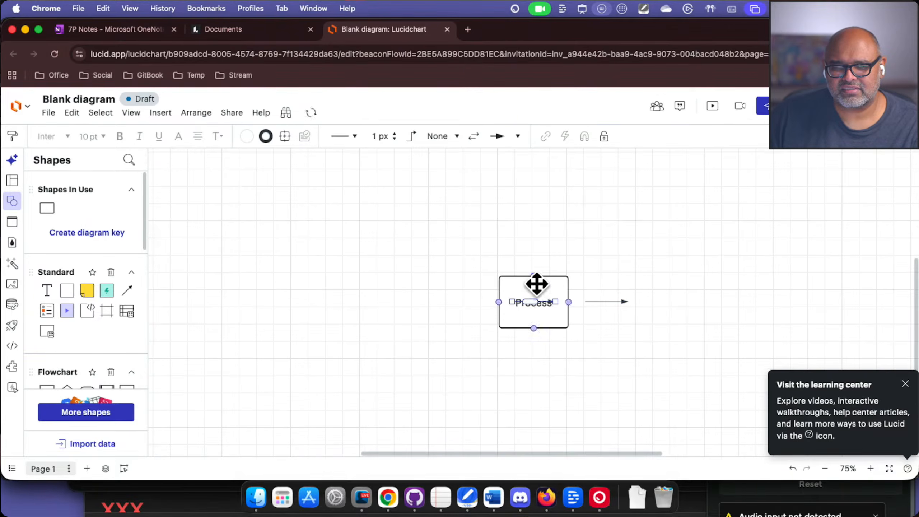
drag(536, 285, 370, 198)
drag(289, 168, 705, 395)
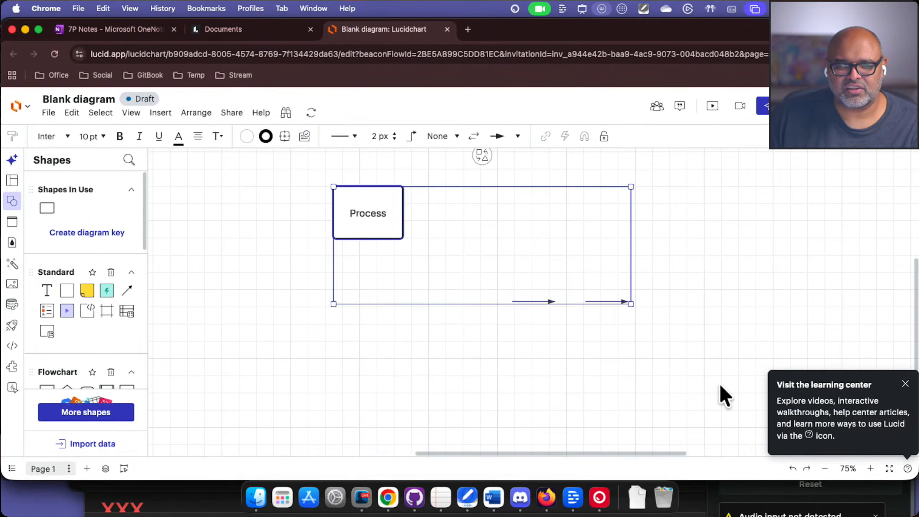
key(Delete)
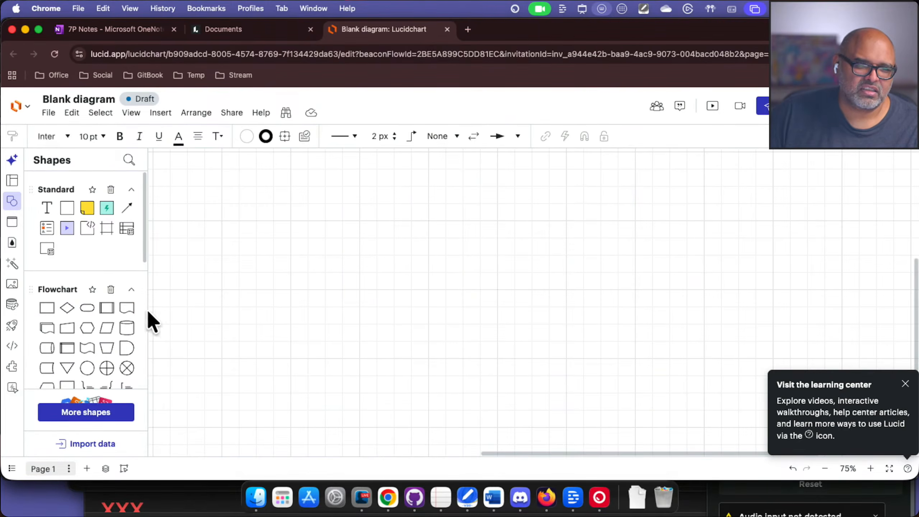
Step: Add a flowchart Process shape and three standard arrow lines in a row beside it
mouse_move(49, 306)
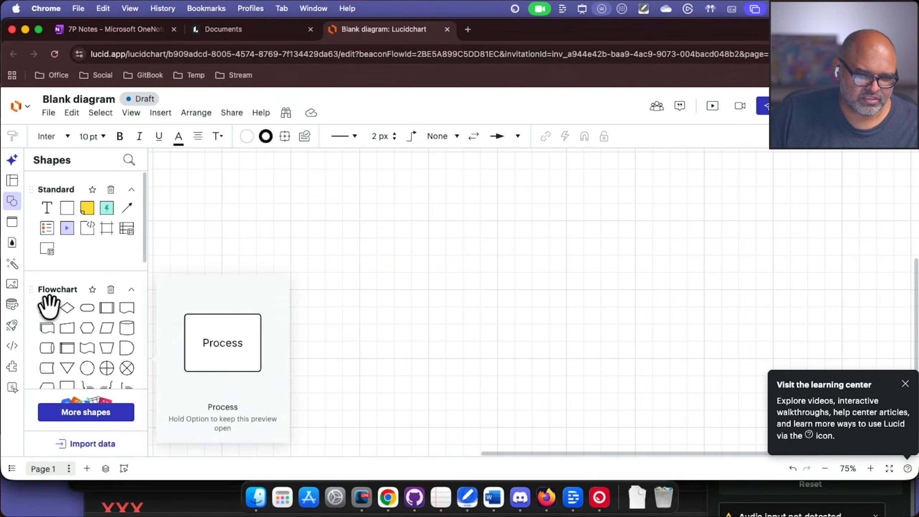
click(49, 306)
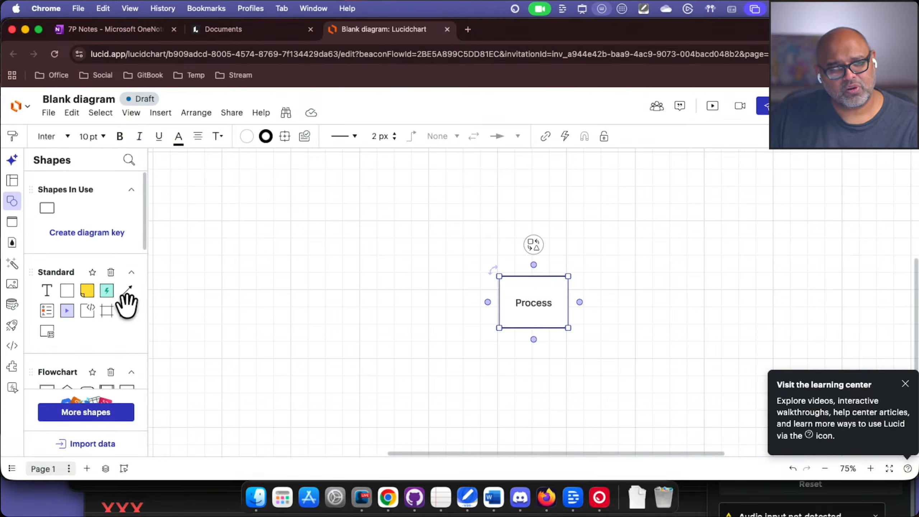
click(127, 290)
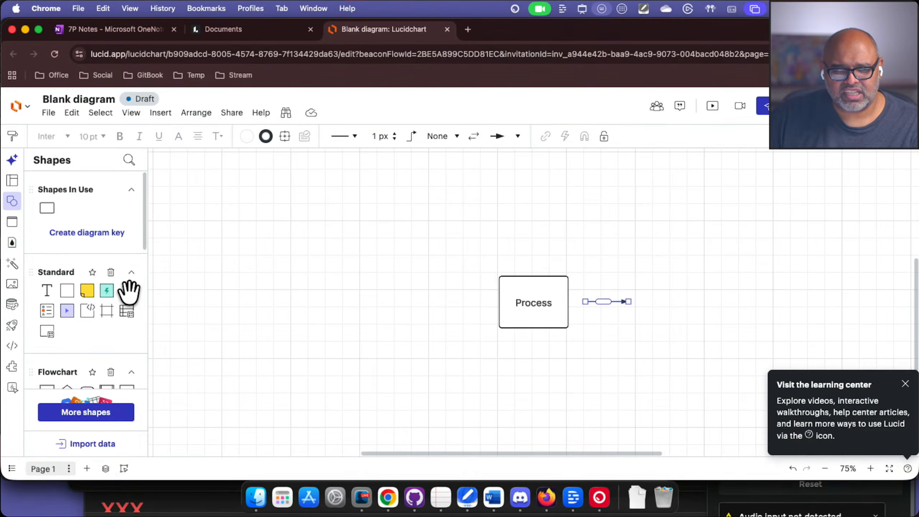
click(129, 292)
click(128, 292)
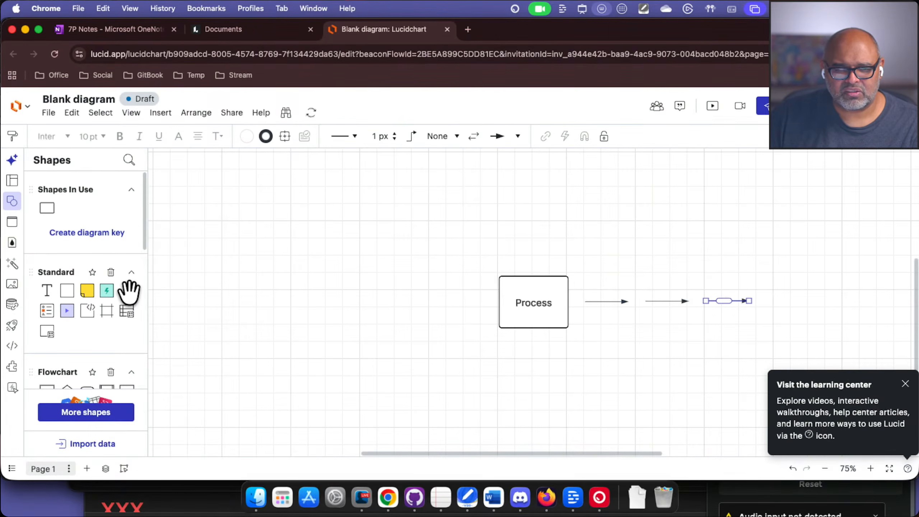
Step: Add five standard square text blocks to the row after the arrow lines
click(66, 290)
click(66, 290)
click(66, 289)
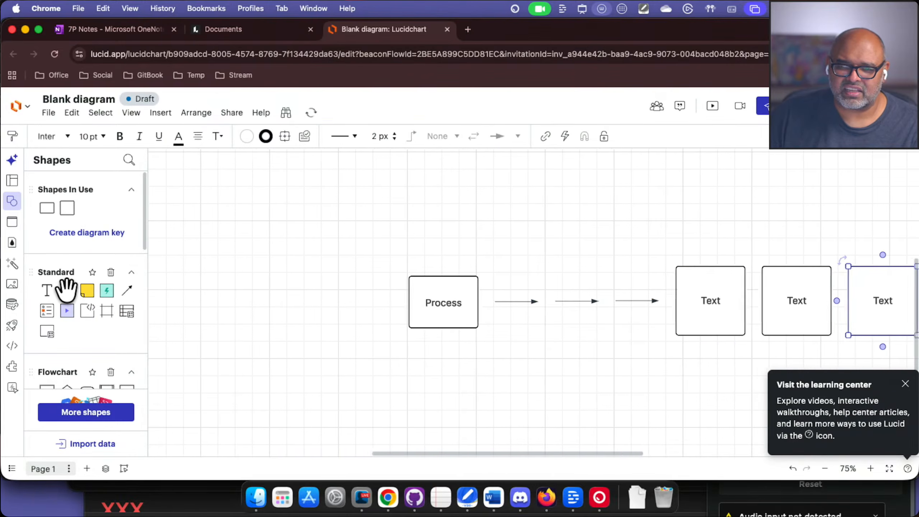
click(67, 290)
click(67, 289)
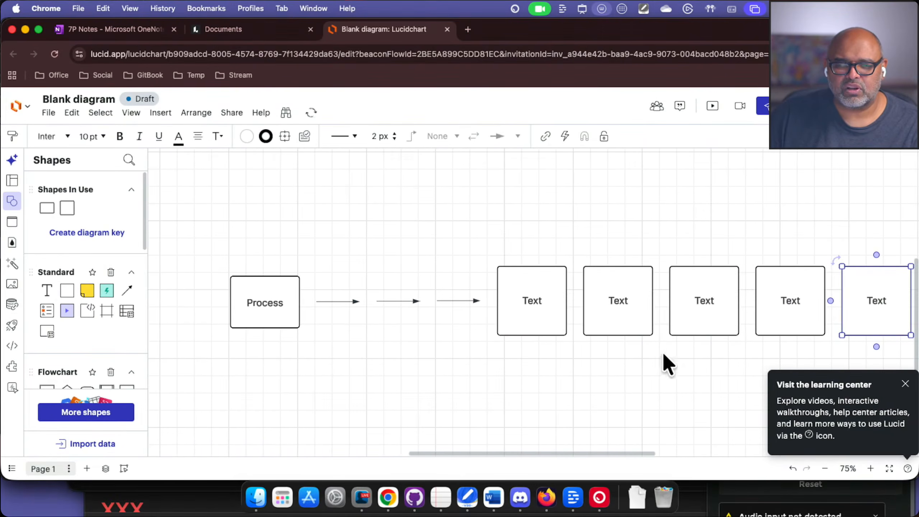
Step: Move the last square text block out of the row to beneath the third block
drag(888, 287, 710, 365)
scroll(609, 379, down, 10)
scroll(609, 379, up, 3)
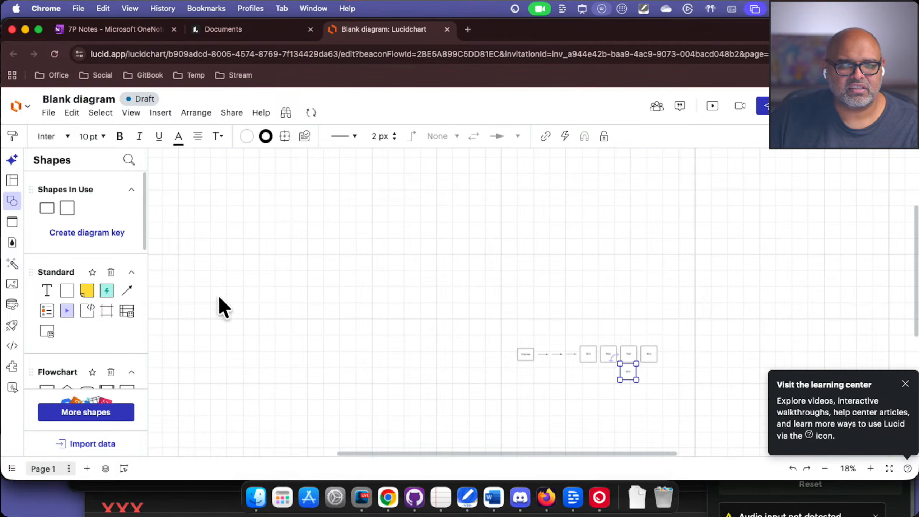
Step: Add three standard square text blocks in a second row beside the lower block
click(66, 289)
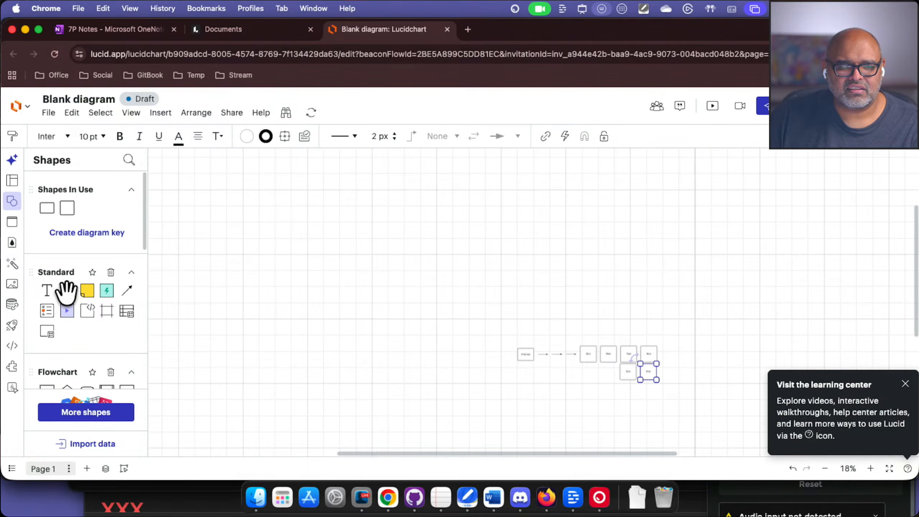
click(66, 290)
click(66, 289)
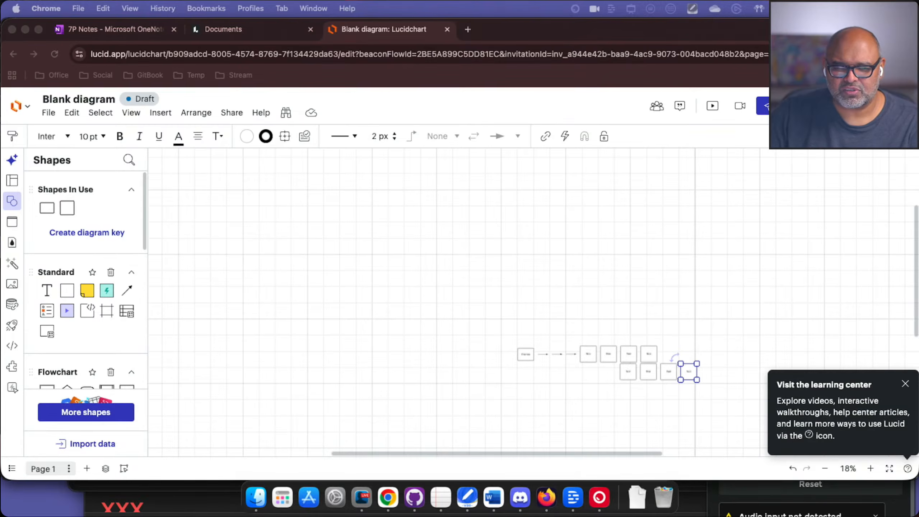
Step: Try adding three more standard square text blocks over the arrow lines beside the Process shape, and undo them
scroll(558, 316, up, 8)
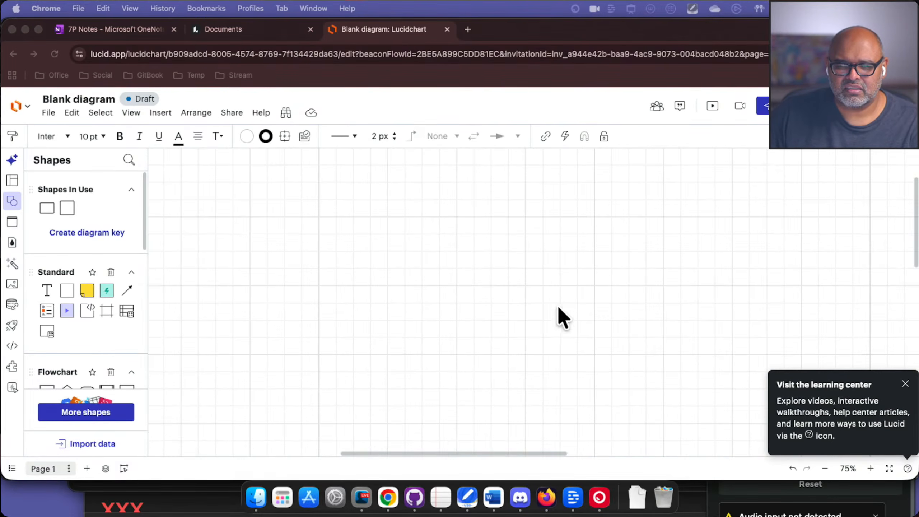
scroll(579, 292, down, 4)
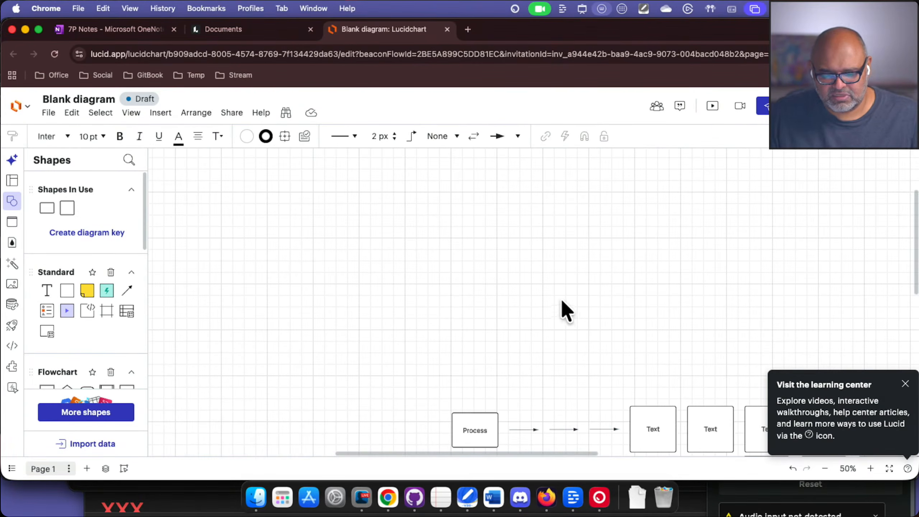
drag(564, 283, 517, 185)
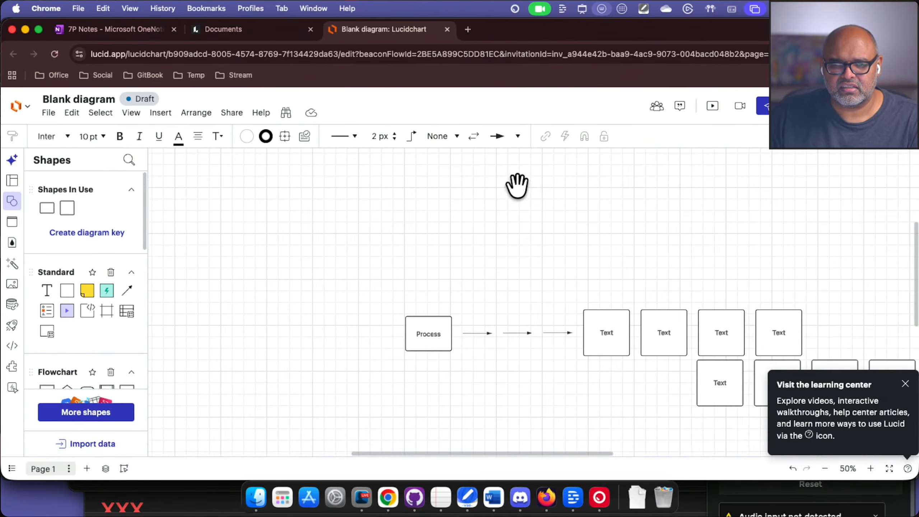
scroll(560, 271, up, 5)
drag(558, 300, 706, 157)
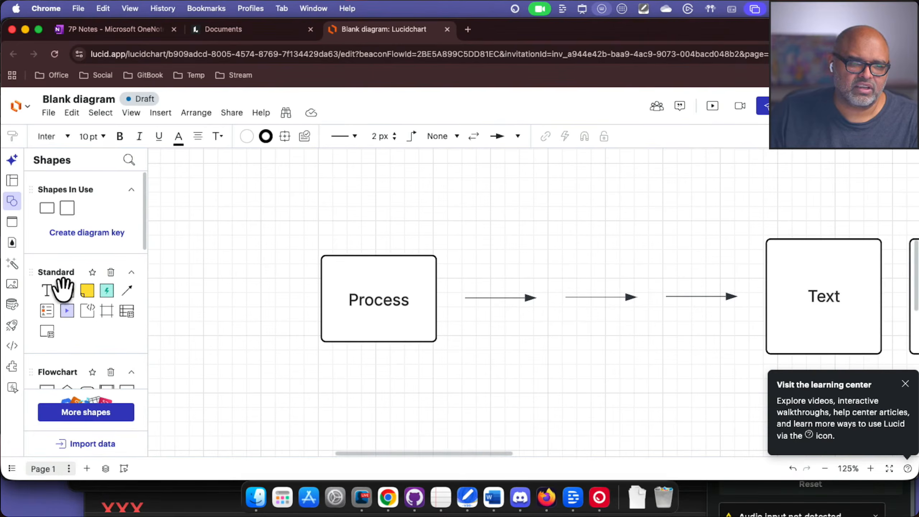
click(64, 290)
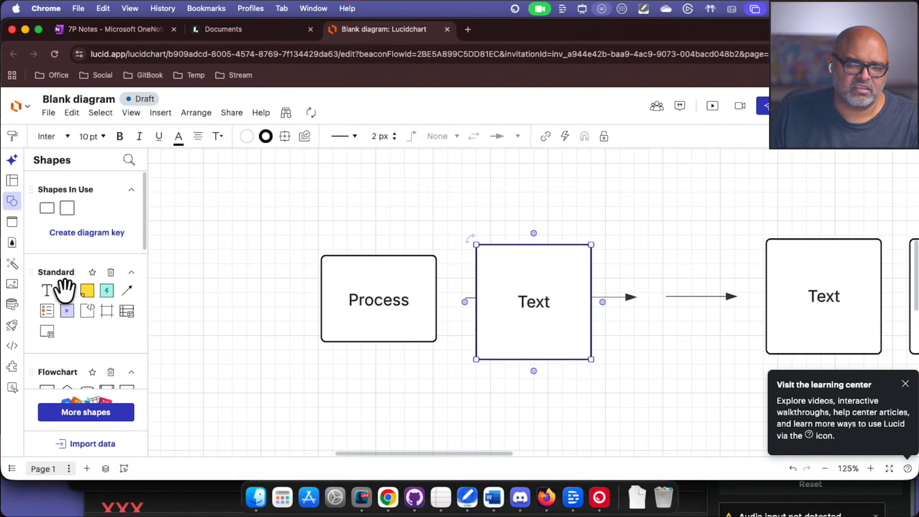
click(64, 290)
click(63, 290)
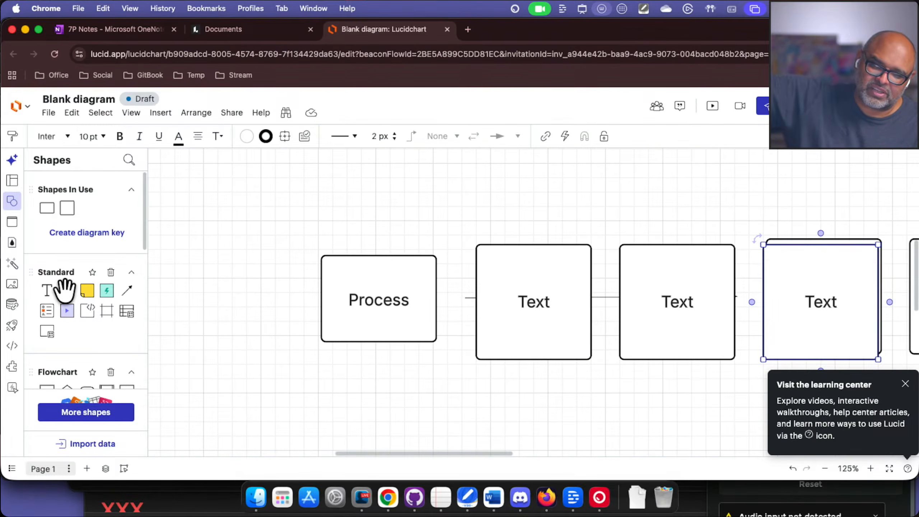
key(super+z)
key(super+z)
key(super+z)
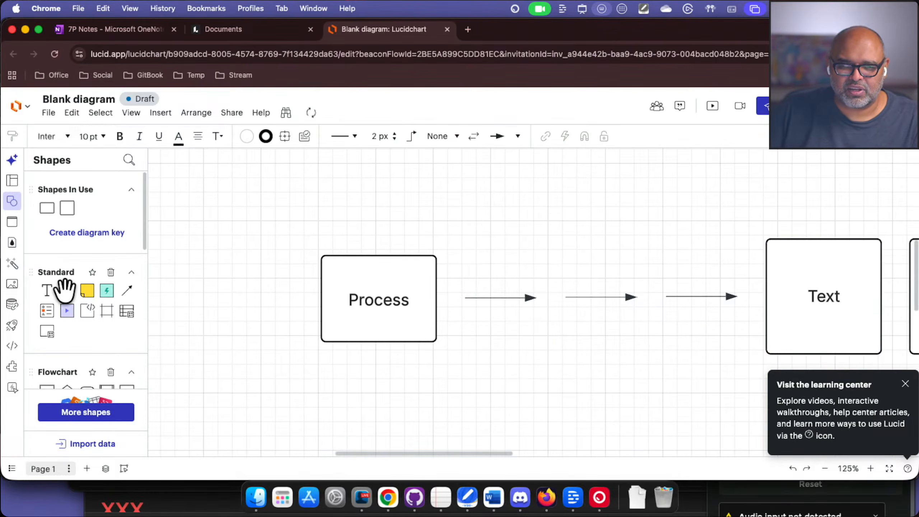
Step: Redo the three undone text blocks over the arrow lines, and remove them from the canvas again
mouse_move(77, 296)
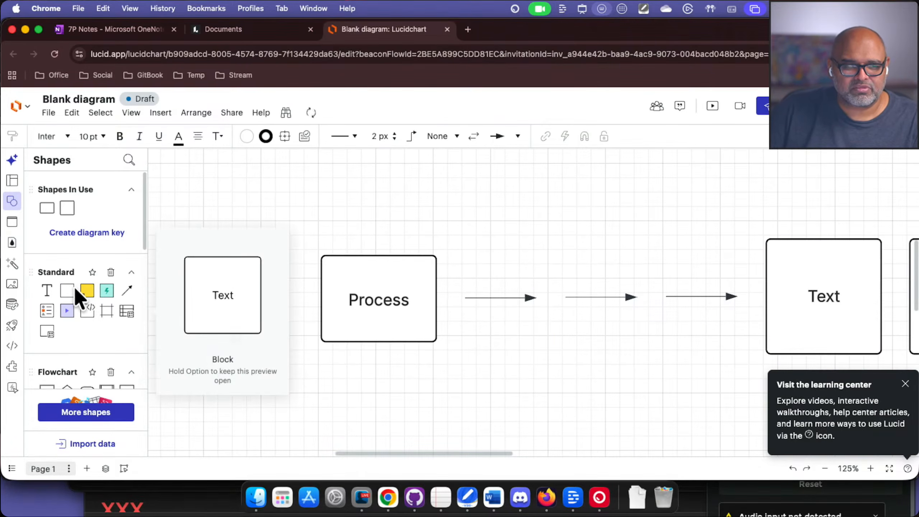
key(super+shift+z)
key(super+shift+z)
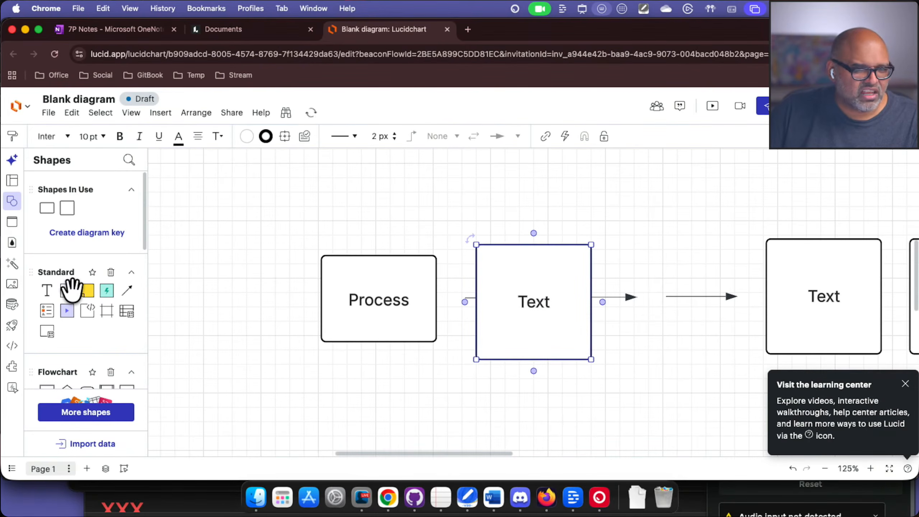
key(super+shift+z)
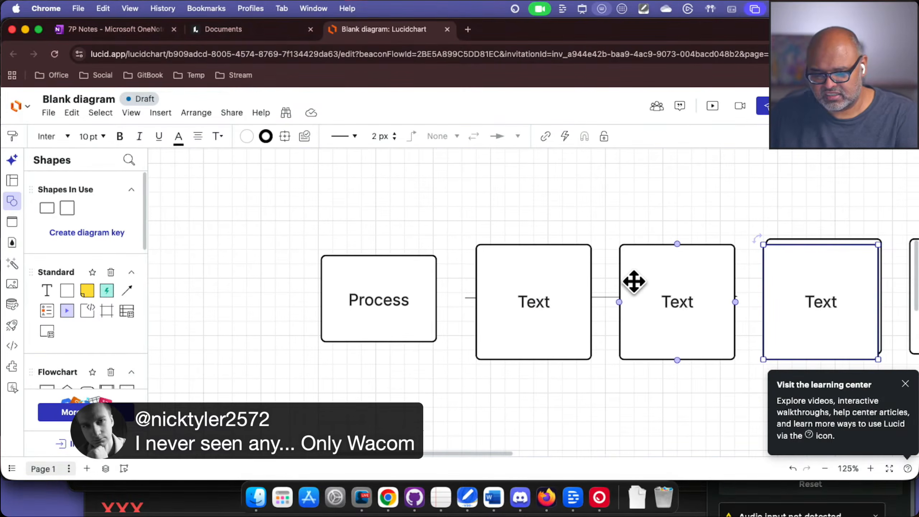
click(651, 284)
key(BackSpace)
key(BackSpace)
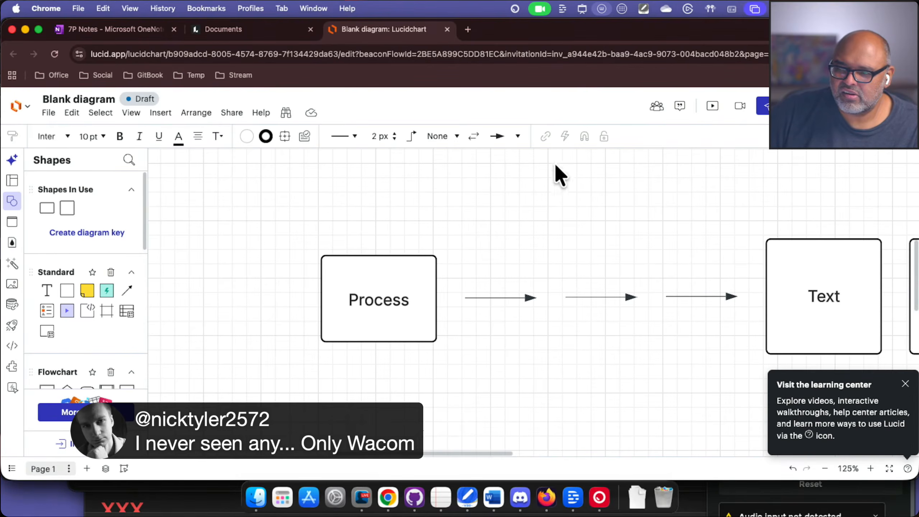
Step: Switch to the OneNote notes and copy the "Explain Everything" entry from the Whiteboards (Digital) list
click(130, 30)
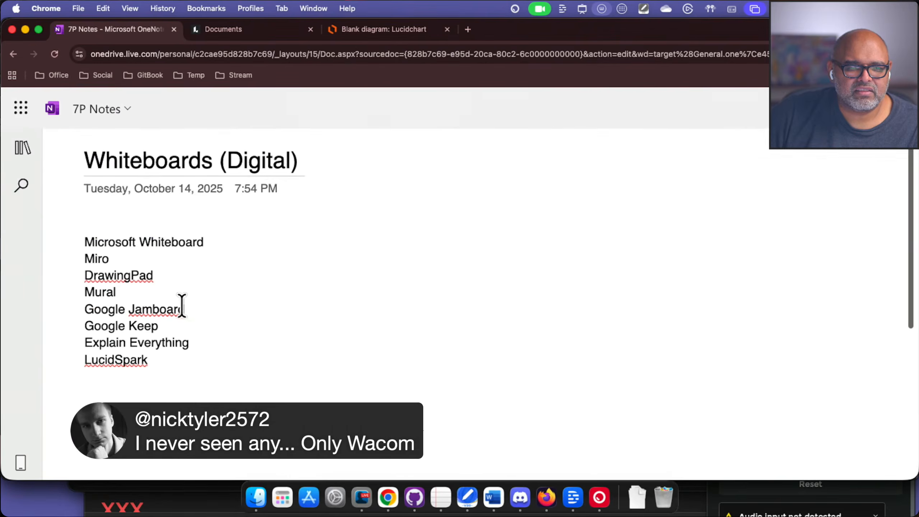
drag(160, 326, 78, 326)
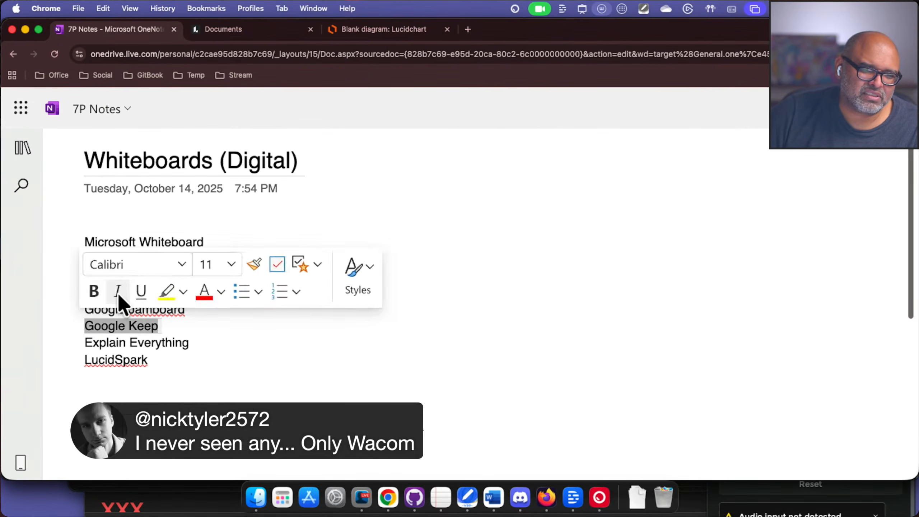
click(147, 377)
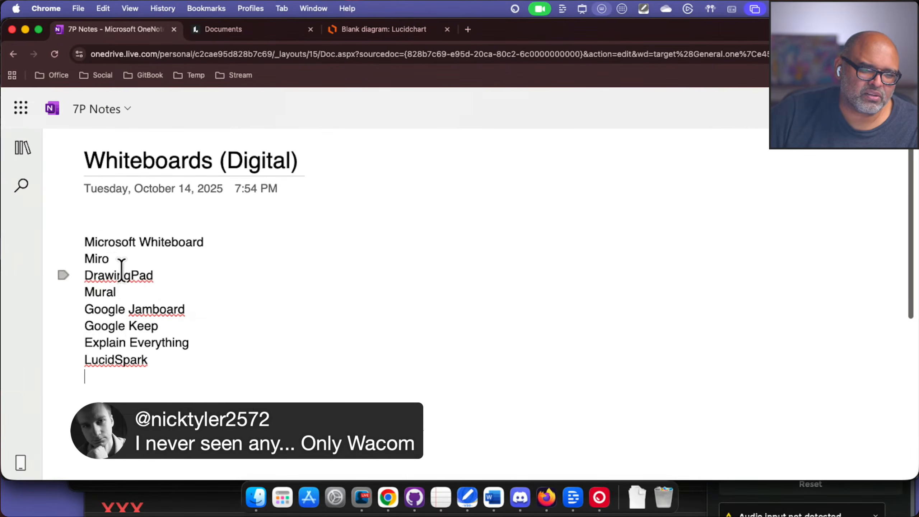
drag(186, 344, 94, 344)
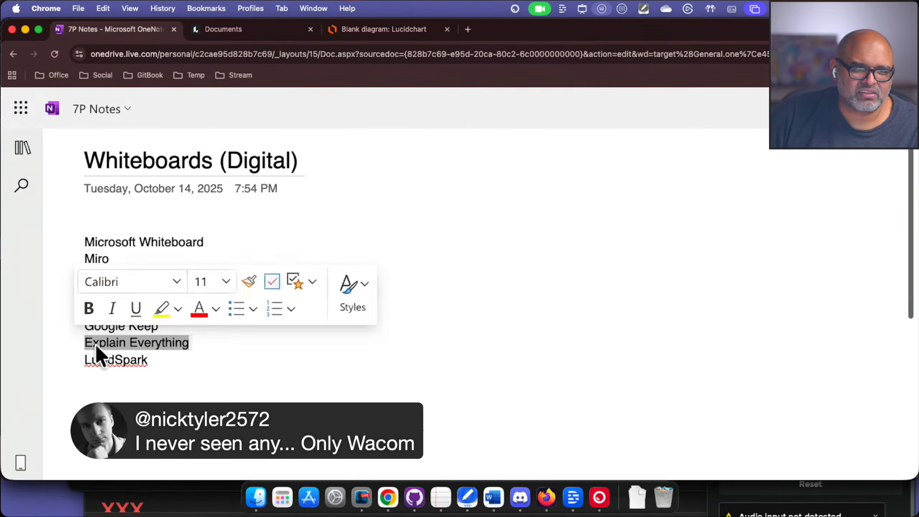
right_click(136, 348)
click(193, 190)
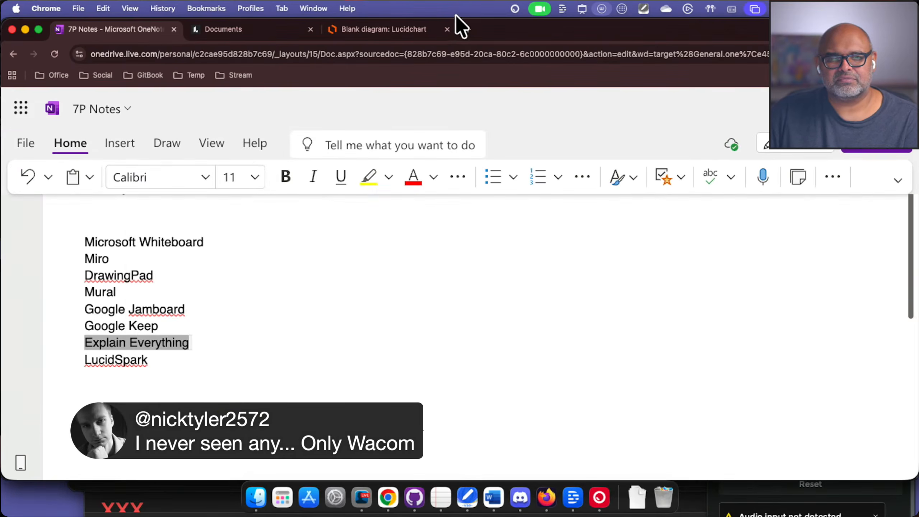
Step: Search Google for "Explain Everything" in a new browser tab and open the explaineverything.com home page
click(466, 27)
click(420, 250)
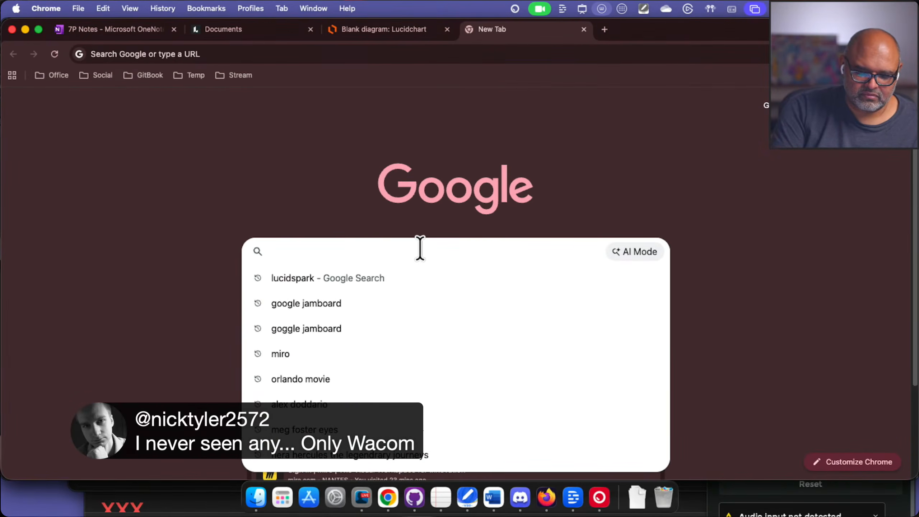
text(Explain Everything)
key(Return)
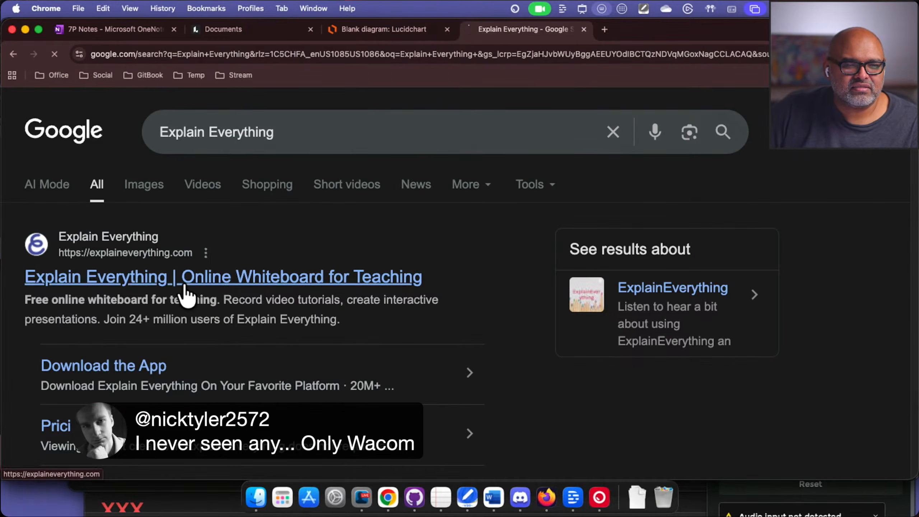
click(218, 278)
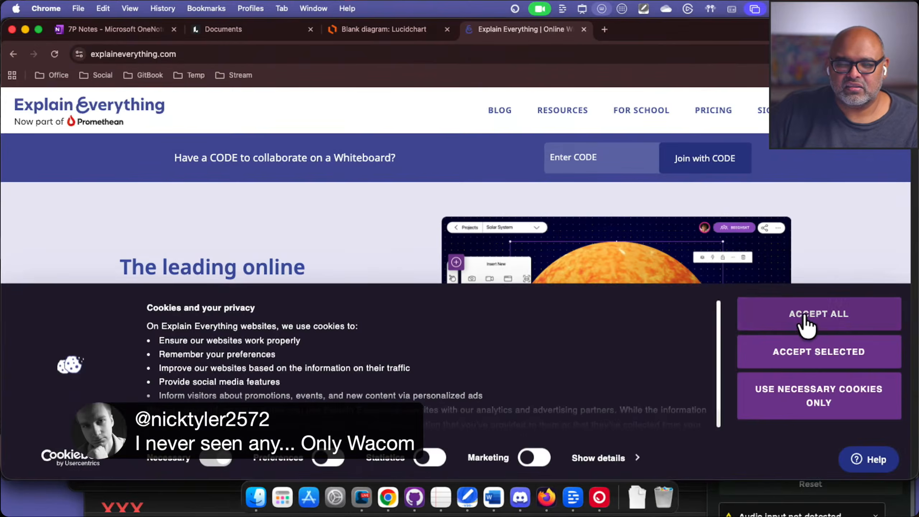
Step: Accept all cookies on the Explain Everything site and look over the introduction on its home page
click(804, 323)
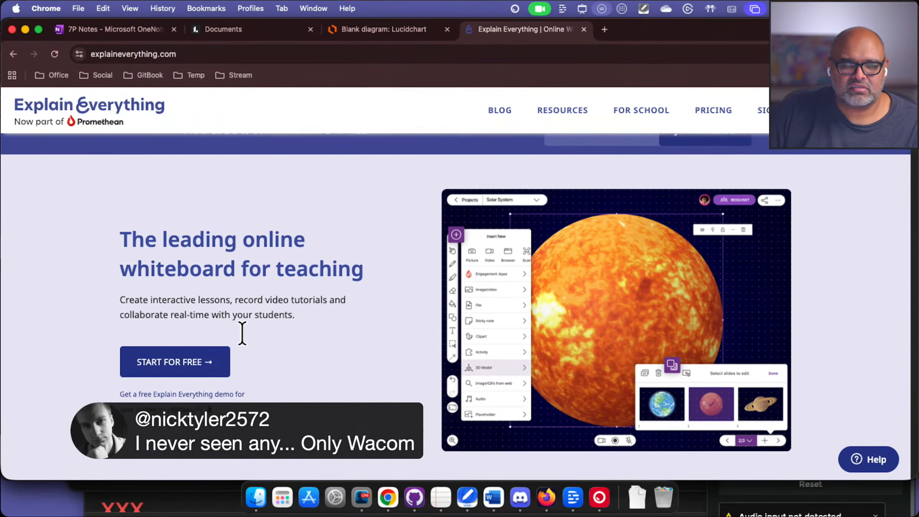
scroll(305, 326, down, 5)
scroll(305, 325, up, 1)
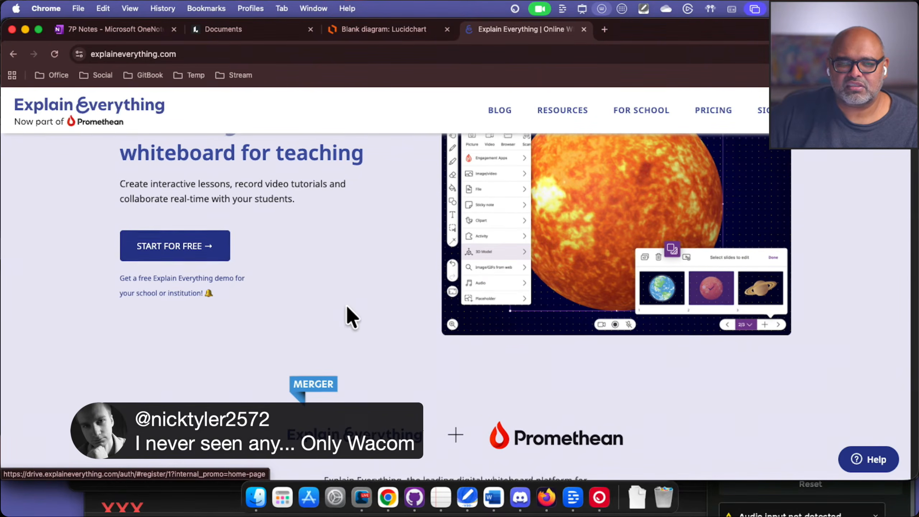
scroll(350, 315, up, 2)
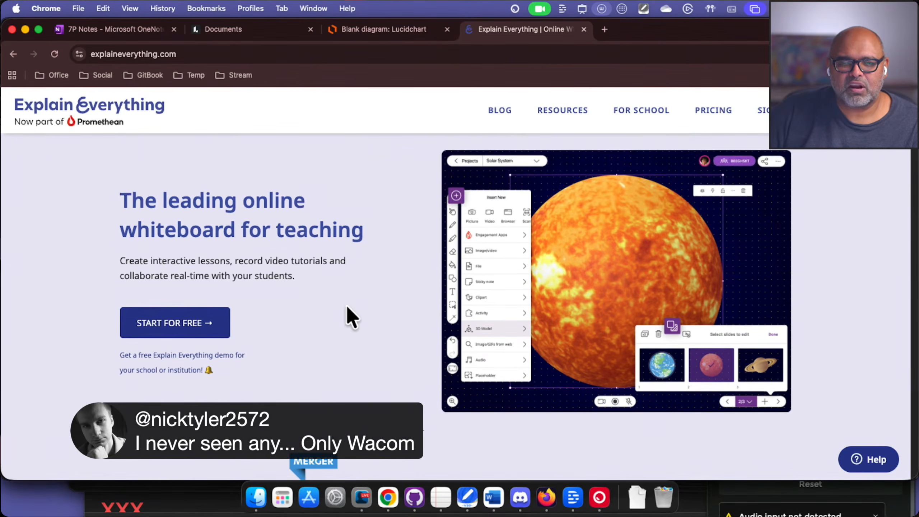
Step: Start a free Explain Everything registration and sign up with the Google account, allowing access to its profile information
click(207, 323)
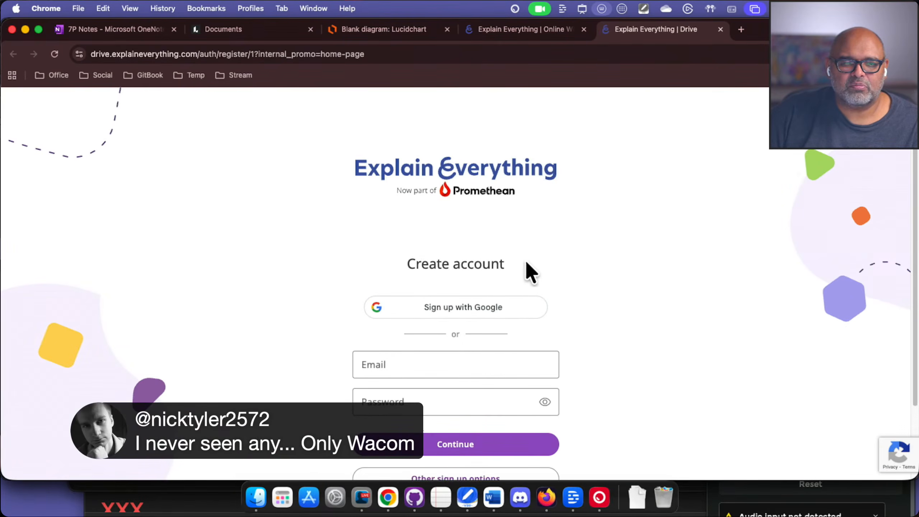
click(408, 324)
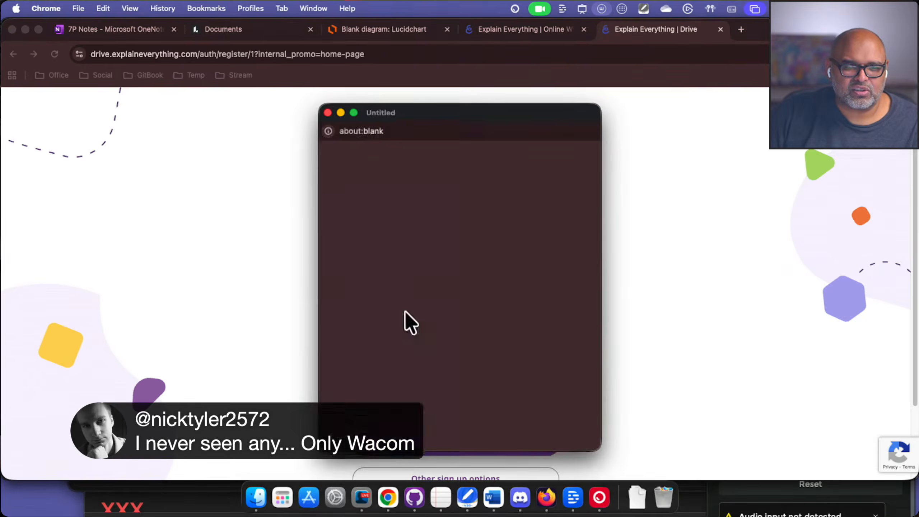
click(411, 317)
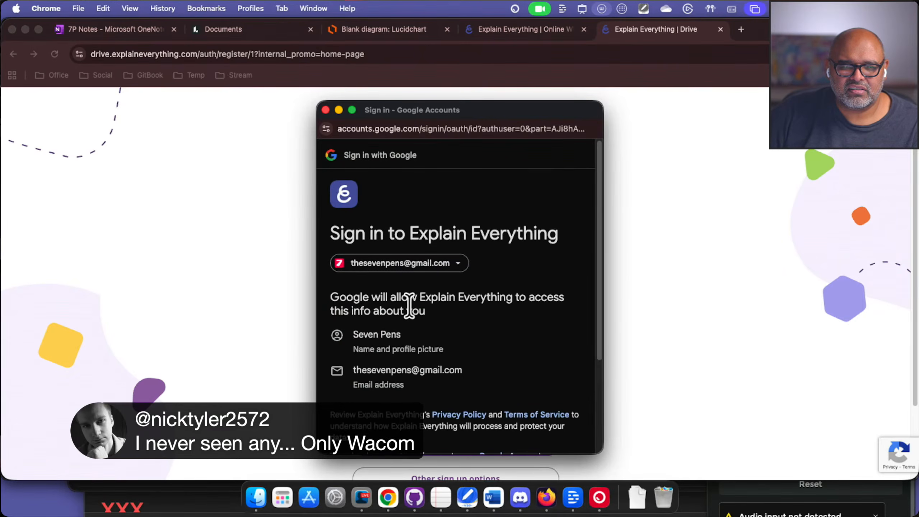
scroll(410, 306, down, 5)
click(537, 390)
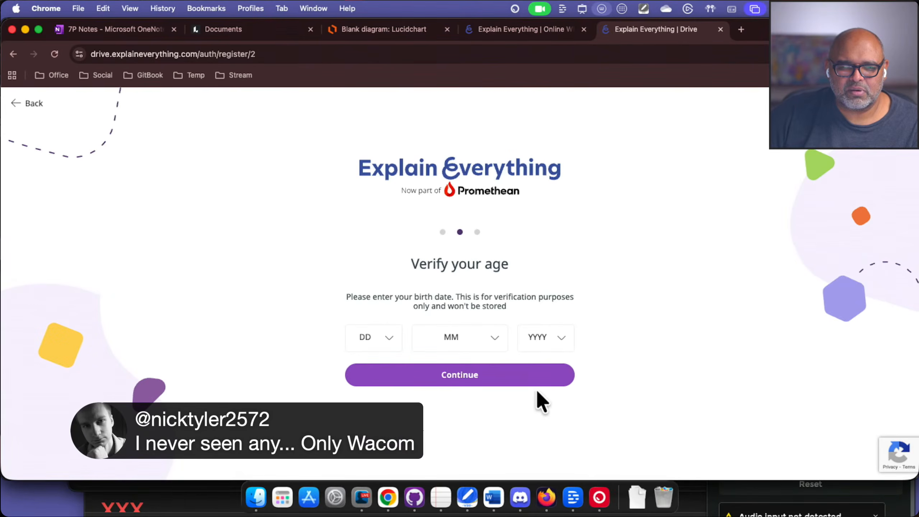
Step: Enter a birth date for the age verification and continue to the terms page
click(390, 338)
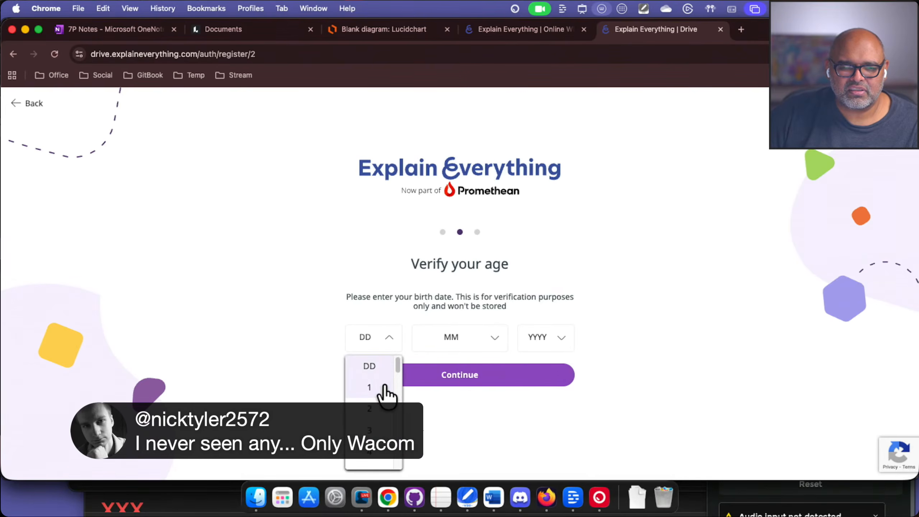
click(378, 388)
click(483, 337)
click(469, 387)
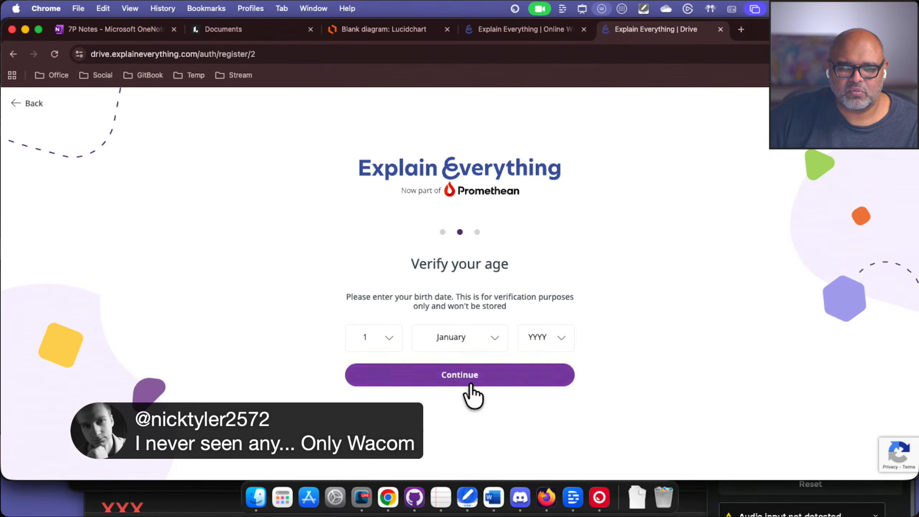
click(552, 340)
drag(568, 369, 573, 446)
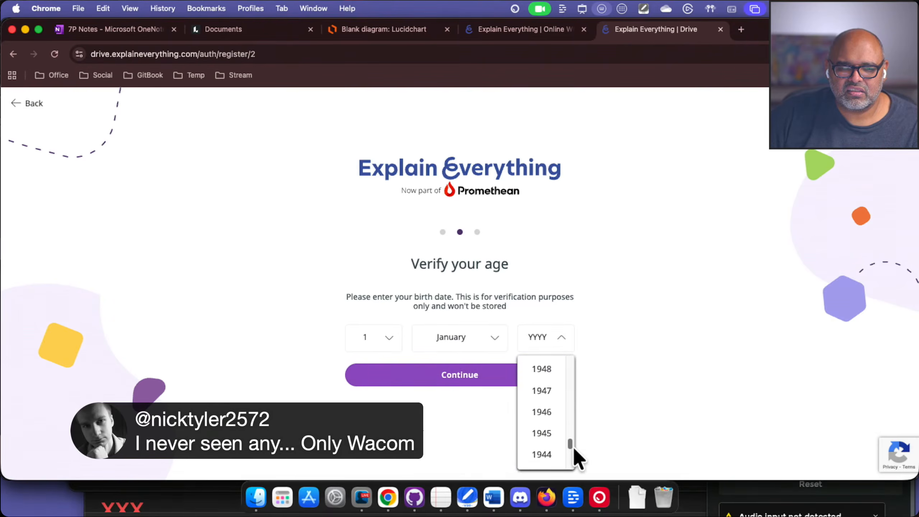
click(542, 393)
click(504, 378)
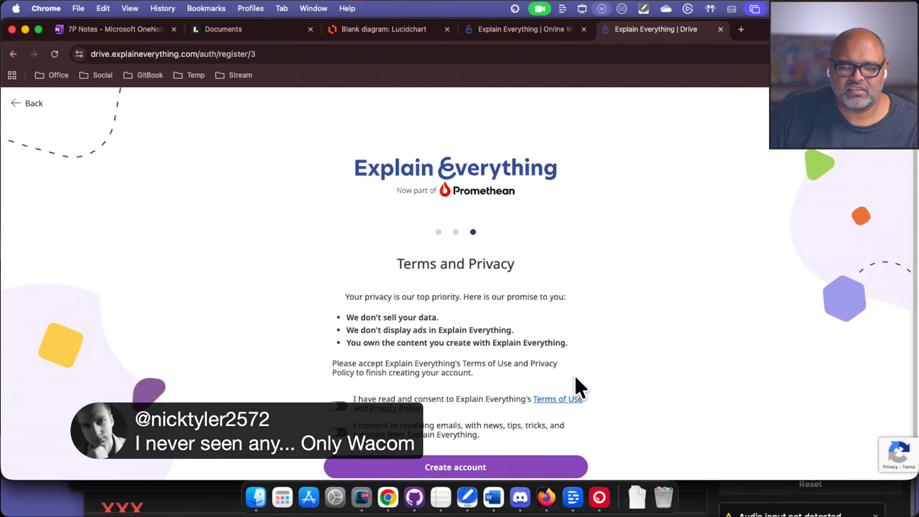
Step: Consent to the Terms of Use and Privacy Policy, leaving the e-mail consent off, and create the account
scroll(503, 400, down, 2)
click(492, 451)
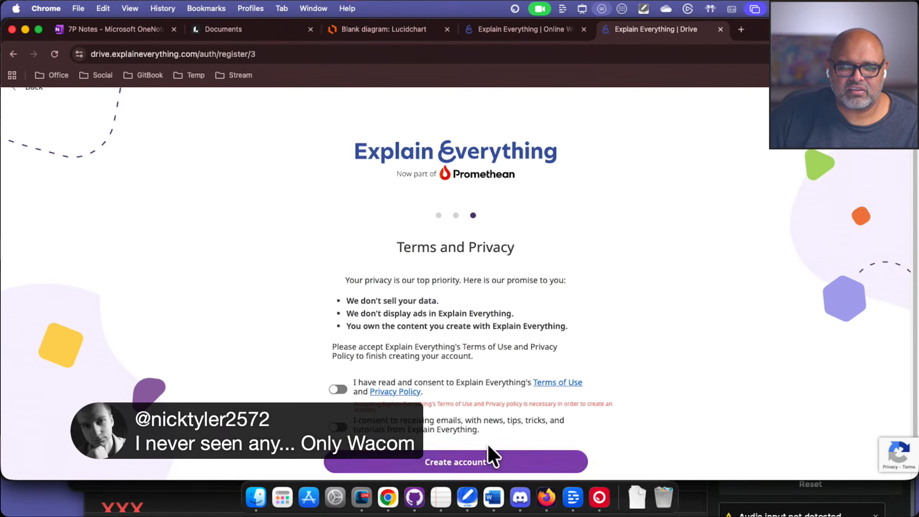
click(344, 391)
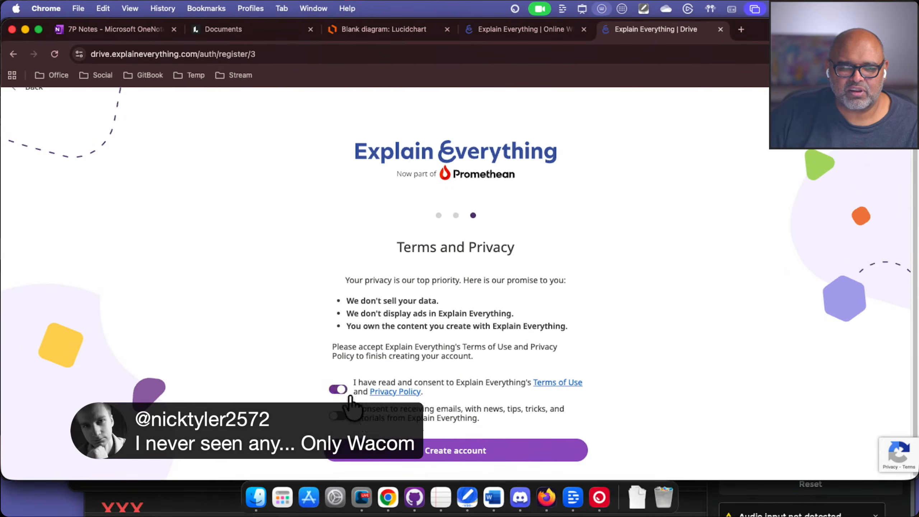
click(470, 459)
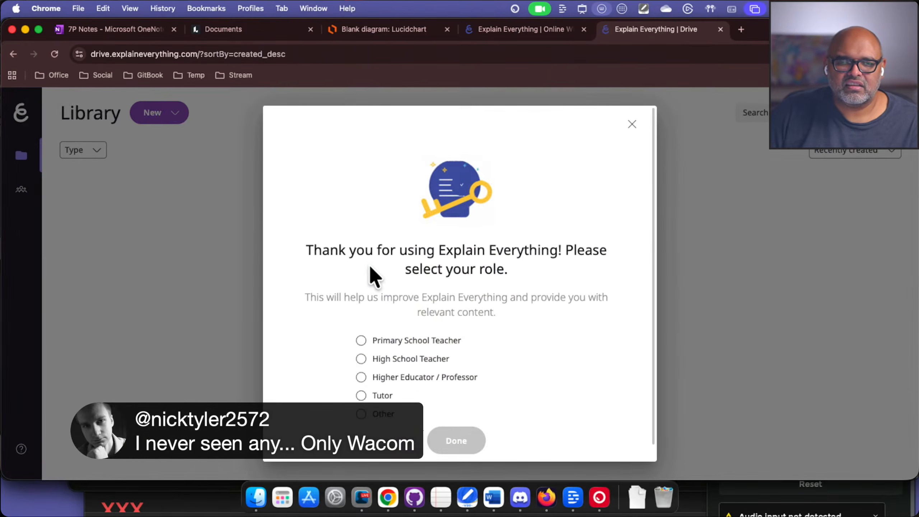
Step: Choose Other as the role in the Explain Everything welcome questionnaire and submit it
click(386, 414)
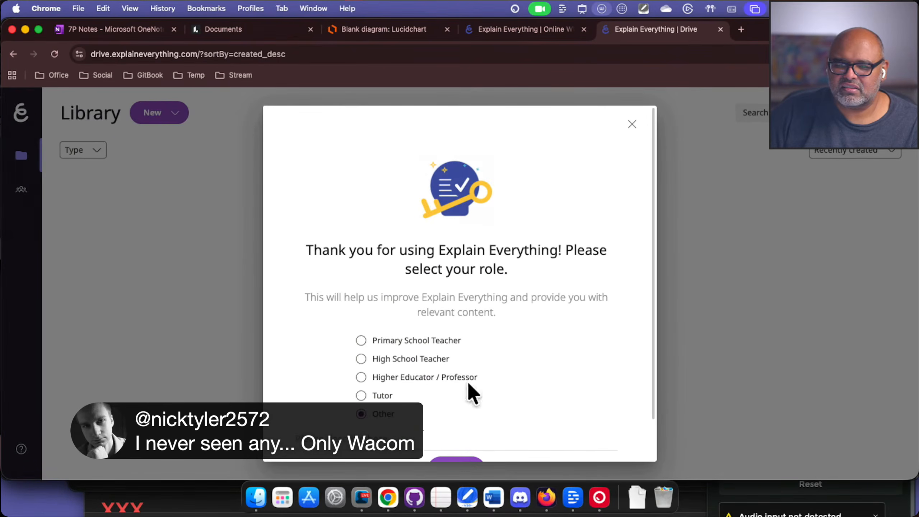
scroll(469, 388, down, 1)
click(478, 439)
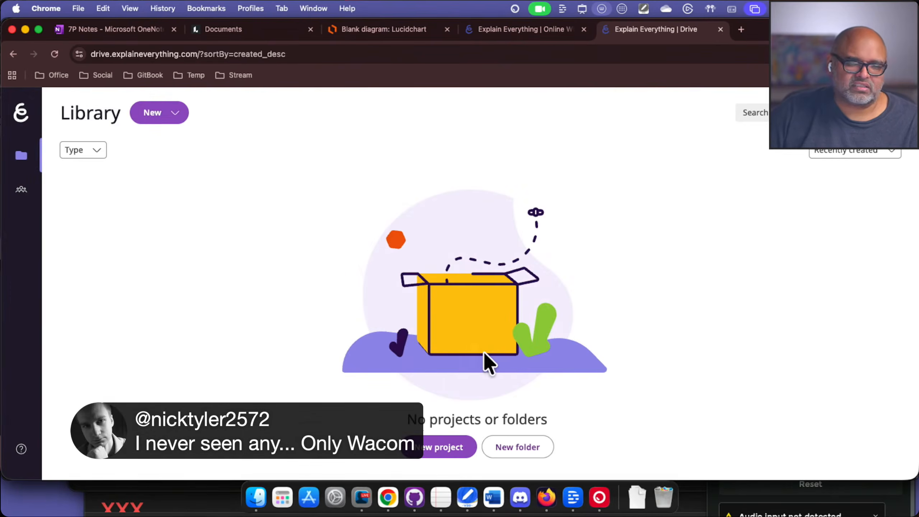
Step: Create a new project from a blank canvas and look over its collaboration options
click(457, 451)
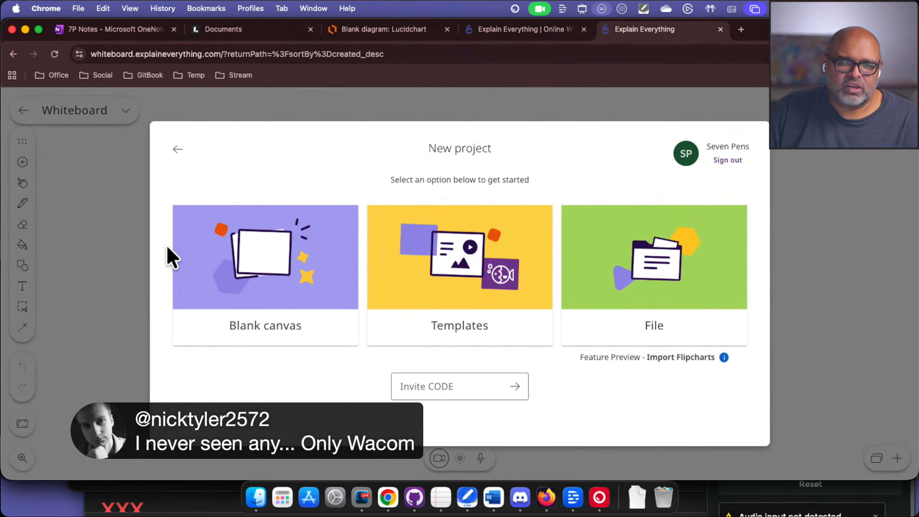
click(289, 268)
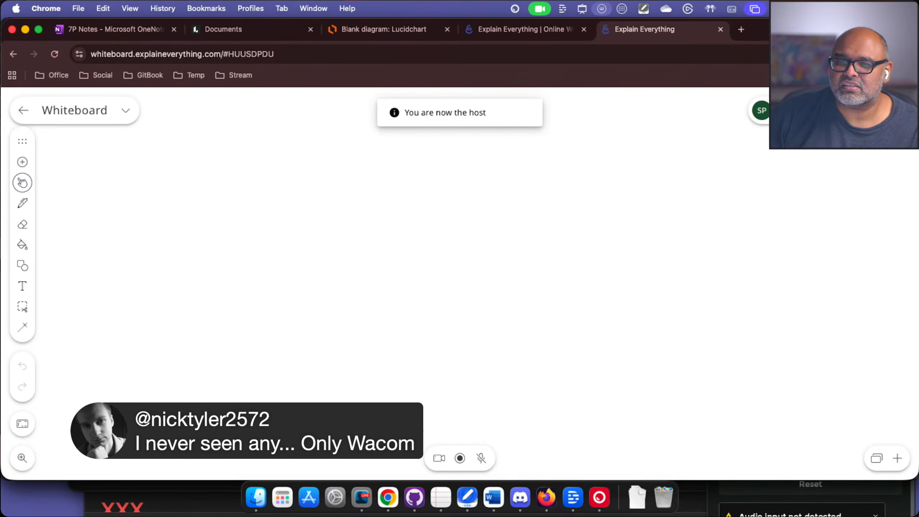
click(781, 111)
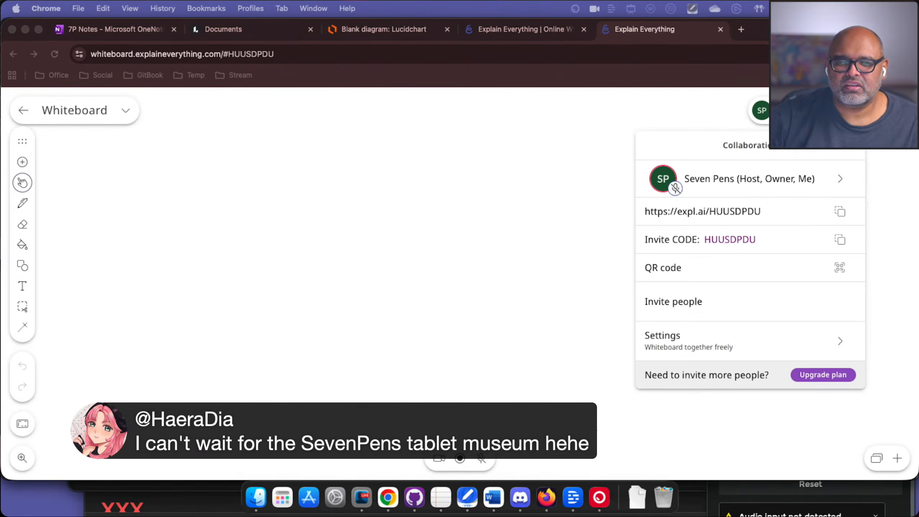
click(341, 154)
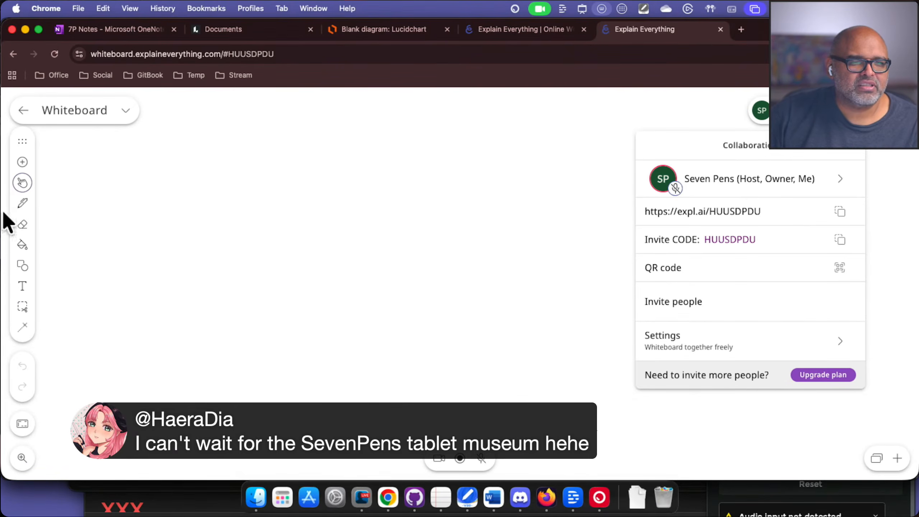
Step: Sketch black pen strokes, curves and overlapping loops freehand across the canvas to test the pen
click(23, 203)
drag(140, 196, 136, 213)
drag(180, 177, 165, 327)
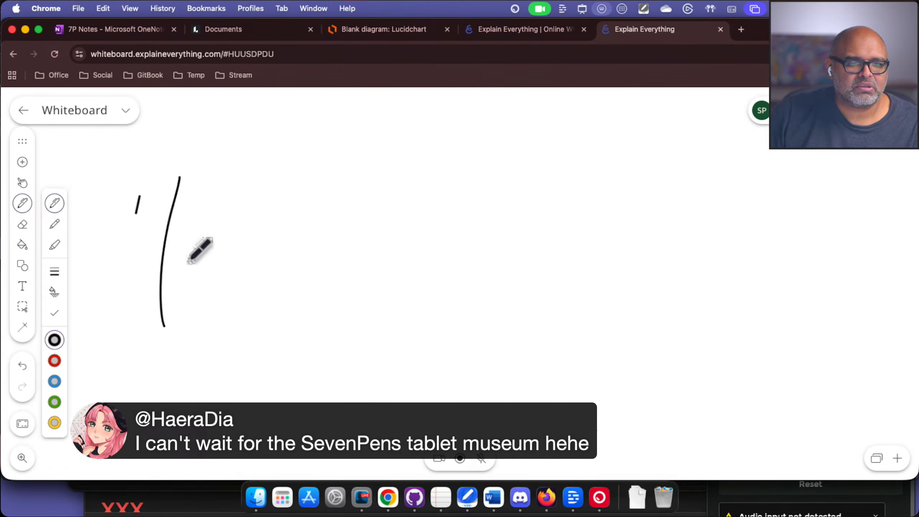
drag(232, 189, 227, 332)
mouse_move(272, 221)
mouse_down()
mouse_move(379, 258)
mouse_move(381, 266)
mouse_up()
drag(377, 233, 354, 290)
drag(325, 227, 437, 173)
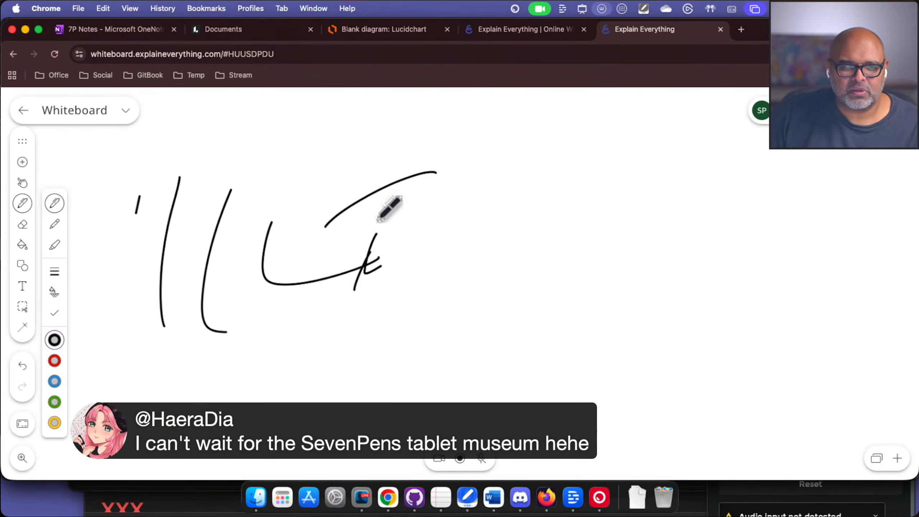
mouse_move(375, 224)
mouse_down()
mouse_move(469, 196)
mouse_move(446, 233)
mouse_up()
drag(474, 246, 536, 241)
mouse_move(457, 270)
mouse_down()
mouse_move(571, 283)
mouse_move(611, 348)
mouse_move(469, 351)
mouse_move(474, 293)
mouse_move(406, 329)
mouse_move(423, 348)
mouse_move(240, 312)
mouse_move(281, 312)
mouse_up()
Step: Scribble pencil shading over the leftmost pen strokes and erase parts of that shading
click(59, 230)
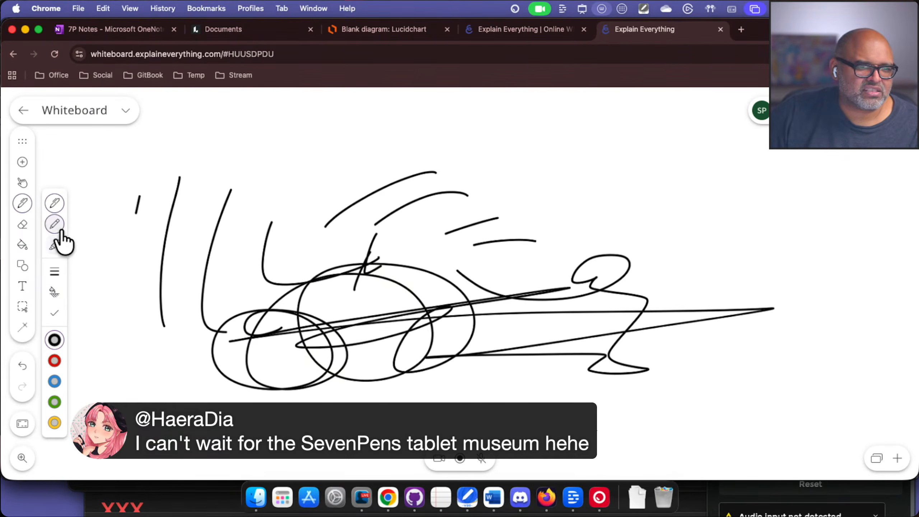
mouse_move(139, 194)
mouse_down()
mouse_move(127, 248)
mouse_move(190, 301)
mouse_move(205, 242)
mouse_move(238, 185)
mouse_move(248, 189)
mouse_up()
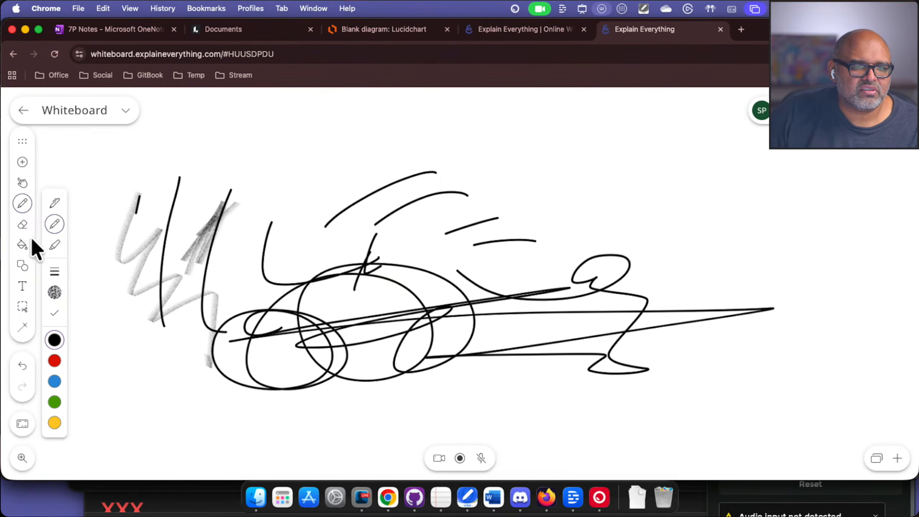
click(22, 224)
mouse_move(129, 220)
mouse_down()
mouse_move(136, 210)
mouse_move(195, 210)
mouse_move(145, 247)
mouse_move(169, 268)
mouse_move(265, 232)
mouse_move(149, 308)
mouse_move(263, 266)
mouse_move(246, 307)
mouse_move(200, 295)
mouse_move(195, 313)
mouse_move(292, 239)
mouse_move(262, 216)
mouse_move(523, 256)
mouse_move(560, 366)
mouse_up()
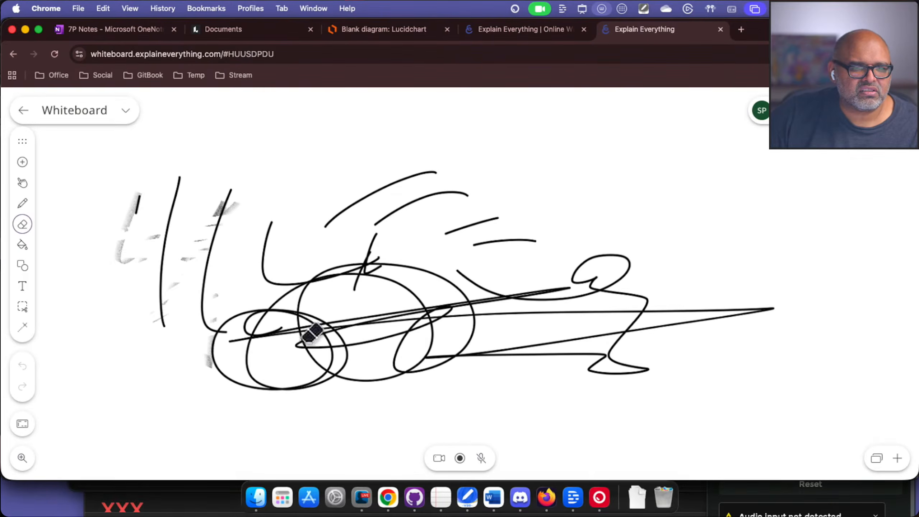
Step: Draw a long diagonal pencil line and large overlapping black pen loops over the left part of the sketch
click(22, 204)
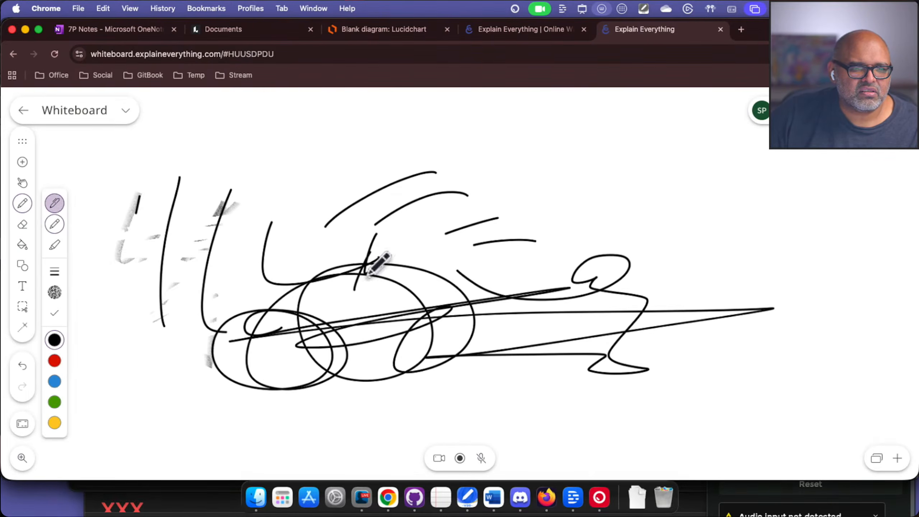
drag(165, 235, 422, 289)
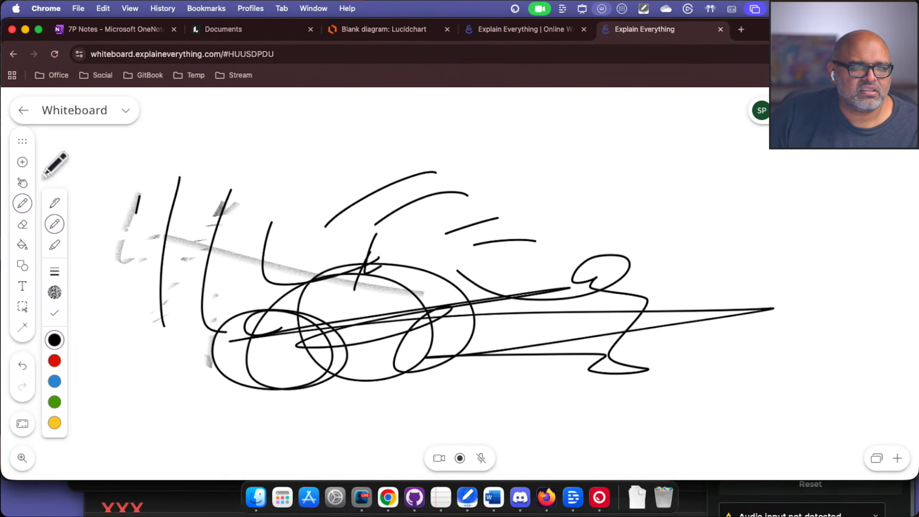
click(54, 203)
mouse_move(112, 191)
mouse_down()
mouse_move(313, 282)
mouse_move(177, 323)
mouse_move(312, 298)
mouse_move(210, 218)
mouse_up()
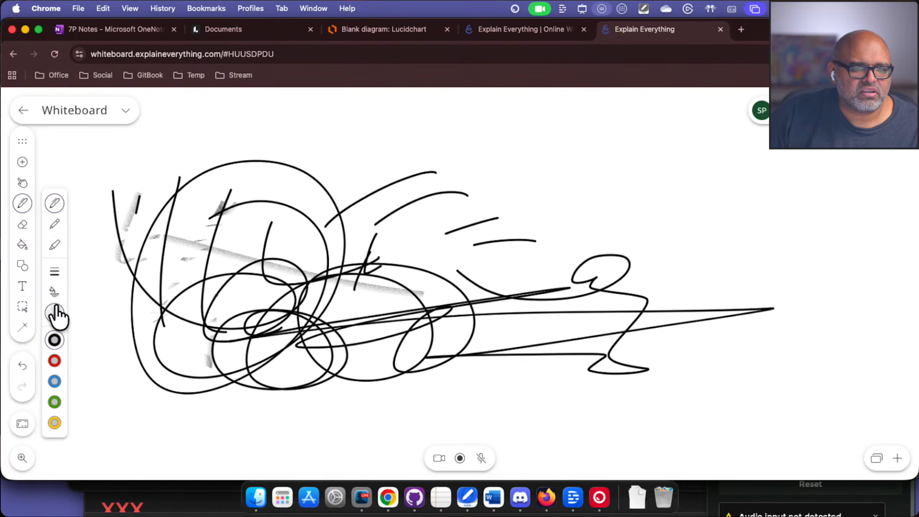
Step: Erase gaps through the large pen loops with back-and-forth eraser strokes
click(23, 224)
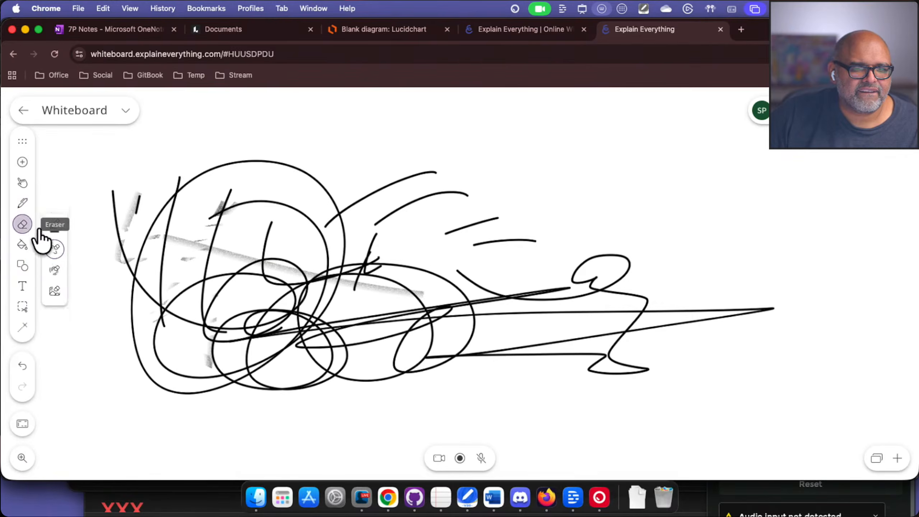
mouse_move(159, 218)
mouse_down()
mouse_move(131, 273)
mouse_move(172, 257)
mouse_move(127, 333)
mouse_move(262, 302)
mouse_move(169, 319)
mouse_move(241, 217)
mouse_move(126, 256)
mouse_move(178, 278)
mouse_move(201, 368)
mouse_move(277, 317)
mouse_move(328, 242)
mouse_move(328, 148)
mouse_move(244, 210)
mouse_move(189, 196)
mouse_up()
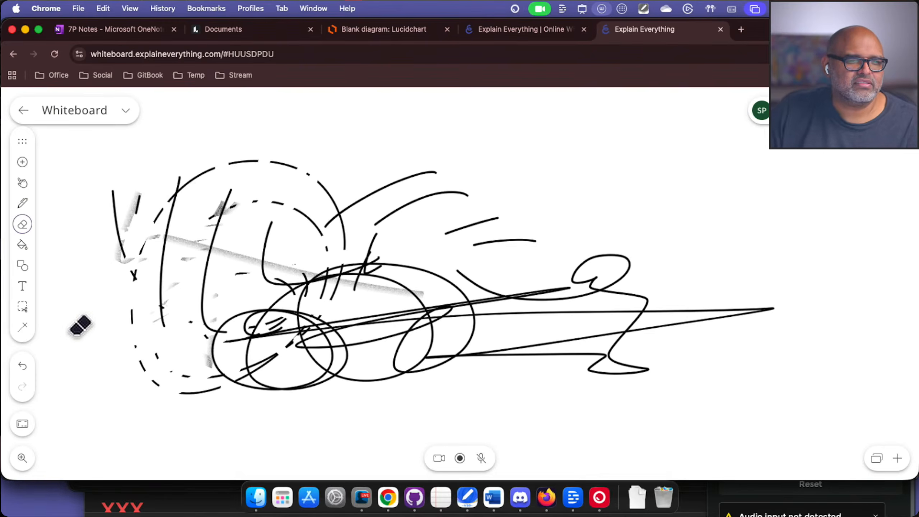
Step: Add a text box over the middle of the drawing and fill it with random filler characters
click(20, 290)
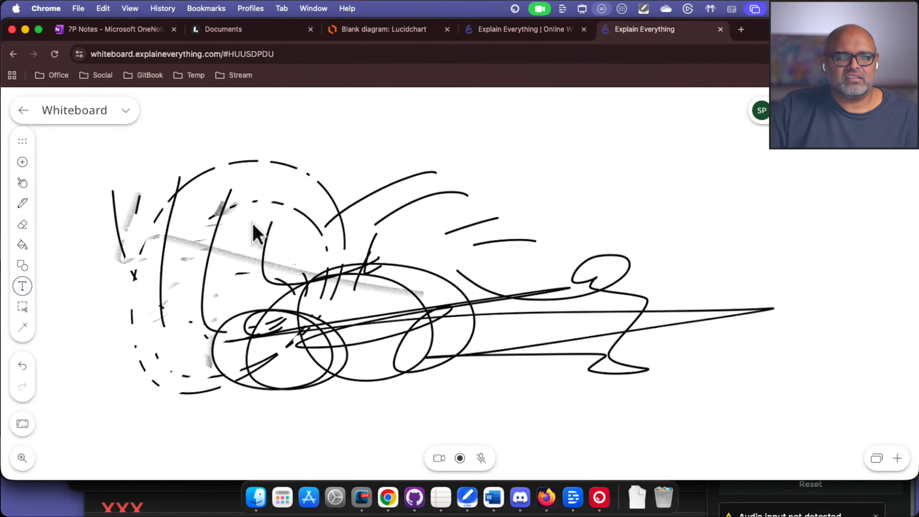
drag(250, 222, 518, 317)
text(;klm;)
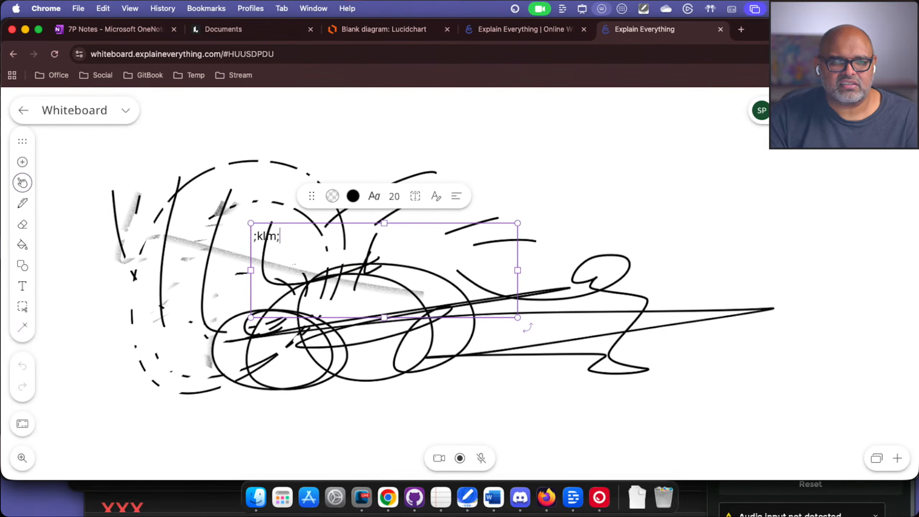
text(wroevkmp[wevomwevp[omwevp['owevm['pvwoemwevp['ovweop)
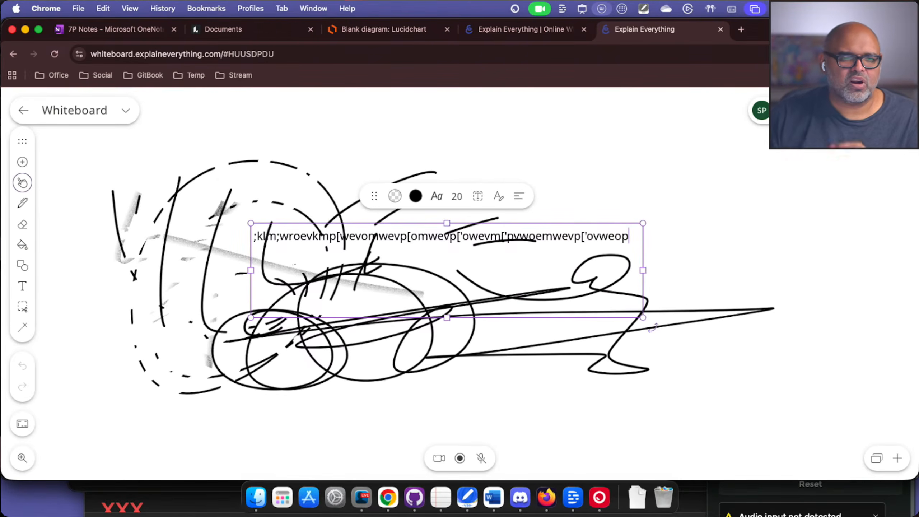
Step: Lasso the left part of the drawing and a piece of the upper arc to make offset copies of them
click(22, 307)
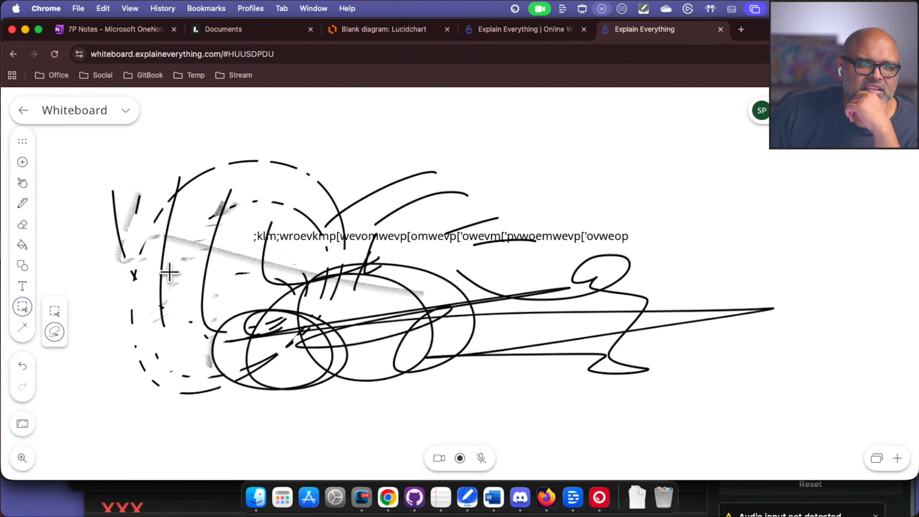
mouse_move(95, 163)
mouse_down()
mouse_move(185, 374)
mouse_move(134, 406)
mouse_move(57, 221)
mouse_up()
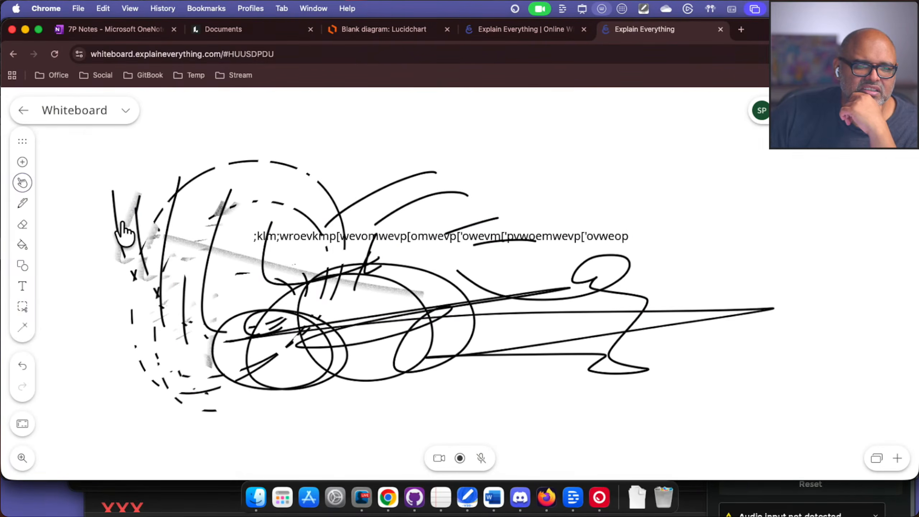
click(23, 306)
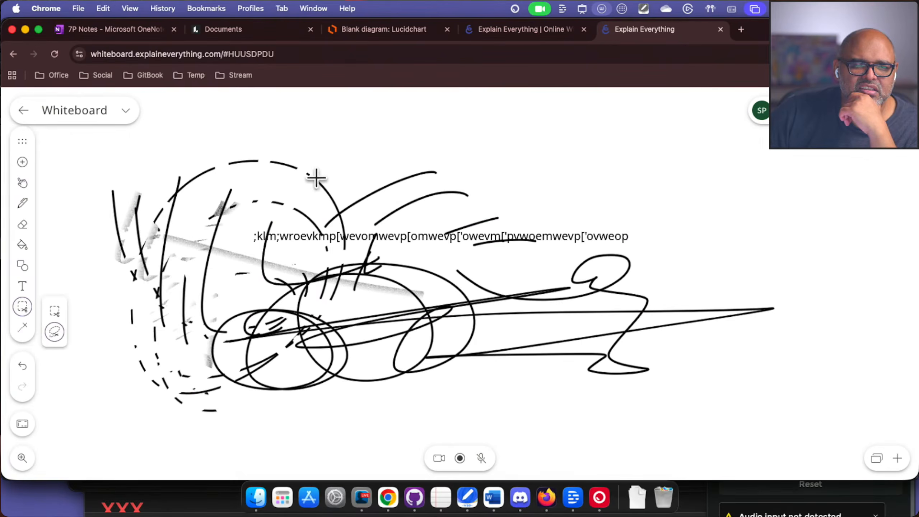
mouse_move(319, 148)
mouse_down()
mouse_move(301, 194)
mouse_move(366, 133)
mouse_up()
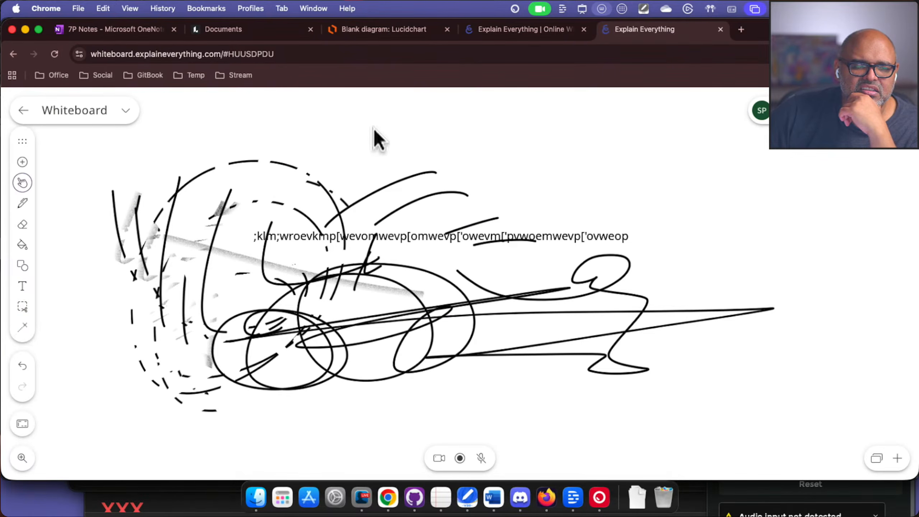
Step: Try selecting all objects on the canvas, and return to the lasso selection tool
mouse_move(479, 123)
mouse_down()
mouse_move(557, 147)
mouse_move(527, 144)
mouse_up()
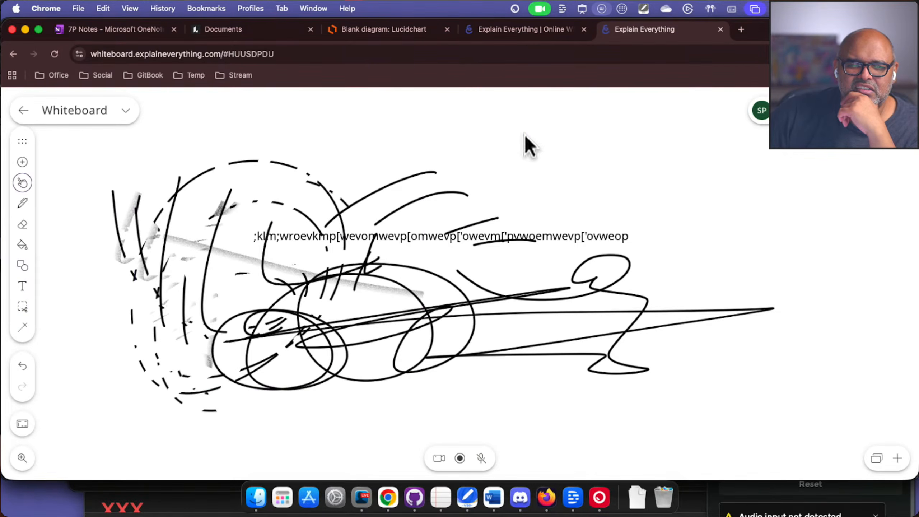
key(super+a)
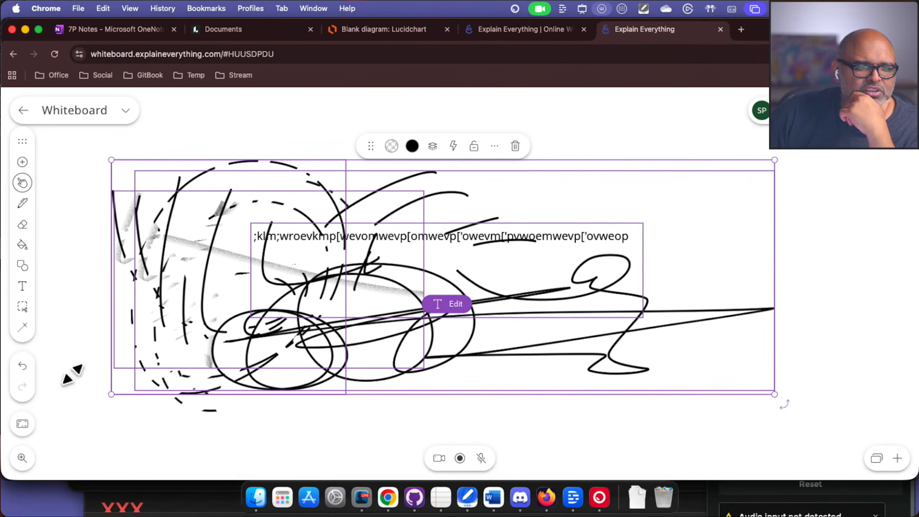
click(27, 311)
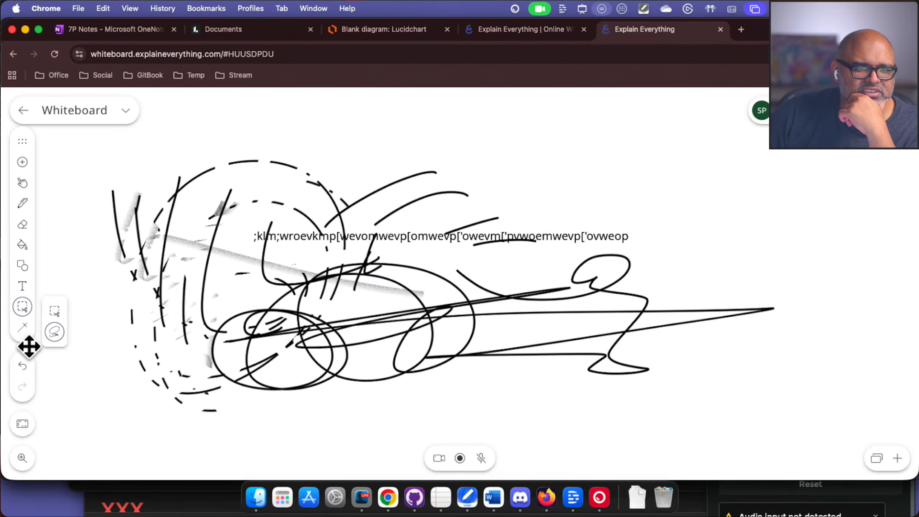